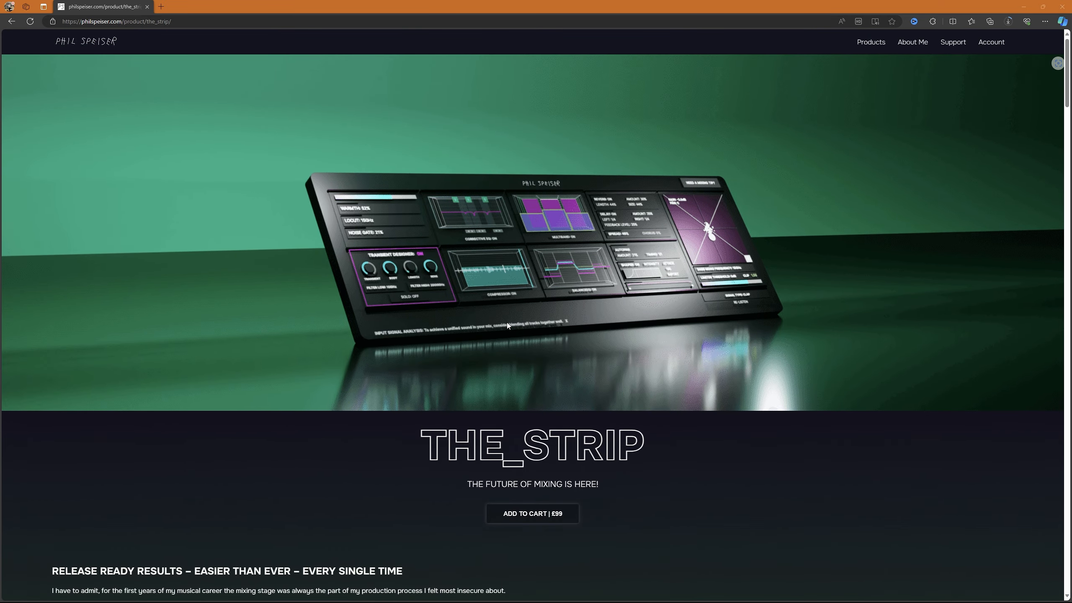
Look through THE_STRIP product page, covering its feature descriptions, plugin interface, benefits list and supported music software
scroll(506, 323, down, 6)
scroll(504, 325, up, 6)
scroll(318, 259, down, 20)
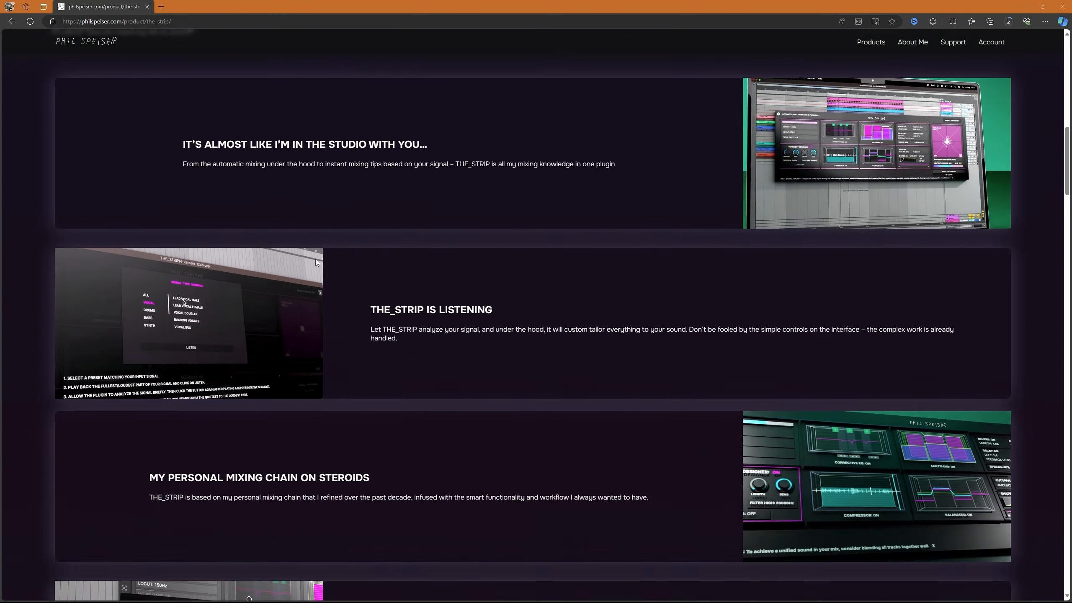
scroll(315, 259, down, 15)
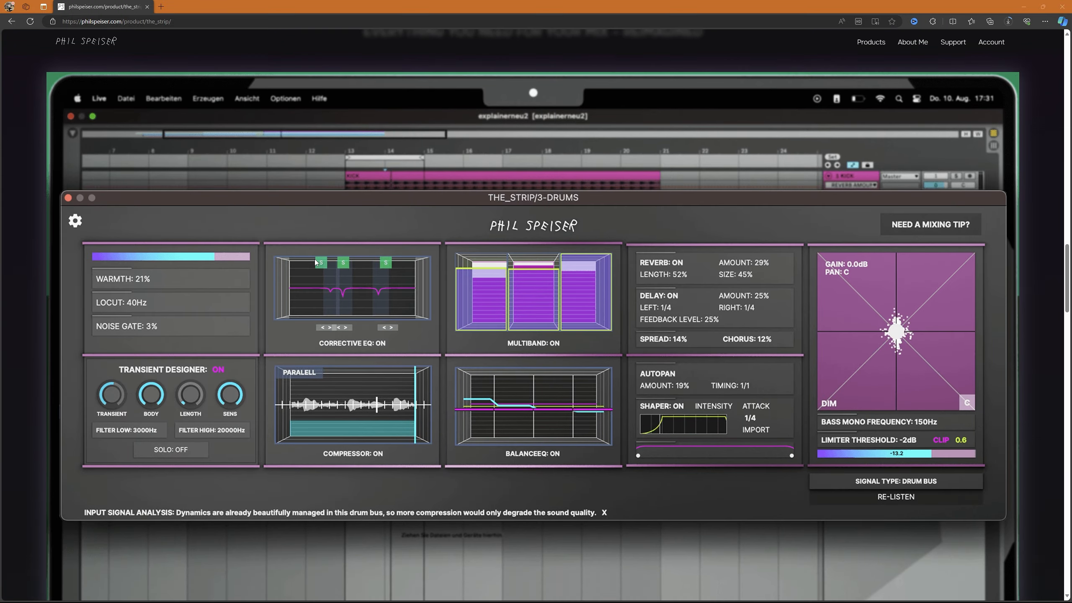
scroll(315, 258, down, 3)
scroll(315, 259, up, 6)
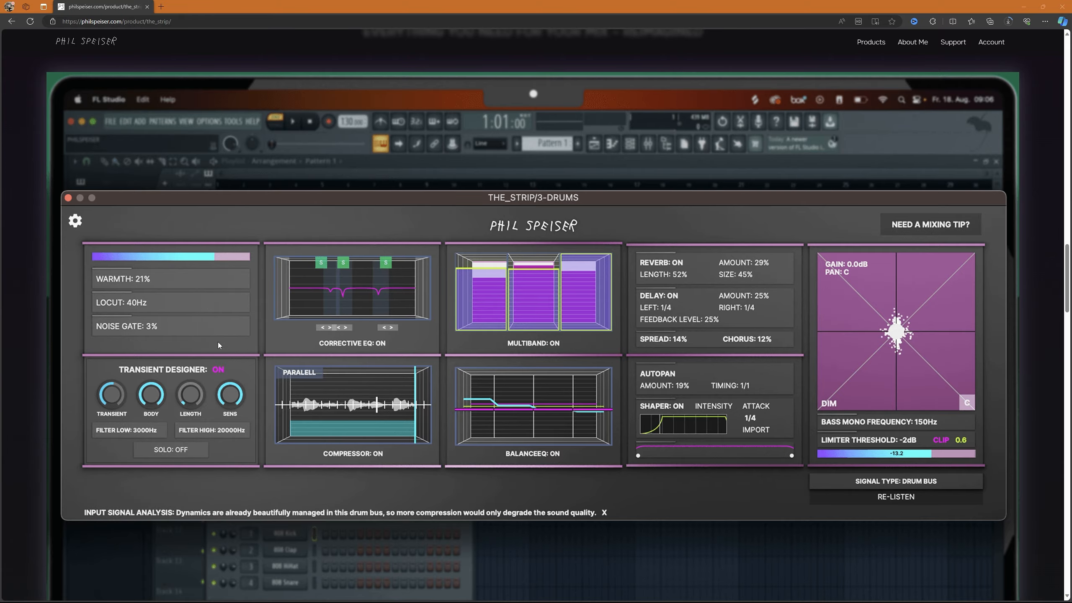
scroll(191, 343, down, 15)
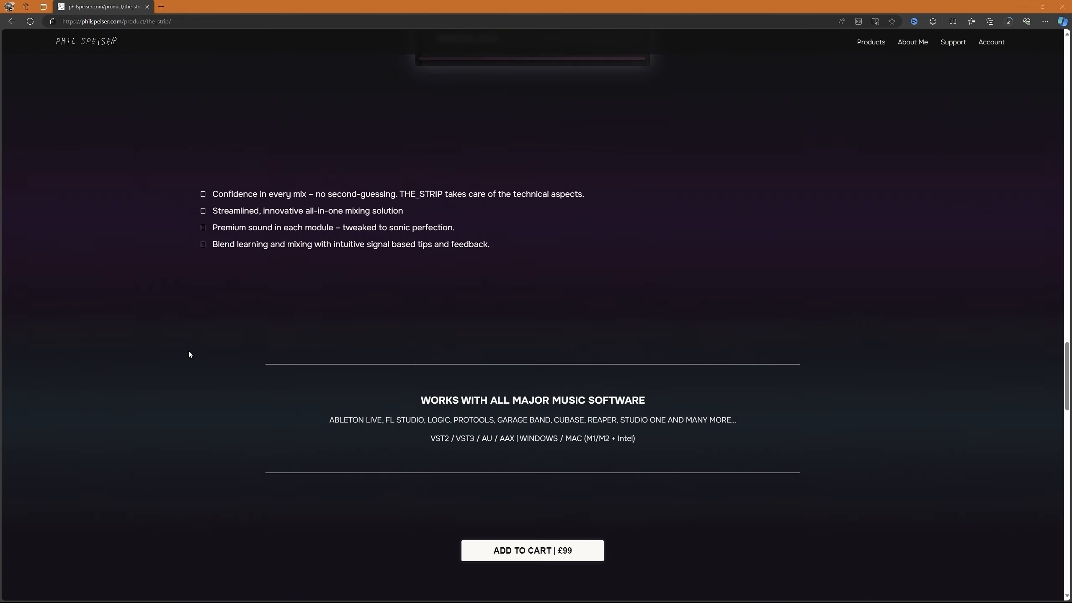
scroll(191, 399, up, 20)
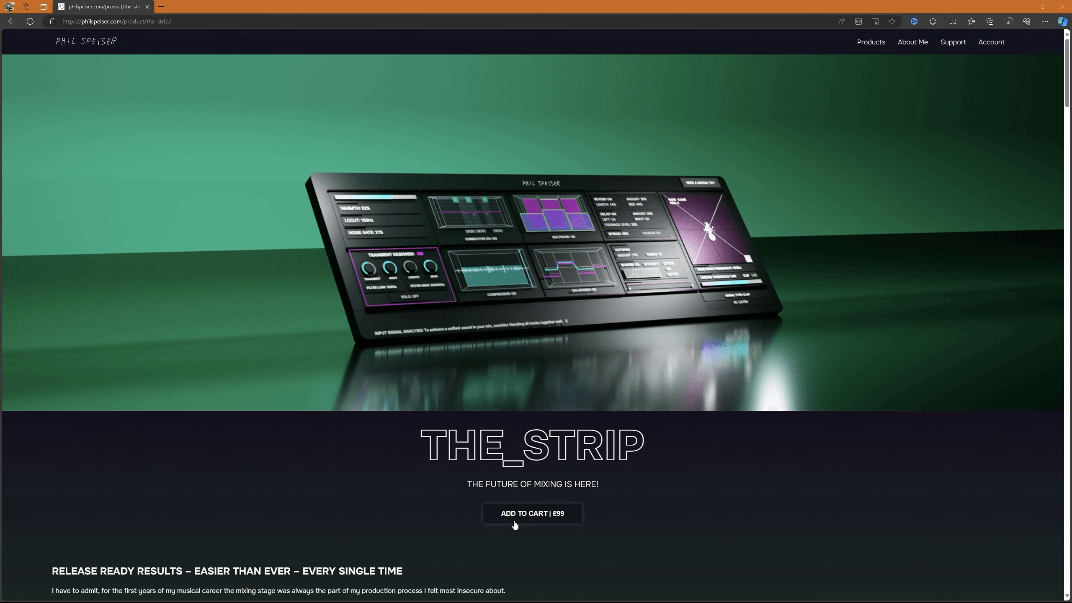
Review THE_STRIP's feature sections, AI assistance description, compatibility details and demo video area, then return to the page's beginning
scroll(275, 462, down, 5)
scroll(275, 465, down, 8)
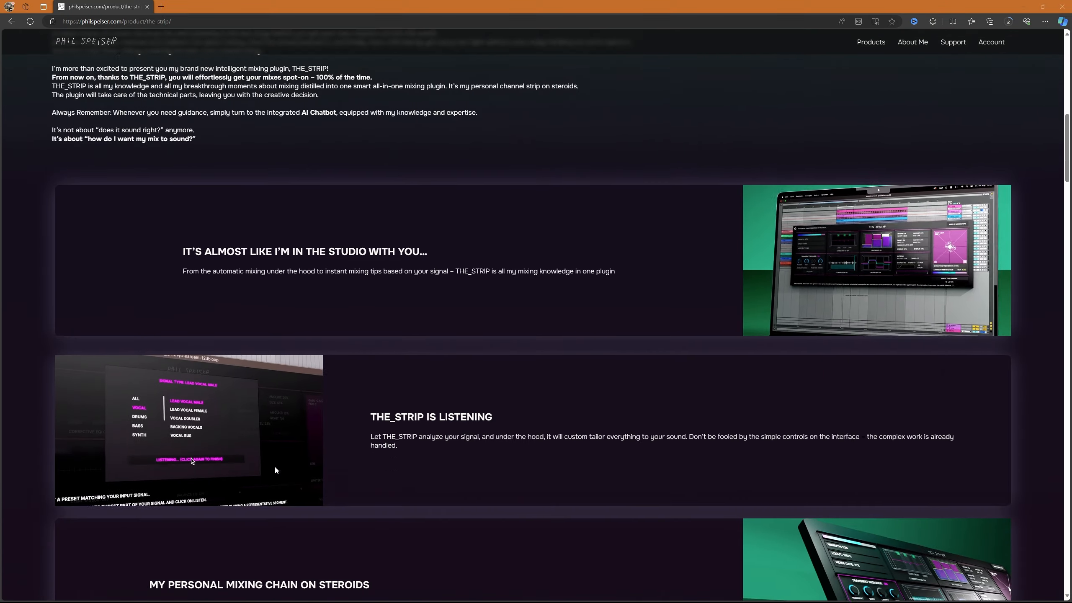
scroll(277, 470, up, 12)
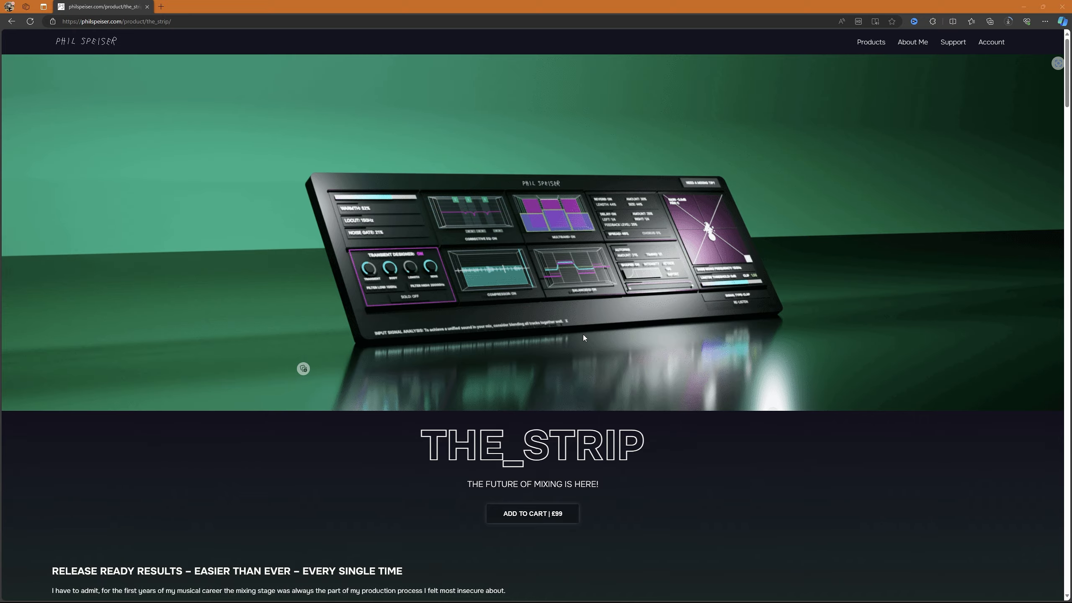
scroll(580, 337, down, 18)
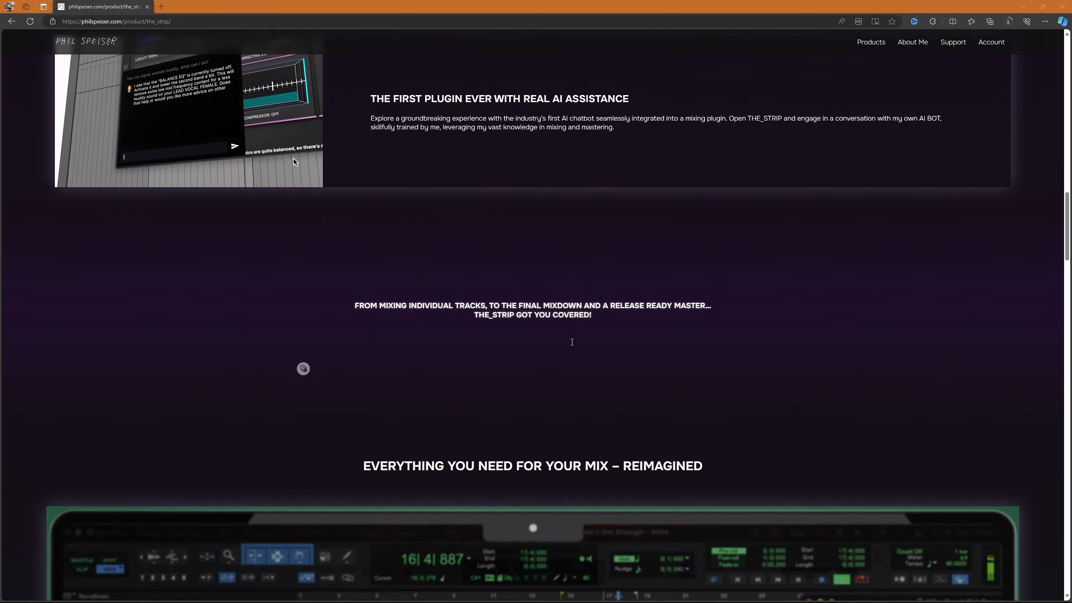
scroll(572, 341, down, 15)
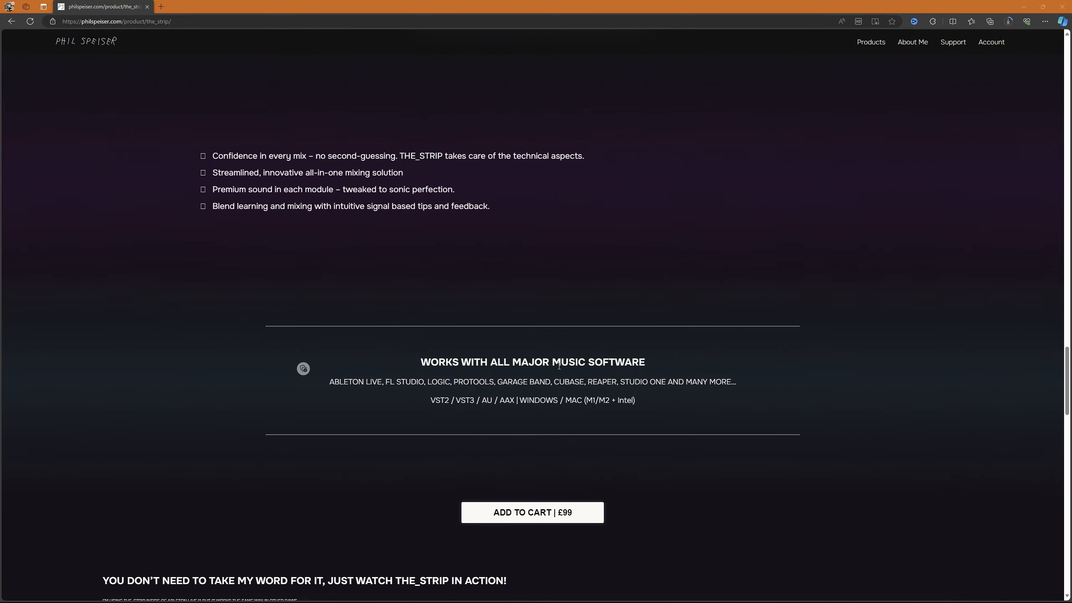
scroll(559, 365, down, 10)
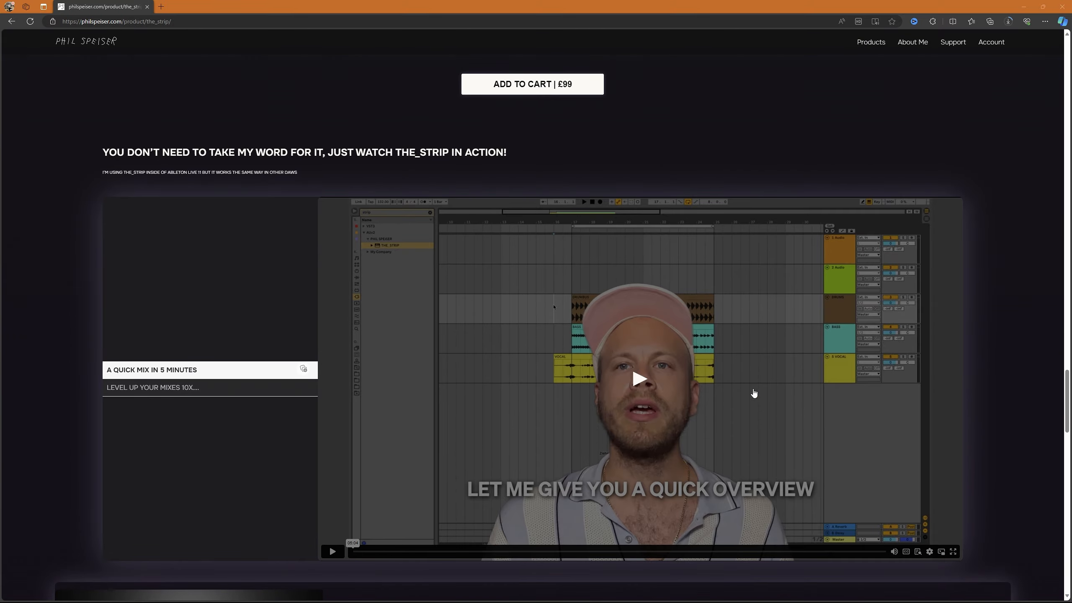
scroll(570, 414, down, 5)
scroll(548, 435, up, 15)
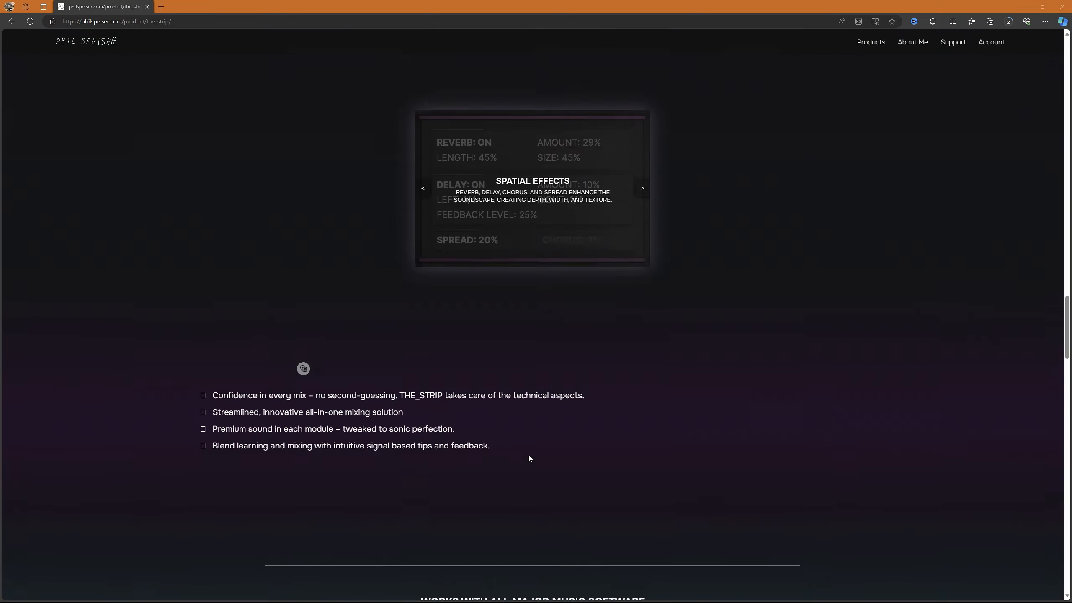
scroll(529, 459, up, 20)
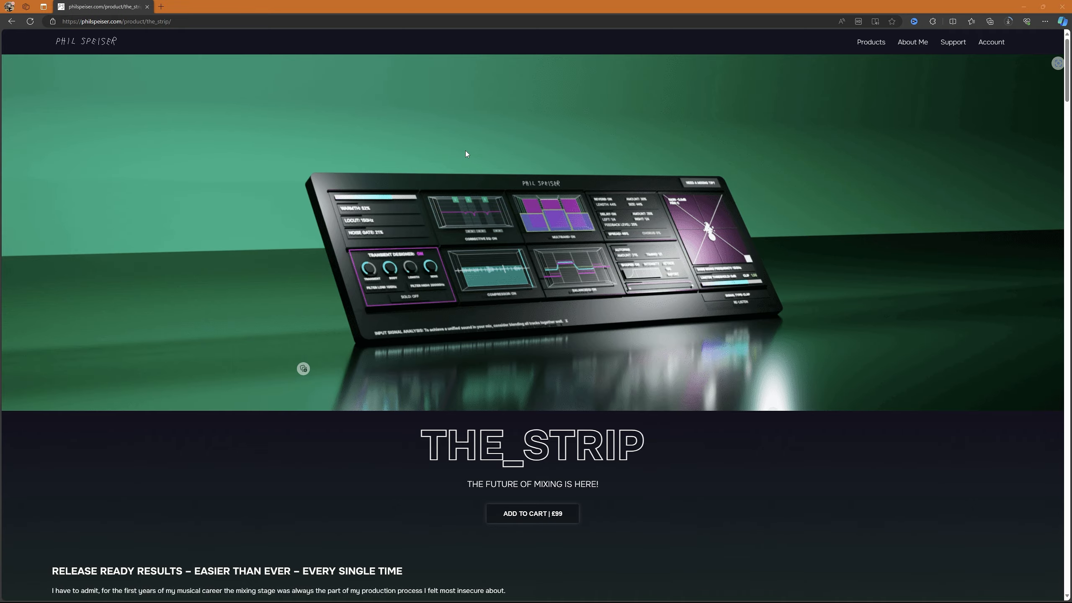
scroll(466, 160, down, 14)
scroll(468, 170, up, 14)
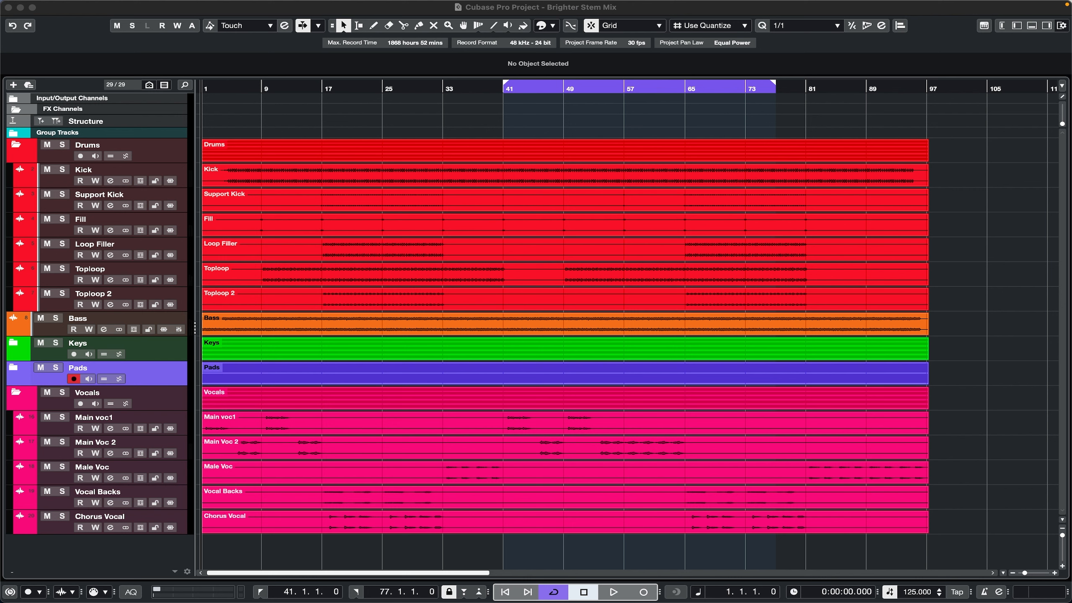
Switch to the Cubase project, listen to the opening bars of the mix, then stop and place the playhead at bar 41
key(space)
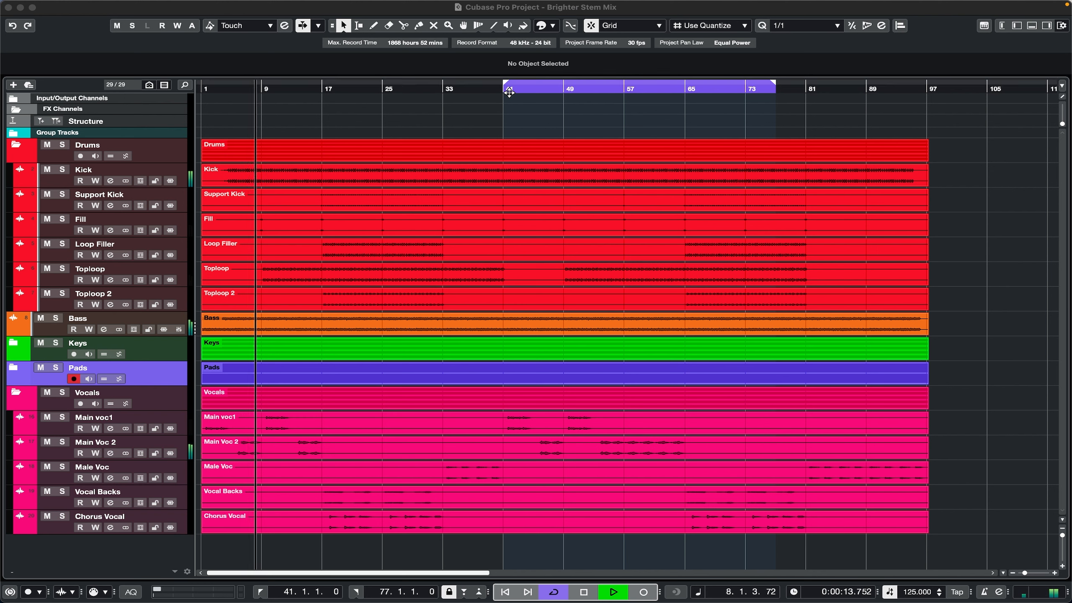
key(space)
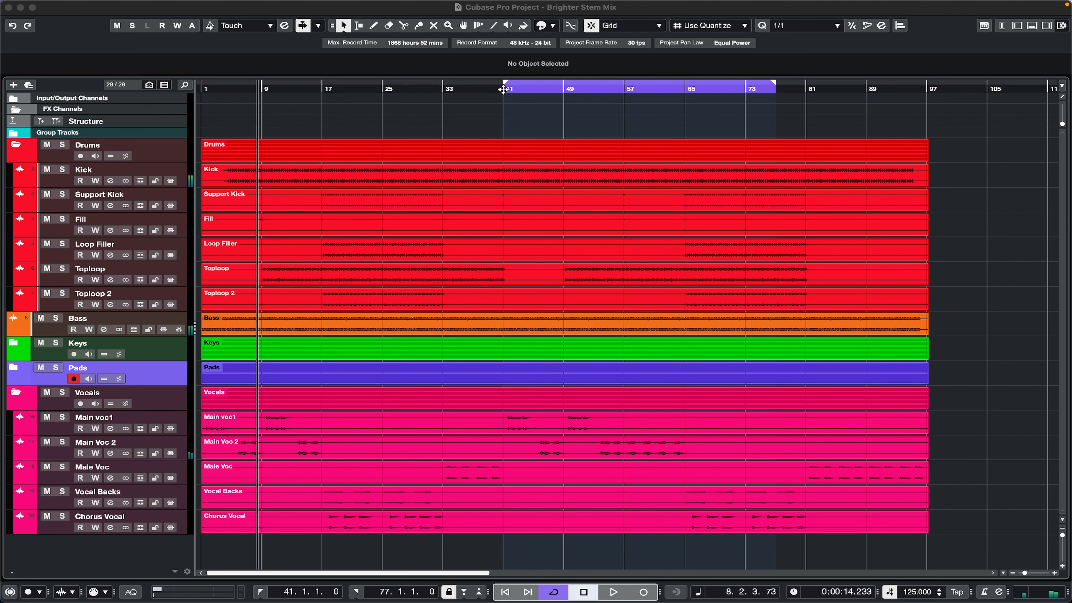
click(503, 89)
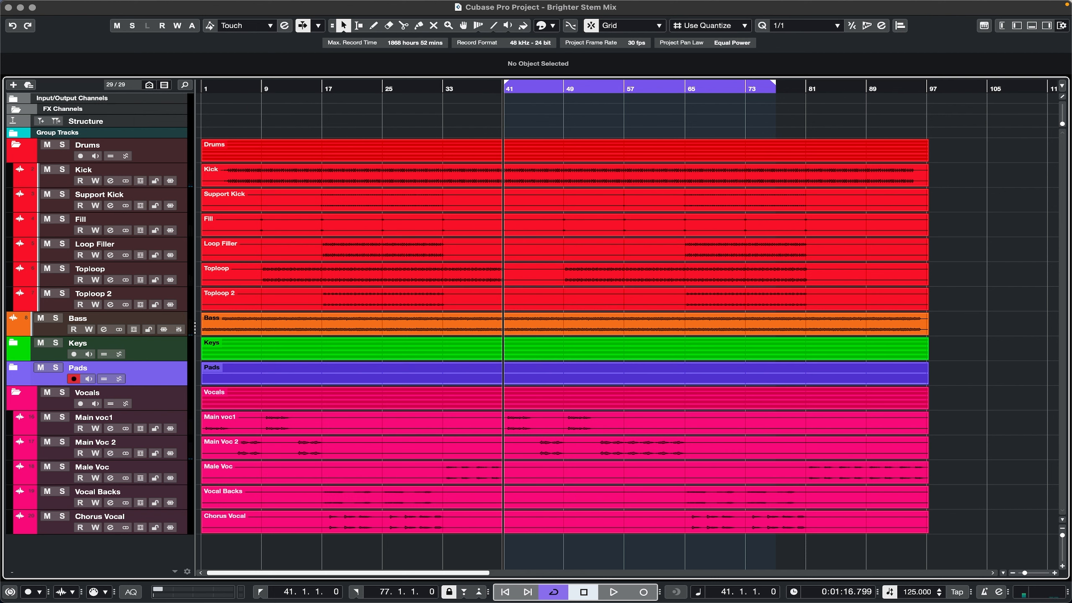
Return to the project start and replay the mix's opening to compare it with the section starting at bar 41
key(Home)
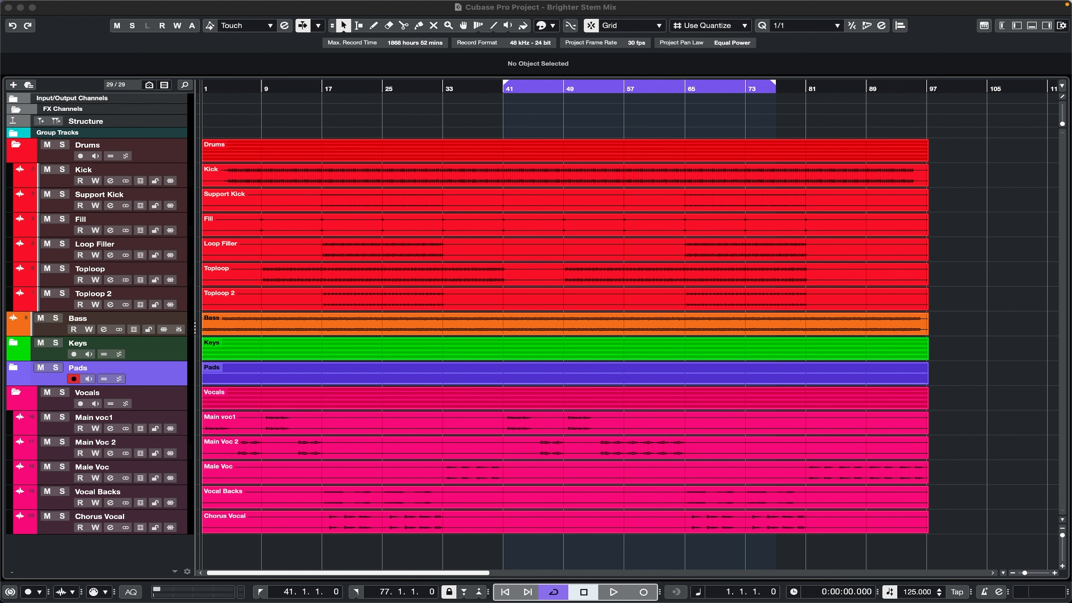
key(space)
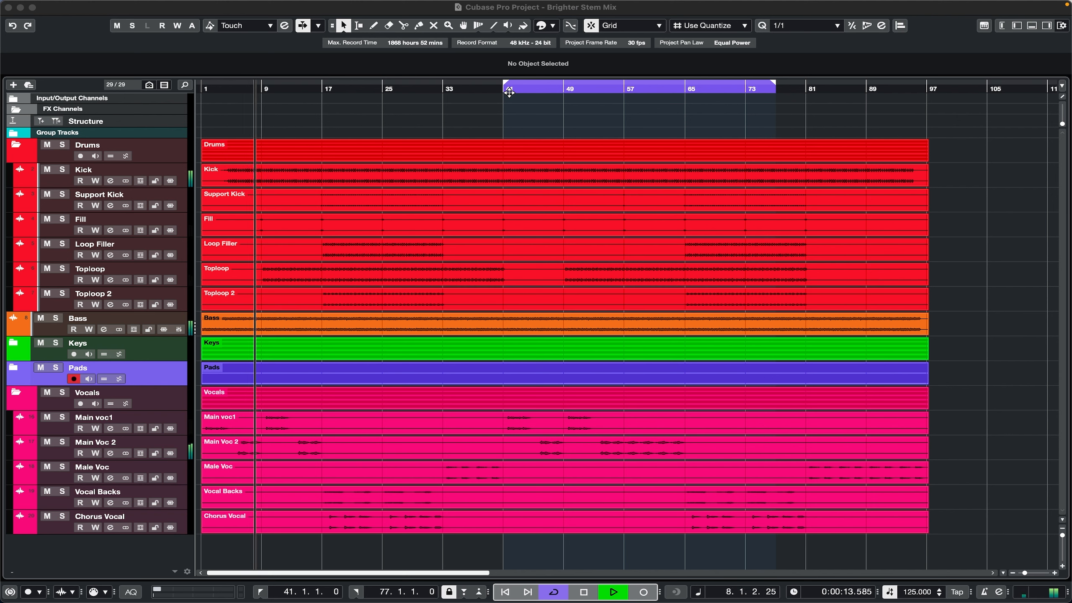
key(space)
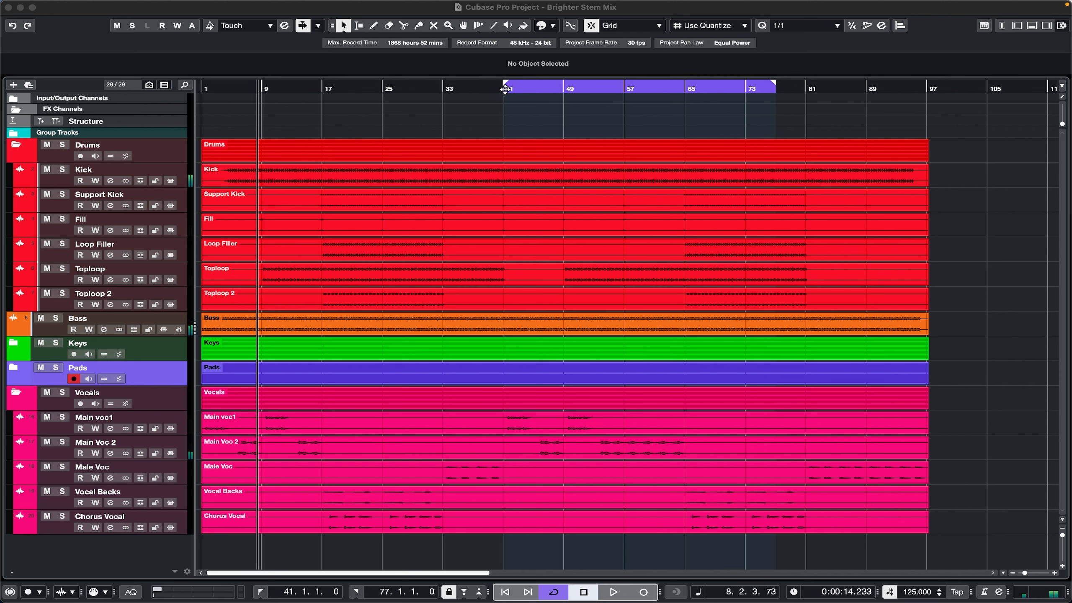
click(503, 90)
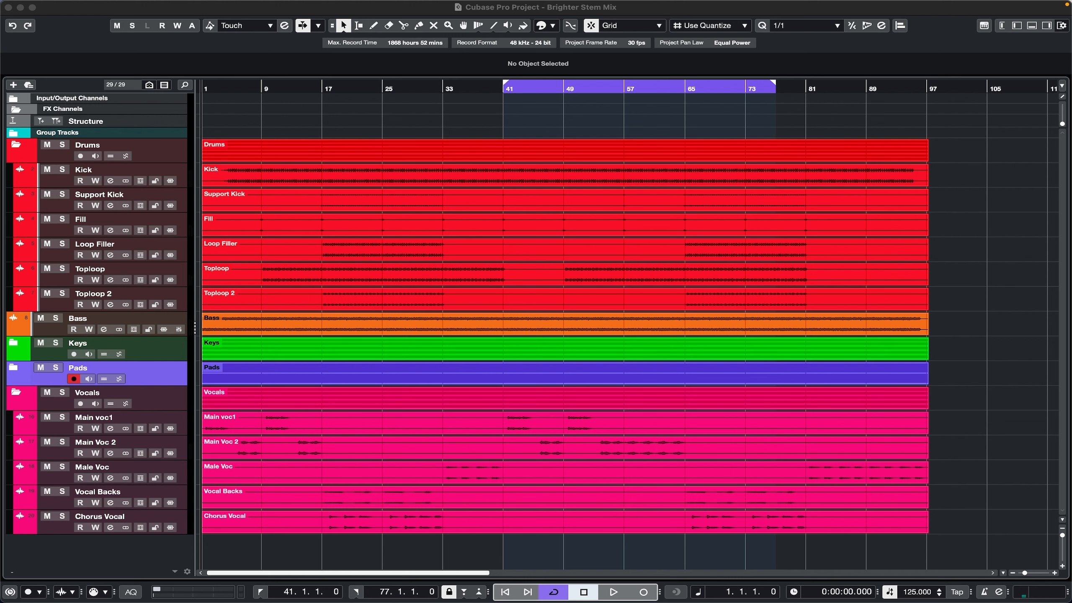
key(space)
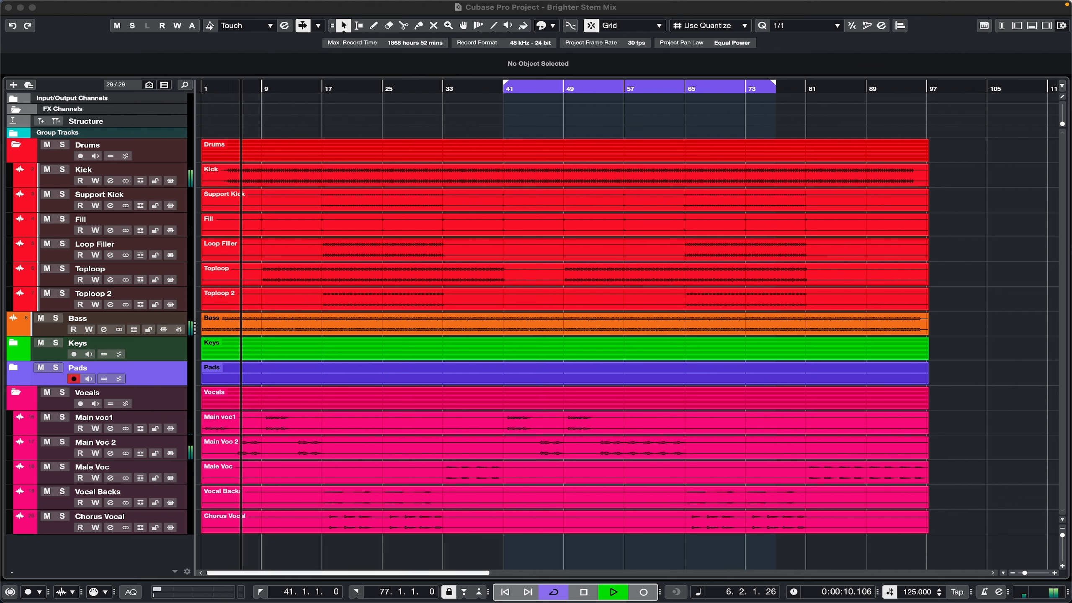
click(504, 90)
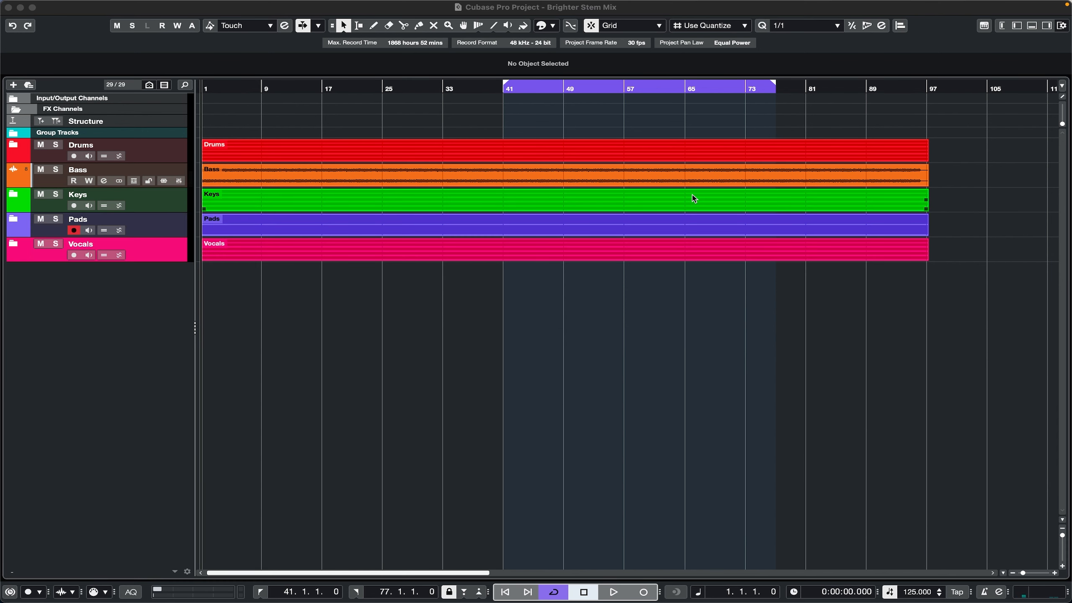
Expand the Drums folder track and play the project with the whole Drums group soloed
click(14, 146)
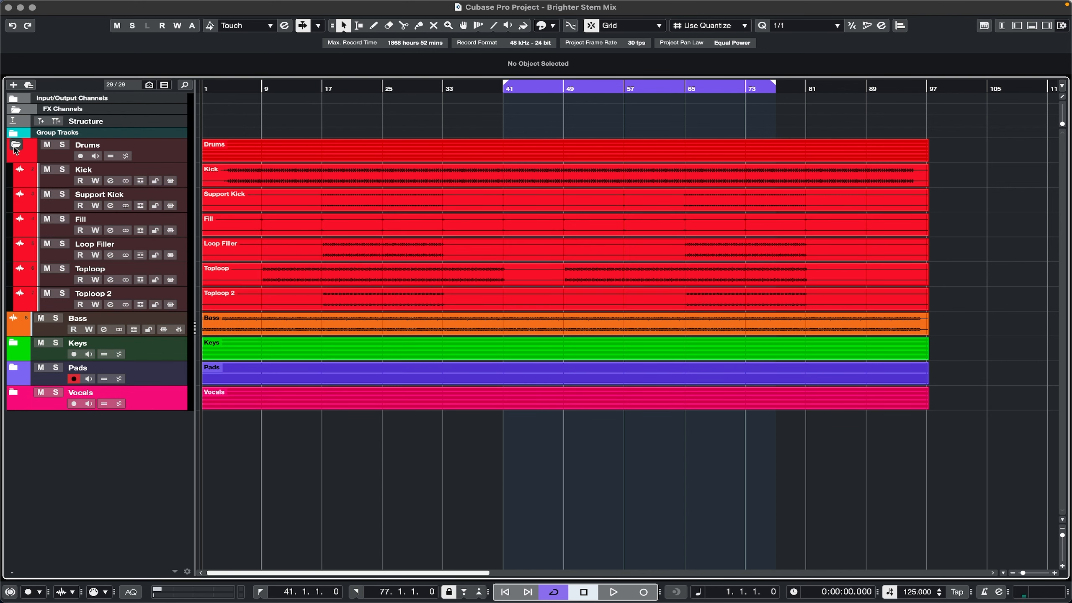
key(space)
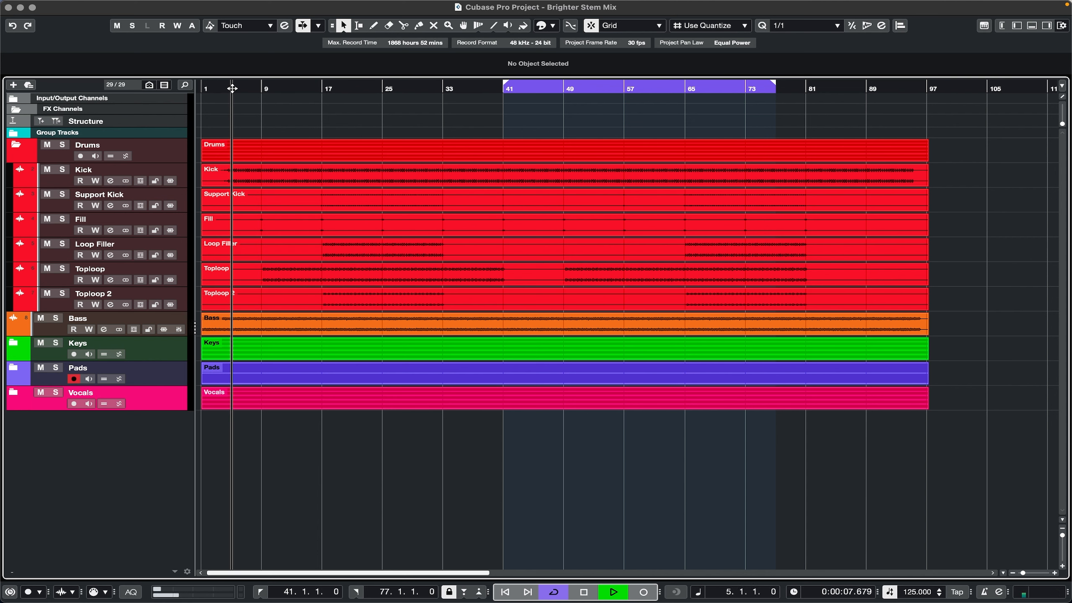
click(62, 146)
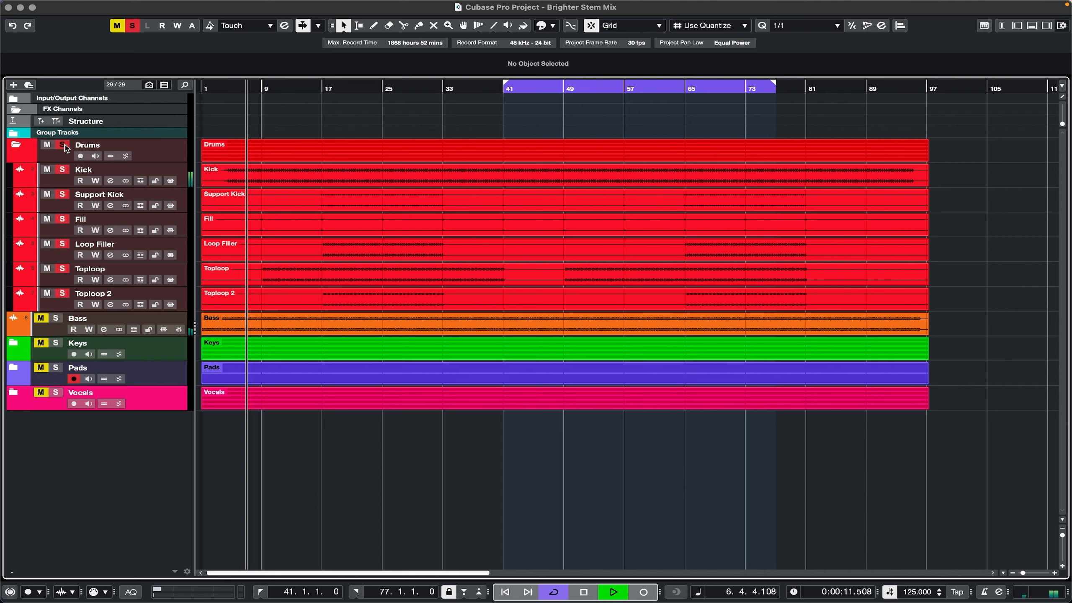
Solo the Kick alone, then jump to about bar 17 and listen to it together with the soloed Support Kick
click(63, 170)
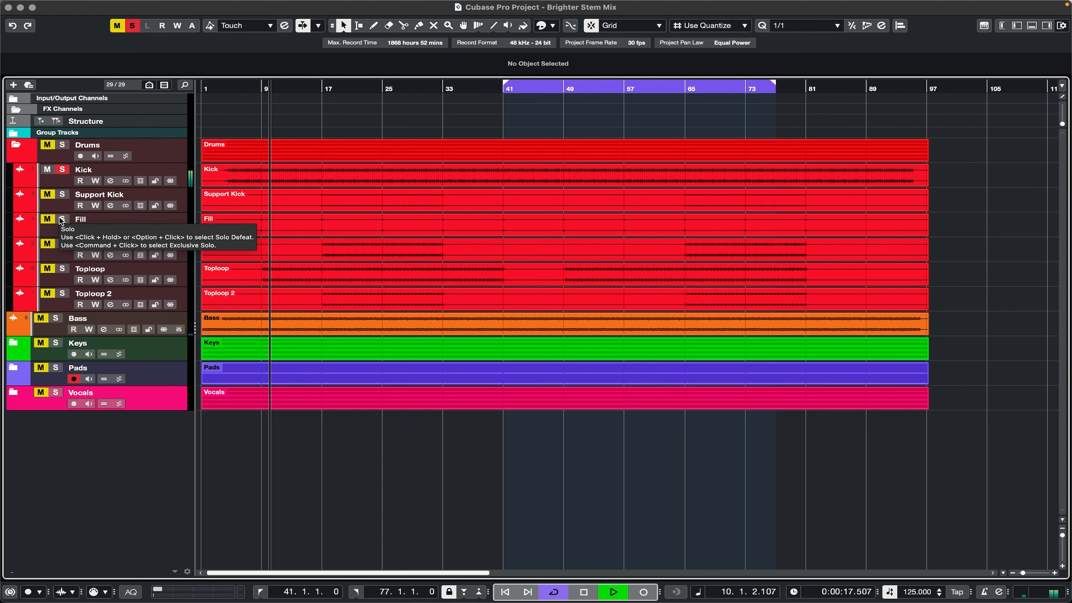
click(327, 89)
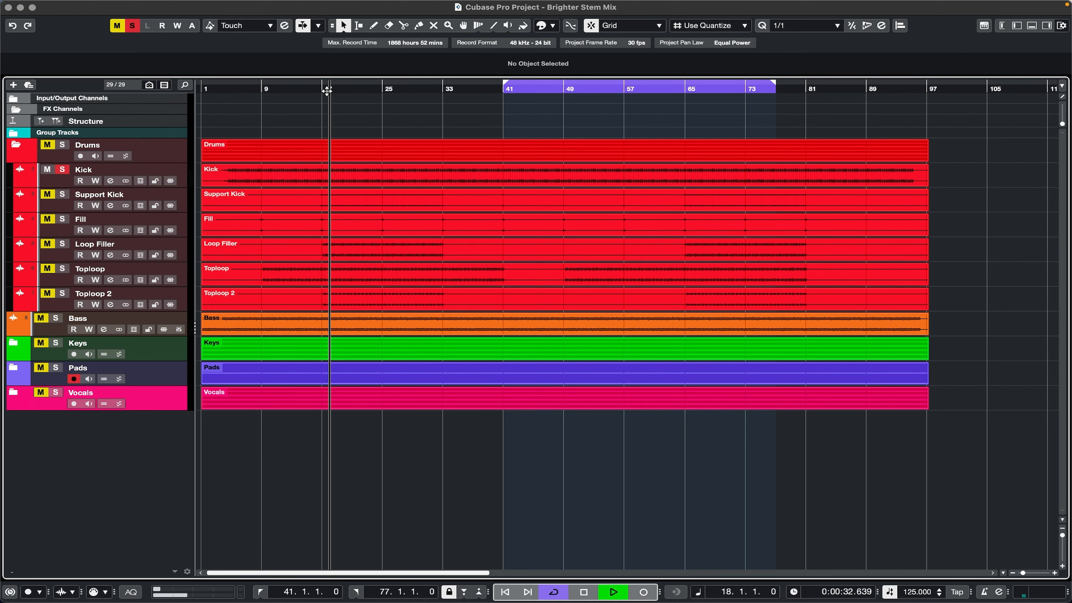
click(62, 195)
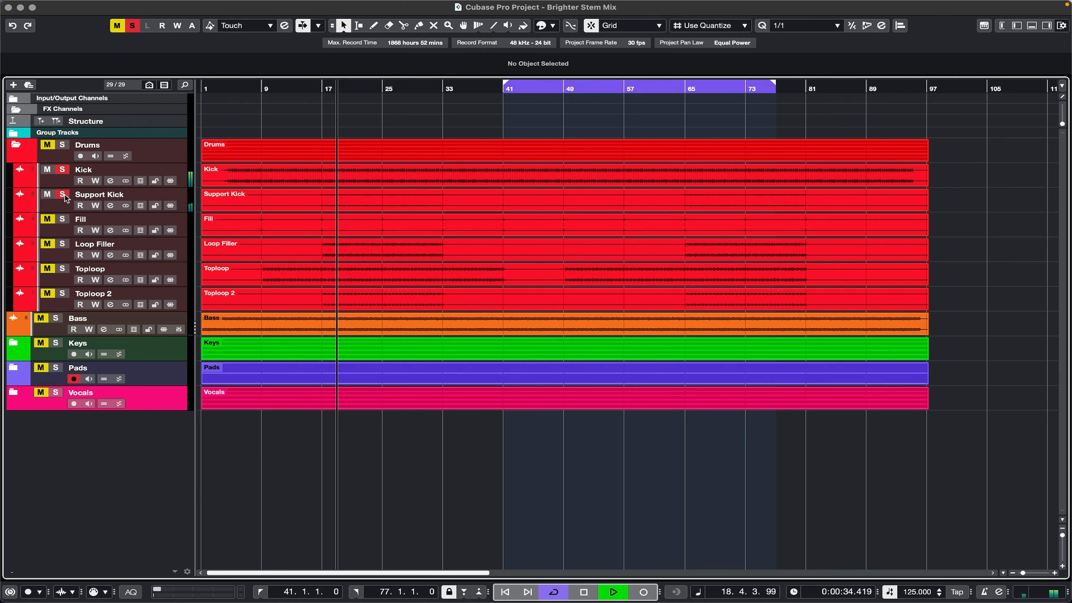
click(62, 170)
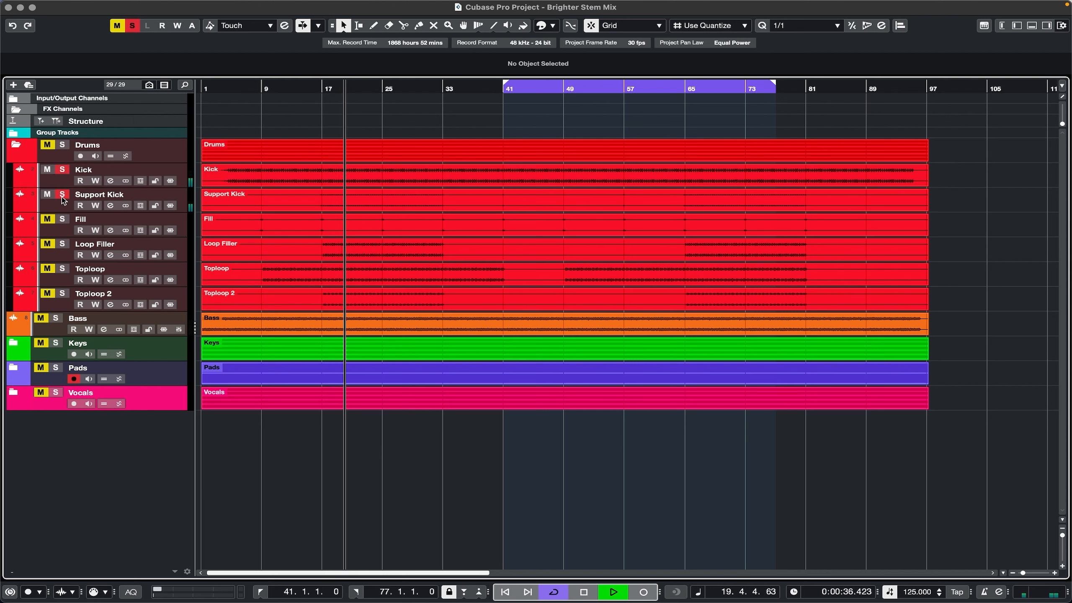
Solo the Fill track, replay from bar 16, and unsolo Kick and Support Kick to hear the fill alone
click(62, 220)
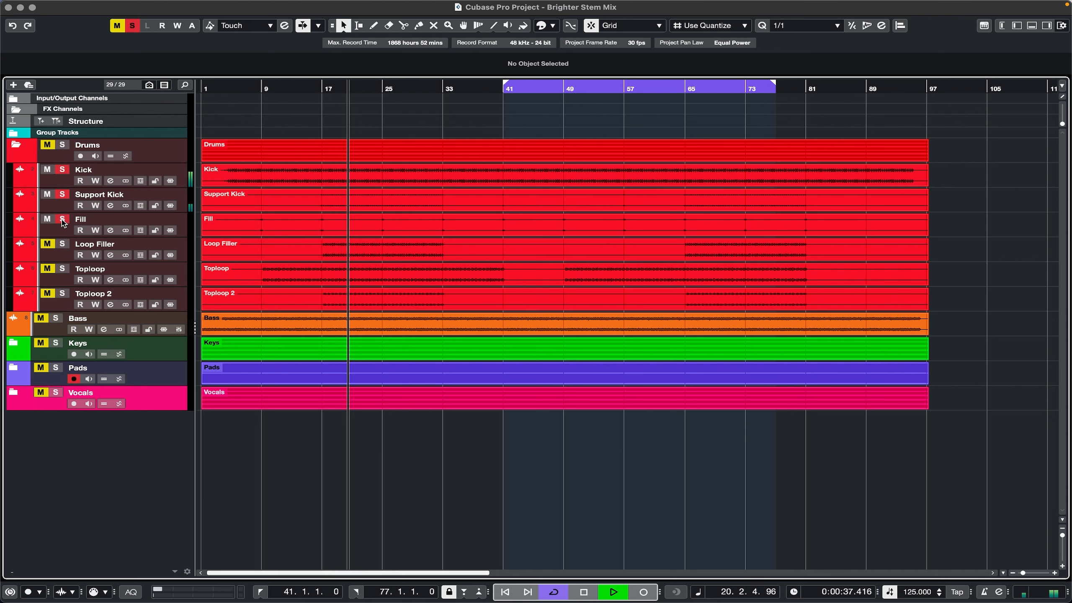
click(318, 89)
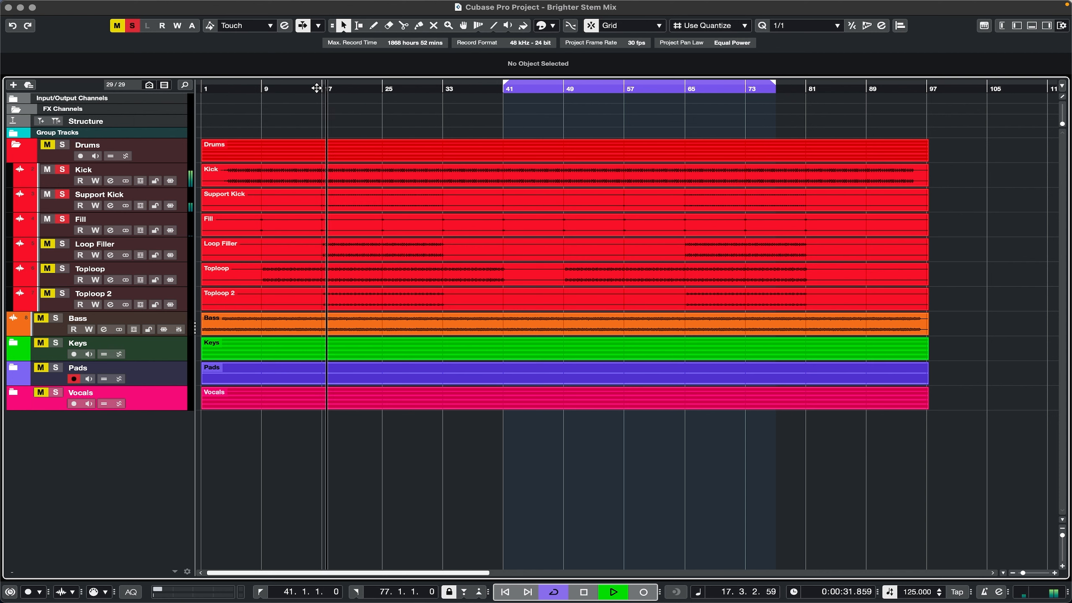
click(317, 87)
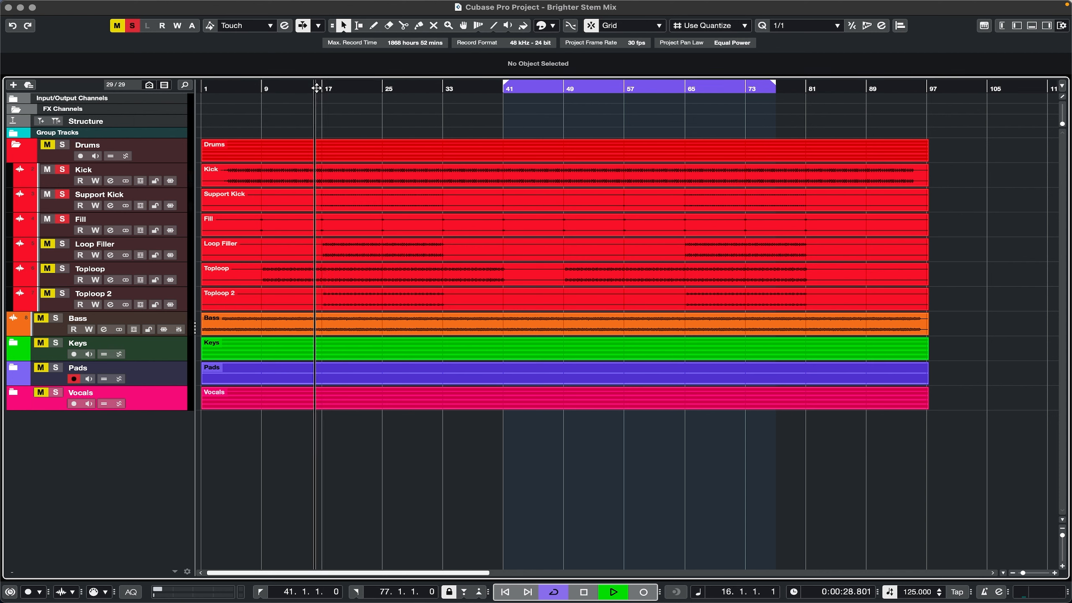
click(60, 196)
click(64, 171)
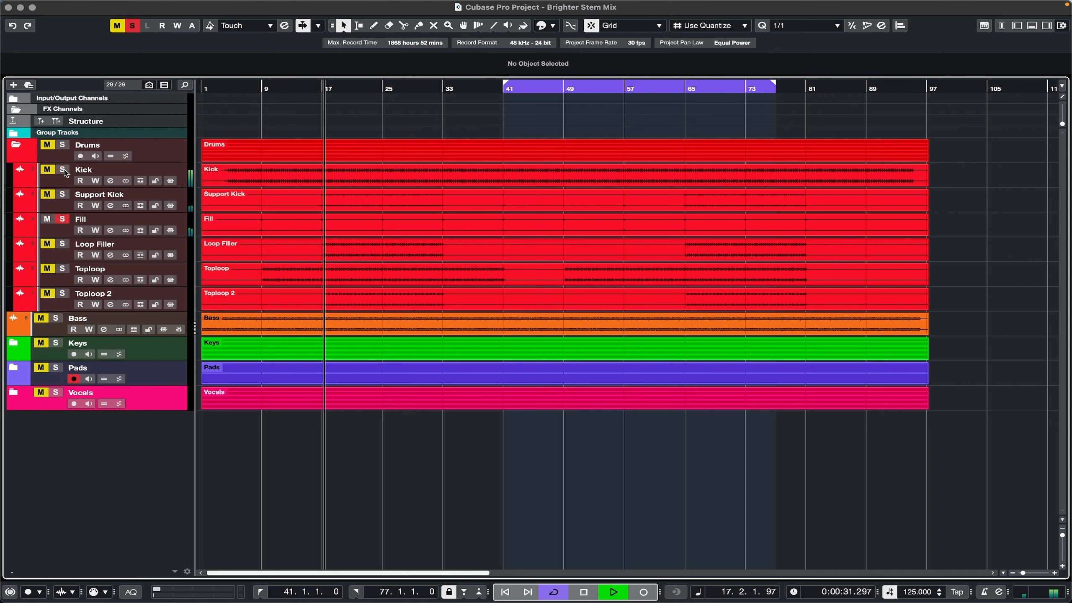
Unsolo the Fill and listen to the Loop Filler, Toploop and Toploop 2 tracks soloed together
click(62, 219)
click(61, 244)
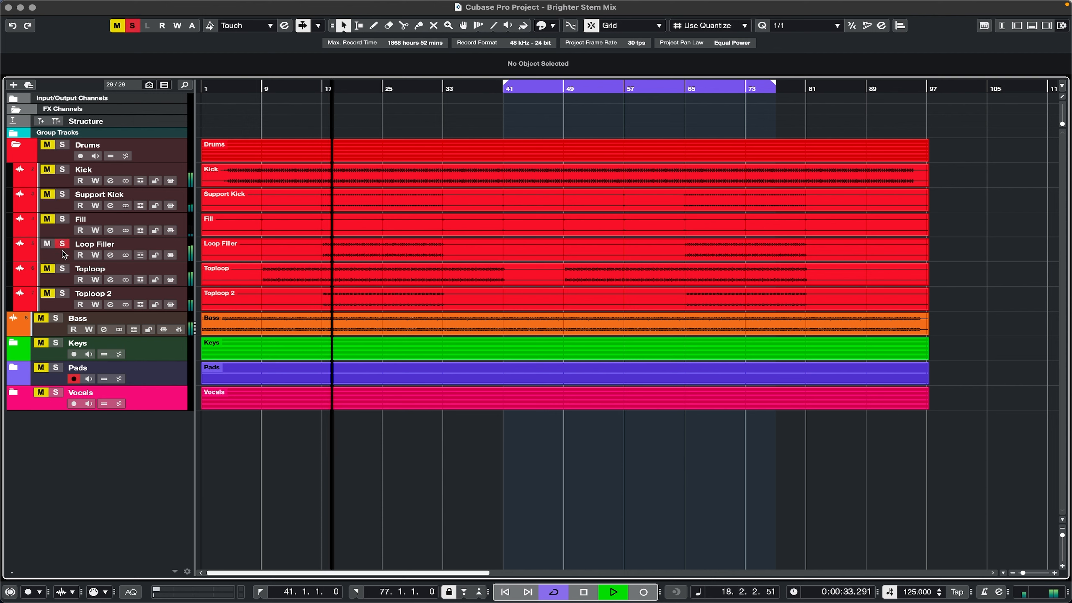
click(62, 295)
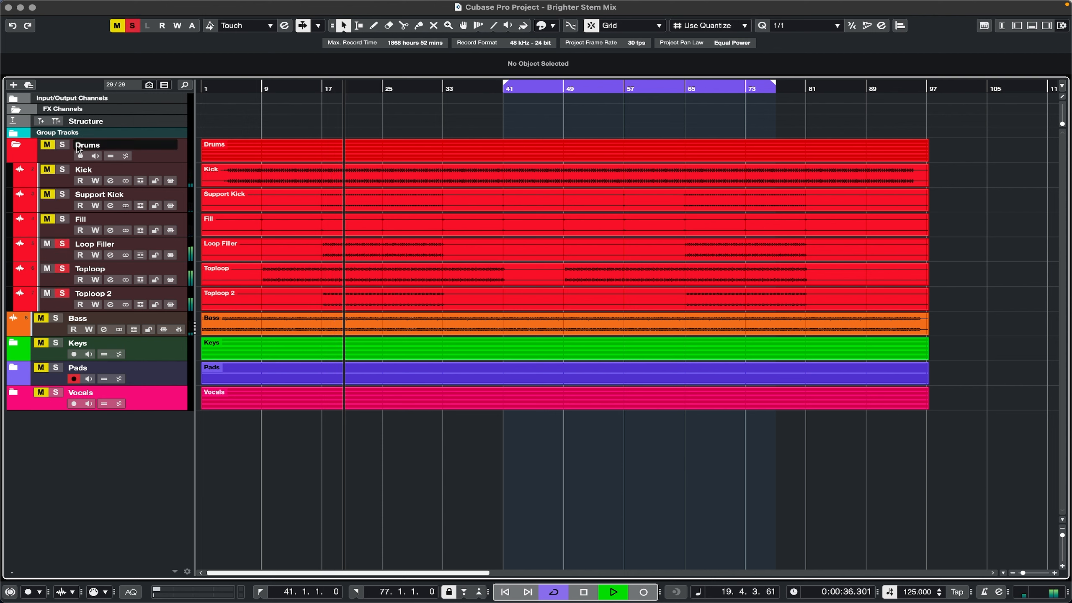
Listen to the whole Drums group soloed, collapse its folder, and audition the Bass track alone
click(62, 146)
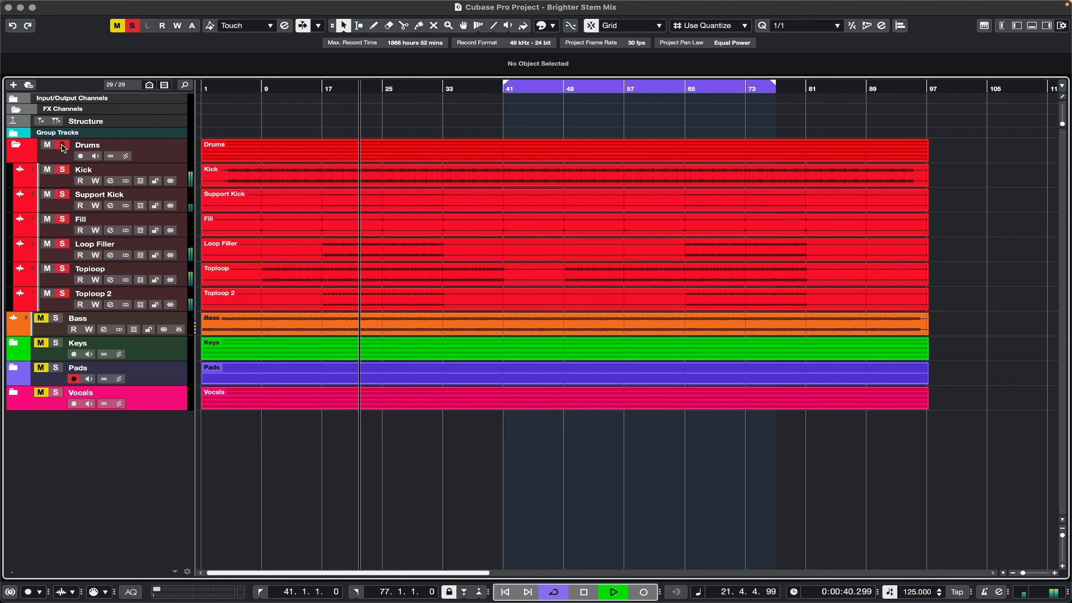
click(21, 146)
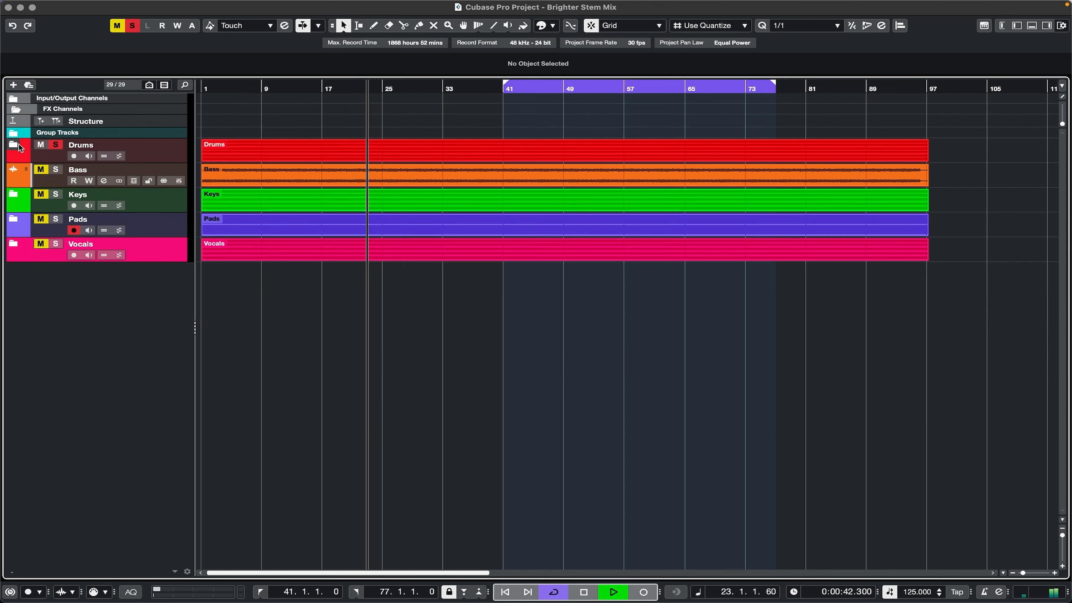
click(56, 145)
click(55, 169)
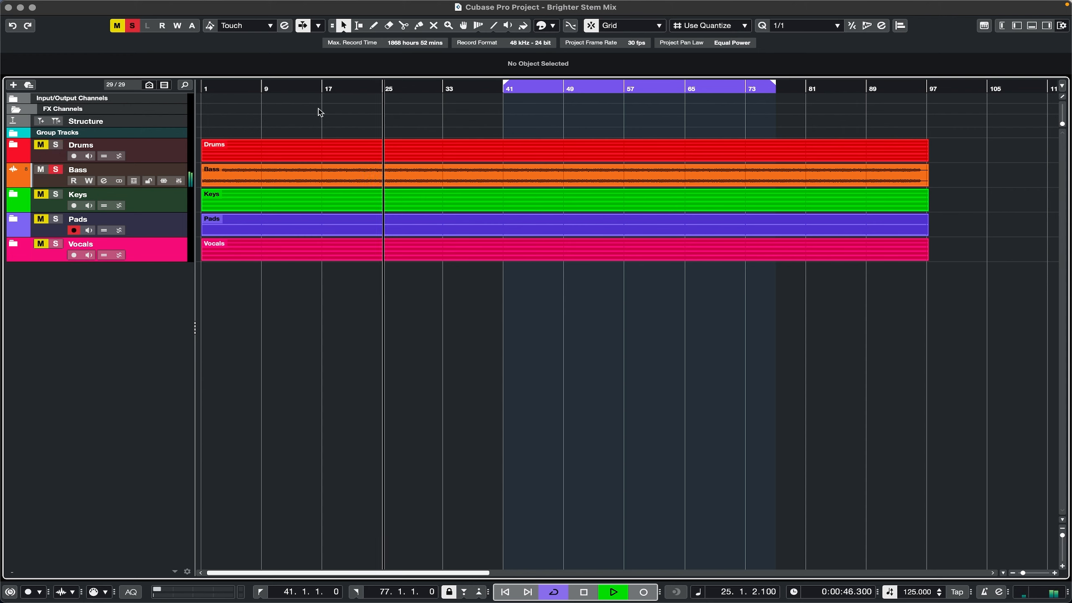
click(57, 171)
Expand the Keys folder and audition Muted Key, Key1 and Key 2 soloed in turn, replaying from about bar 25
click(13, 194)
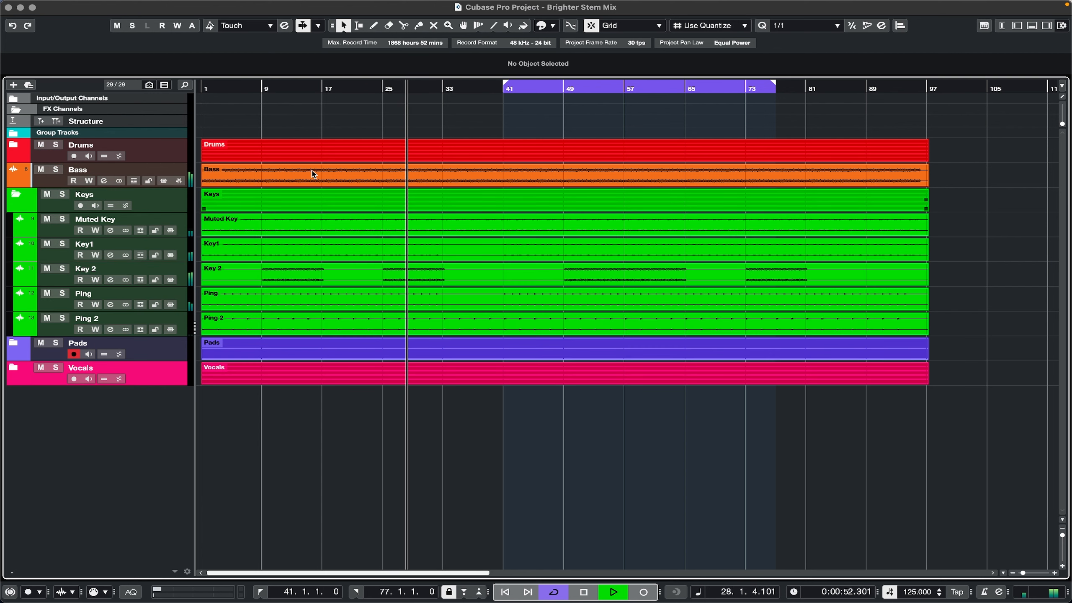
click(62, 219)
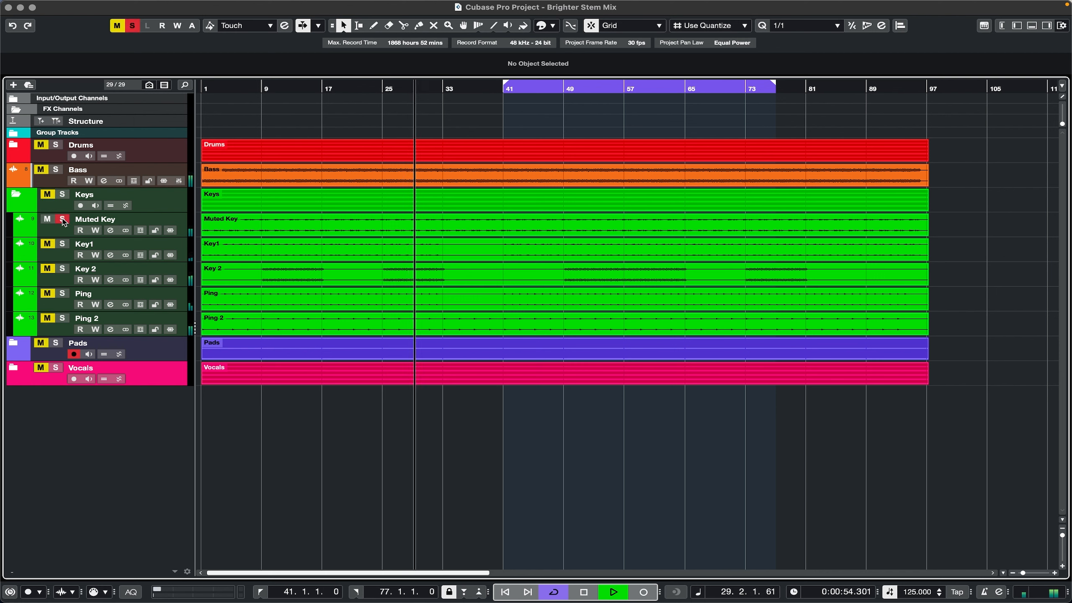
click(386, 87)
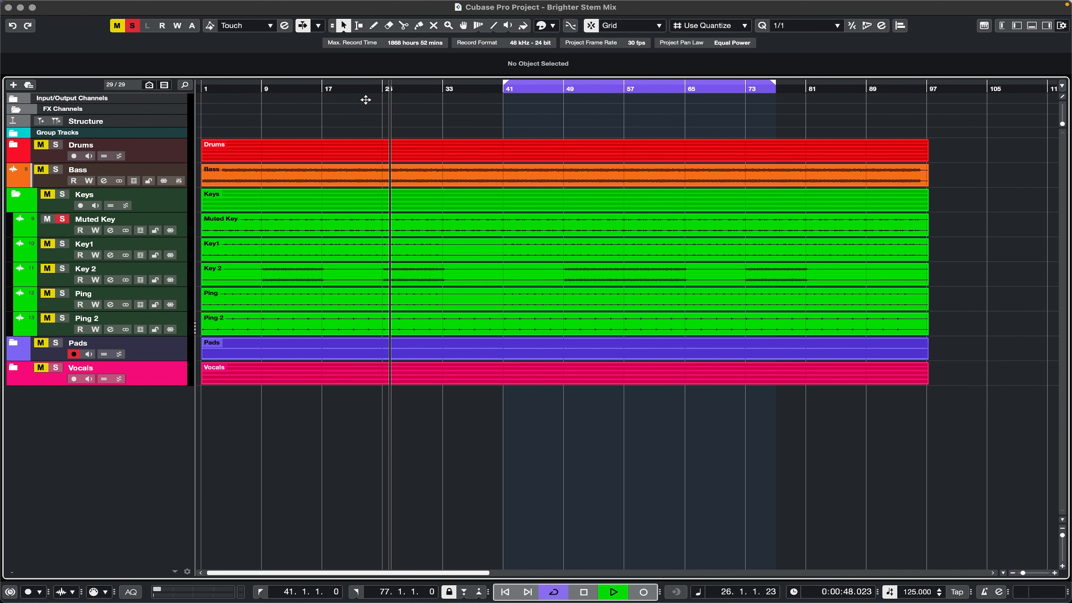
click(66, 220)
click(64, 245)
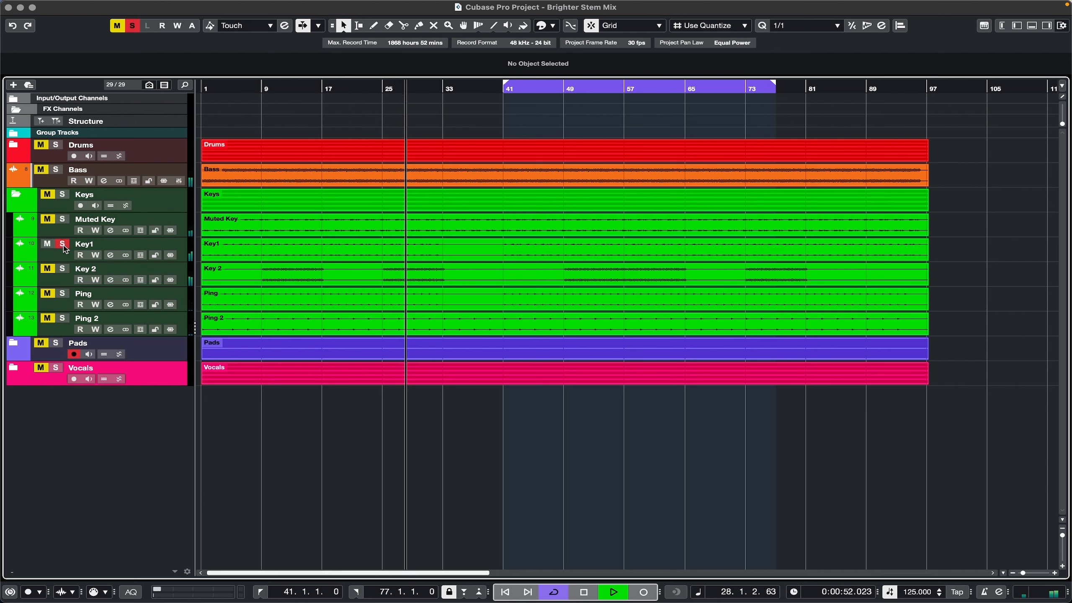
click(64, 269)
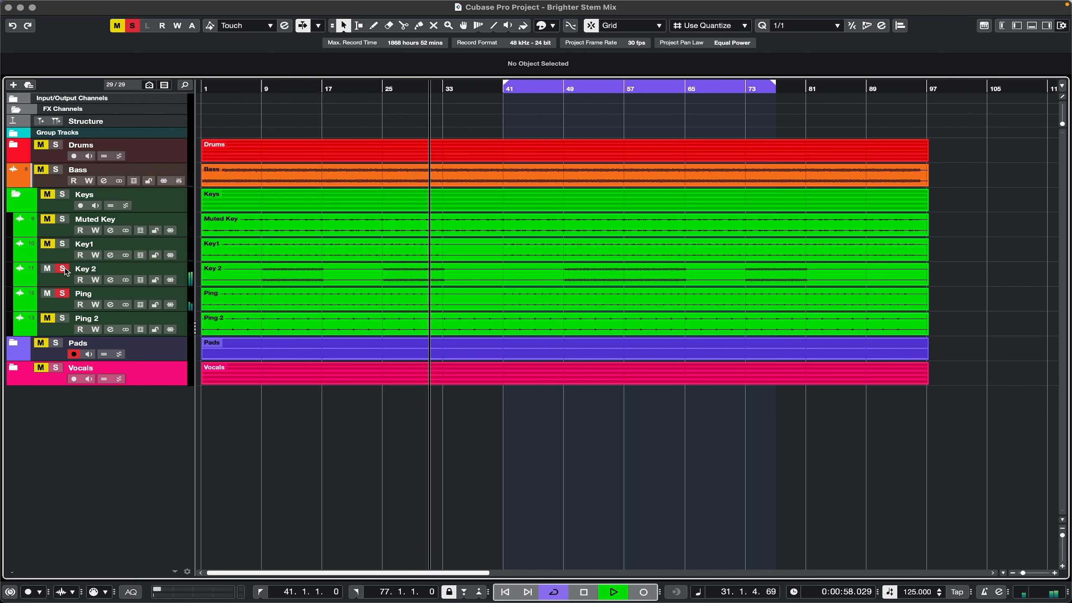
Replay from about bar 26 to hear Ping and Ping 2 soloed in turn, and collapse the Keys folder
click(395, 89)
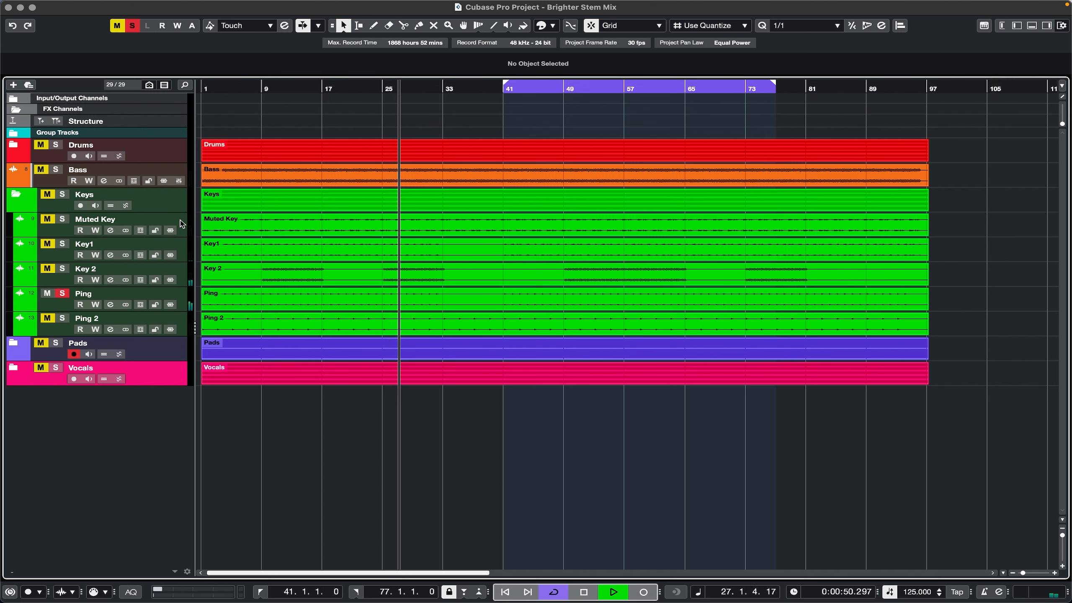
click(63, 319)
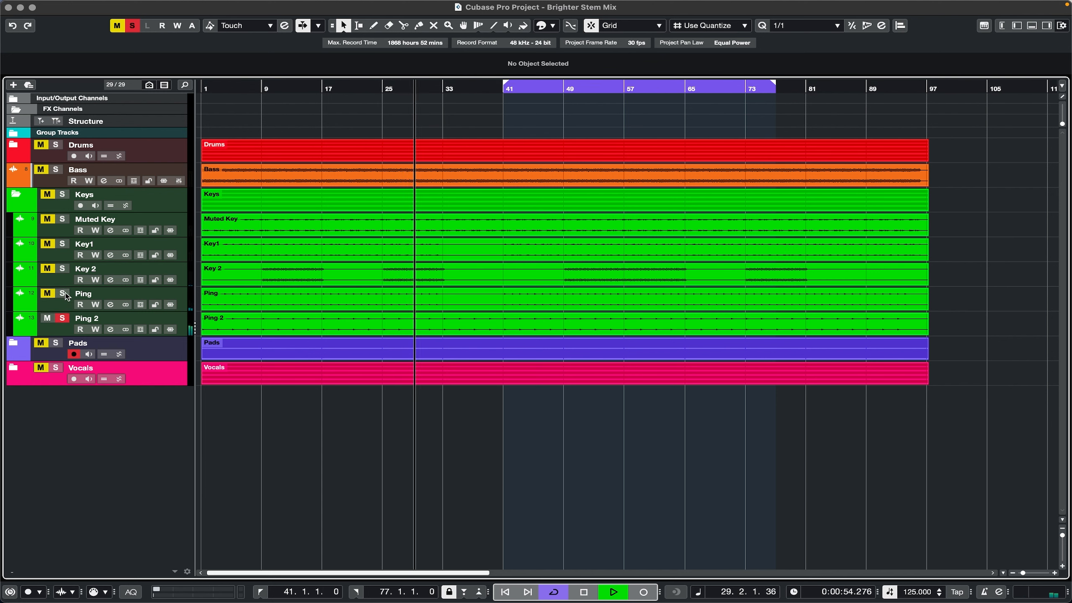
click(63, 318)
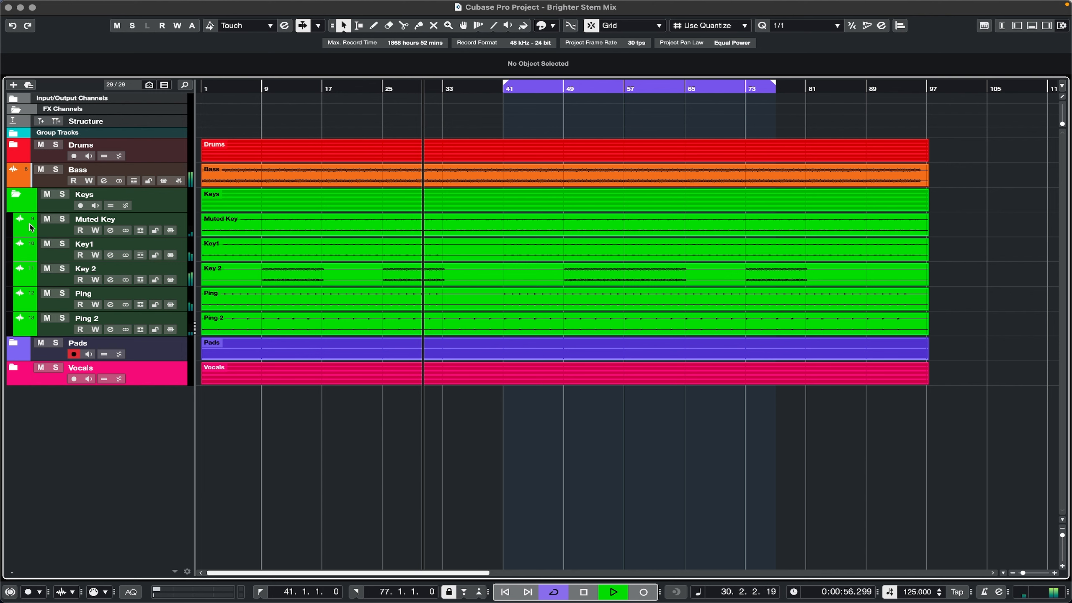
click(16, 195)
Expand the Pads folder and listen to the Dream Pad track soloed from bar 25
click(14, 219)
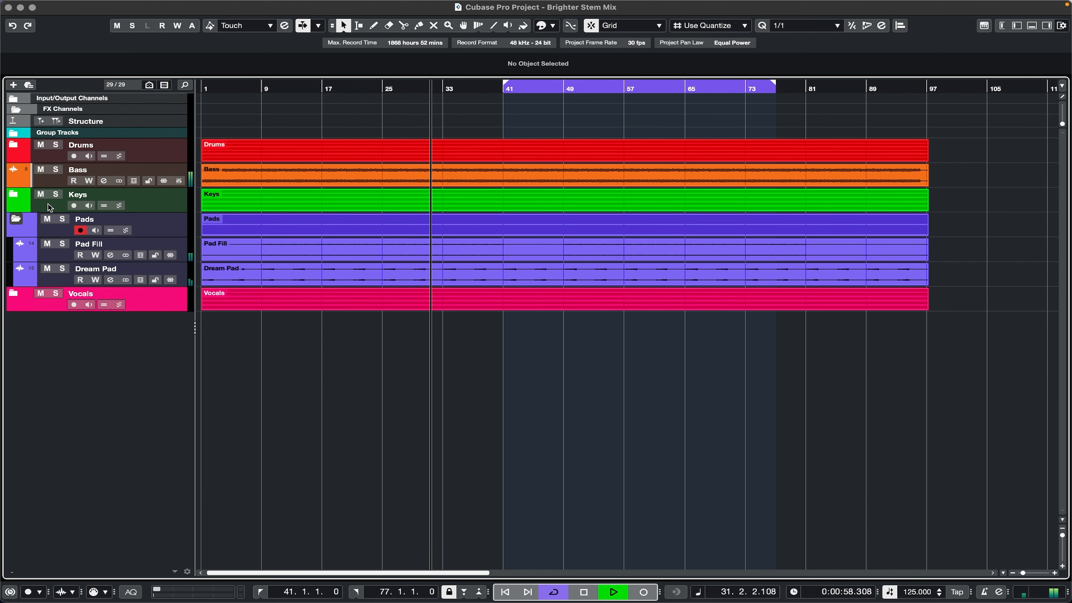
click(384, 89)
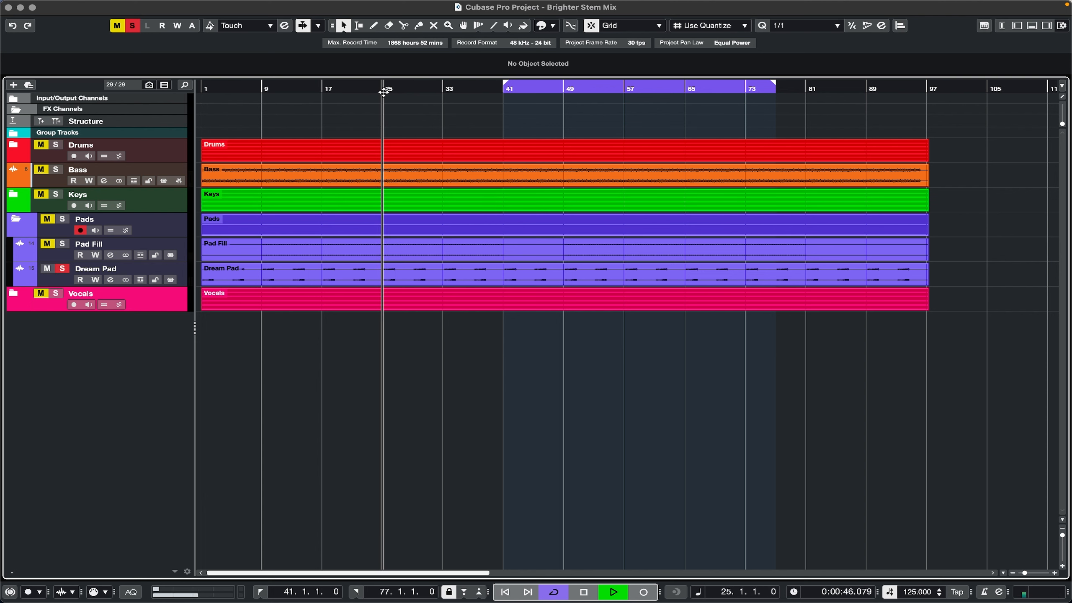
click(63, 269)
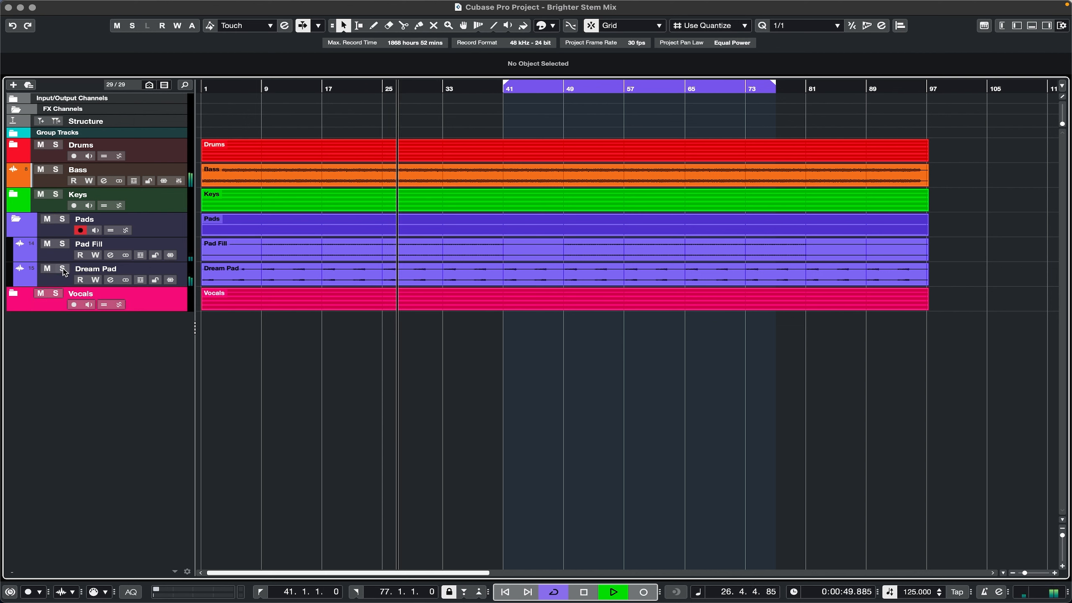
Collapse Pads, expand Vocals, and audition Vocal Backs together with Chorus Vocal soloed, replaying from about bar 25
click(14, 294)
click(22, 222)
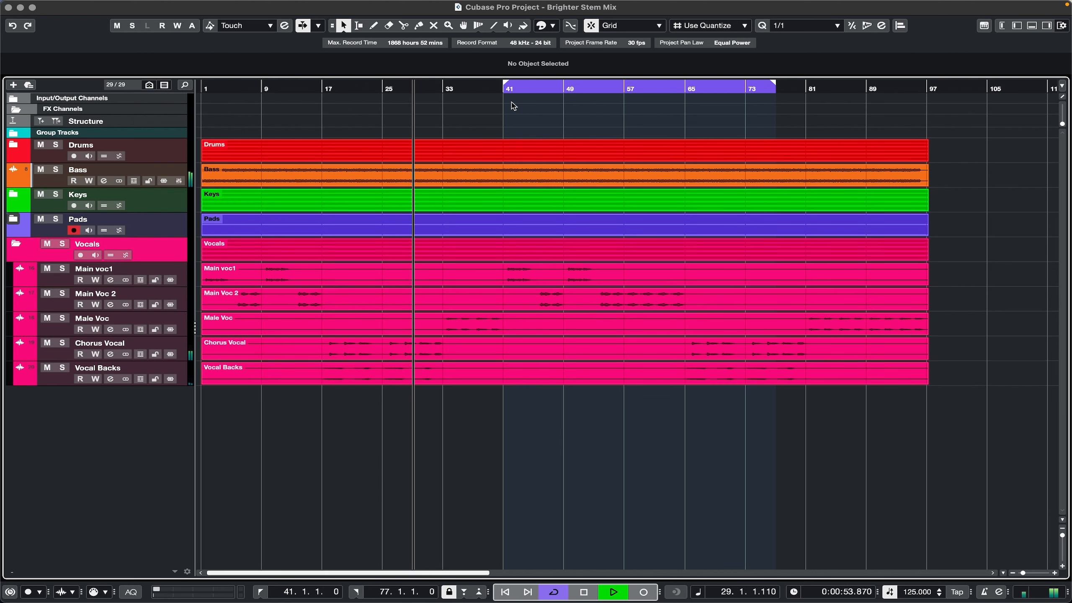
click(63, 367)
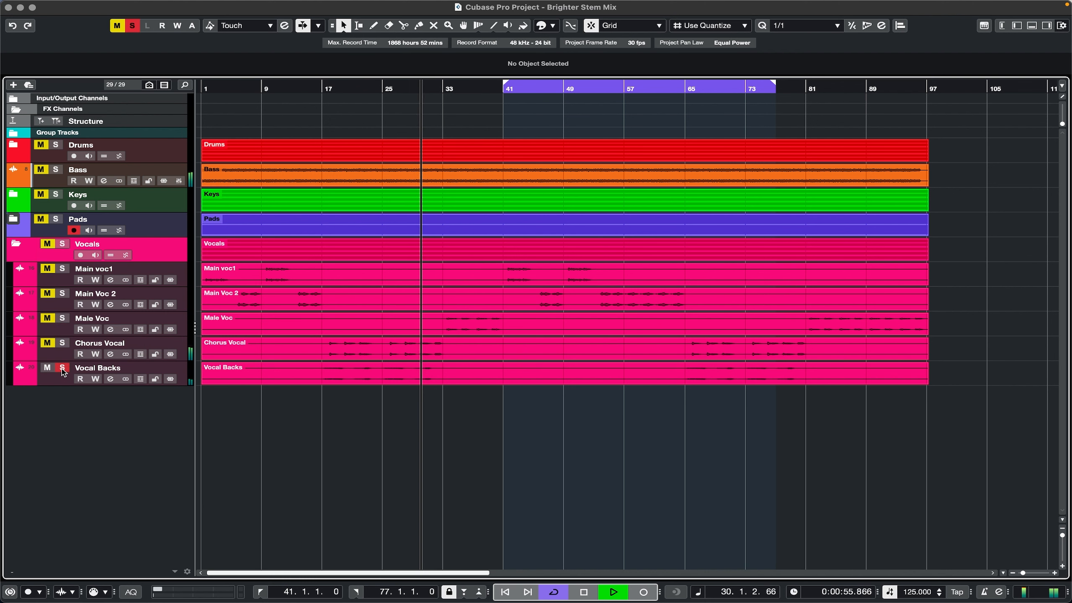
click(63, 342)
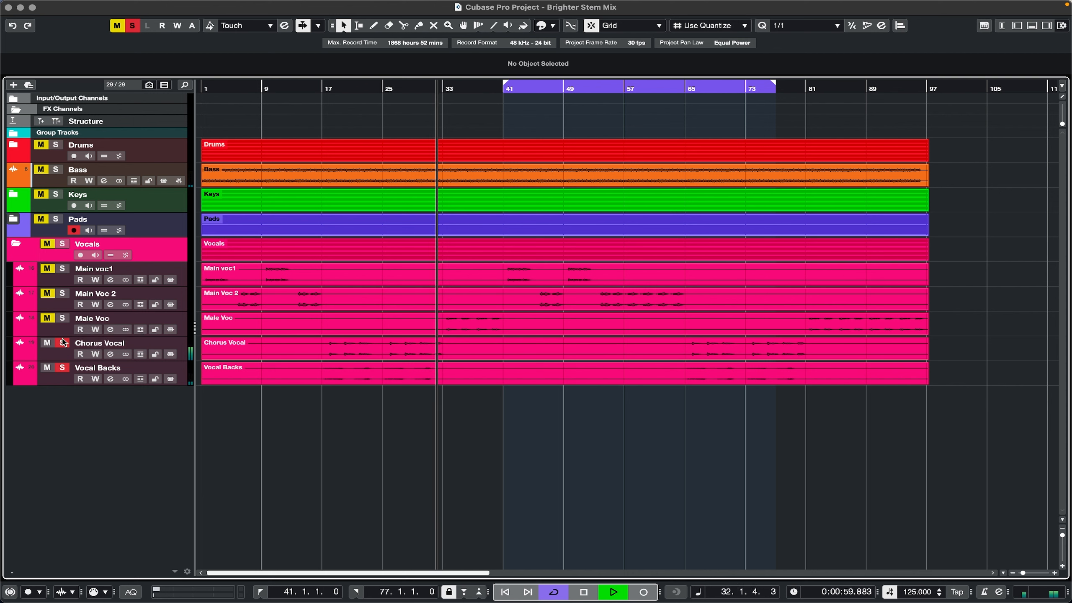
click(386, 90)
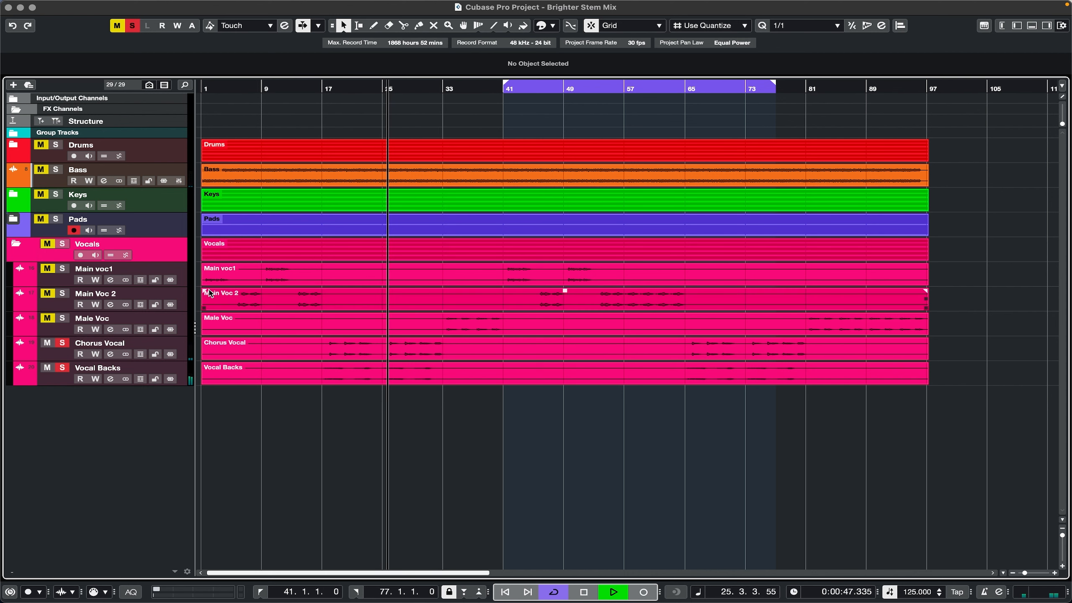
click(63, 343)
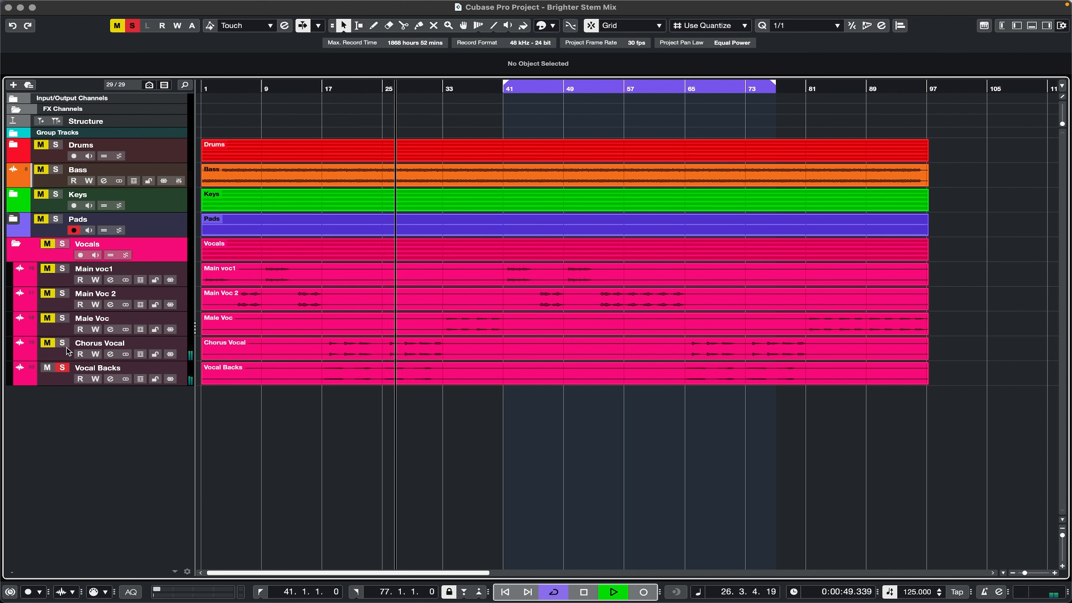
click(63, 368)
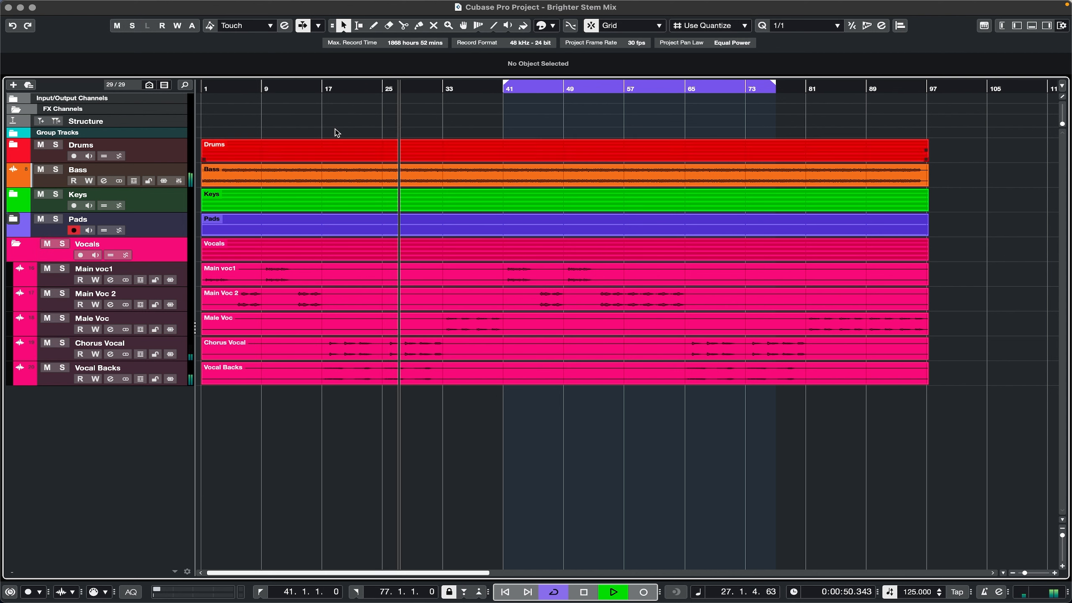
Jump to about bar 5 and audition Main Voc 2 and Main voc1, each soloed on its own
click(230, 87)
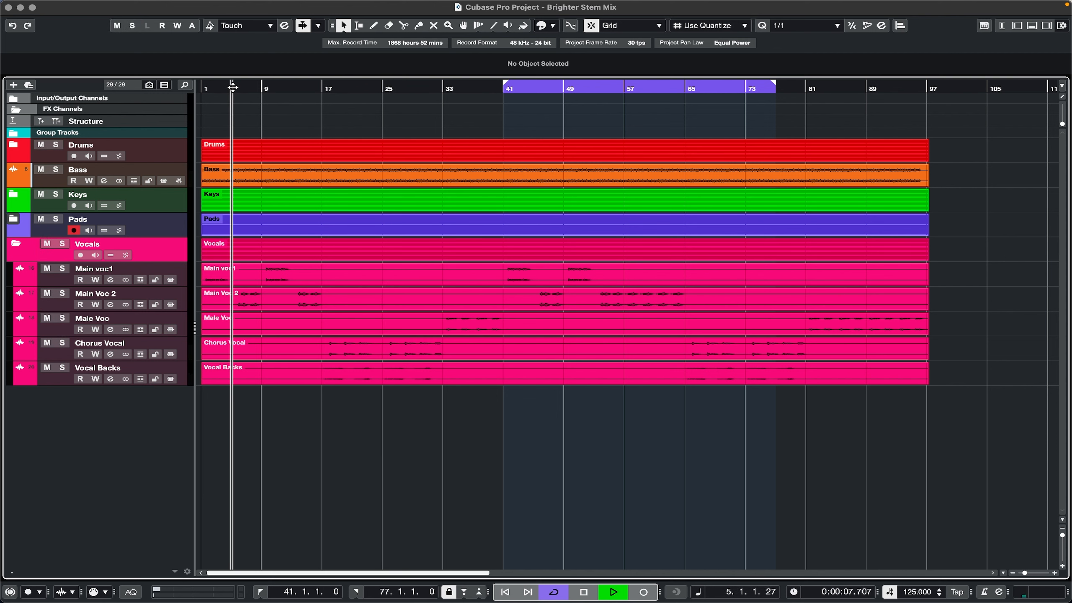
click(61, 295)
click(62, 295)
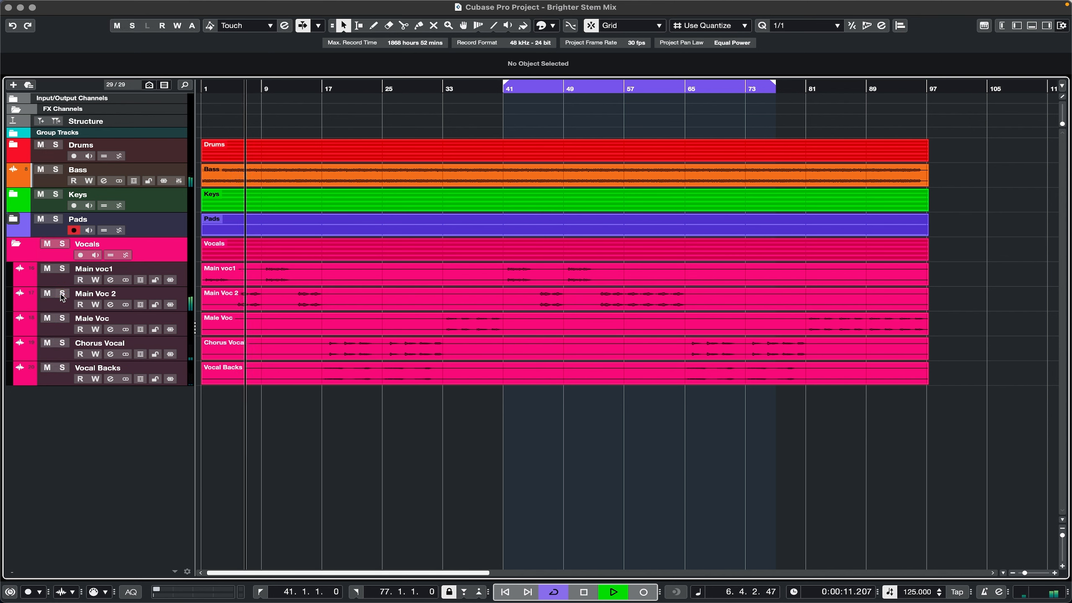
click(63, 271)
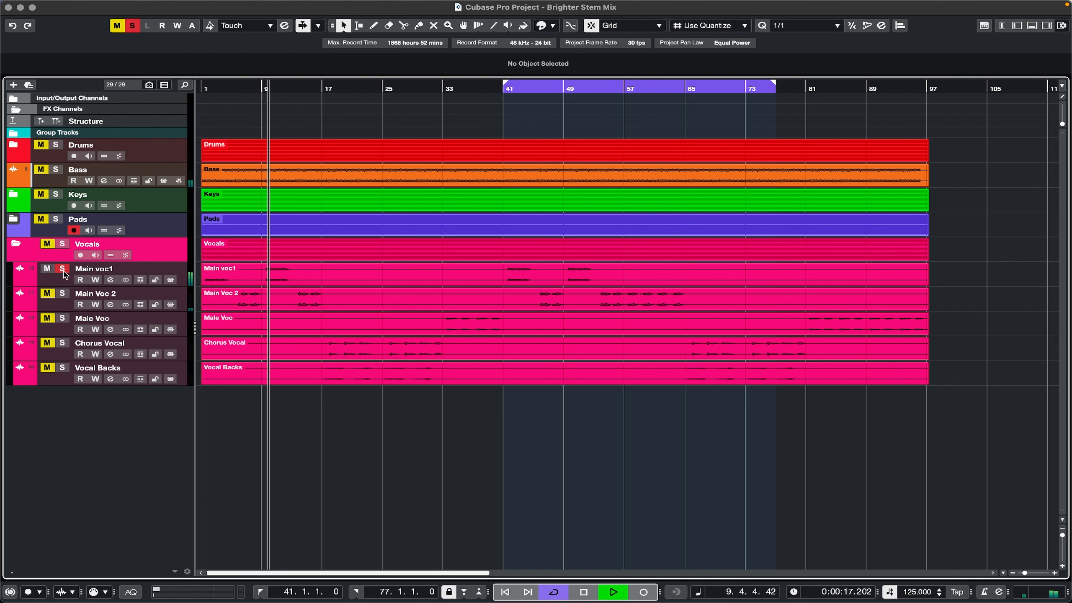
click(64, 271)
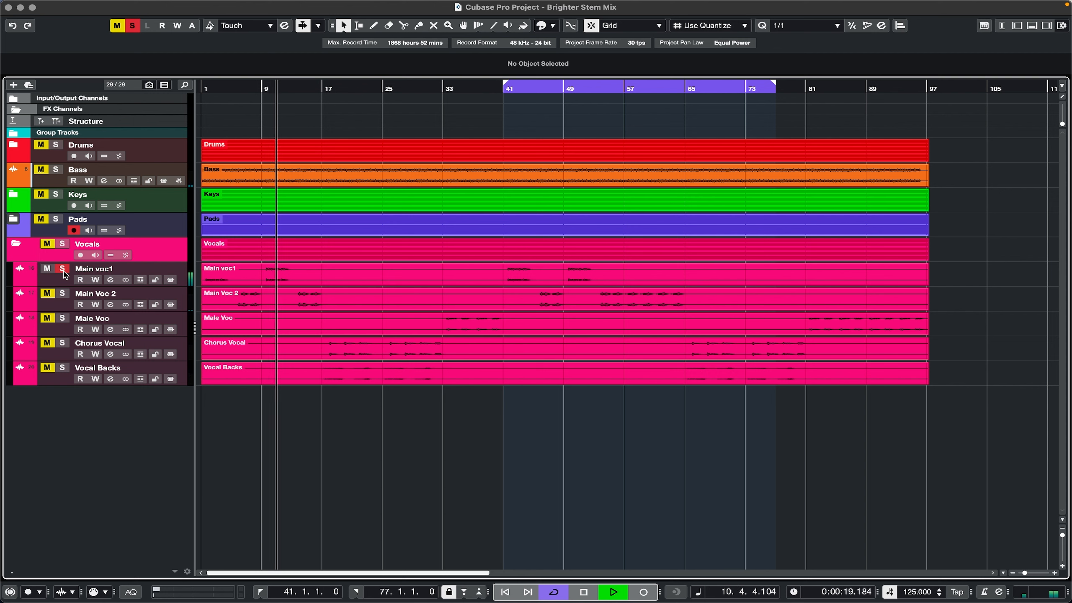
Jump to about bar 31, listen to the Male Voc track soloed, unsolo it and stop playback
click(424, 89)
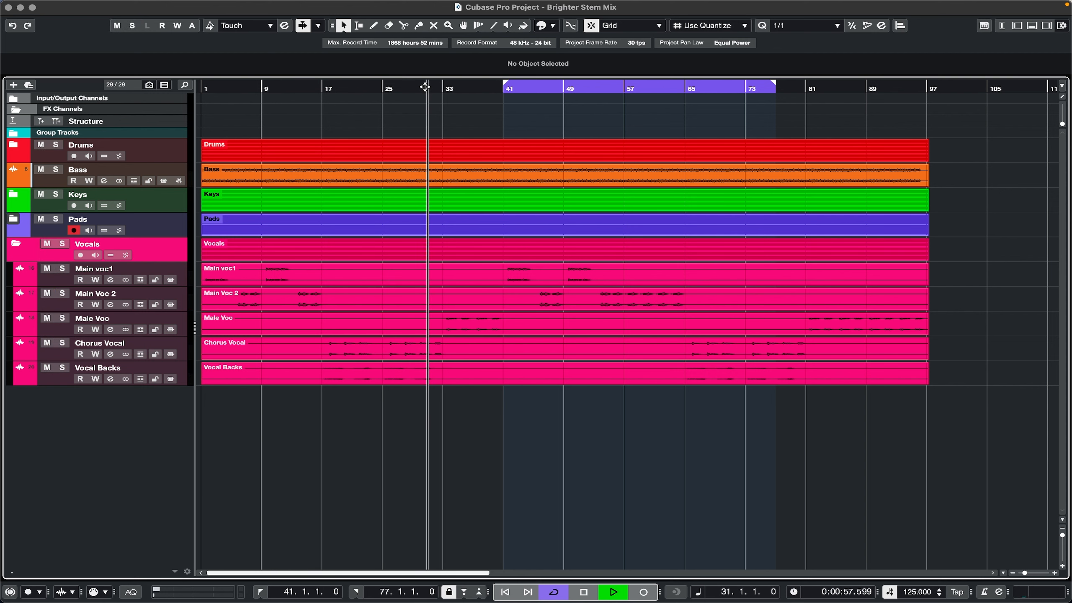
click(62, 318)
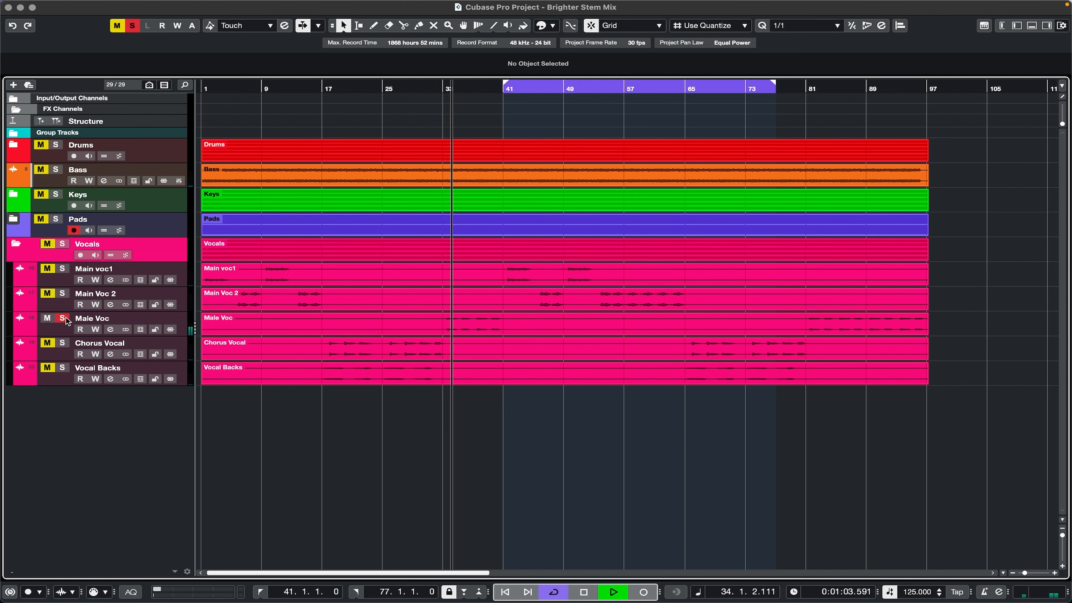
click(65, 319)
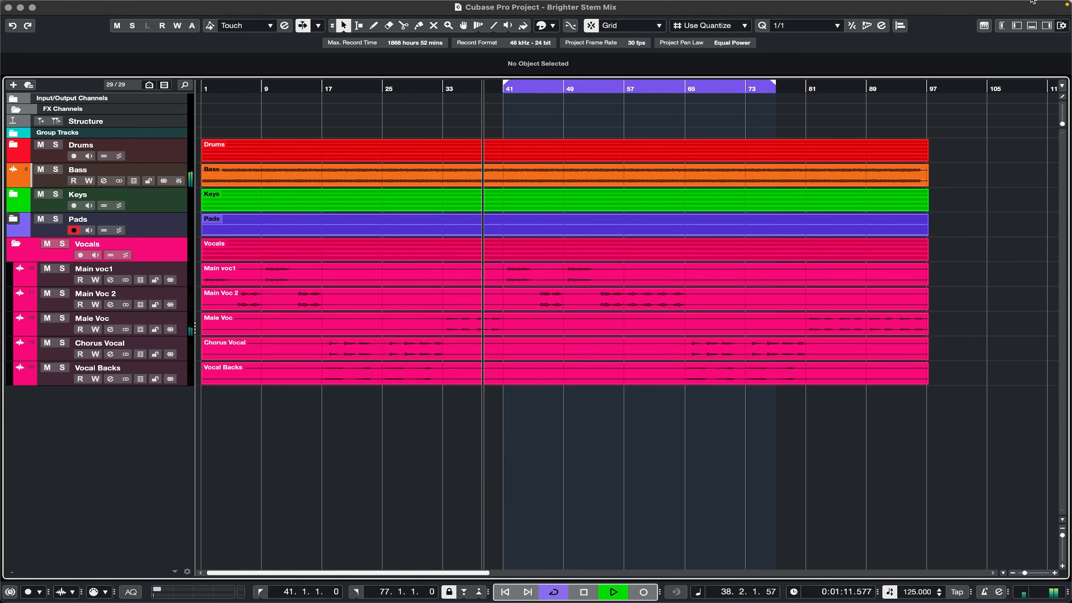
key(space)
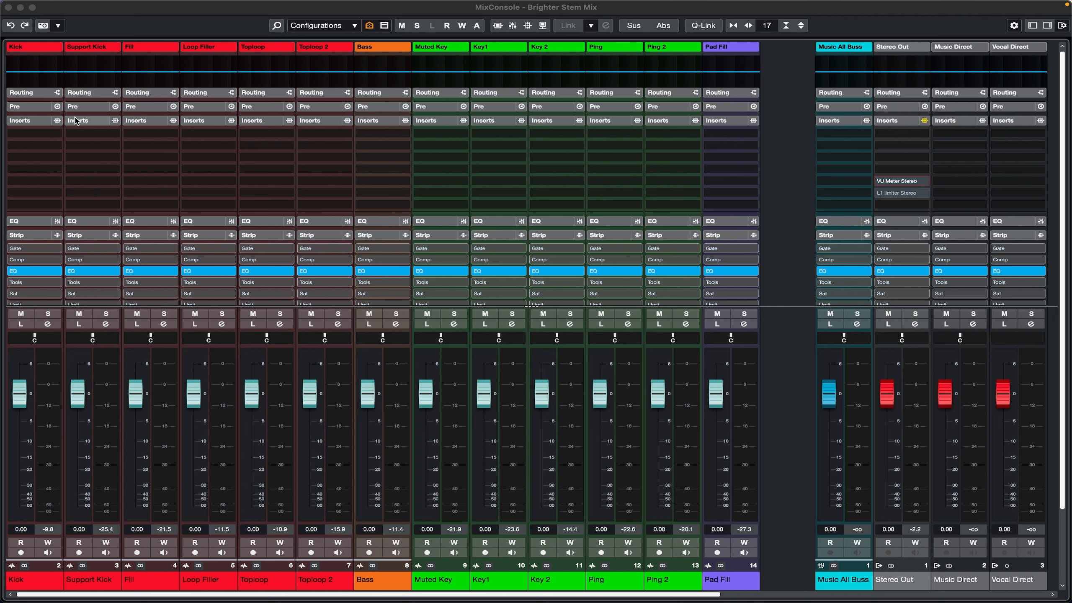
Search the effects for "the_" and load THE_STRIP into the first insert slot of the Kick channel
click(61, 134)
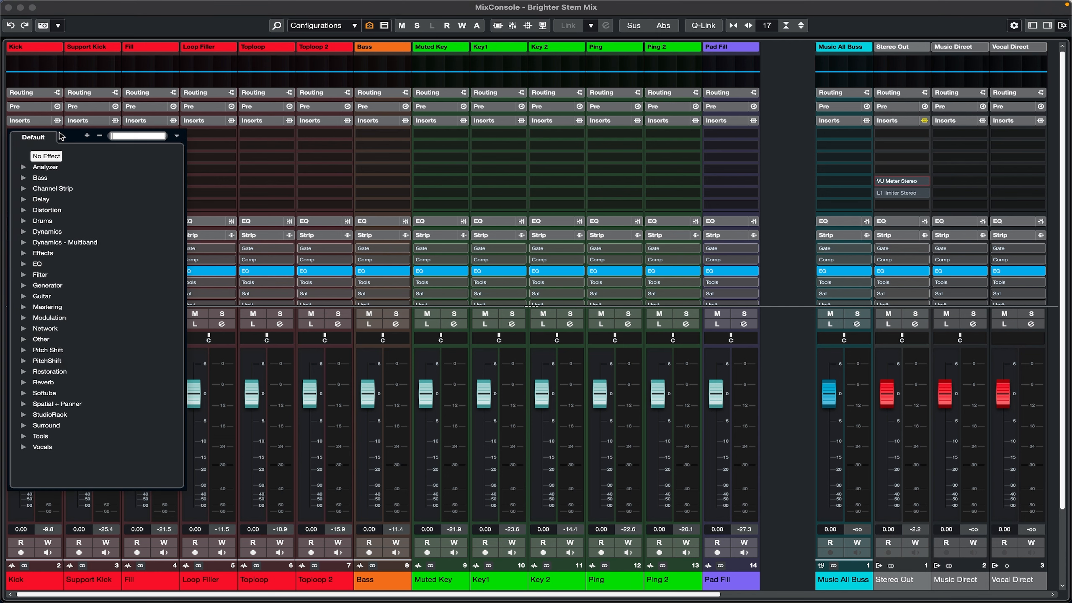
text(the_)
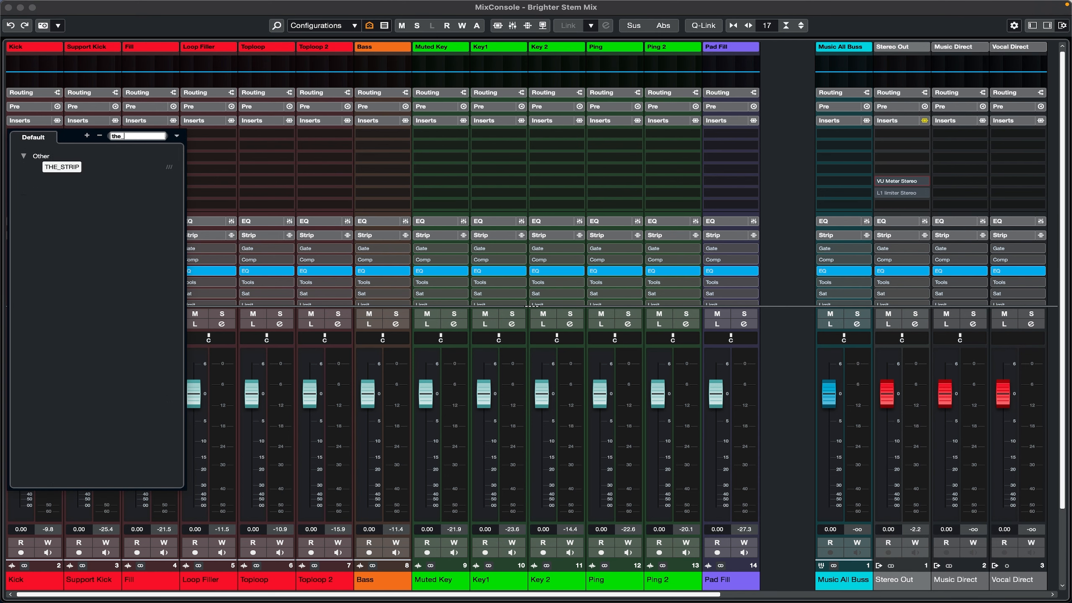
click(51, 158)
click(59, 168)
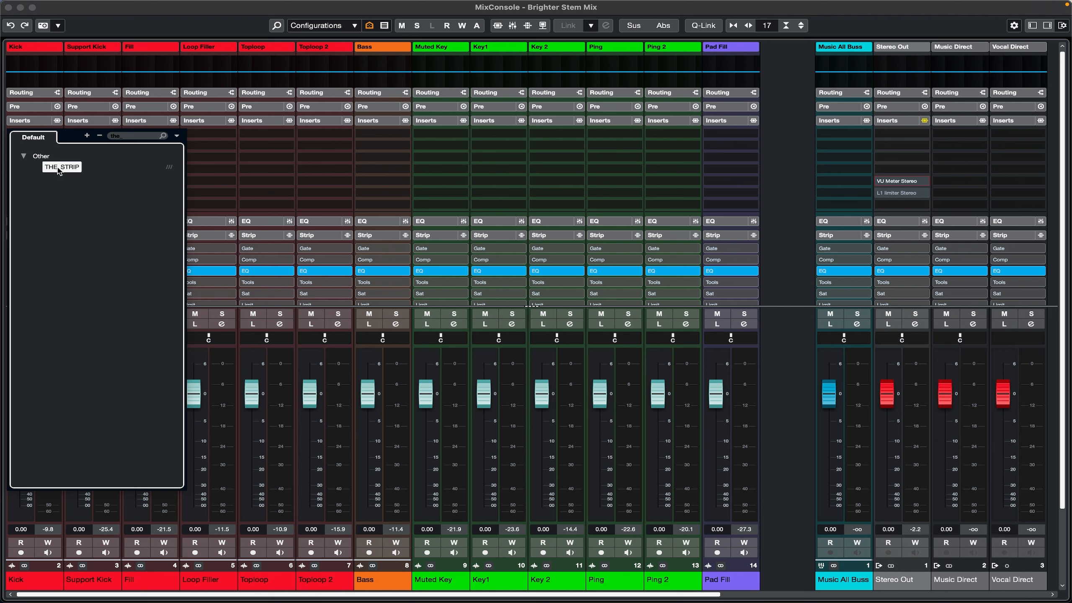
double_click(59, 168)
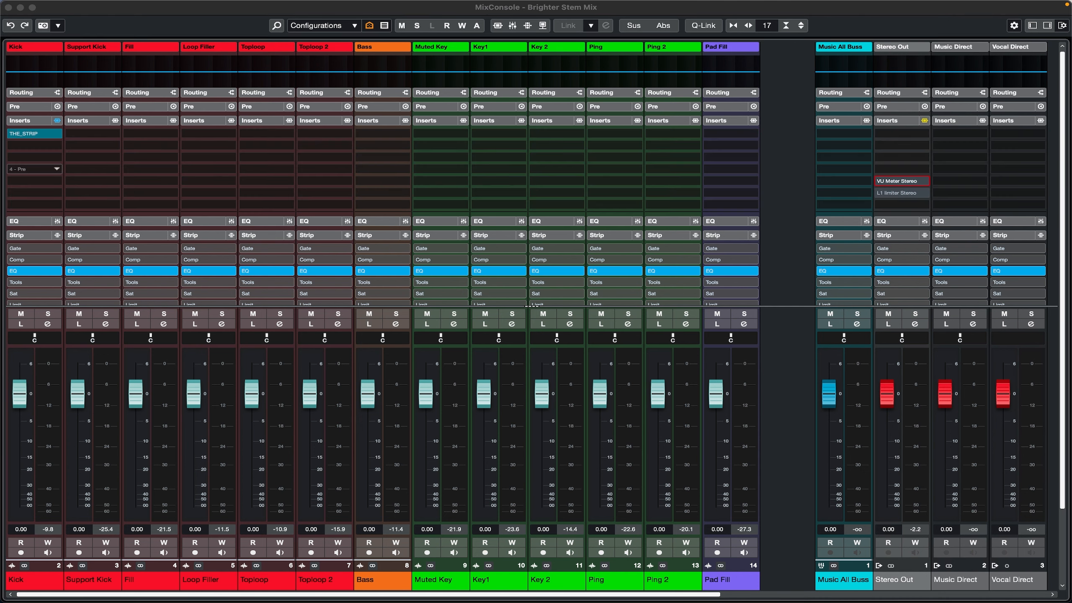
Start playback and let the Kick's THE_STRIP listen to the signal with the Kick signal type from the Drums category
drag(451, 5, 490, 185)
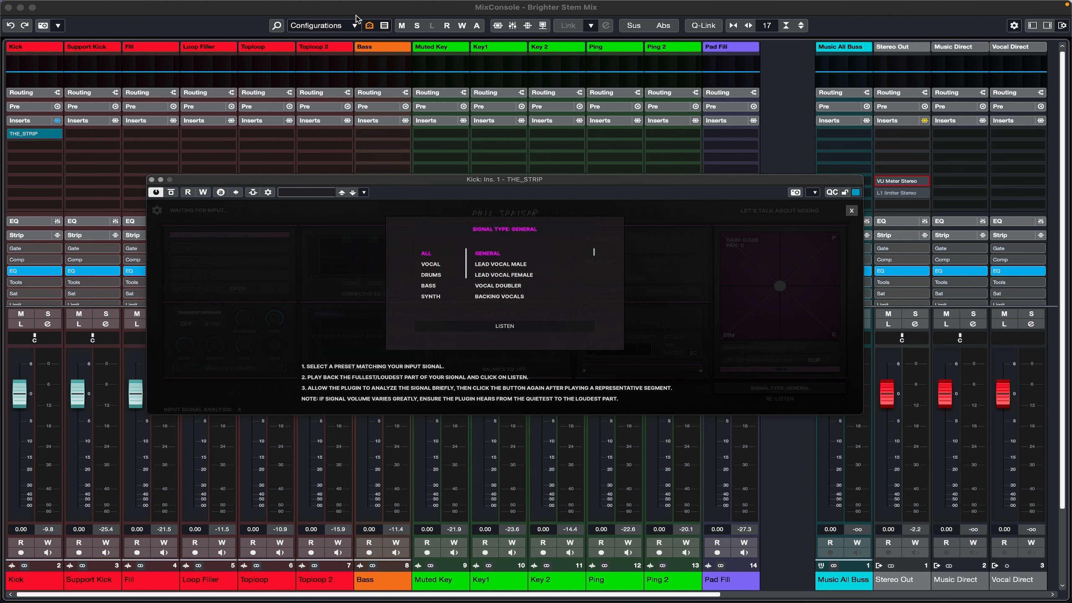
key(space)
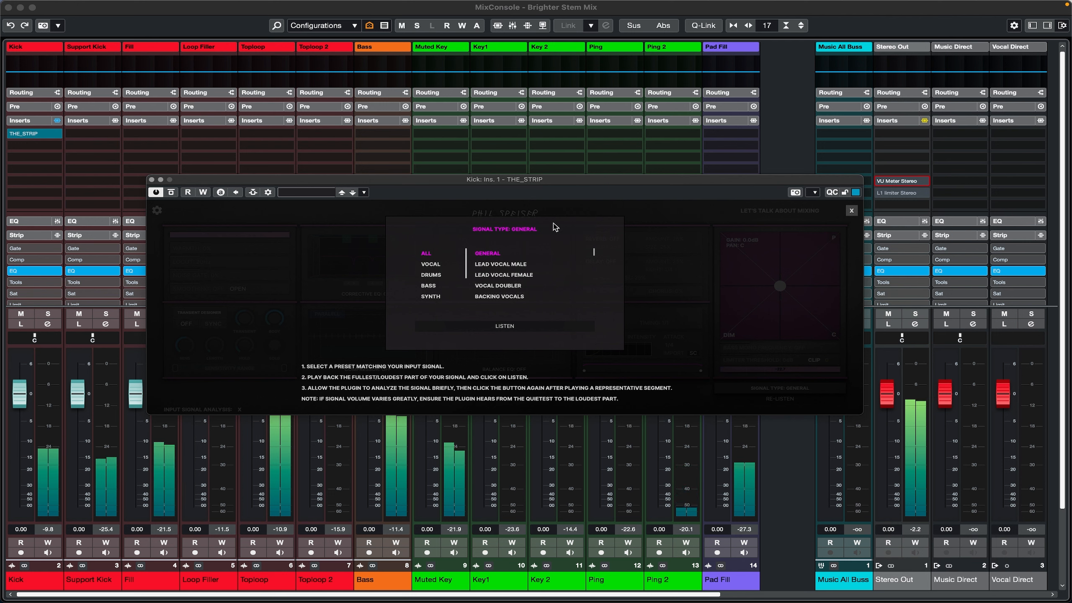
scroll(435, 273, down, 1)
click(436, 272)
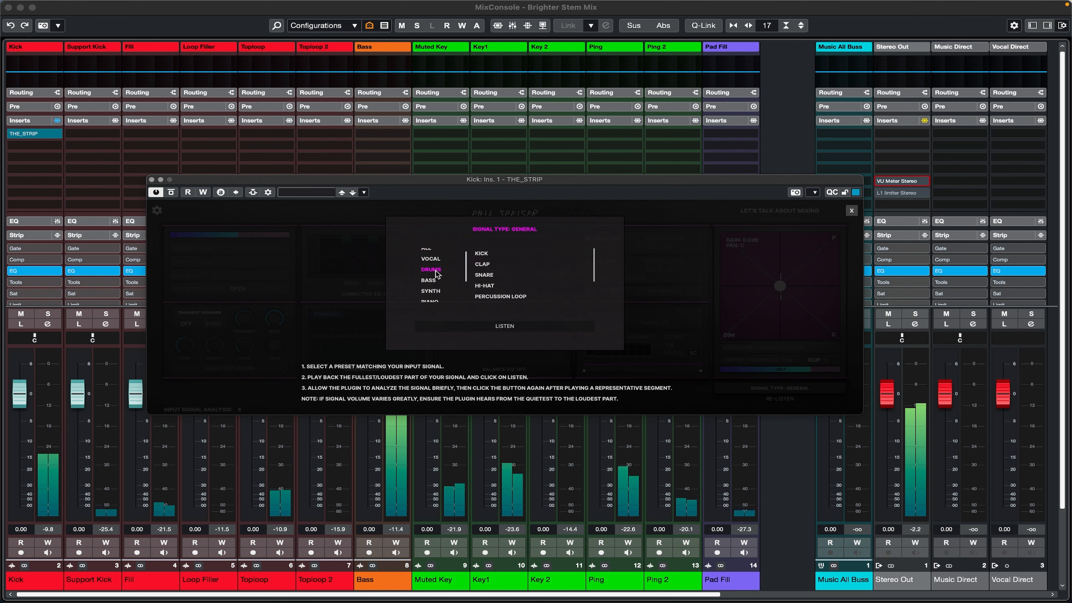
click(481, 254)
click(501, 328)
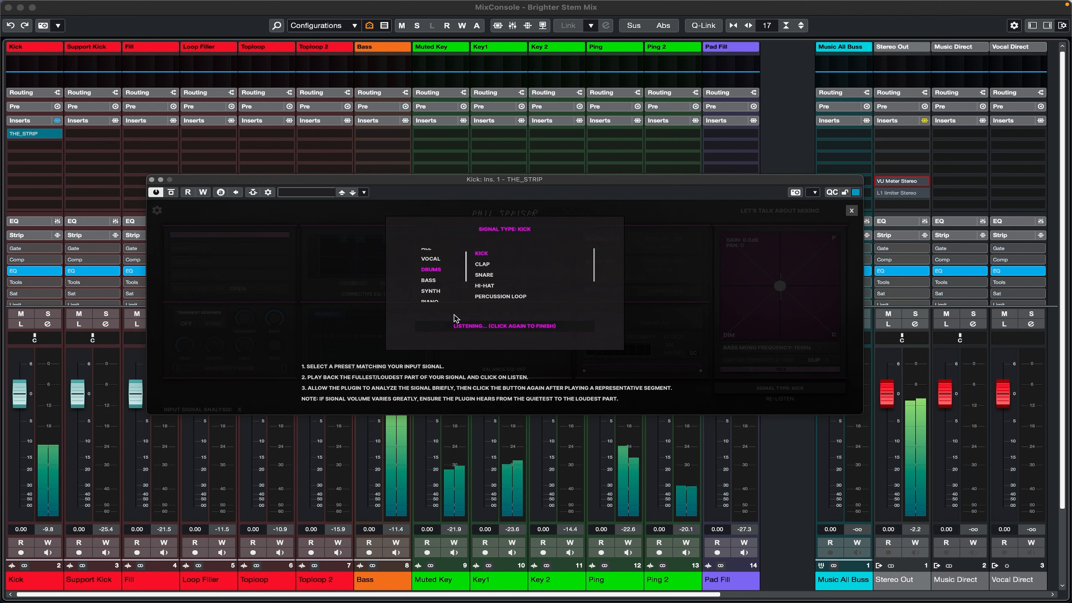
click(477, 328)
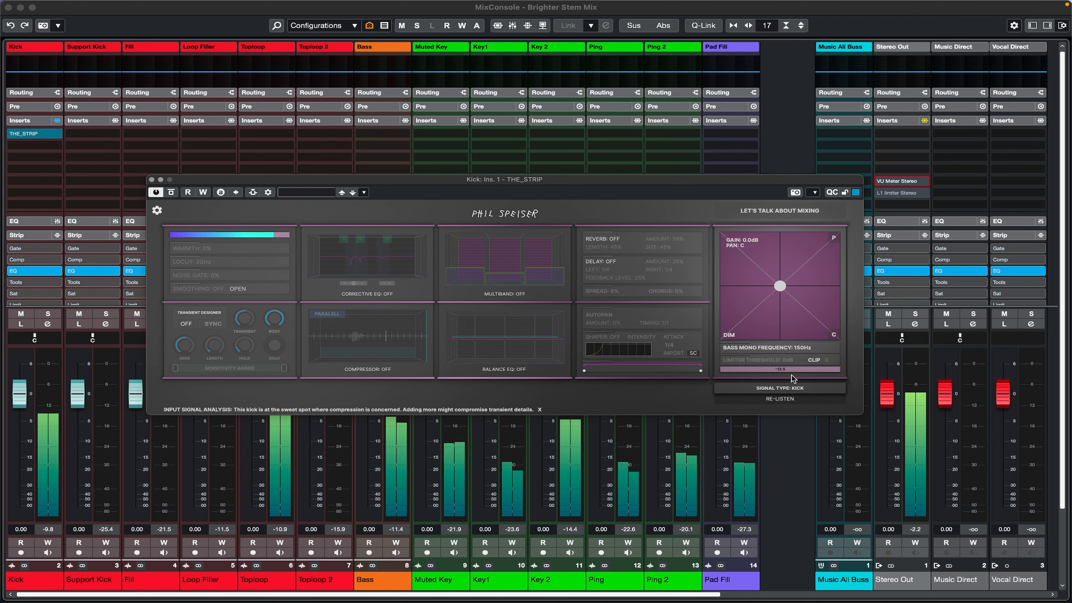
Try panning the Kick to 10L in THE_STRIP without affecting the gain, and return it to centre
mouse_move(779, 322)
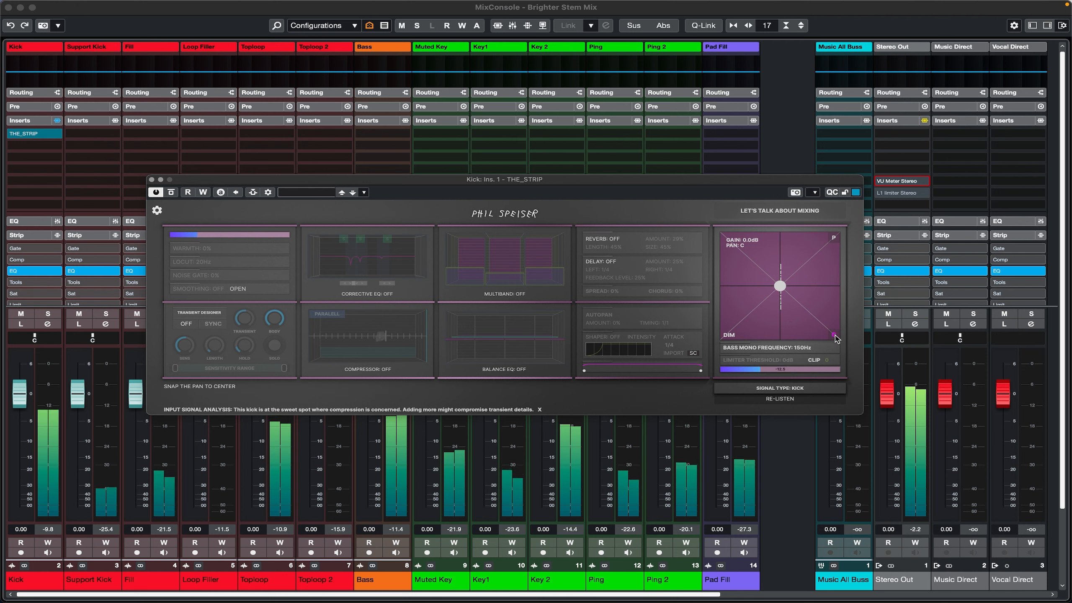
drag(778, 284, 780, 286)
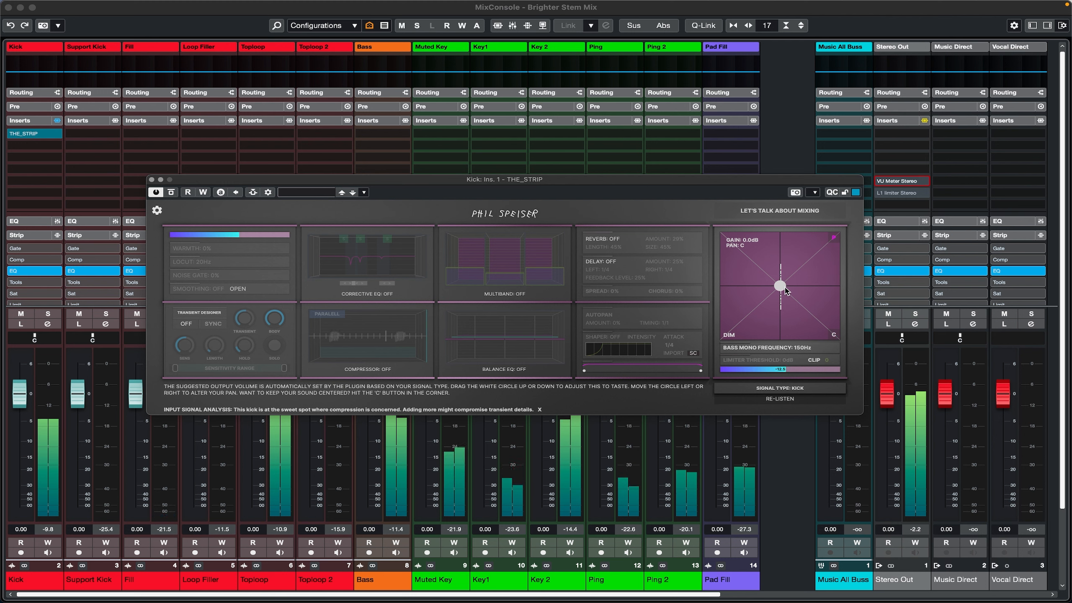
drag(786, 291, 775, 291)
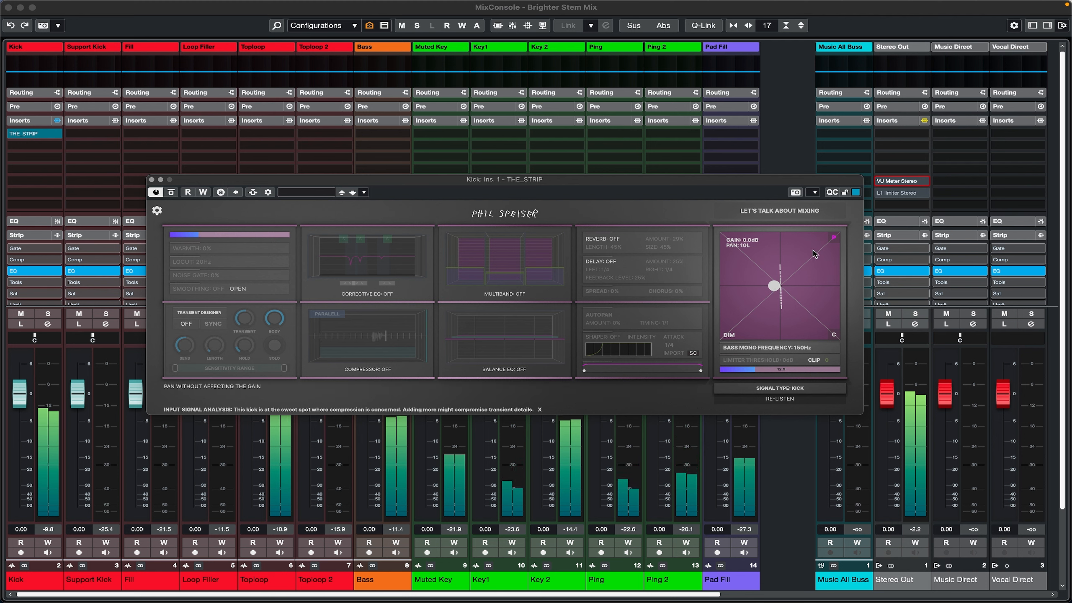
drag(777, 288, 781, 291)
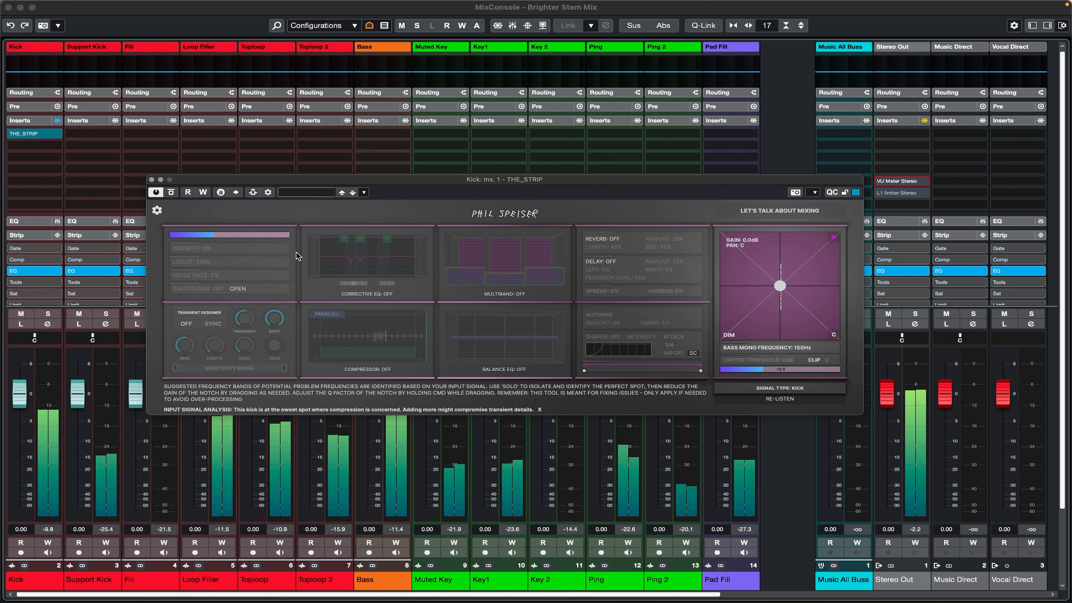
Reset the Kick channel's peak level reading and close its THE_STRIP window
click(48, 530)
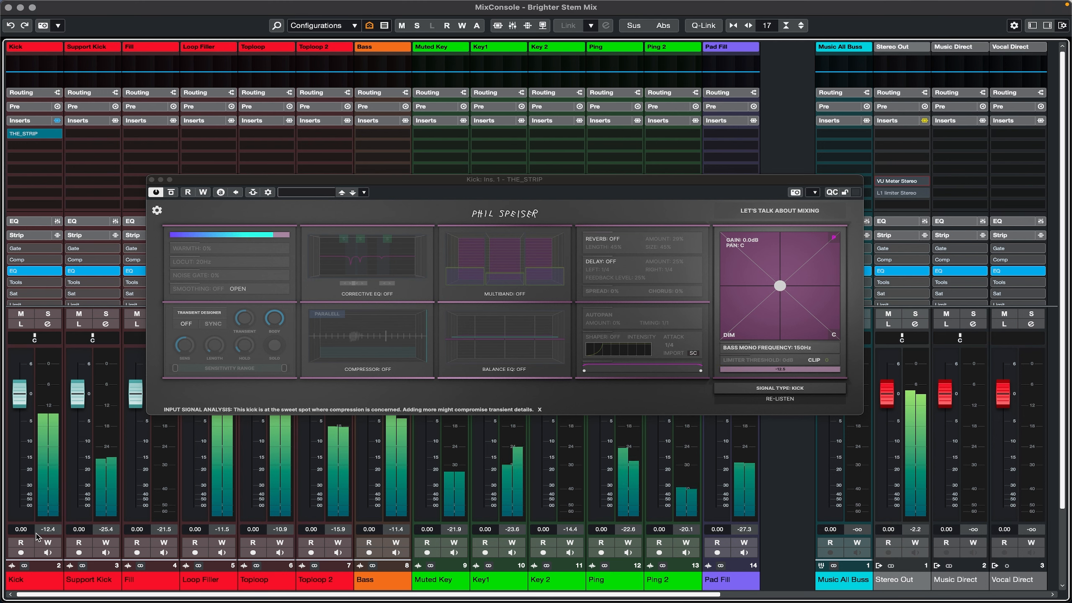
click(152, 180)
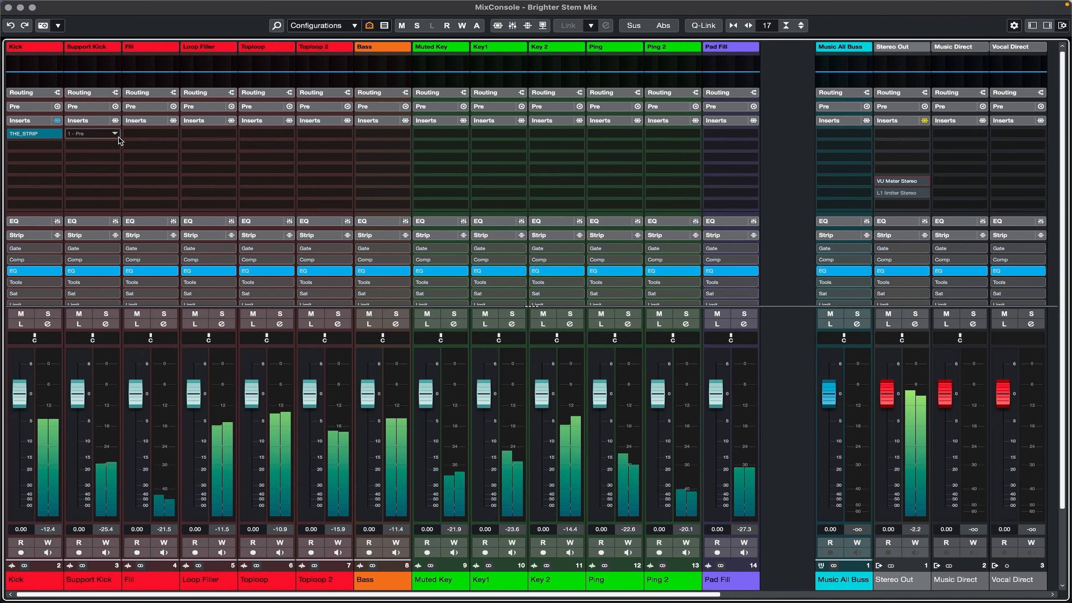
Search the effects for "the_" and load THE_STRIP into the first insert slot of the Support Kick channel
click(93, 134)
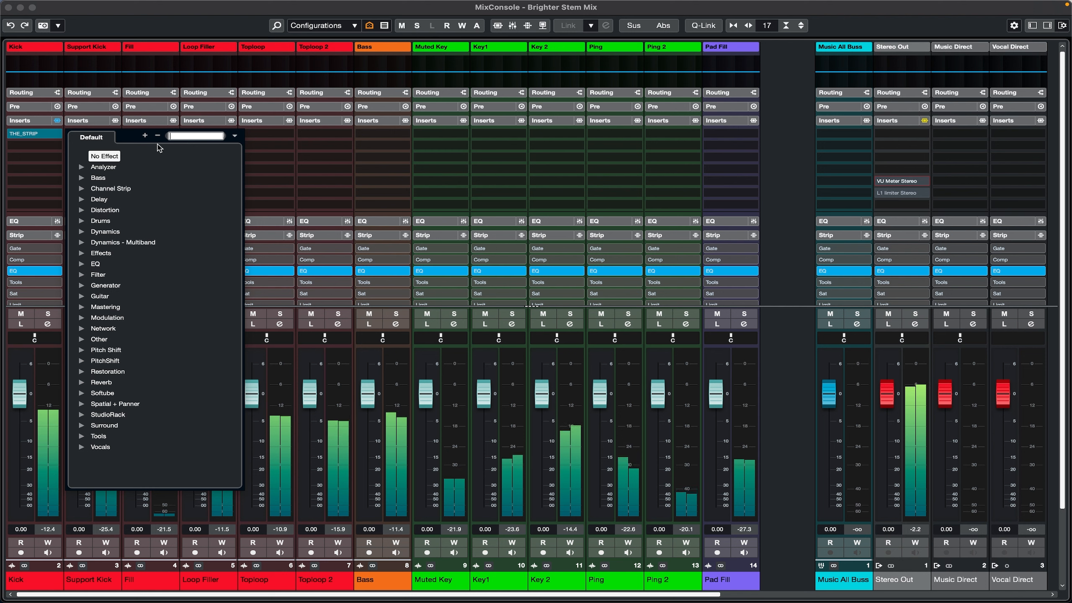
text(the)
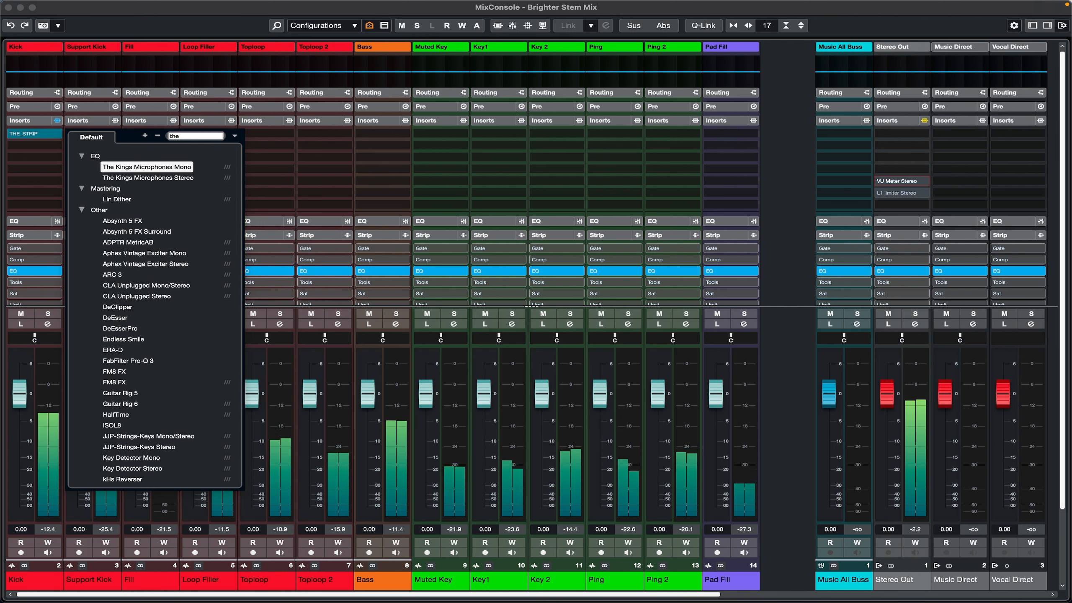
text(_)
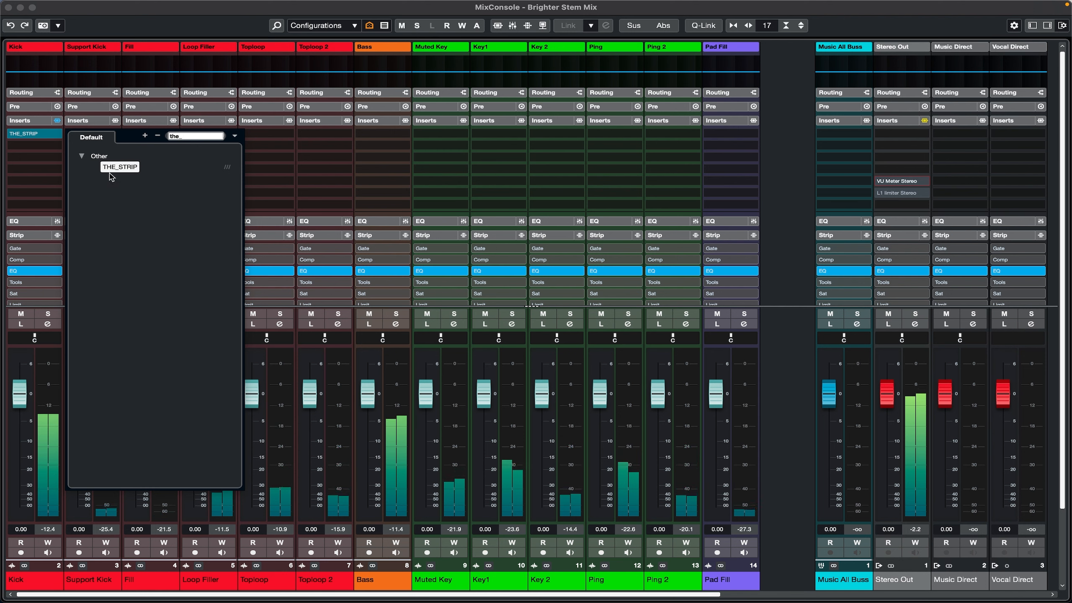
click(129, 167)
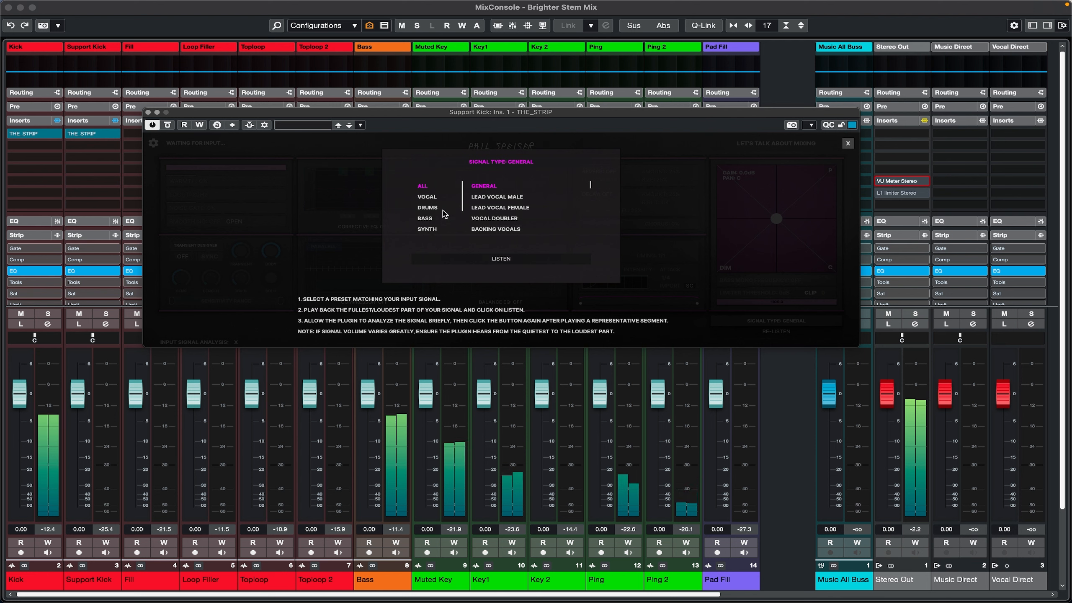
Have THE_STRIP analyse Support Kick with the Kick signal type from Drums, with Kick and Support Kick soloed
click(427, 208)
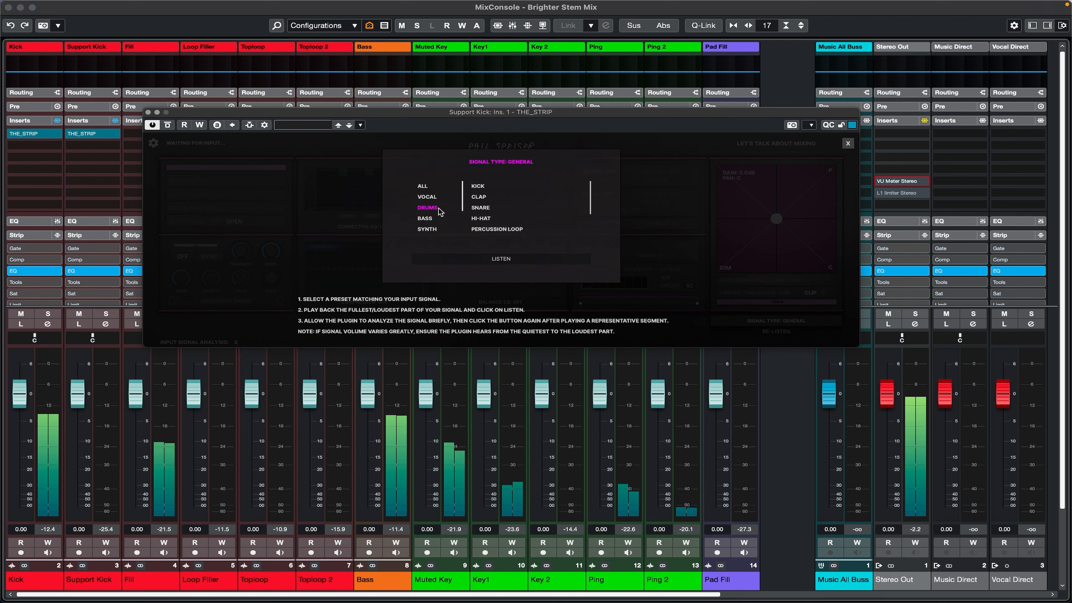
click(496, 258)
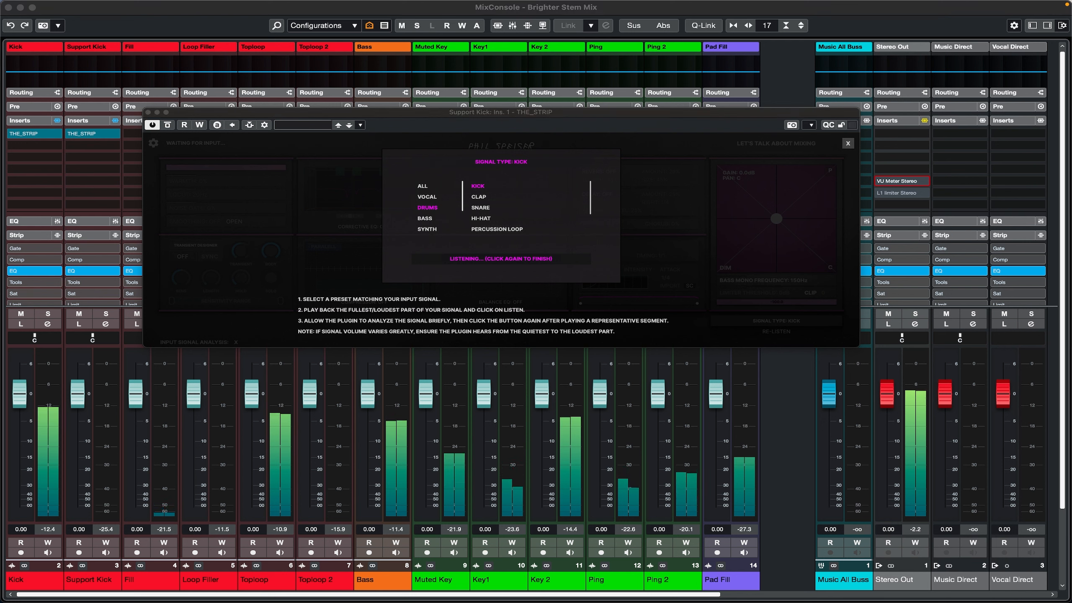
key(space)
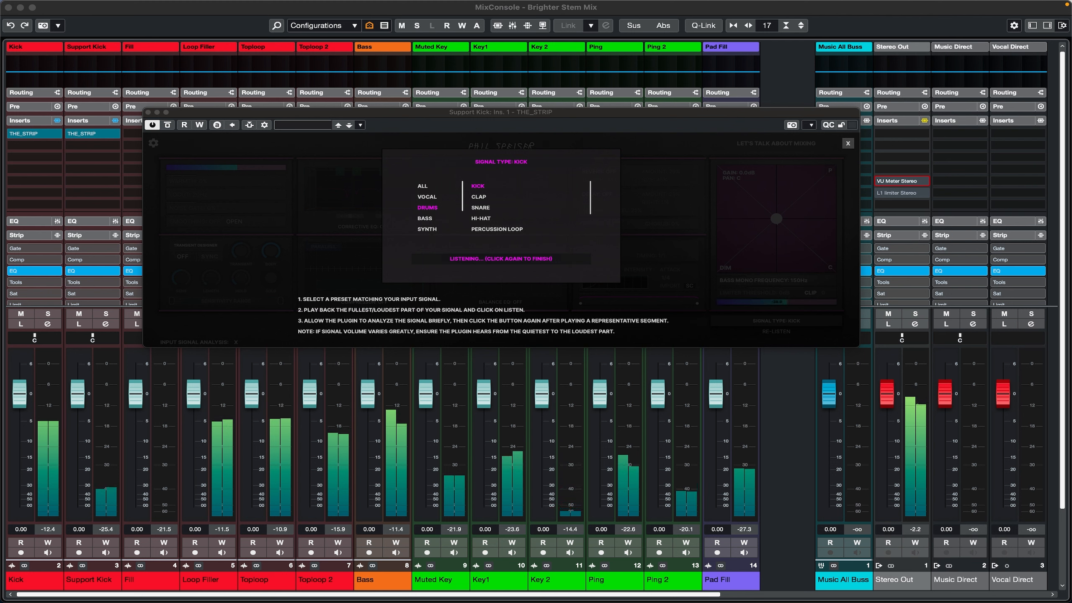
key(s)
key(s)
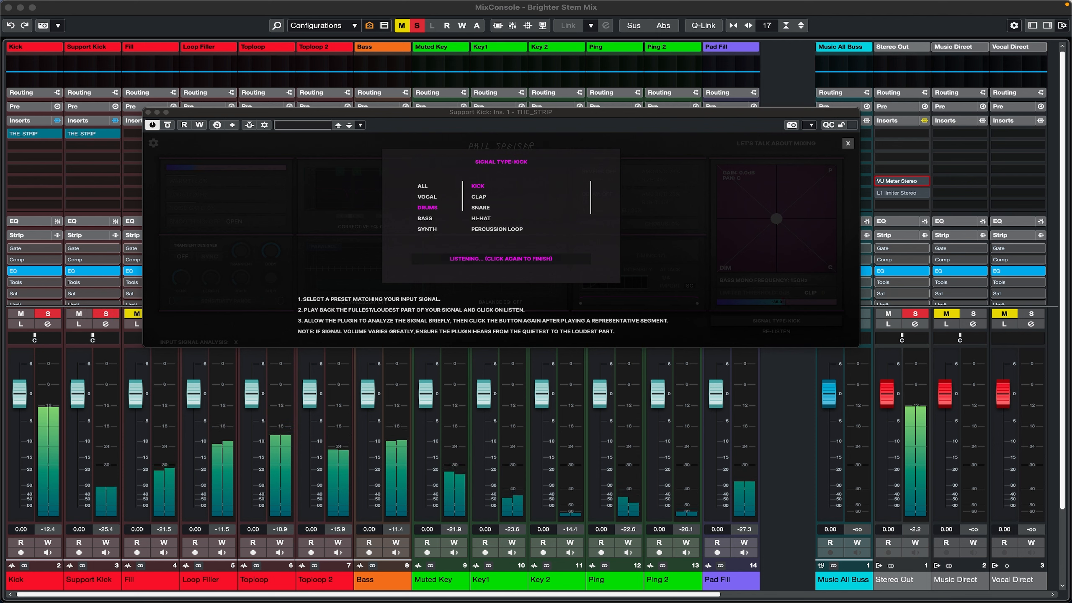
click(513, 261)
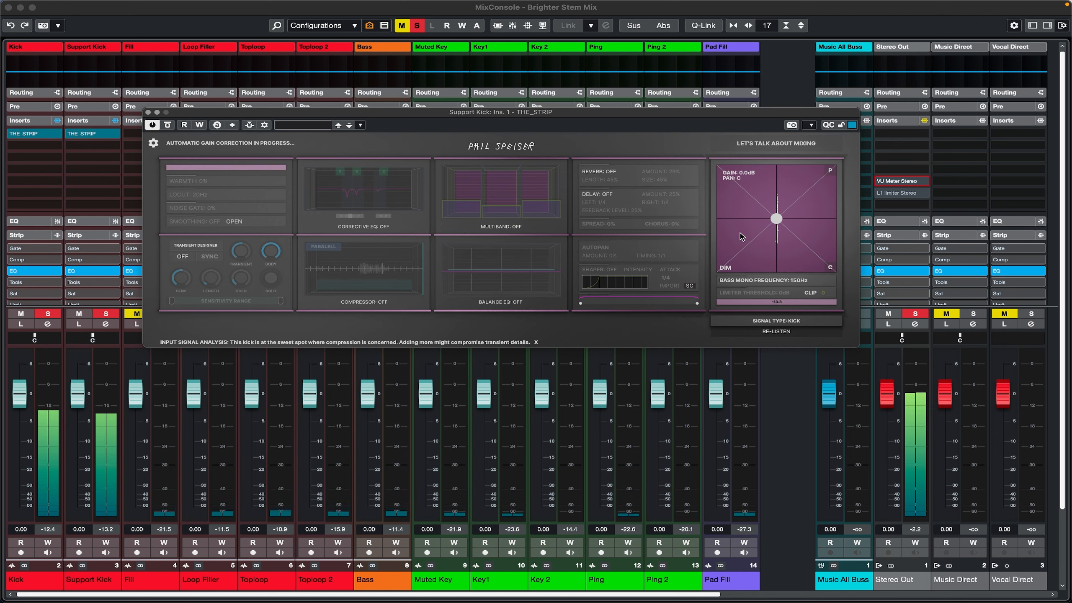
Lower the Support Kick's output gain to -2.7 dB in THE_STRIP and close its window
click(776, 223)
drag(777, 222, 777, 223)
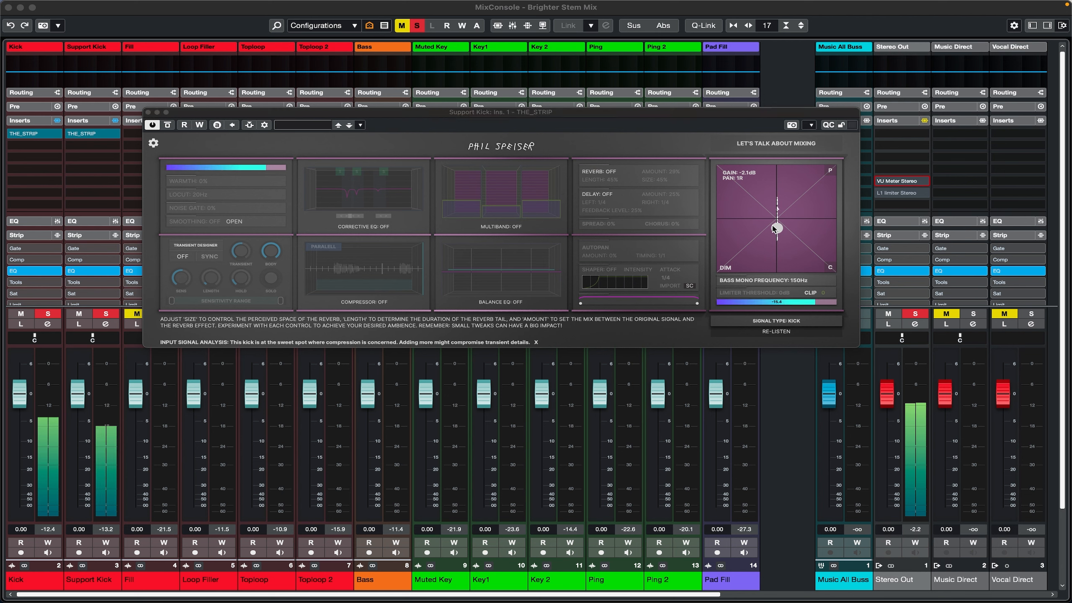
drag(777, 229, 778, 233)
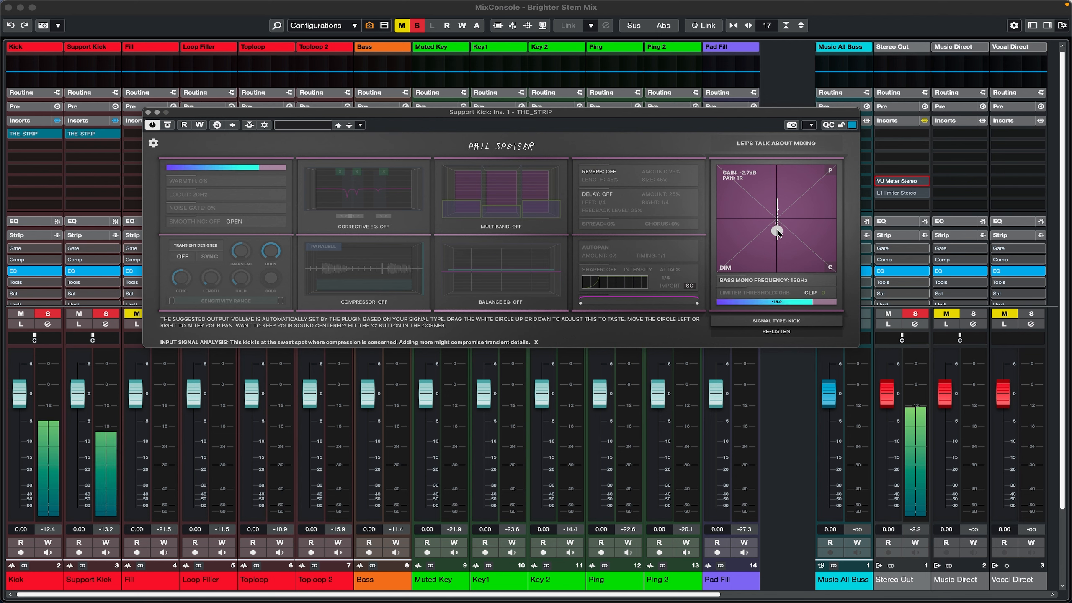
click(148, 113)
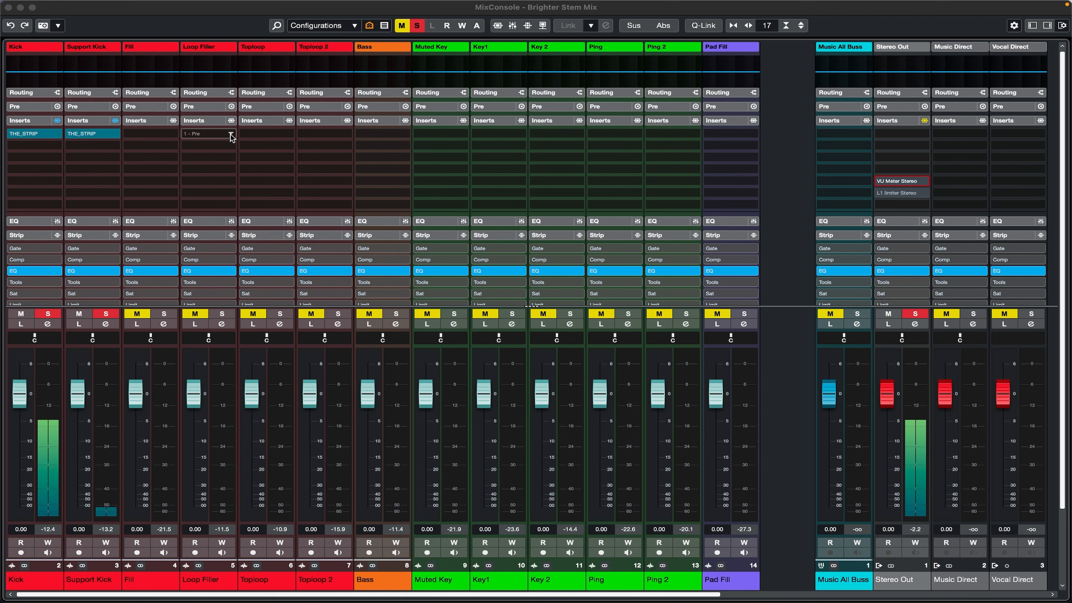
Search the effects for "the_s", load THE_STRIP into Loop Filler's first insert slot, and solo that channel
click(230, 135)
text(the)
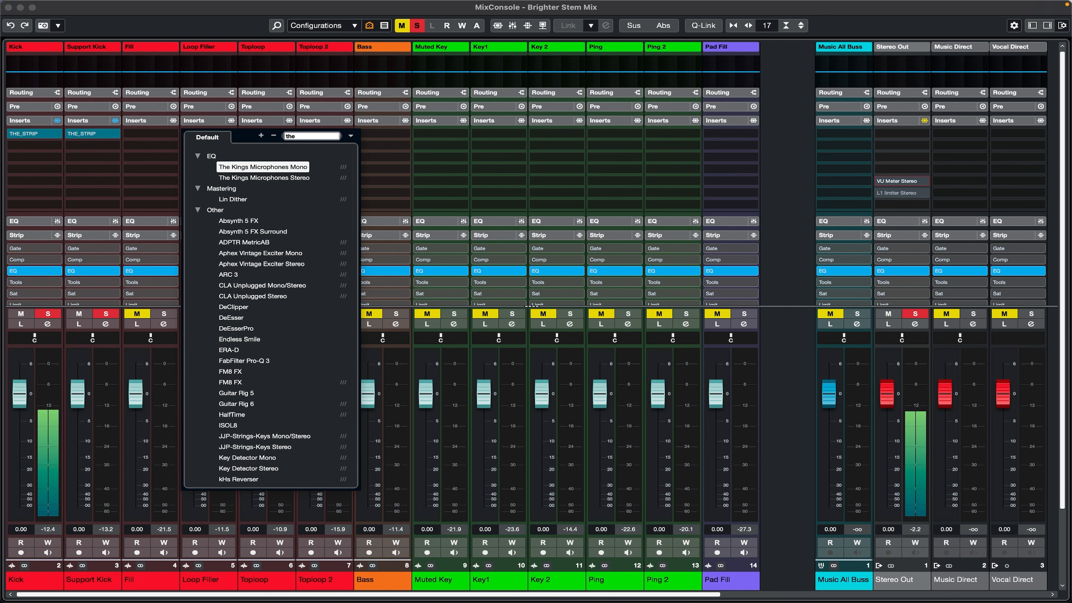
text(_s)
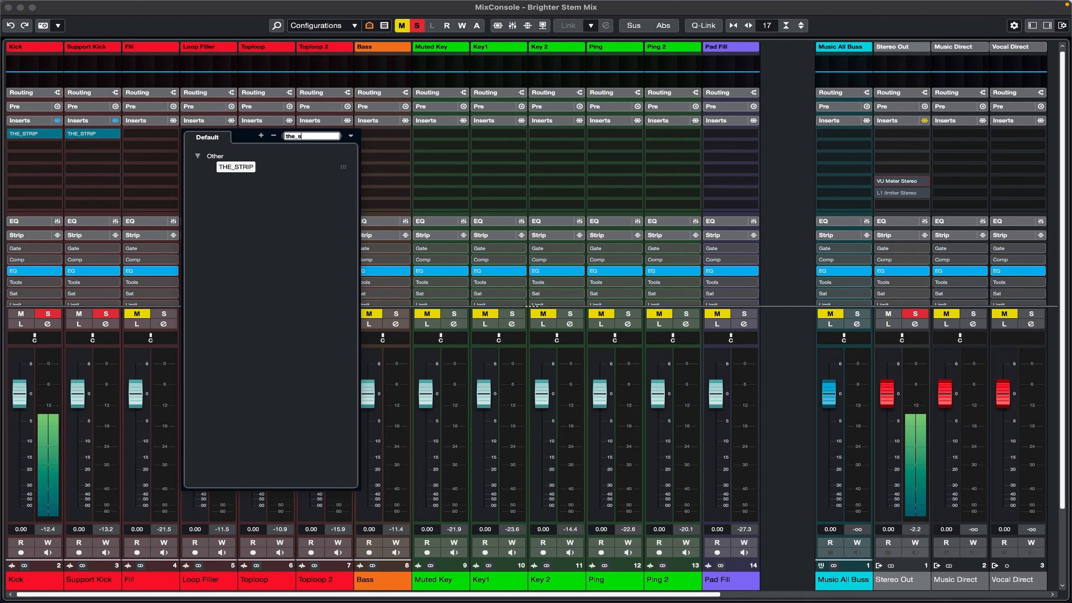
click(238, 168)
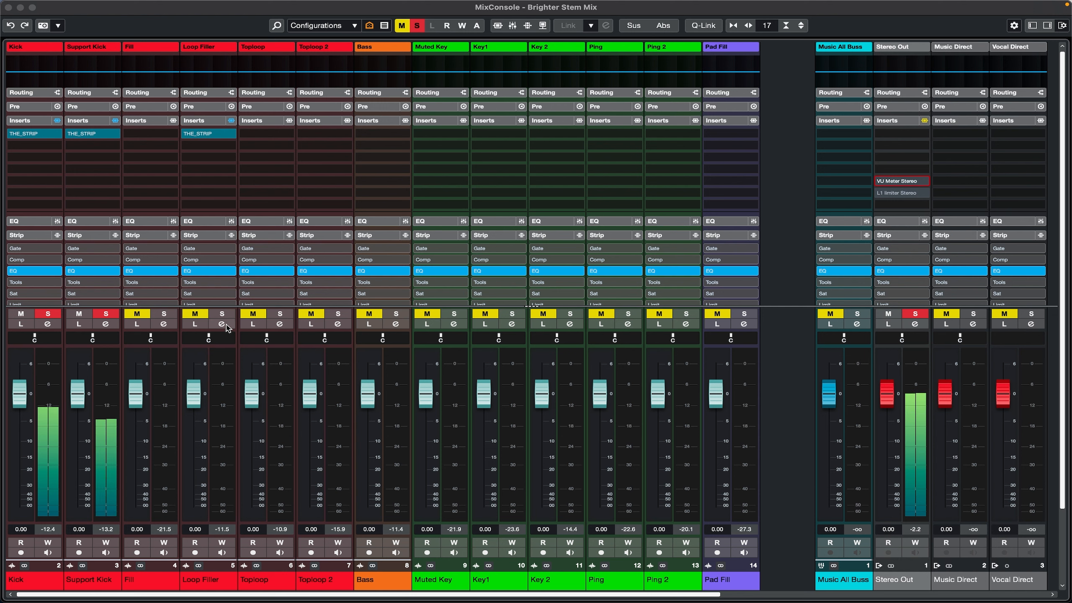
click(222, 314)
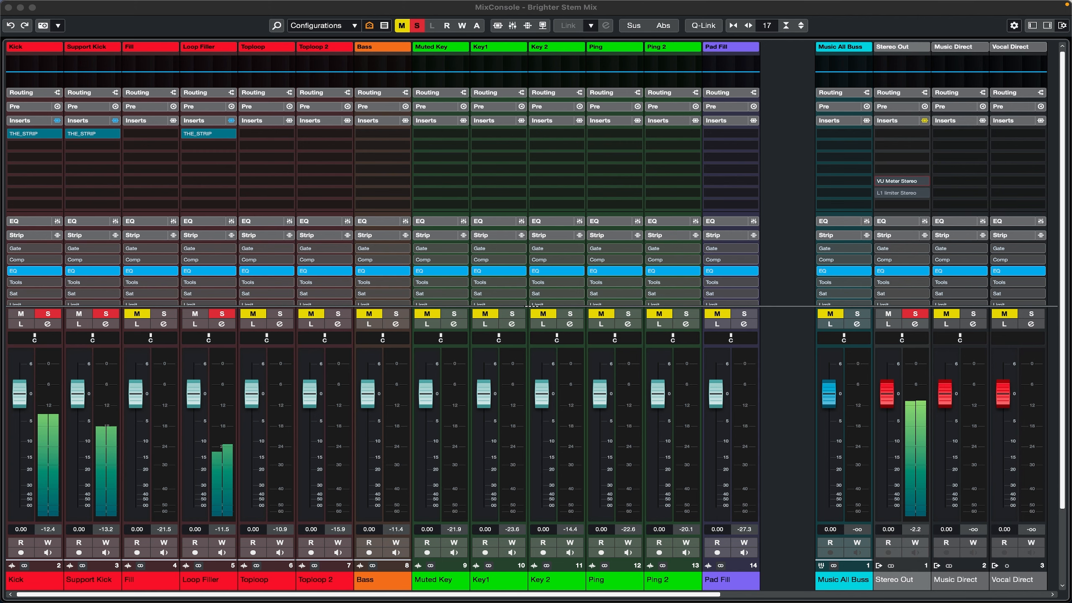
Turn on the compressor in Loop Filler's THE_STRIP, review its low cut, multiband and output gain settings, and close the window
drag(423, 0, 278, 141)
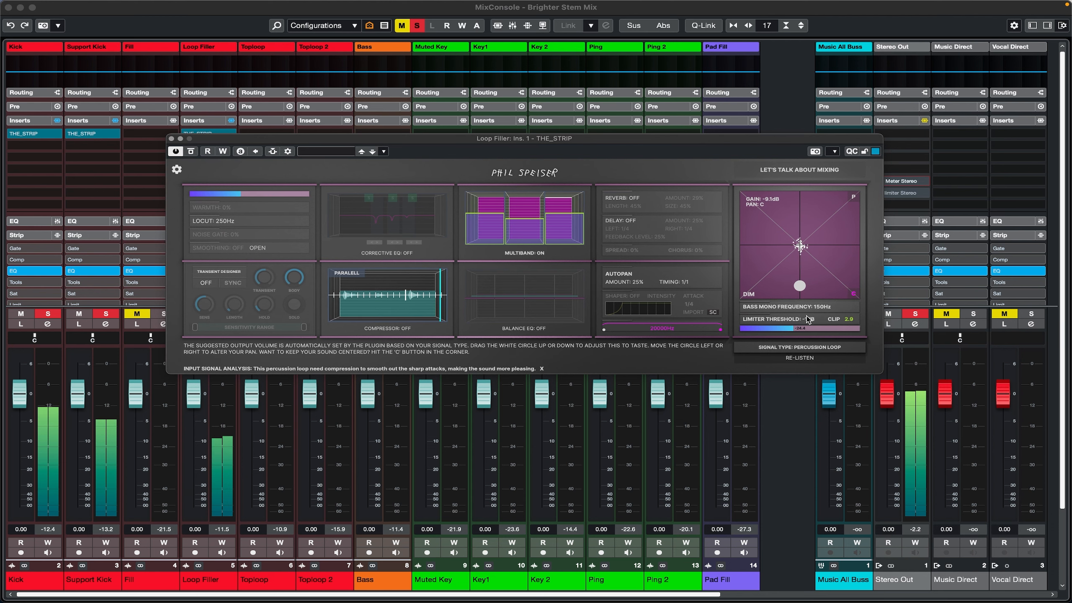
mouse_move(801, 289)
mouse_move(482, 280)
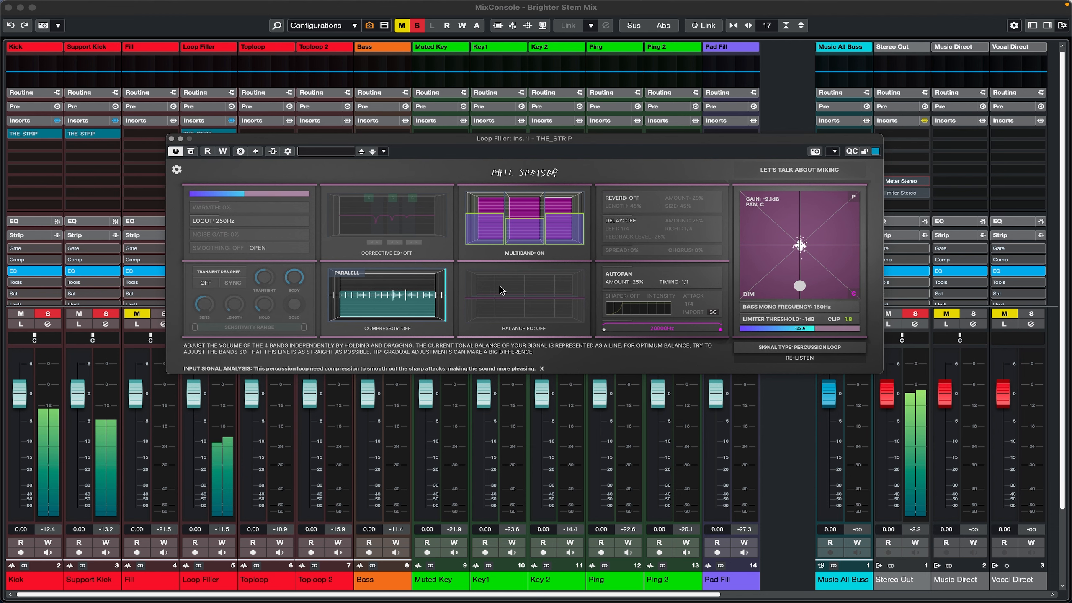
click(387, 328)
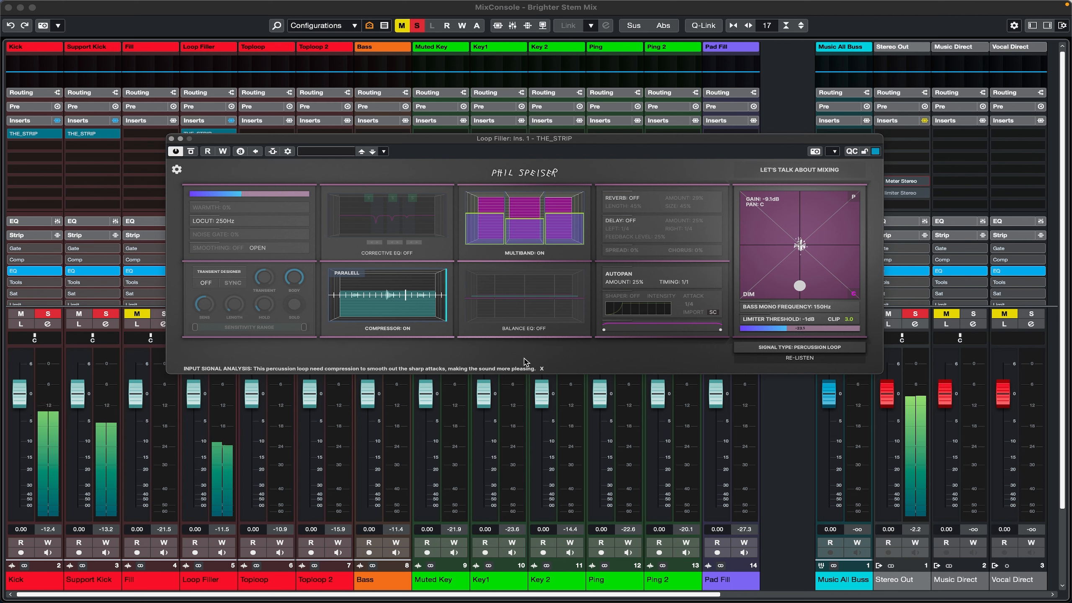
mouse_move(214, 231)
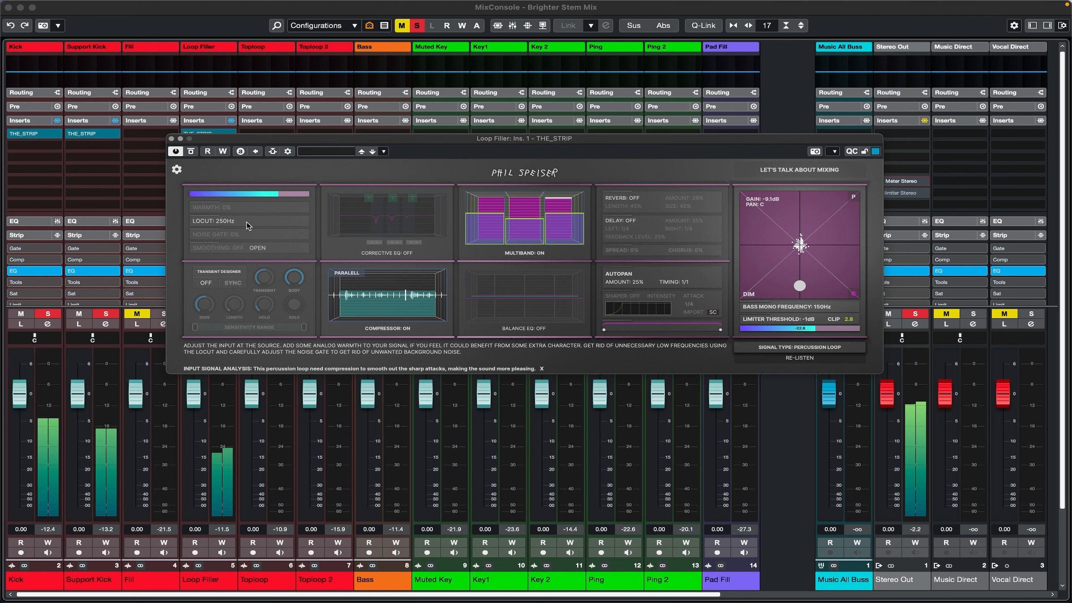
mouse_move(566, 247)
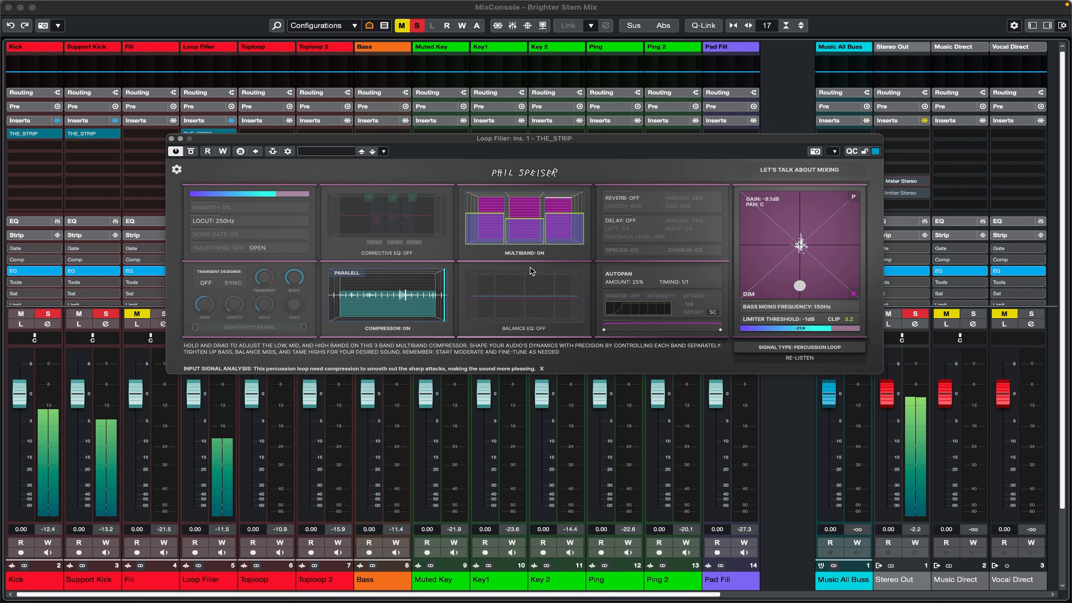
mouse_move(447, 295)
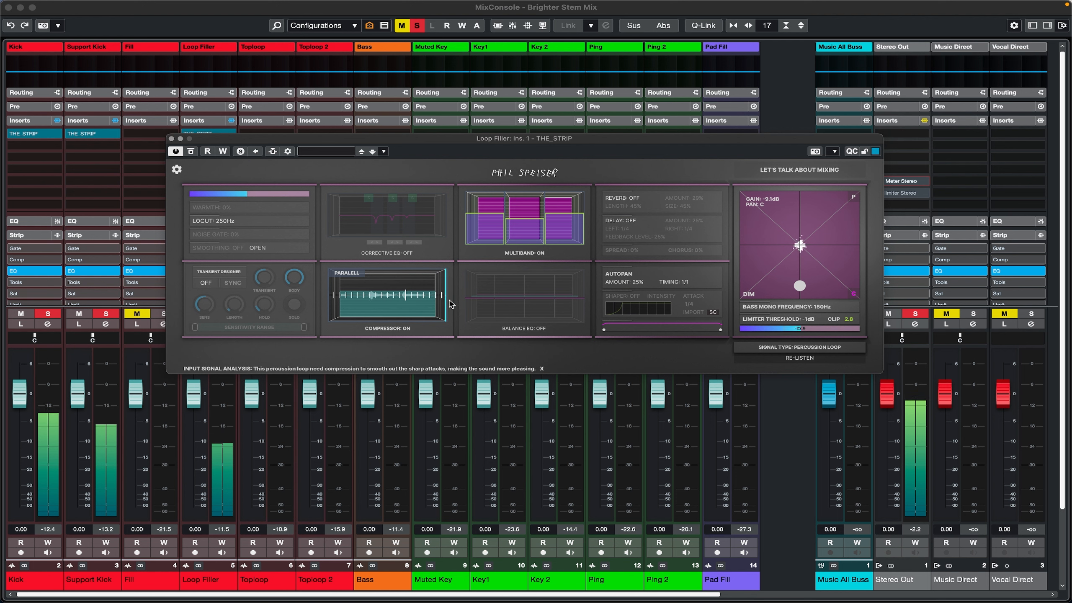
mouse_move(801, 287)
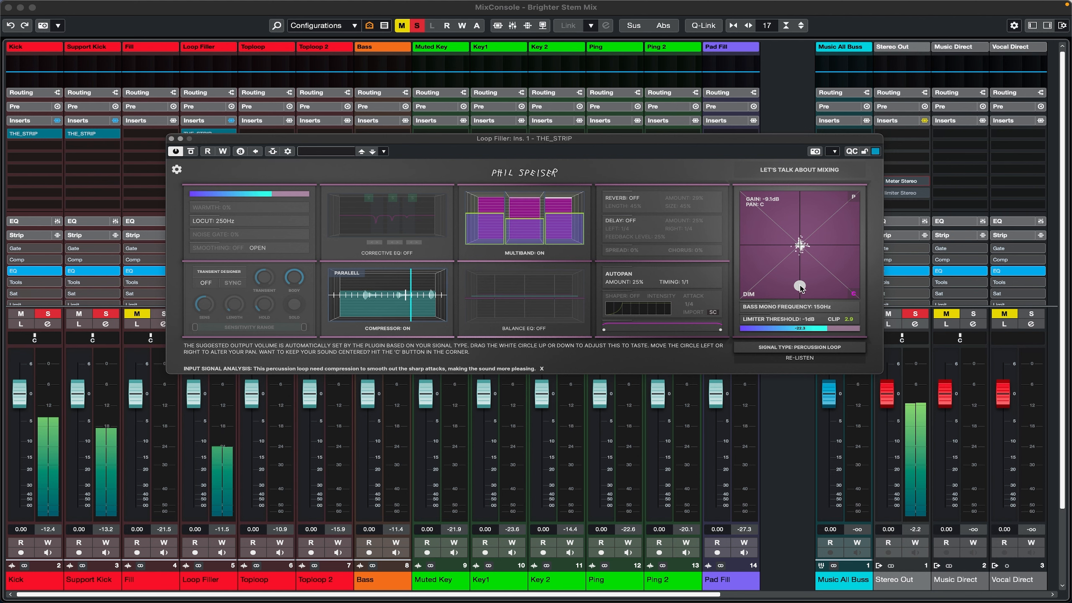
click(172, 139)
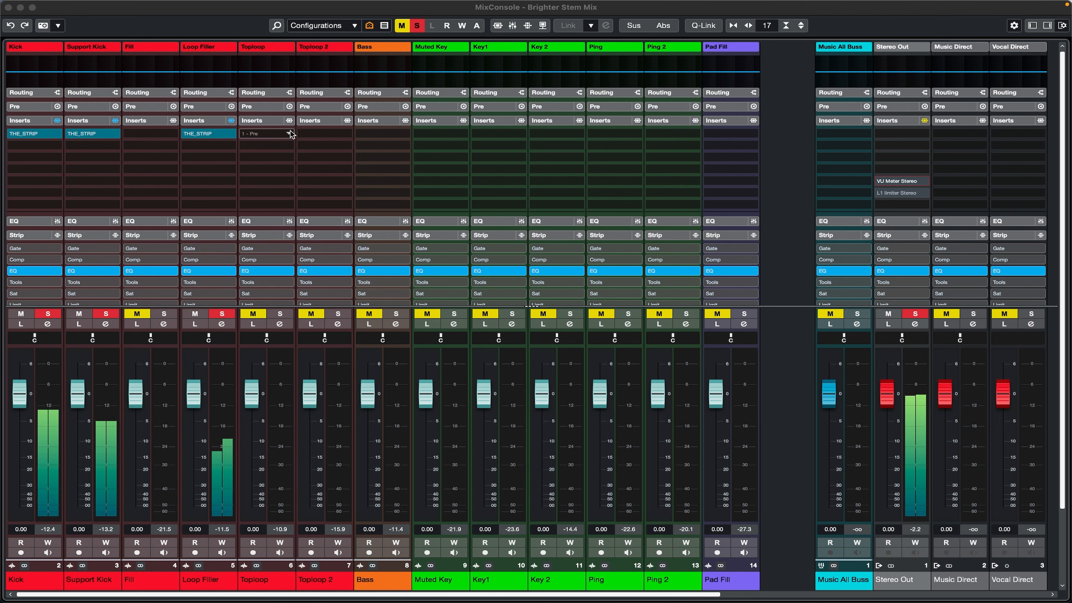
Search the effects for "the_" and load THE_STRIP into Toploop's first insert slot
click(290, 134)
text(the)
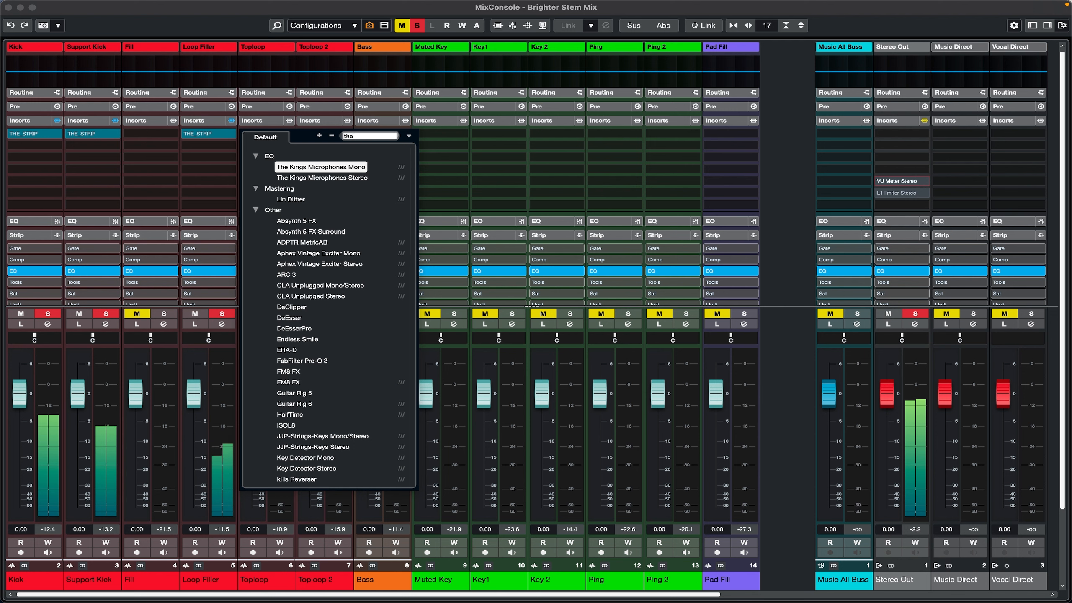
text(_)
click(294, 168)
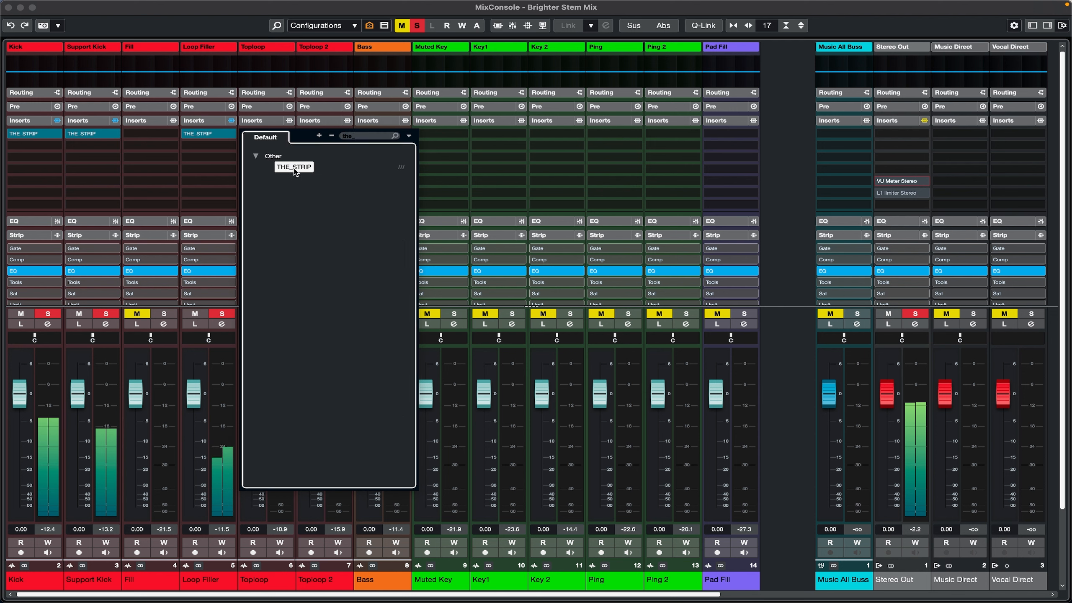
key(Return)
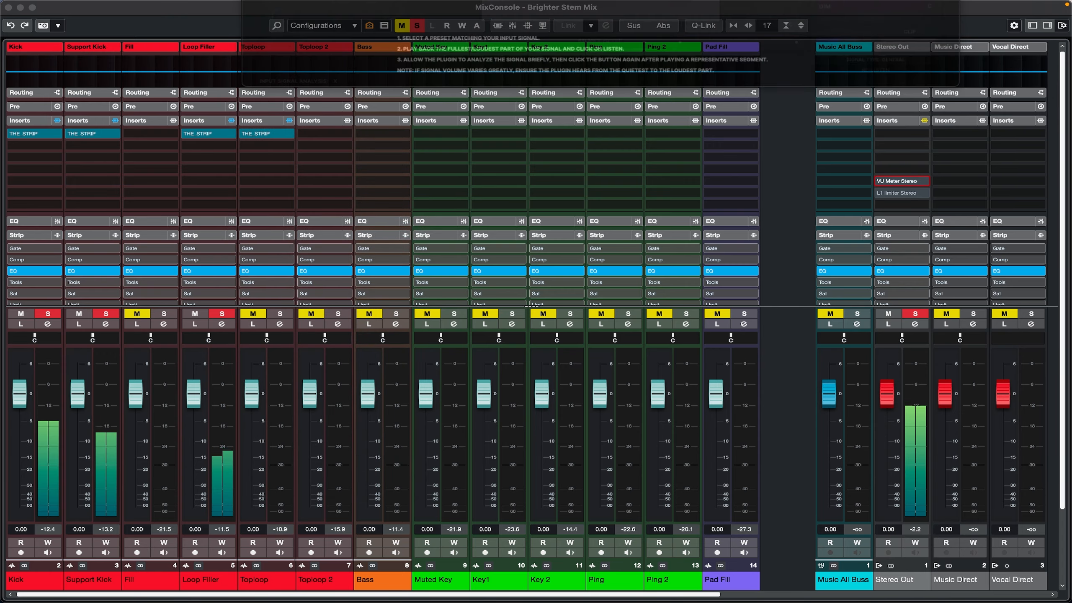
Have THE_STRIP analyse Toploop with the Percussion Loop signal type from Drums
drag(598, 1, 560, 132)
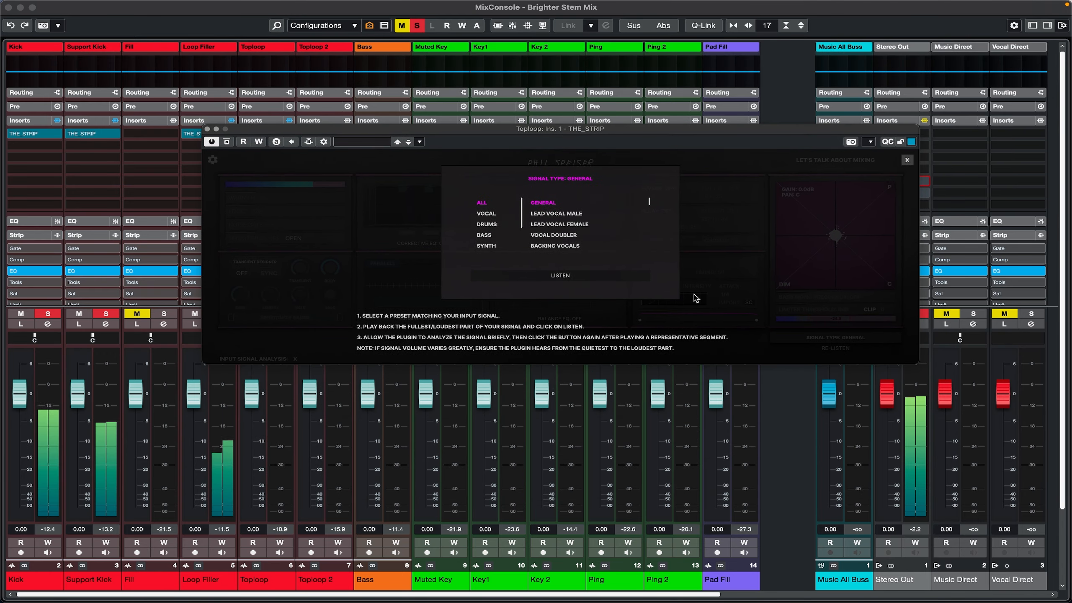
click(488, 224)
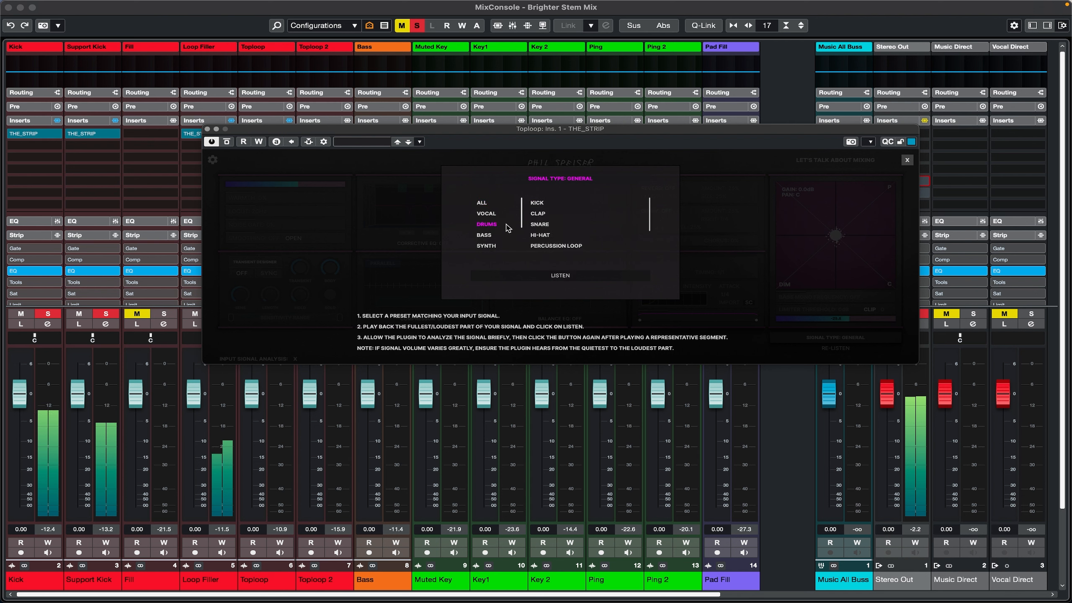
click(556, 246)
click(560, 277)
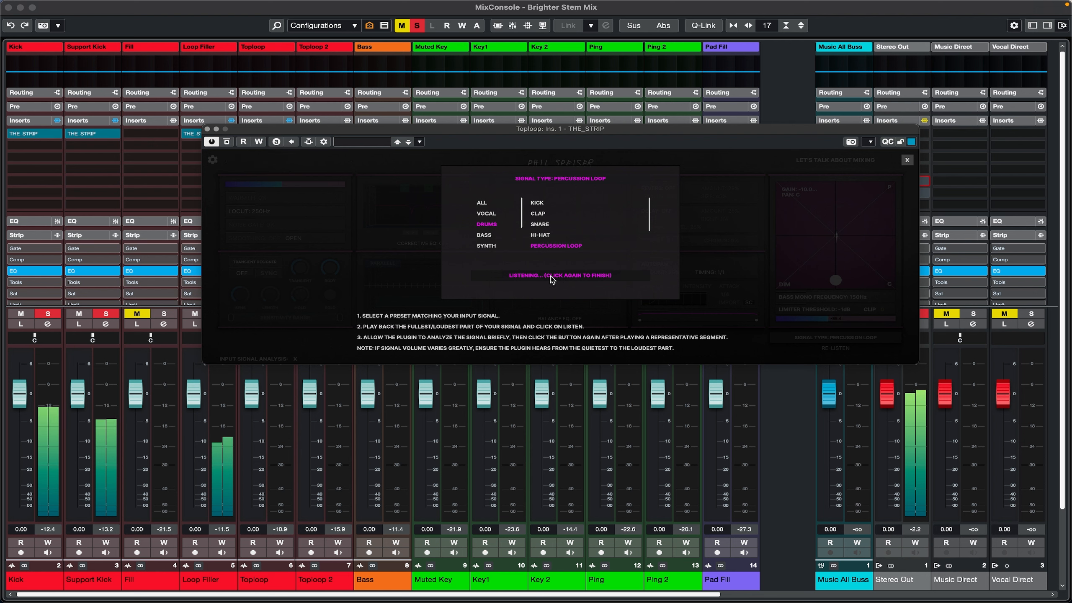
click(552, 278)
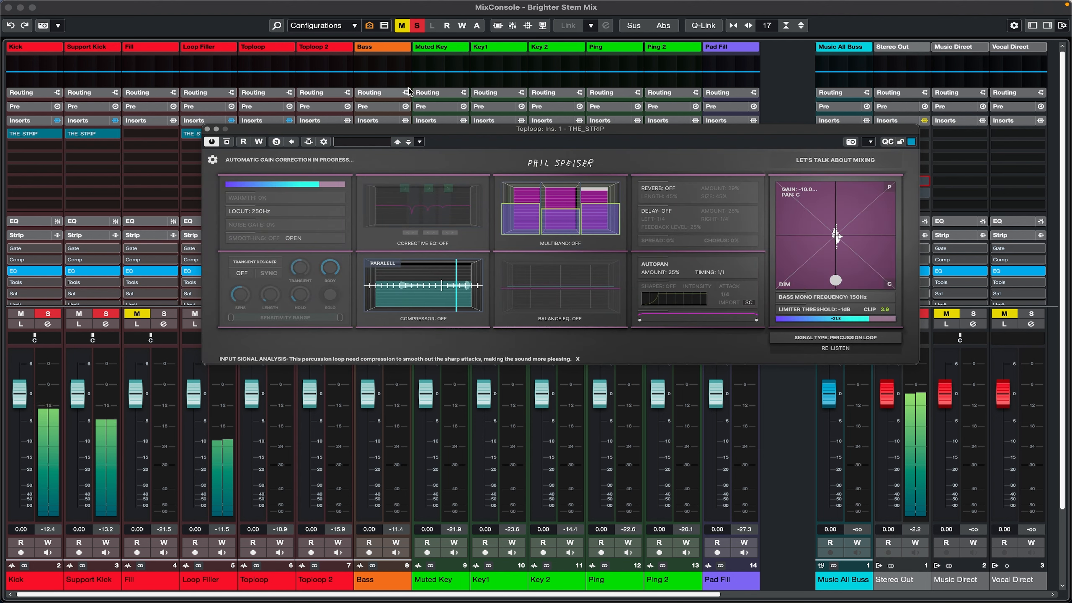
Solo the Toploop channel and turn on the compressor in its THE_STRIP
drag(392, 129, 456, 63)
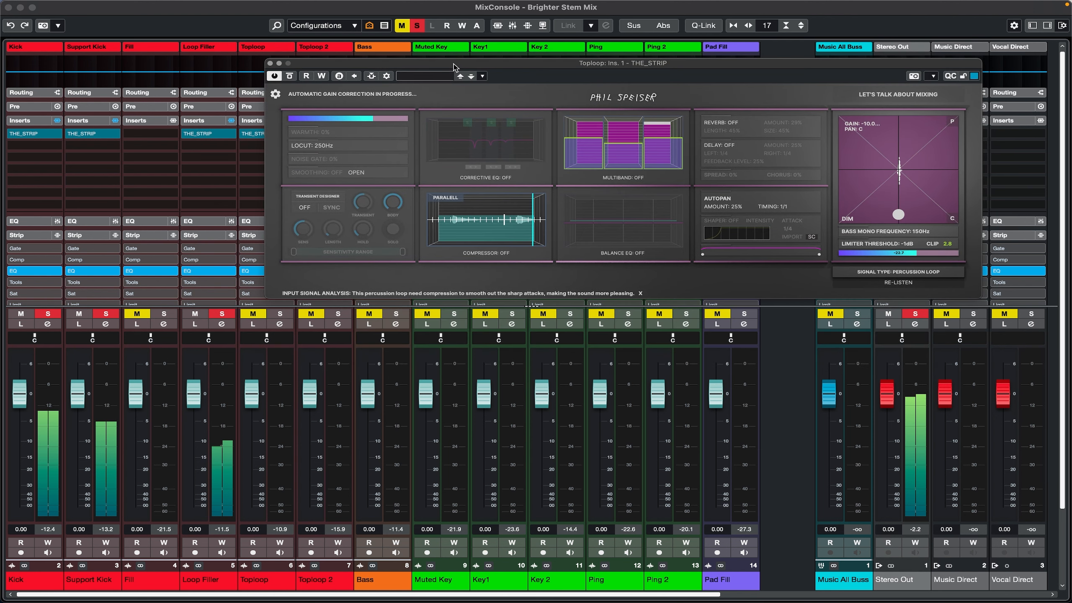
click(260, 318)
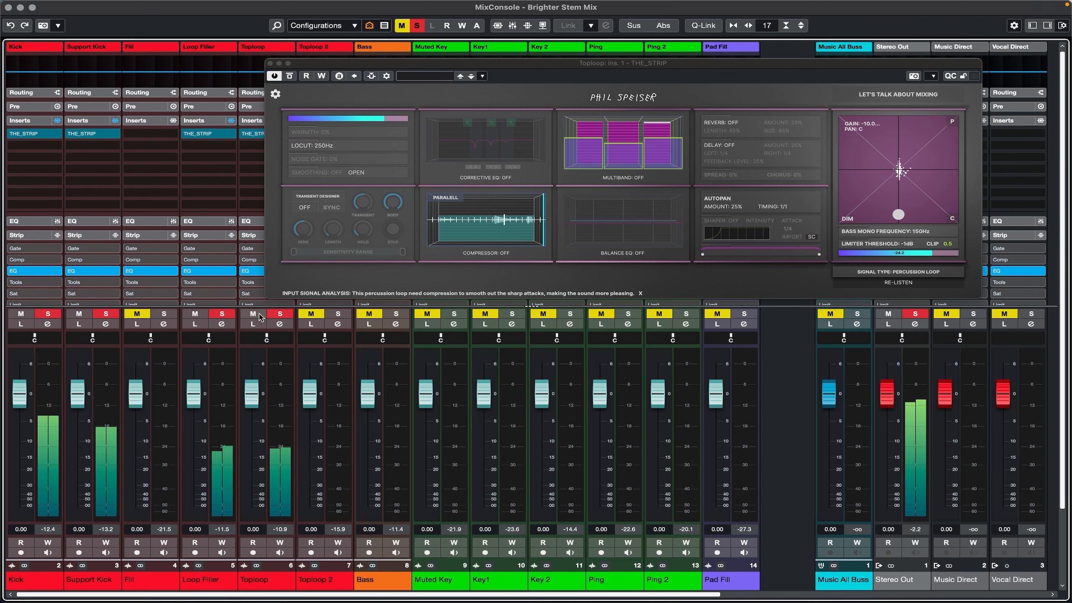
click(526, 254)
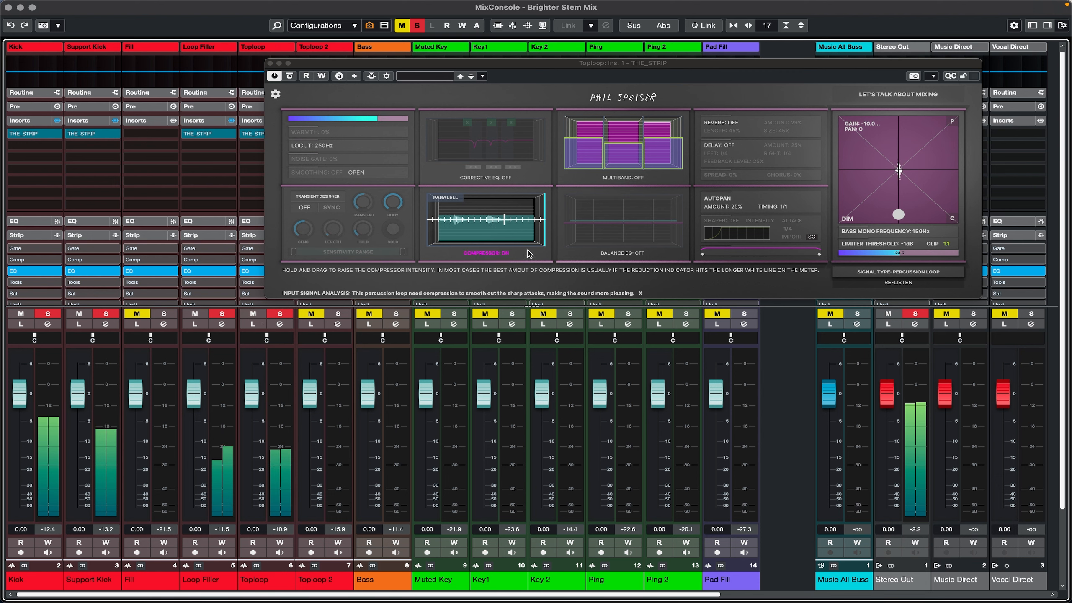
Redo Toploop's signal analysis, turn on the multiband in its THE_STRIP, and close the window
click(893, 284)
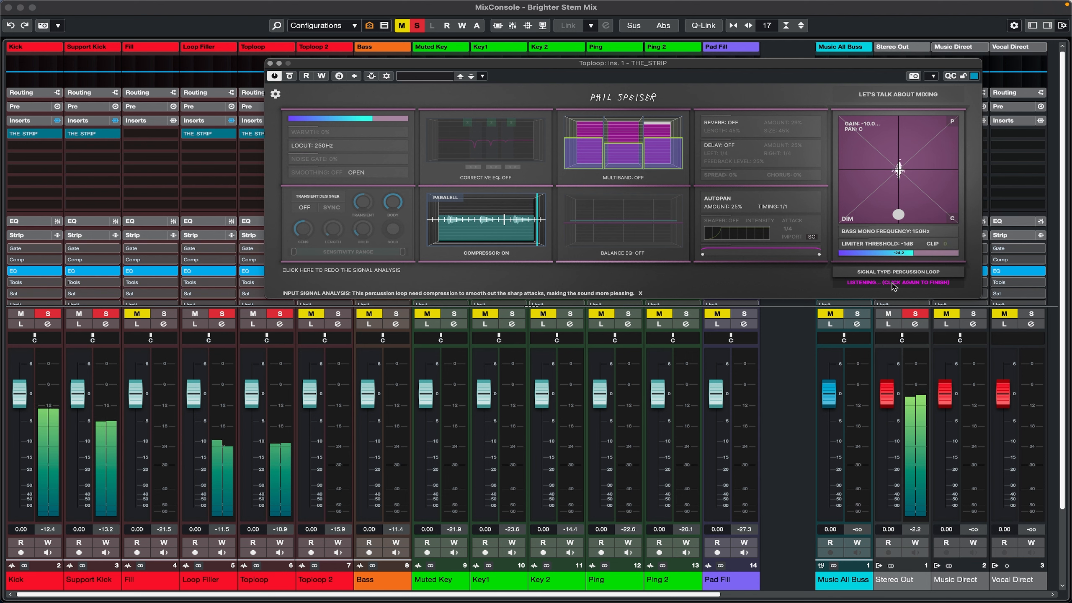
click(894, 285)
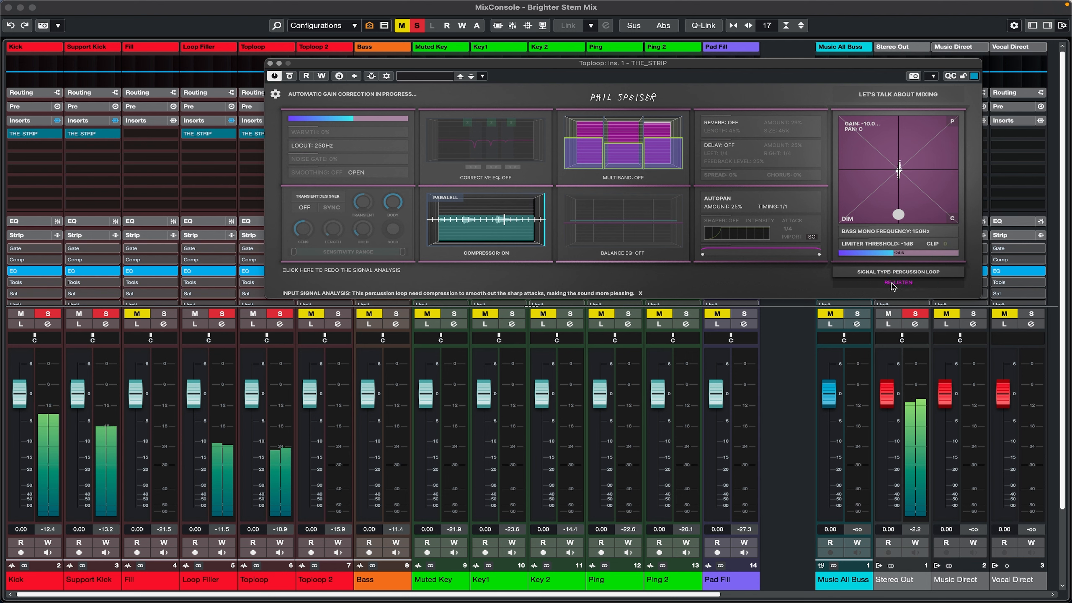
mouse_move(923, 214)
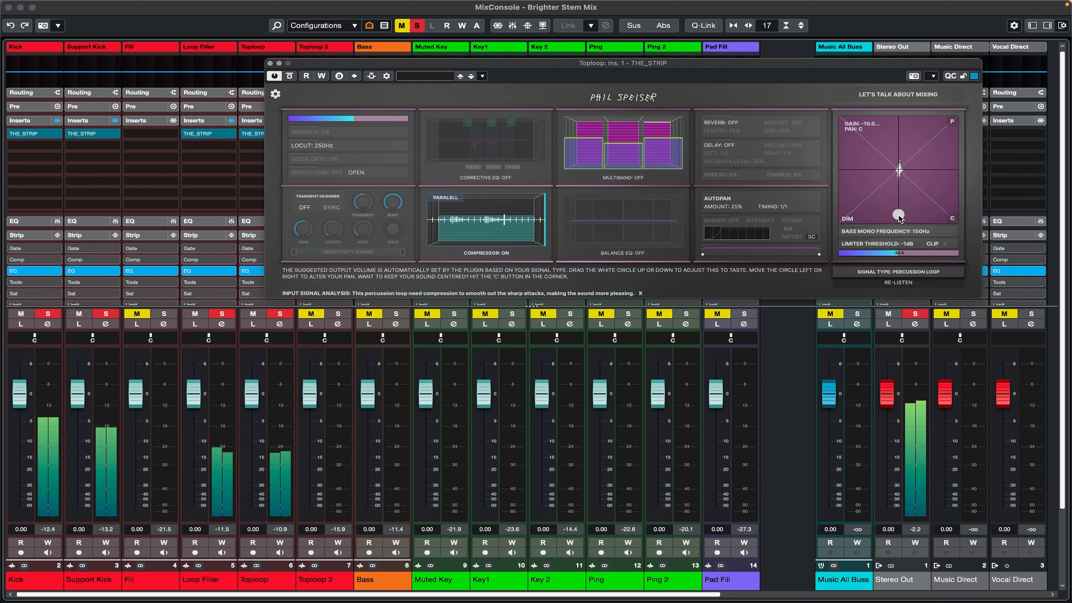
mouse_move(535, 231)
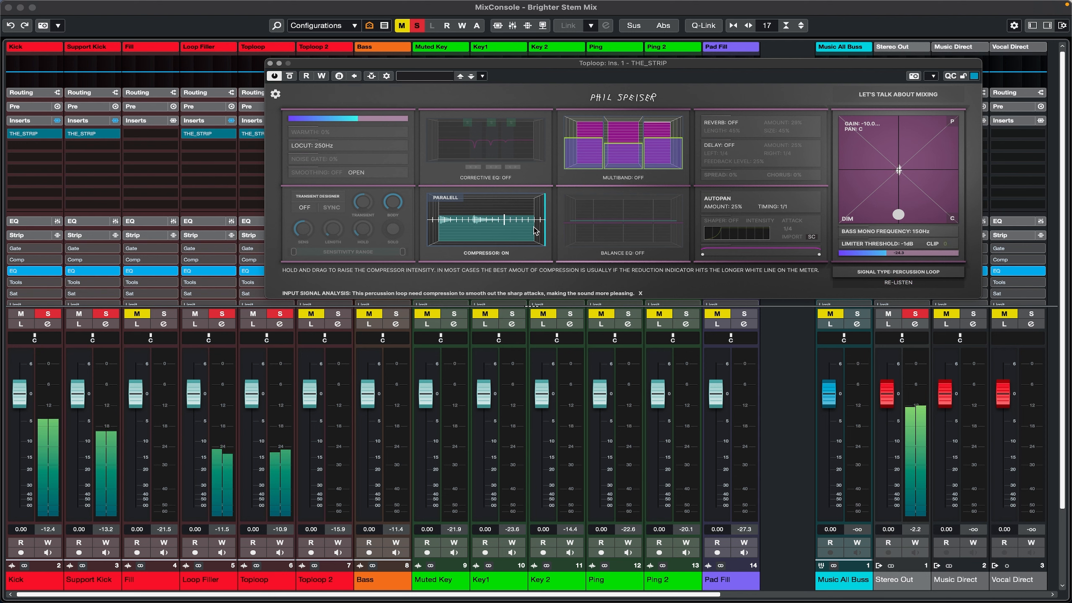
click(624, 178)
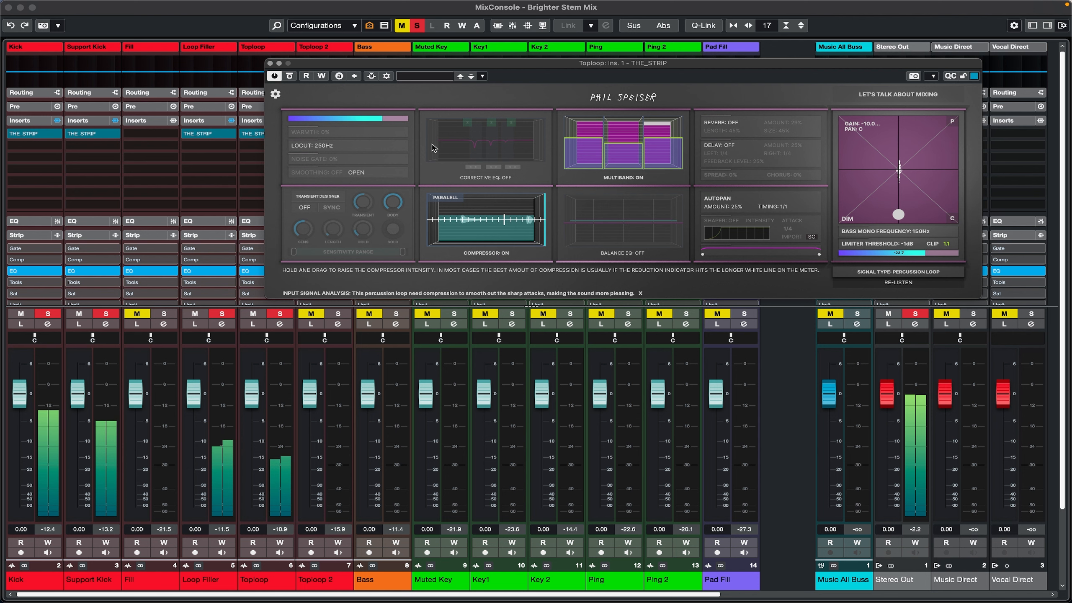
click(270, 64)
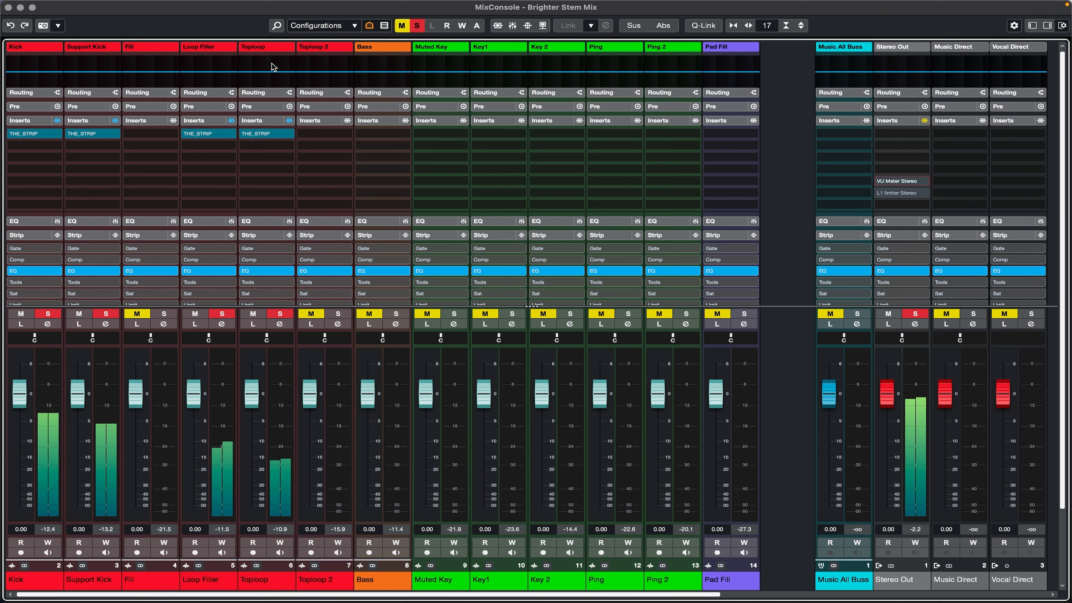
Solo Toploop 2, search the effects for "the_", and load THE_STRIP into that channel's first insert slot
click(338, 314)
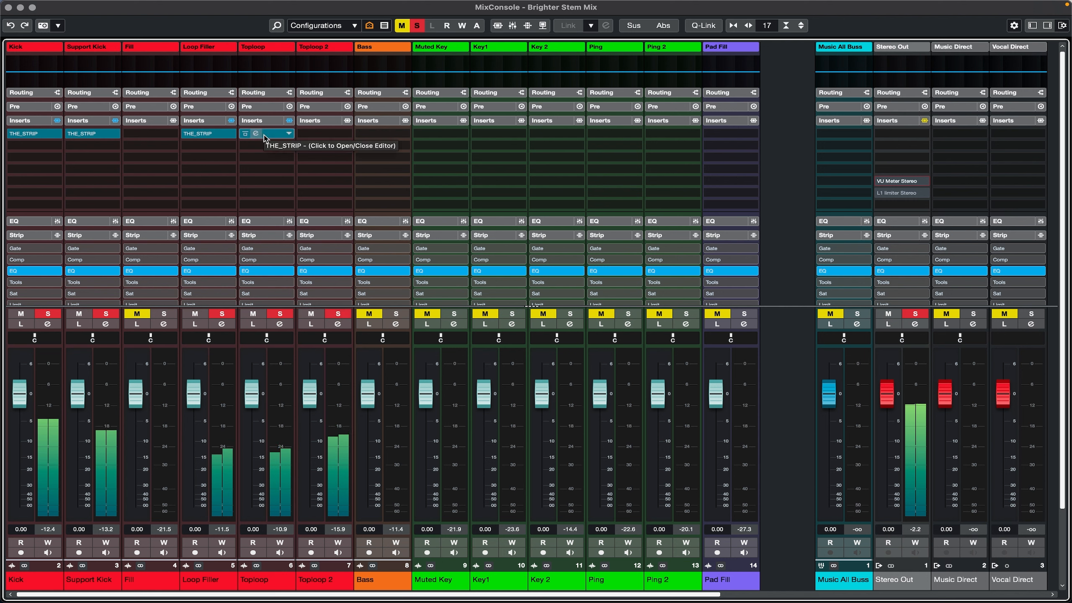
click(349, 134)
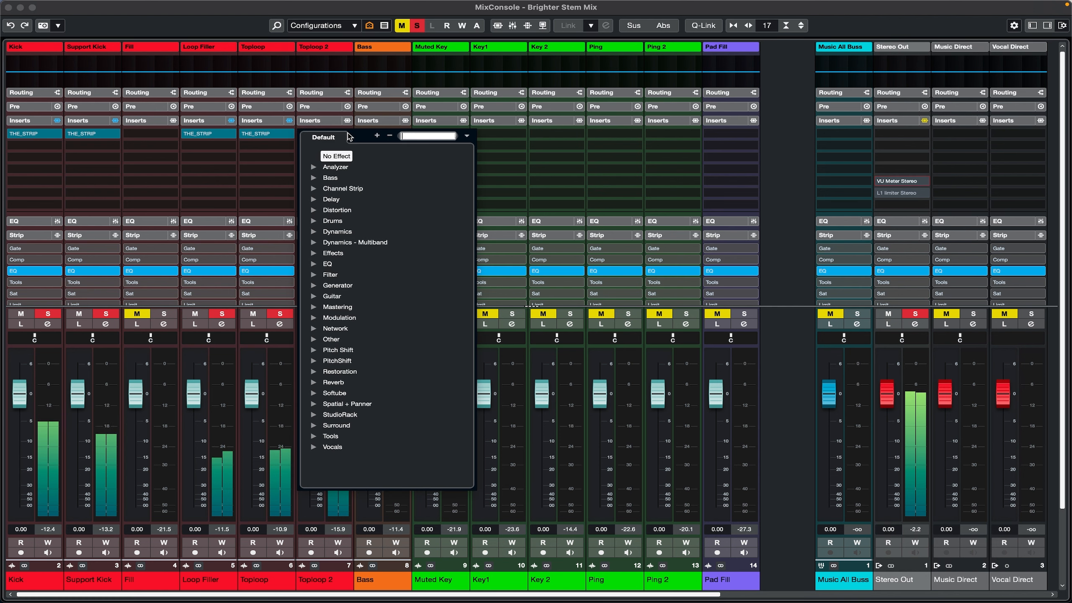
text(the)
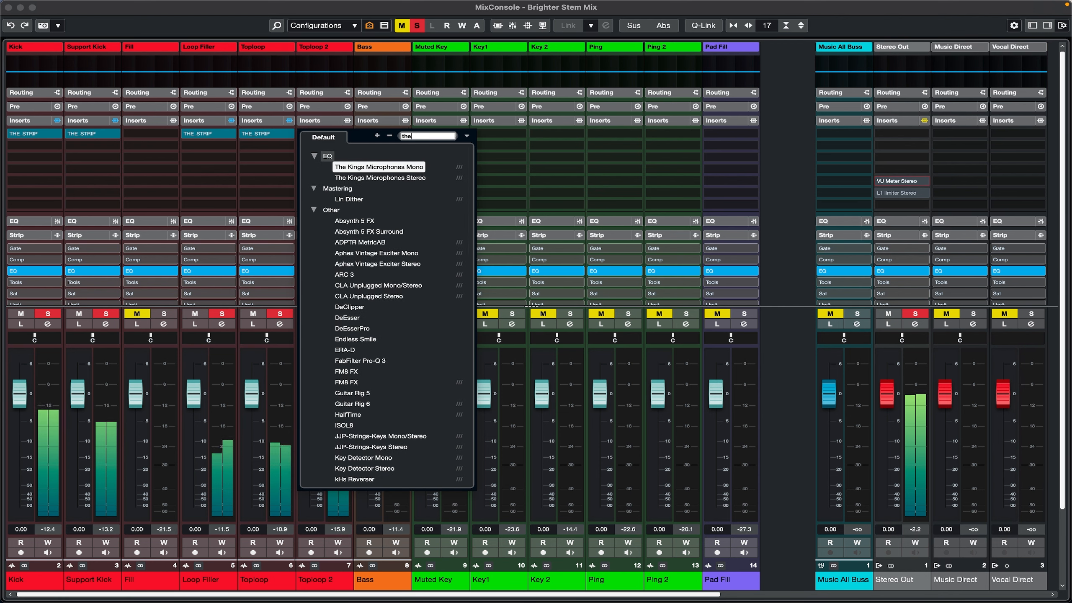
text(_)
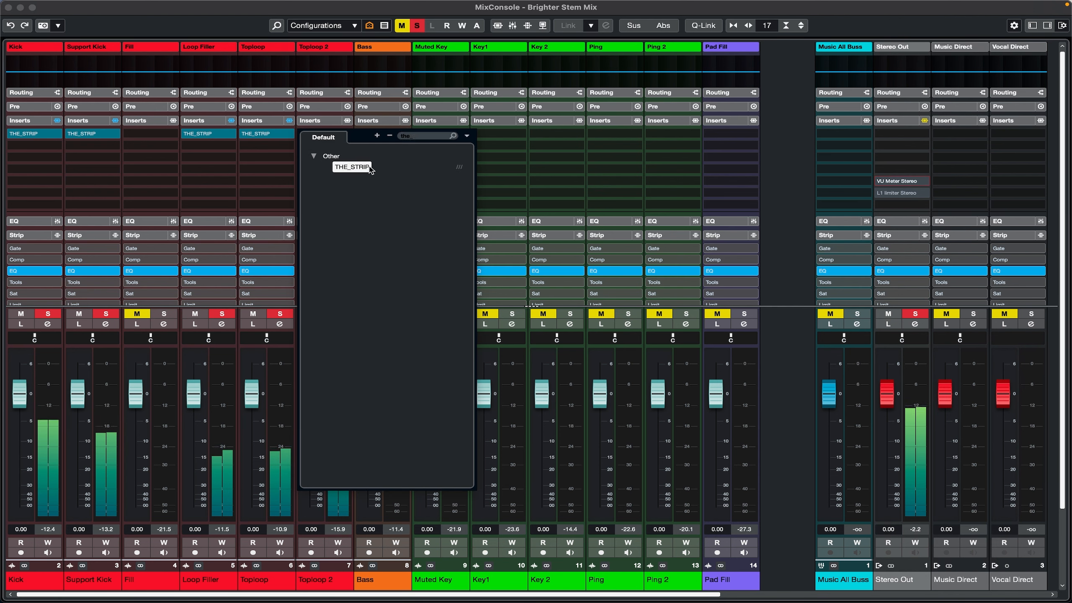
click(369, 168)
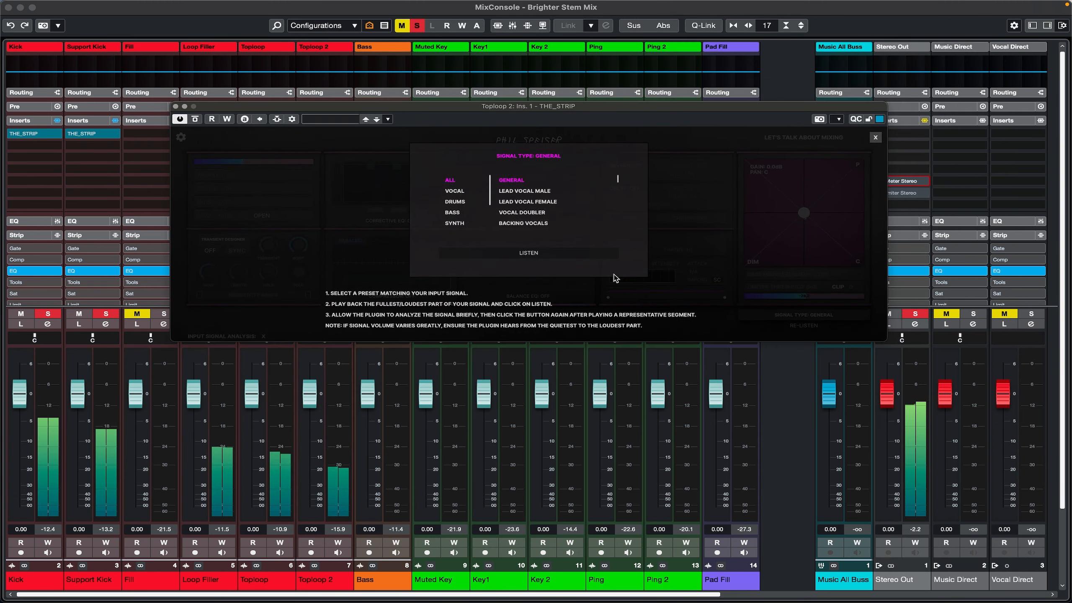
Have THE_STRIP analyse Toploop 2 with the Percussion Loop signal type from Drums
click(455, 202)
scroll(533, 206, down, 1)
scroll(532, 205, down, 2)
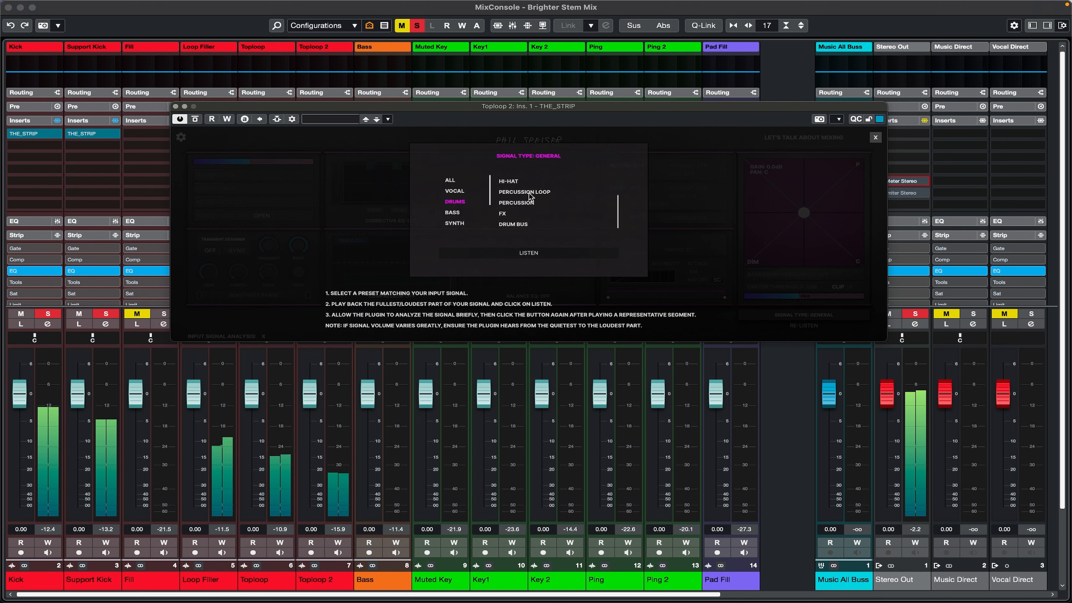
click(530, 193)
scroll(531, 195, up, 3)
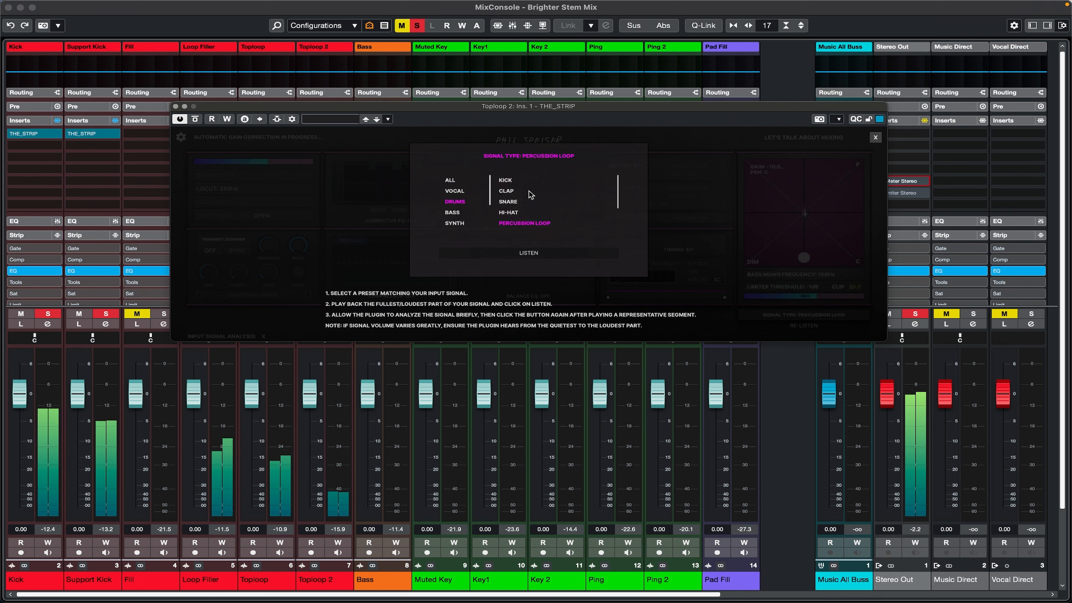
click(537, 253)
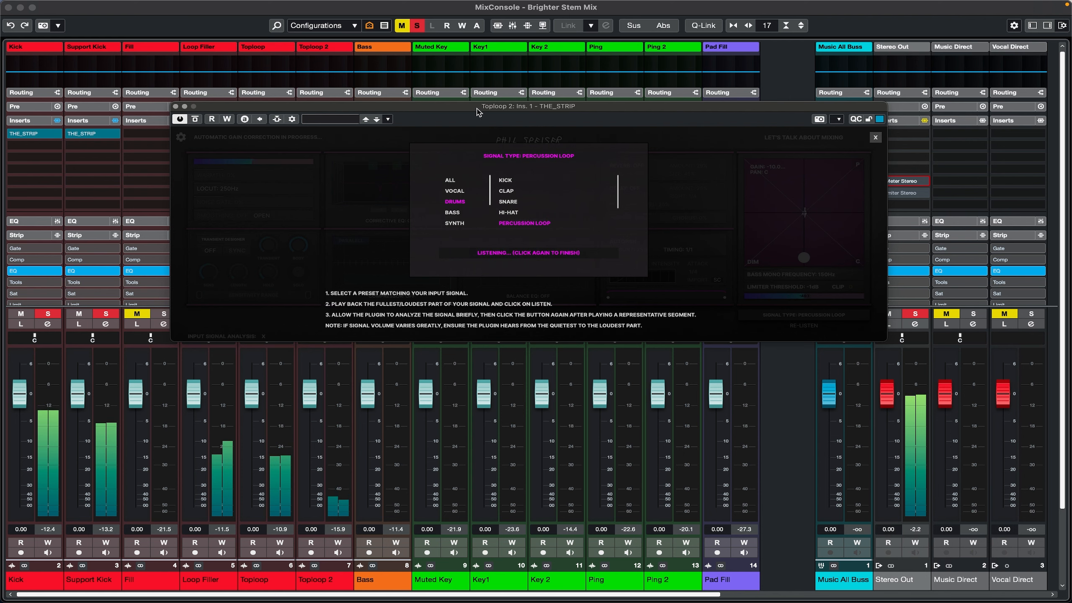
drag(479, 108, 481, 71)
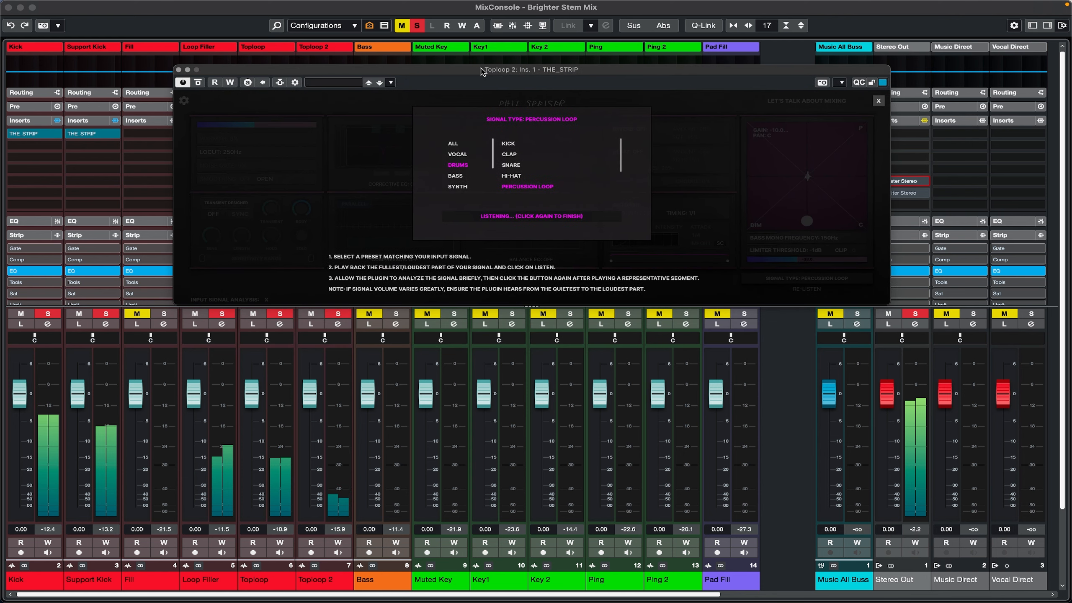
click(516, 216)
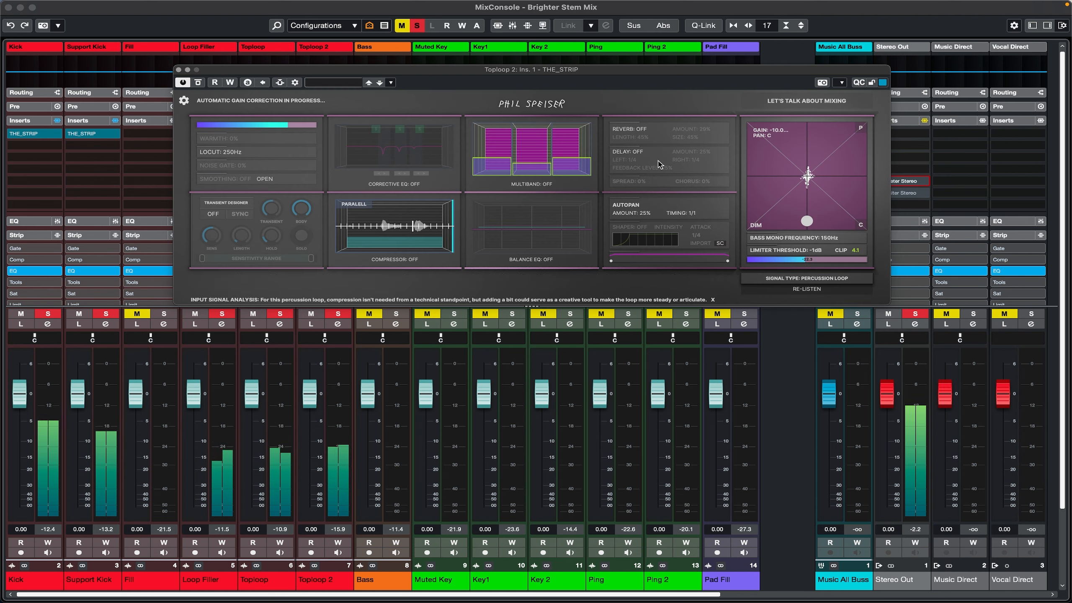
Set Toploop 2's spread to 34% in THE_STRIP, close its window, and unmute the Fill channel
mouse_move(659, 164)
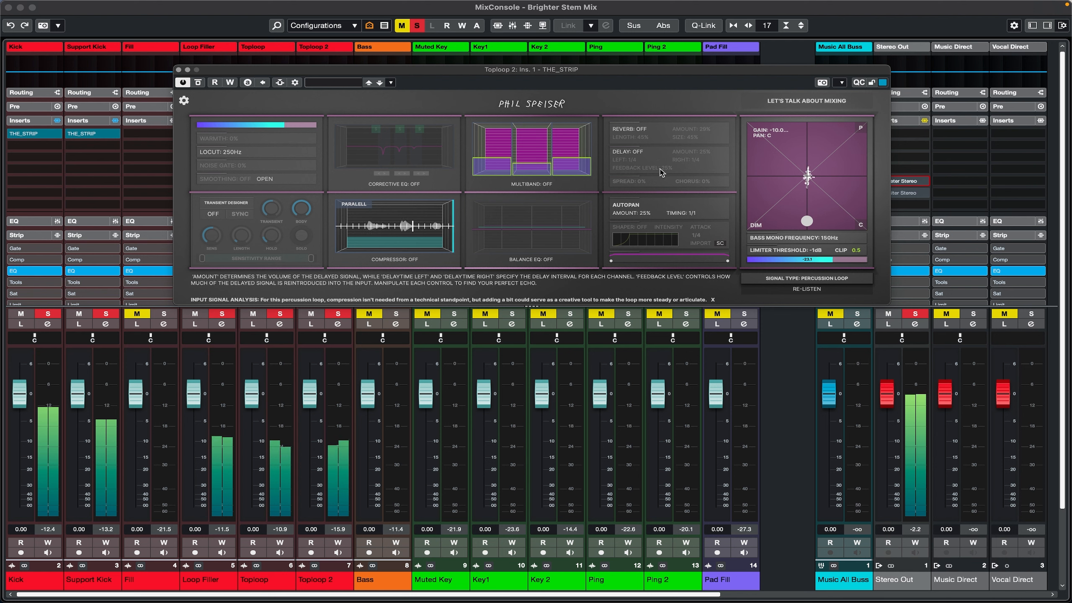
mouse_move(629, 218)
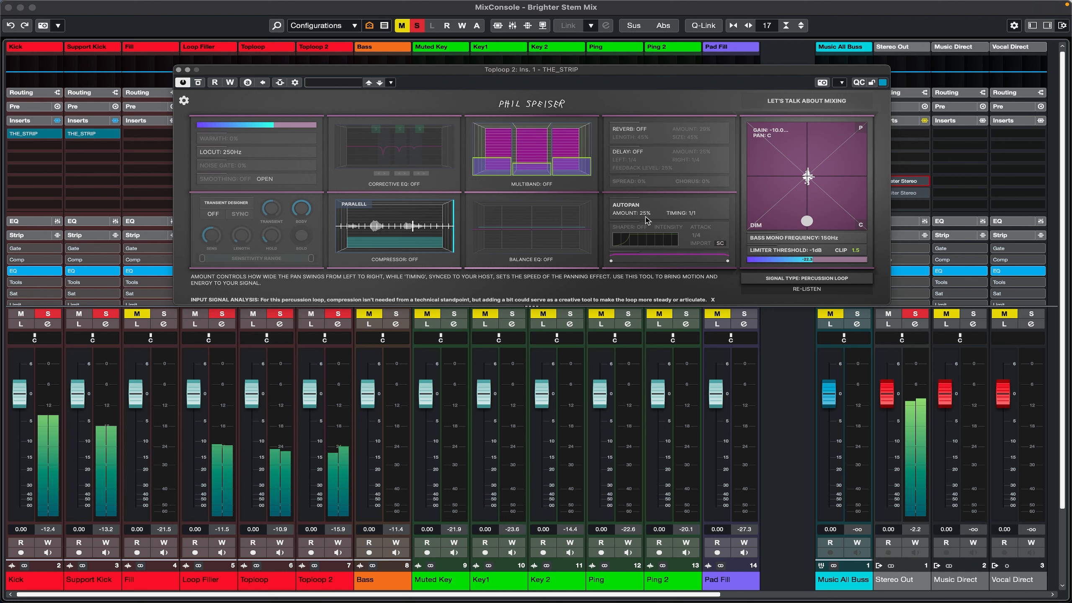
mouse_move(640, 181)
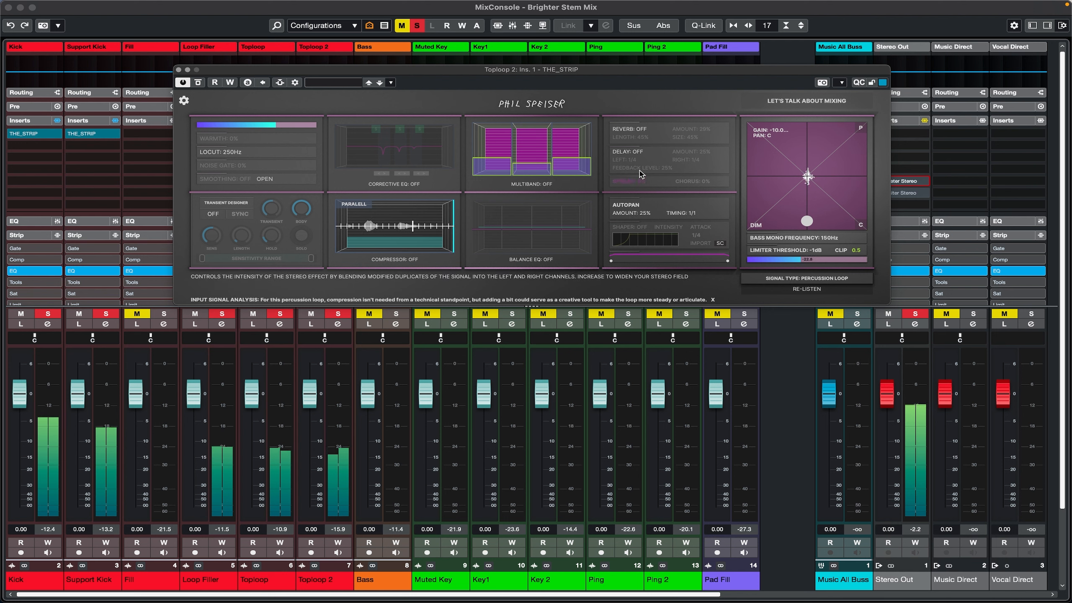
drag(640, 173, 643, 169)
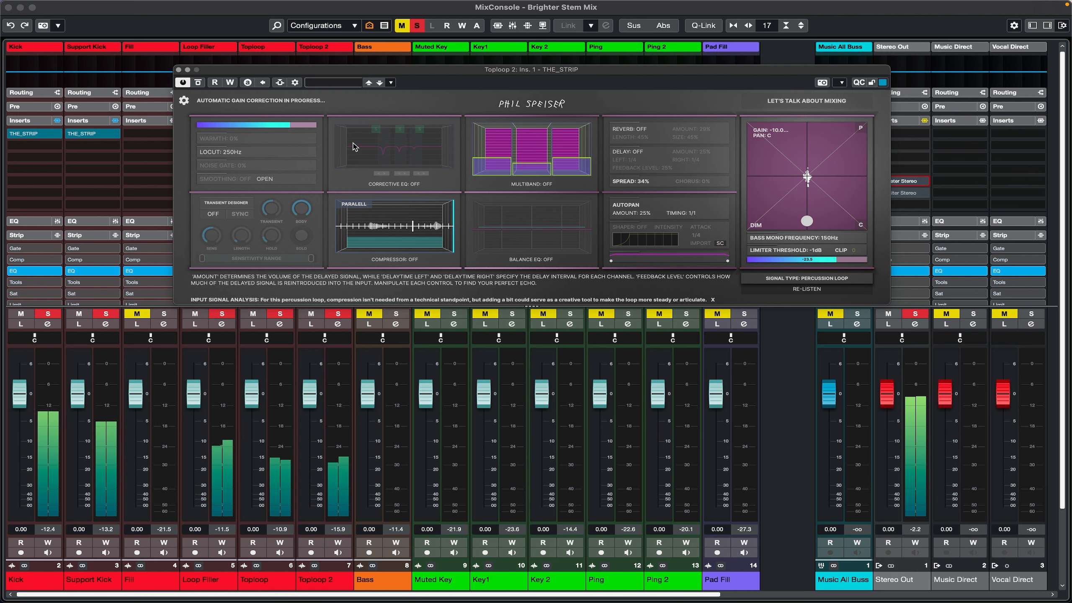
click(178, 70)
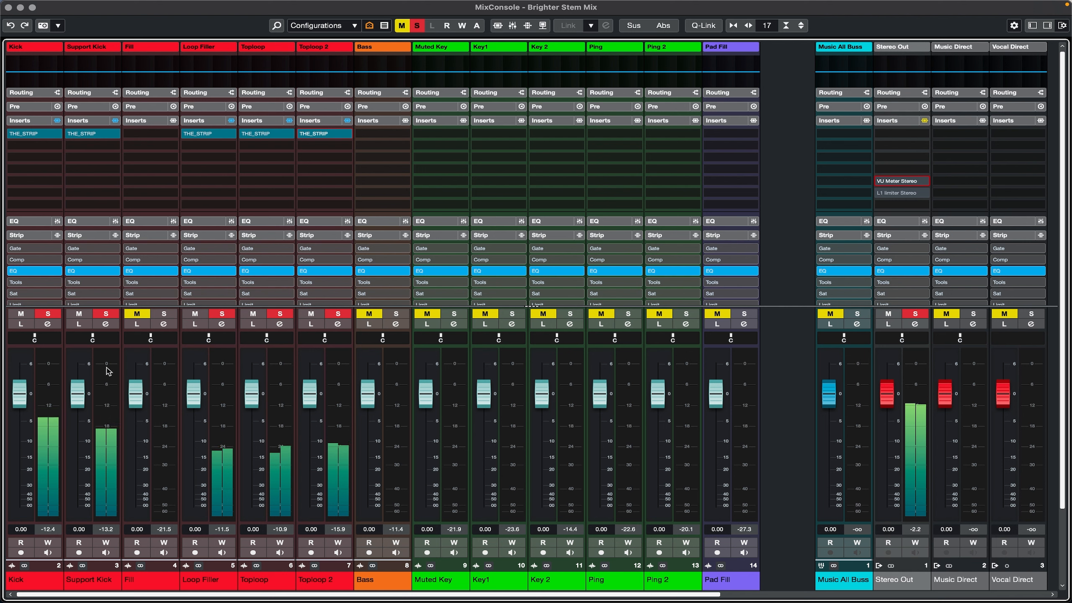
click(142, 316)
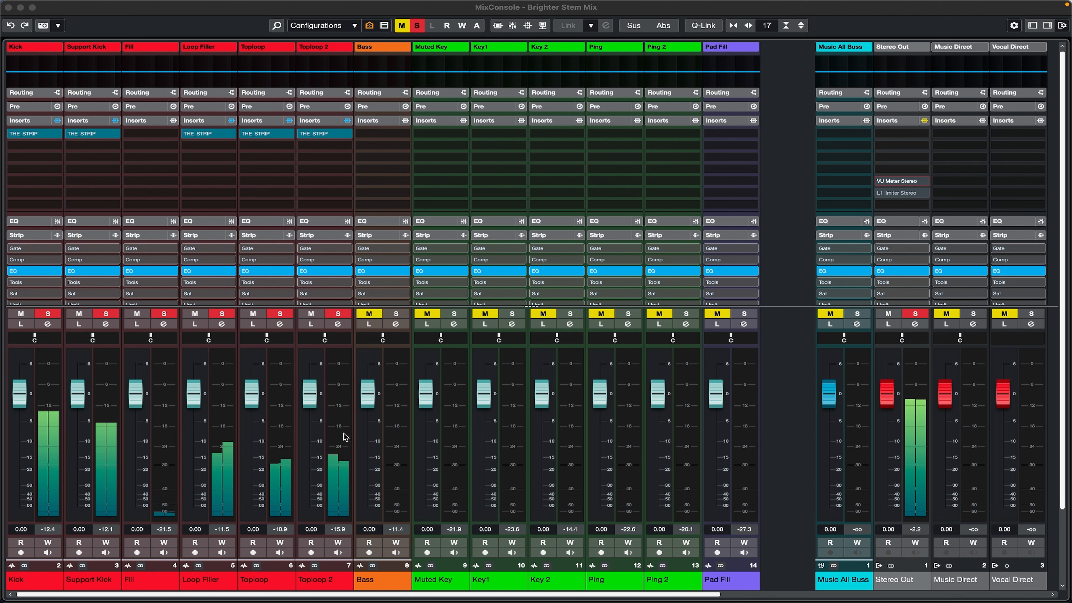
click(406, 145)
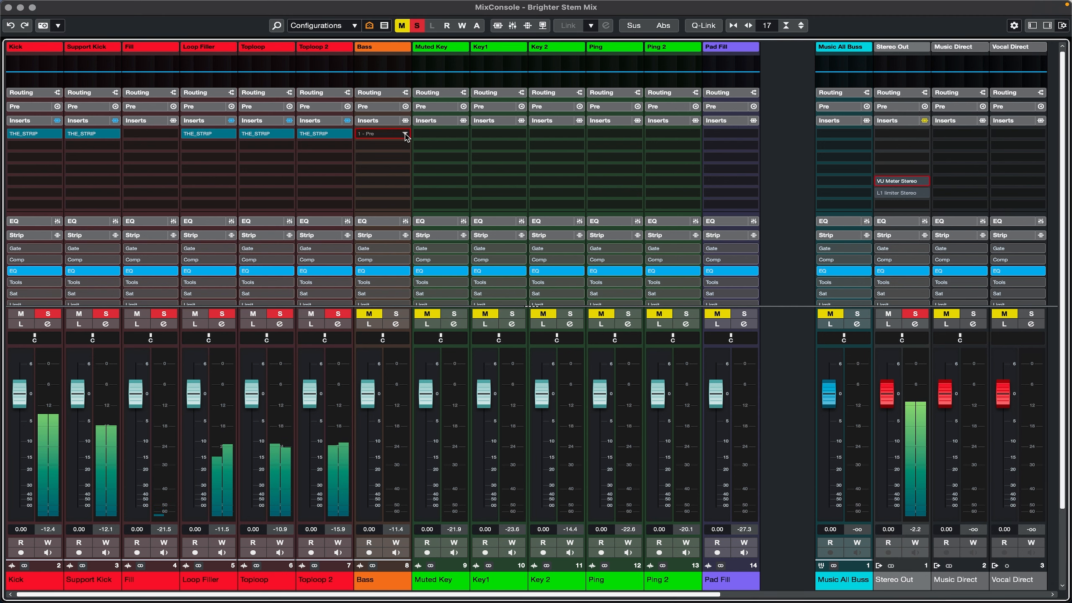
text(bas)
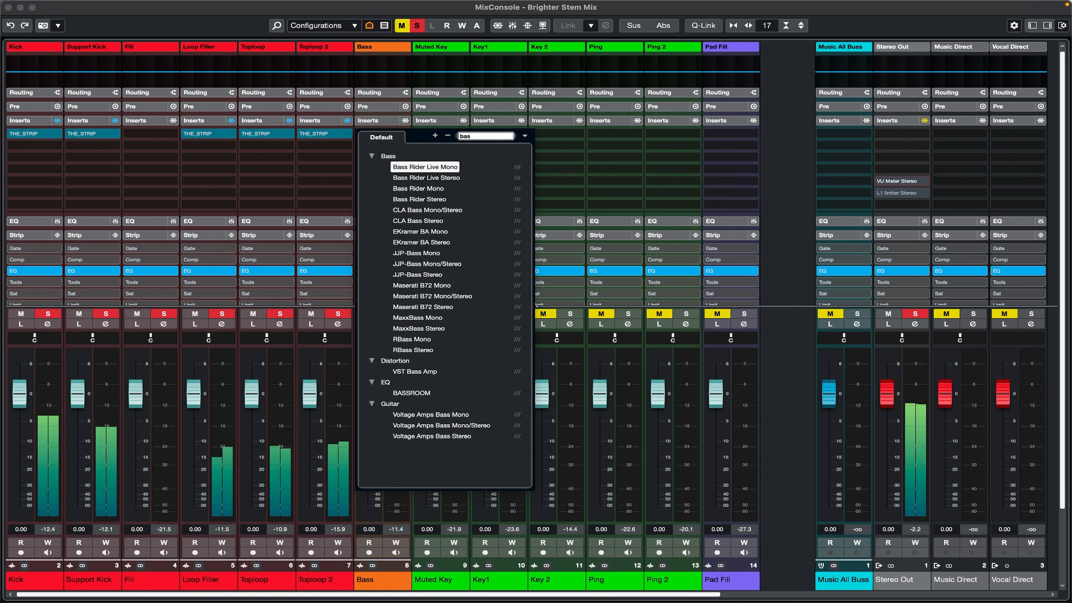
key(BackSpace)
key(BackSpace)
key(BackSpace)
text(th)
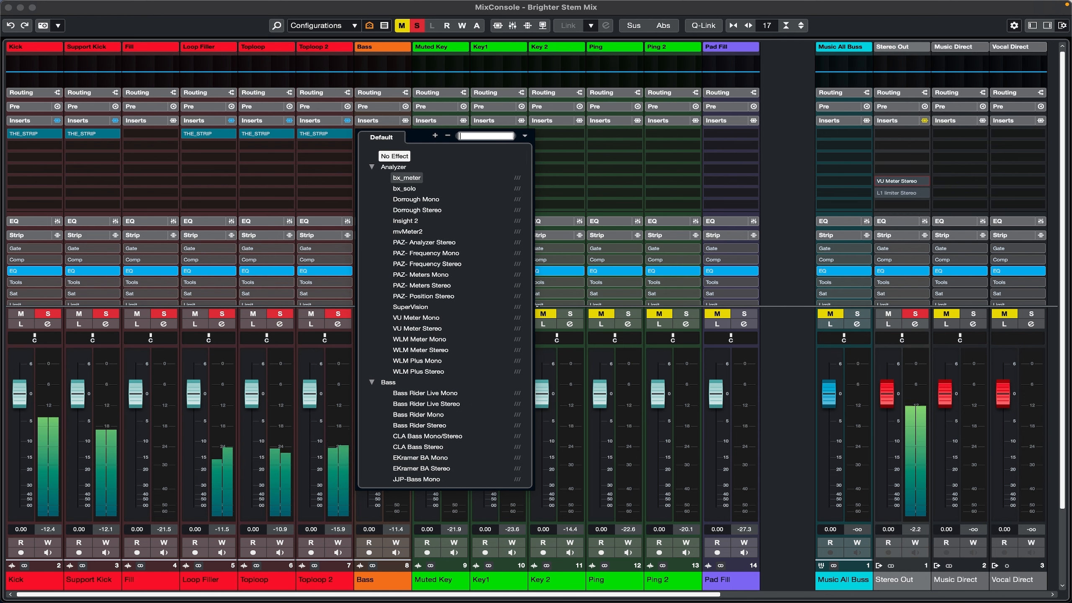
text(e_)
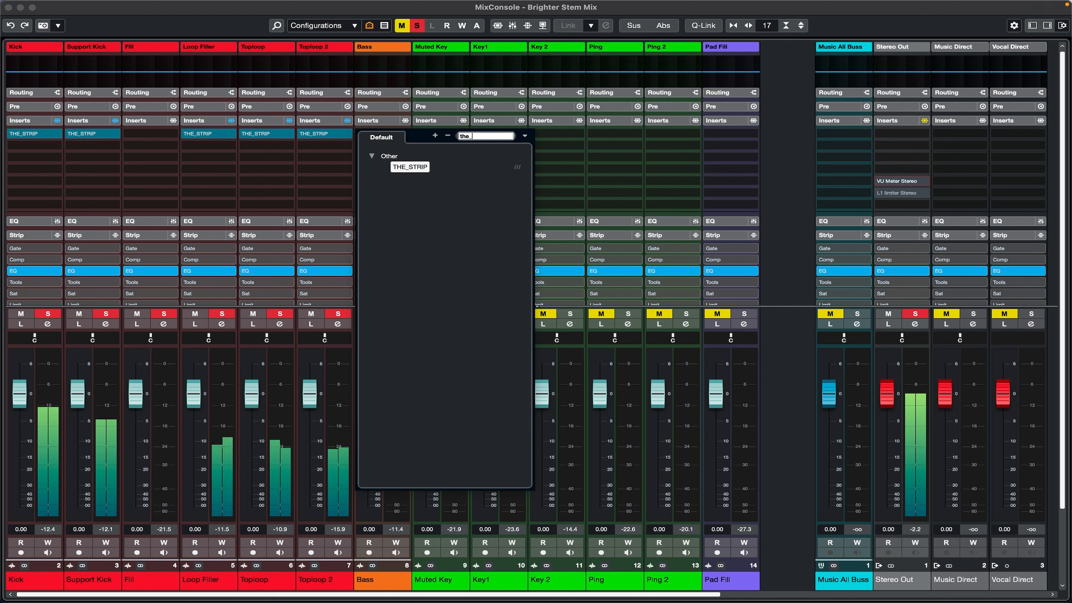
click(404, 167)
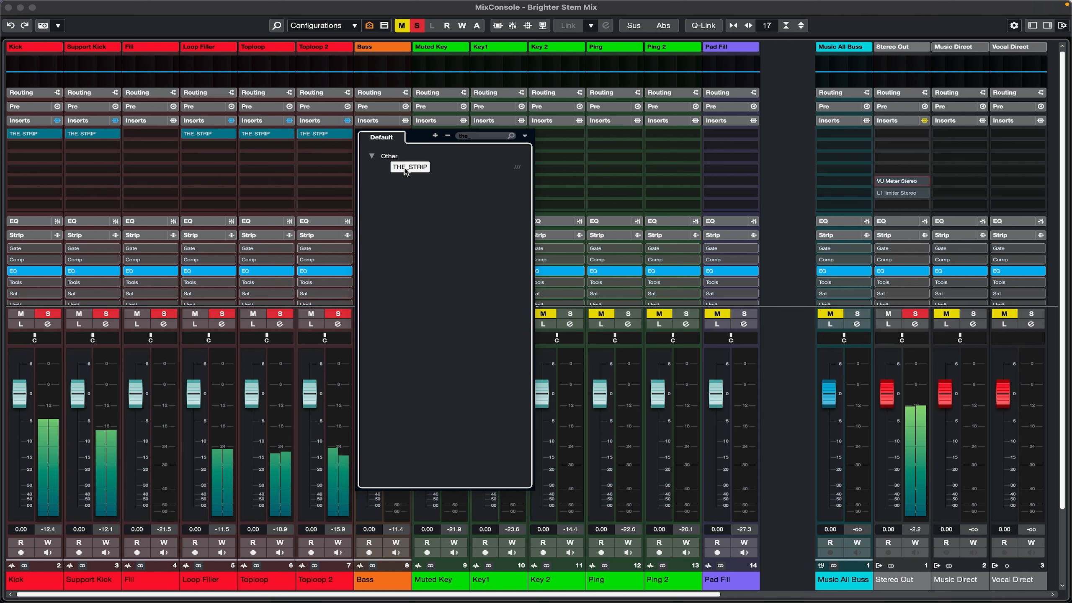
Solo Bass, search the effects for "the_", and load THE_STRIP into that channel's first insert slot
double_click(405, 168)
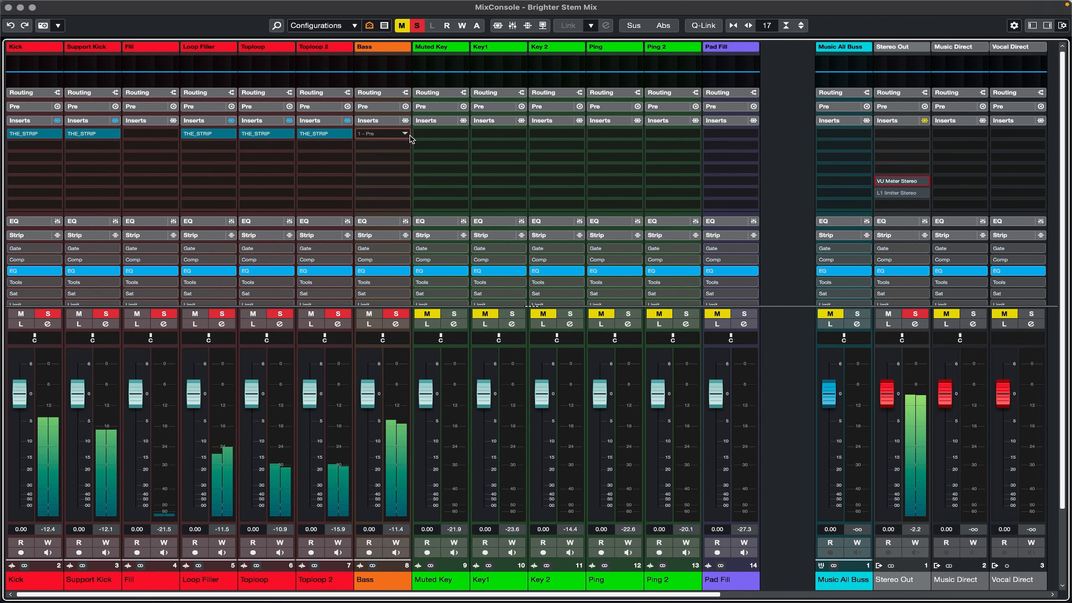
click(405, 133)
click(389, 178)
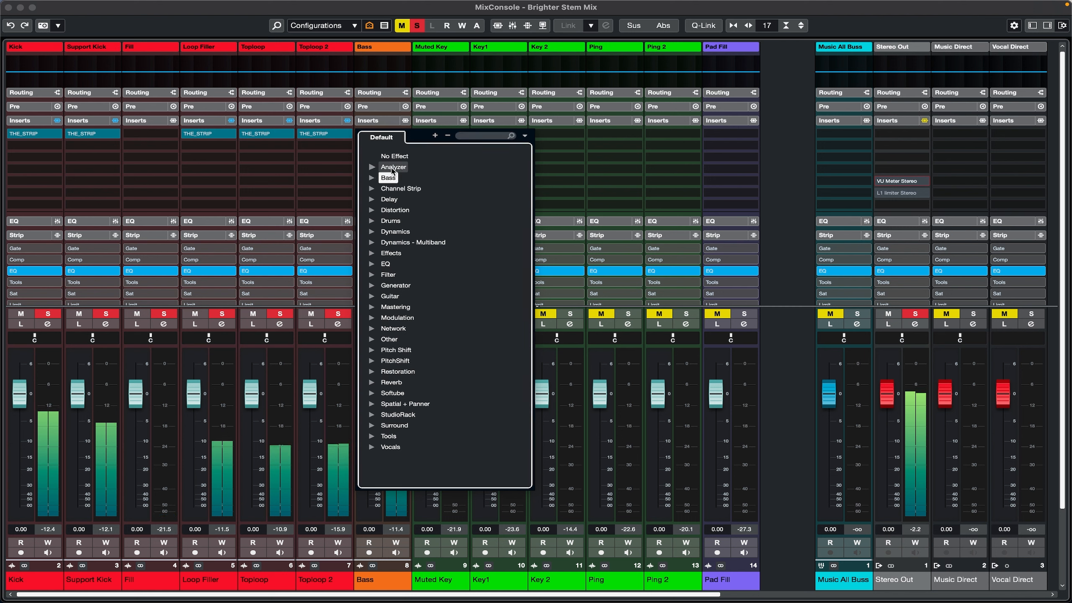
click(466, 135)
text(the)
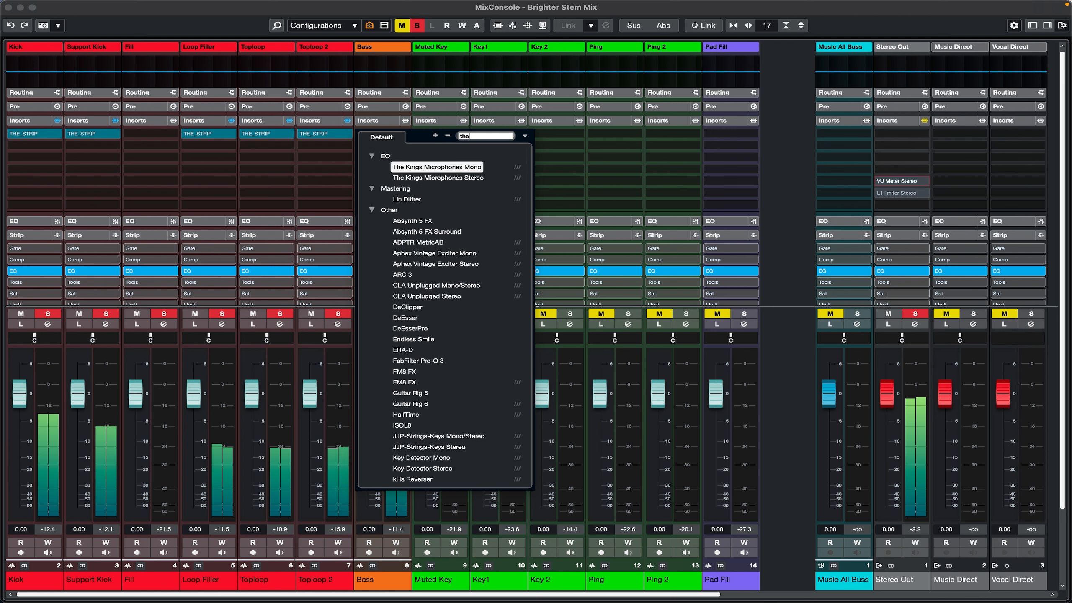
text(_)
click(416, 168)
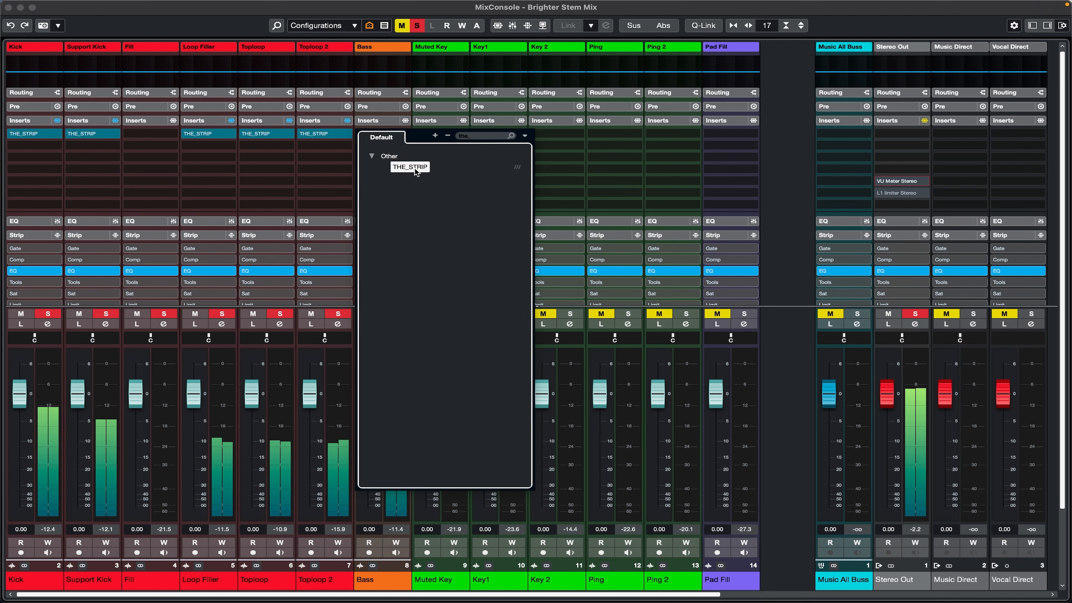
double_click(417, 168)
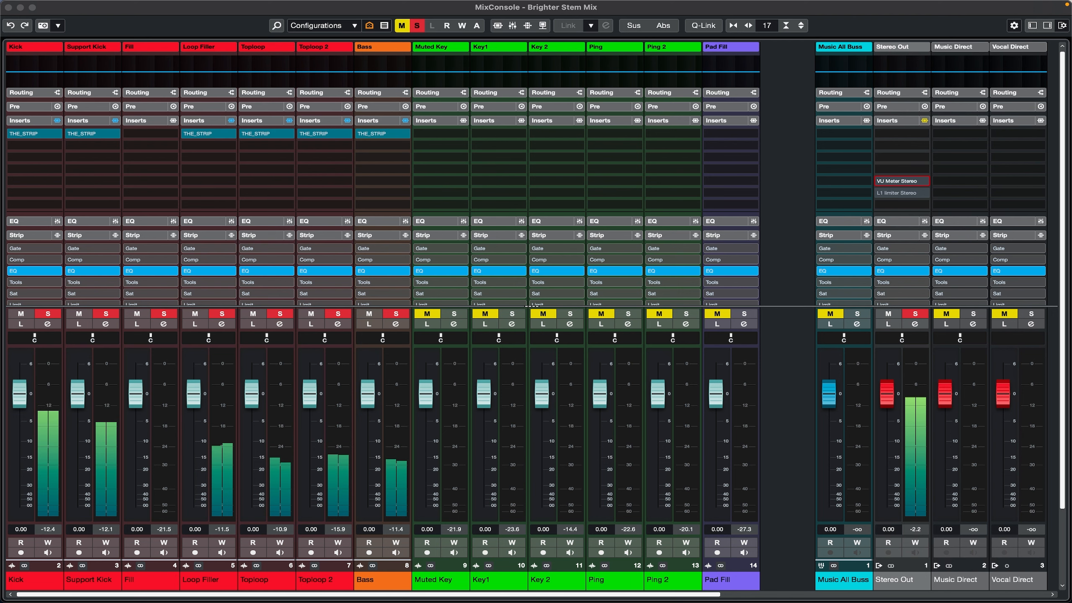
Have THE_STRIP analyse Bass with the Synth Bass signal type from the Bass category
drag(400, 10, 431, 90)
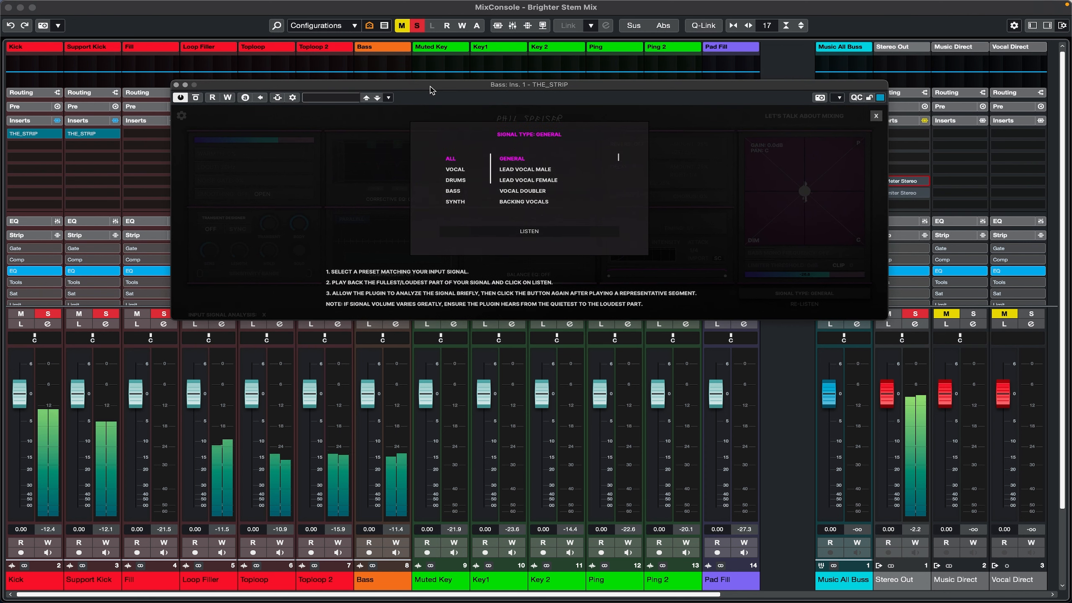
click(453, 191)
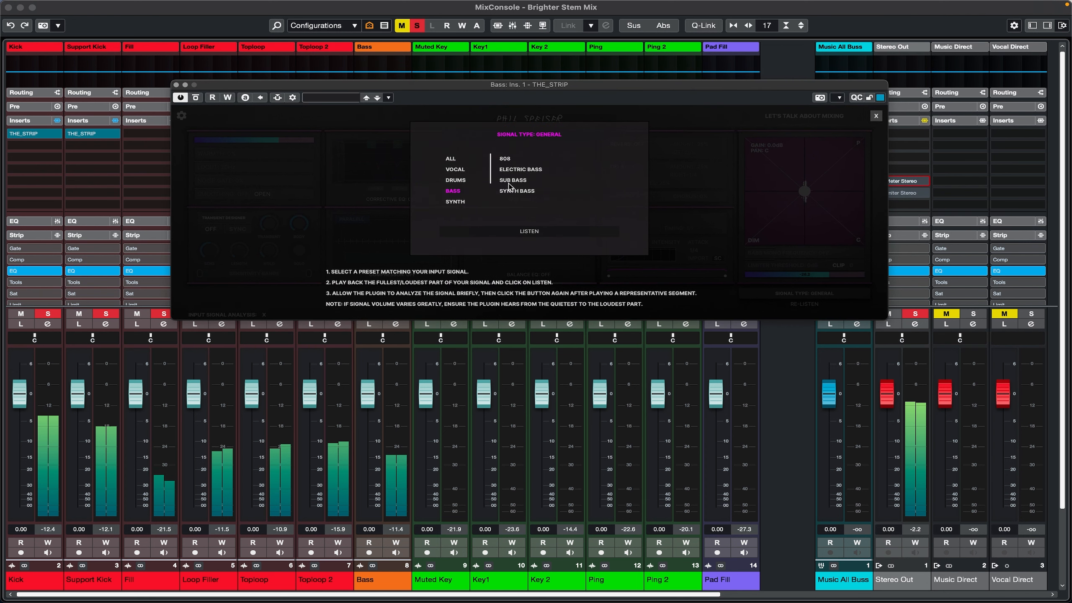
click(510, 192)
click(519, 235)
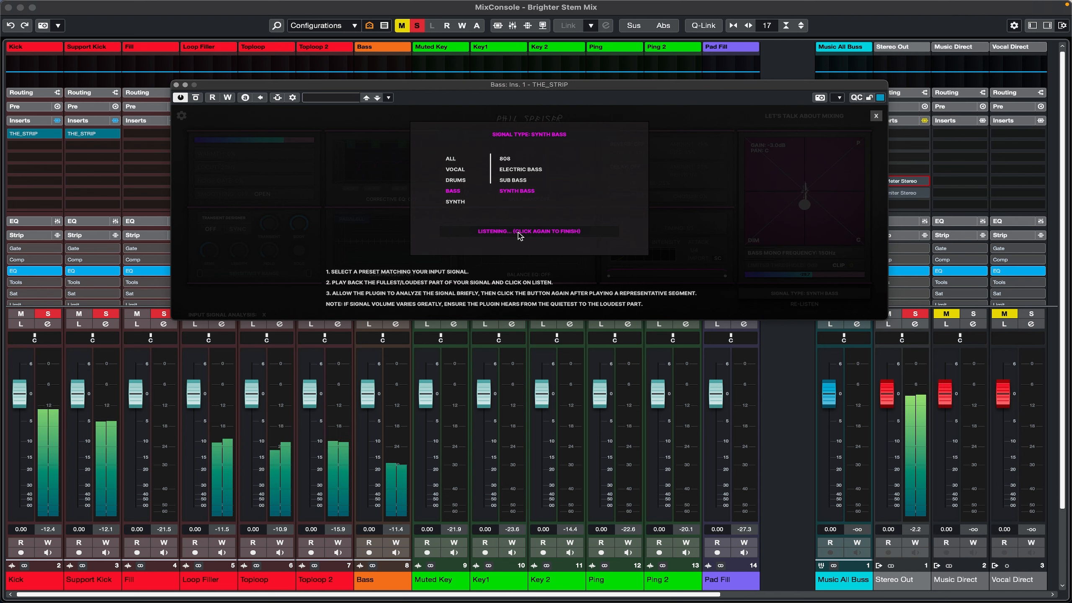
click(520, 231)
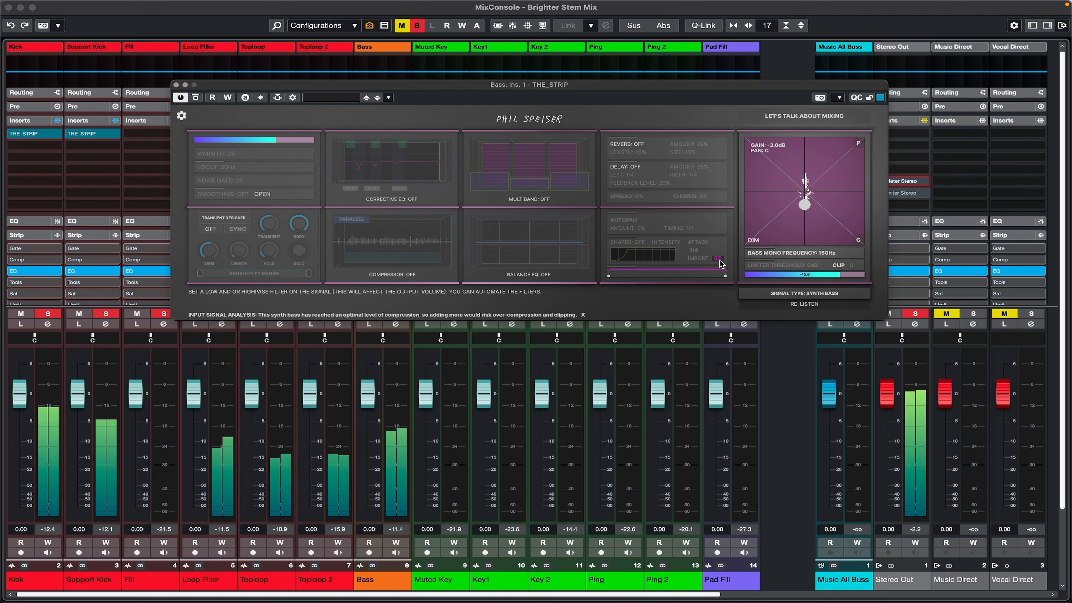
Turn on the shaper in Bass's THE_STRIP and close its window
click(627, 242)
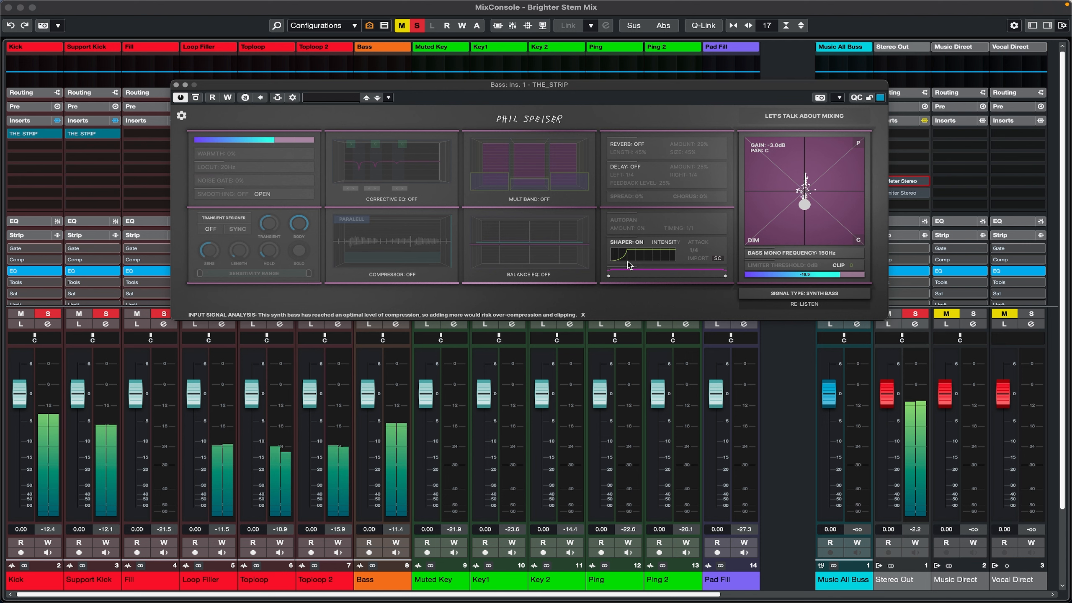
mouse_move(640, 244)
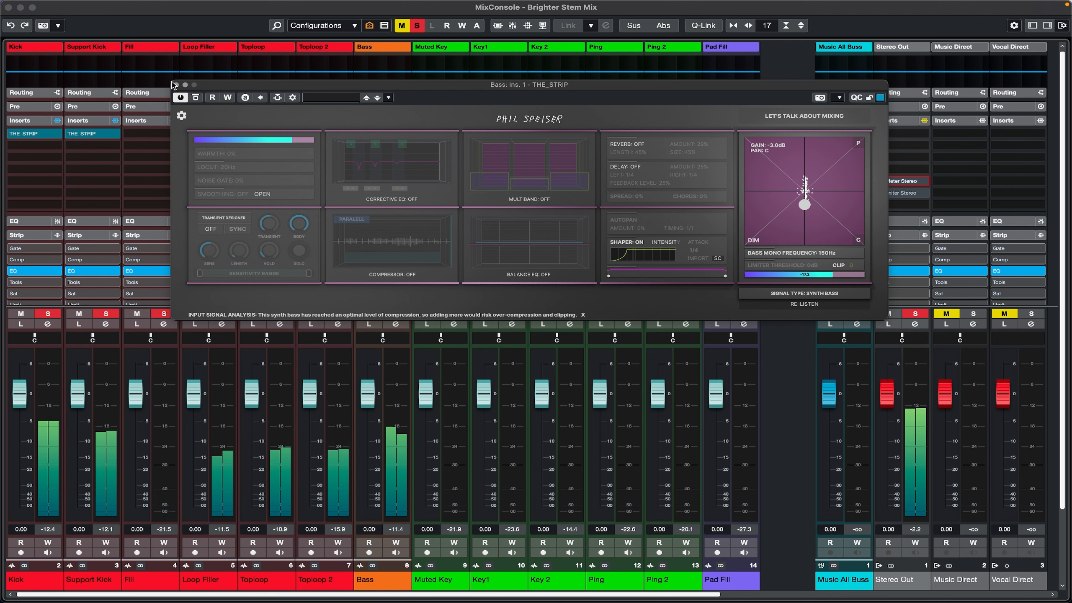
click(177, 85)
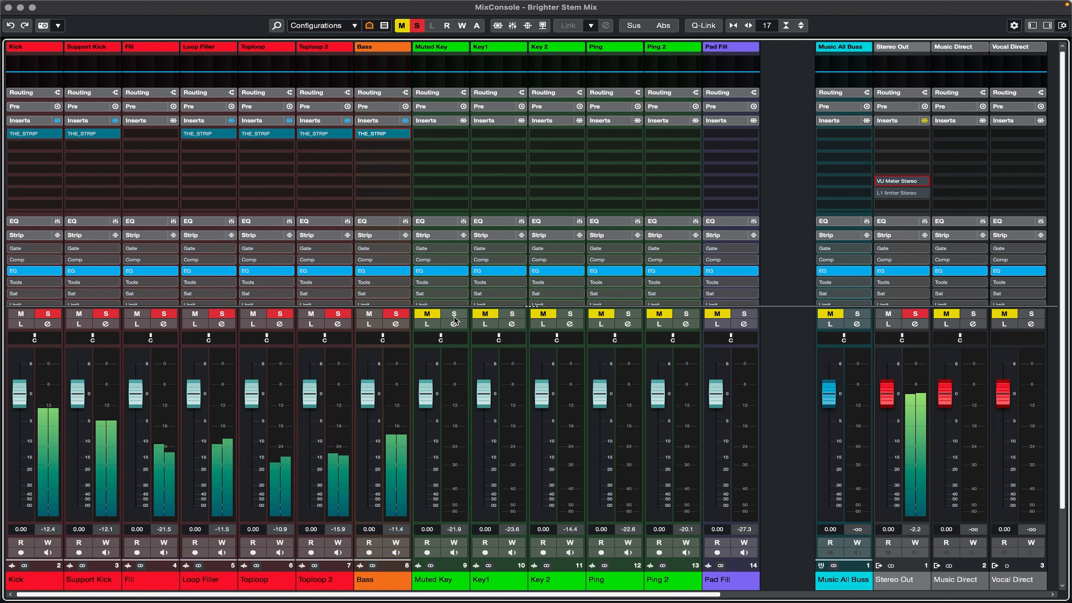
Solo Main voc1, search the effects for "the_s", and load THE_STRIP into that channel's first insert slot
drag(396, 594, 768, 602)
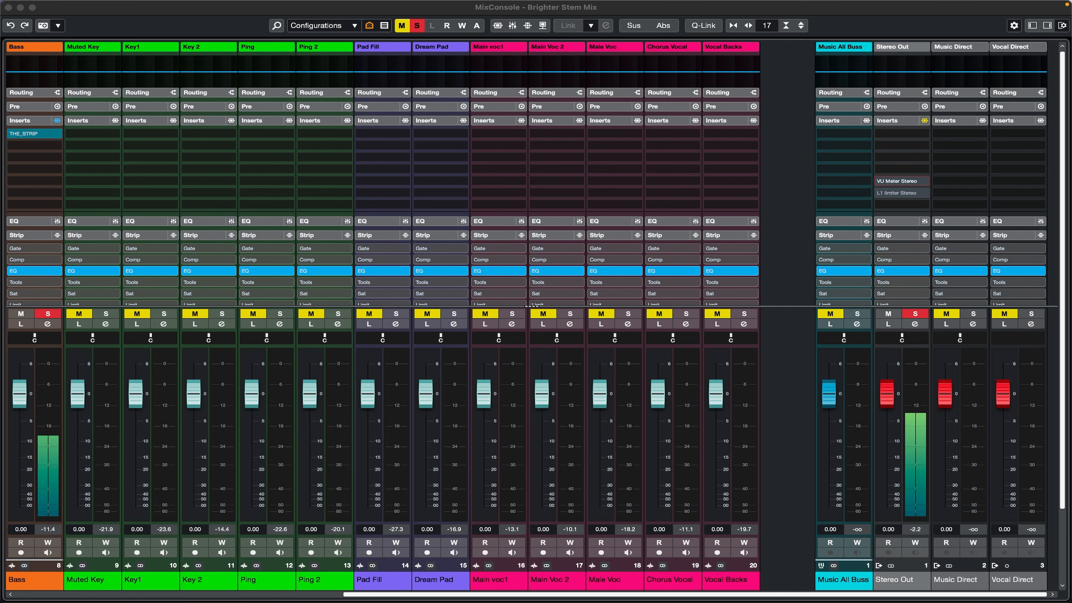
click(512, 313)
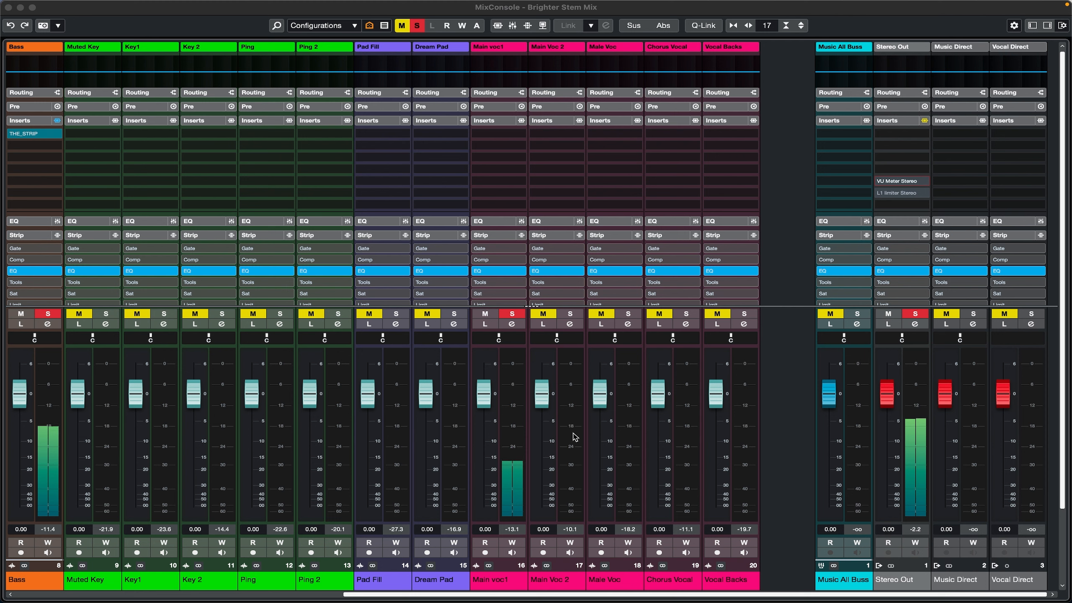
click(522, 135)
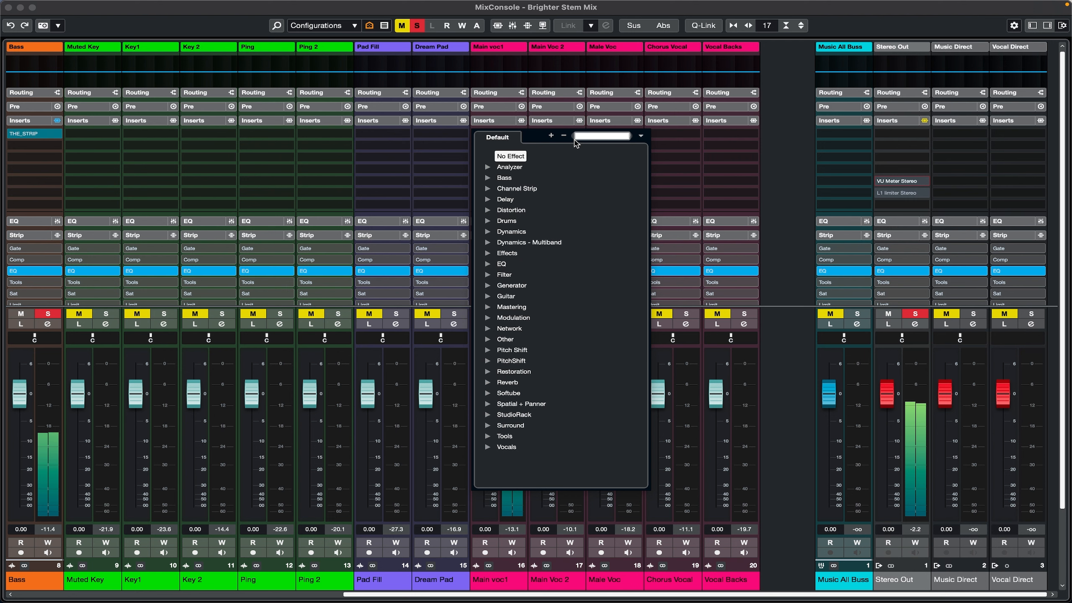
text(the_s)
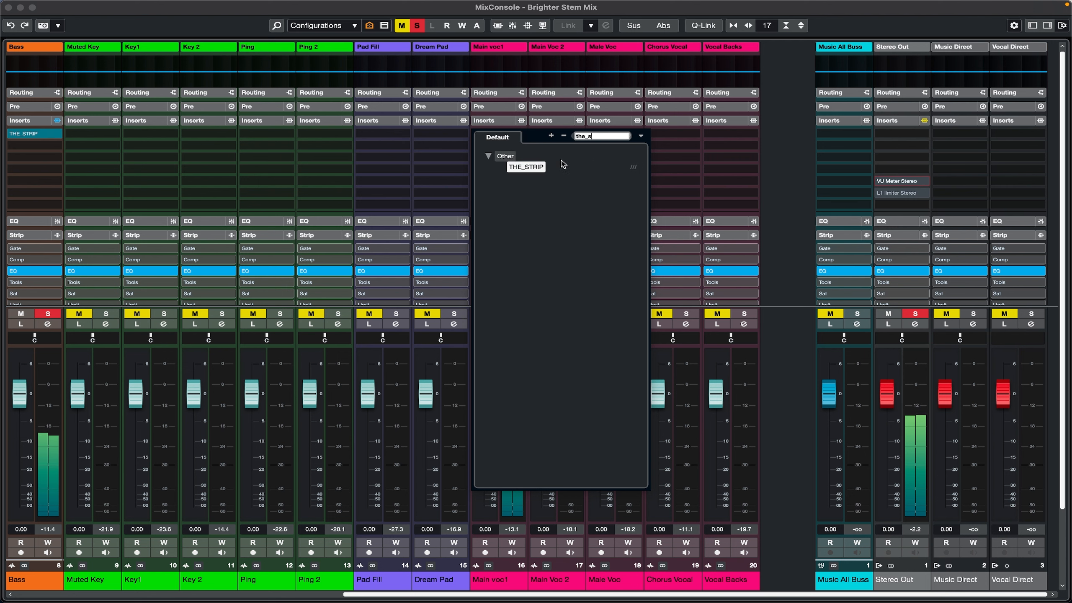
click(532, 170)
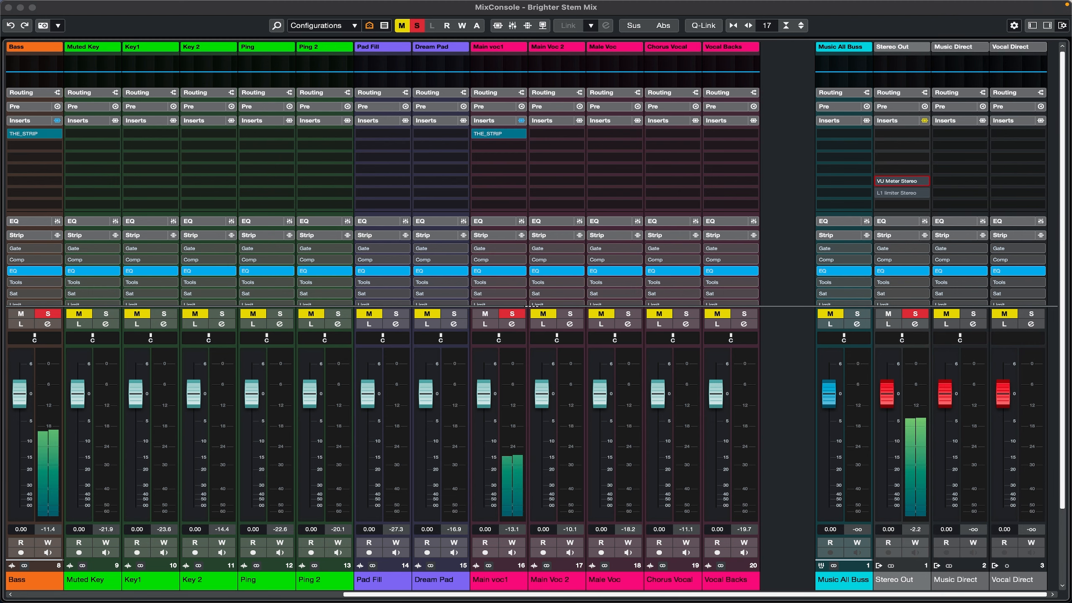
Have THE_STRIP analyse Main voc1 with the Lead Vocal Female signal type from Vocal
drag(658, 8, 613, 72)
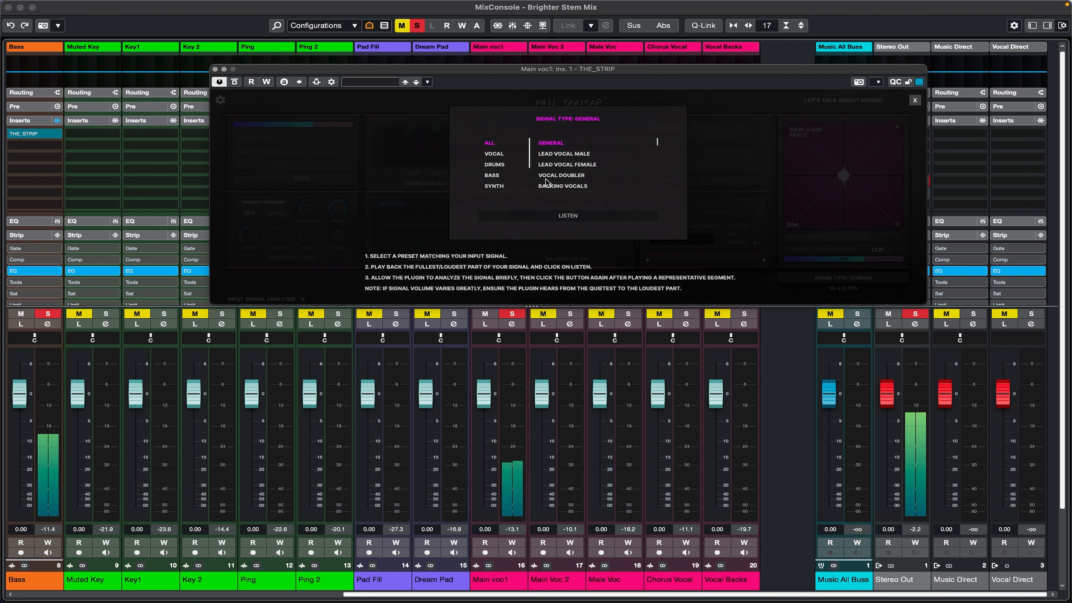
click(494, 154)
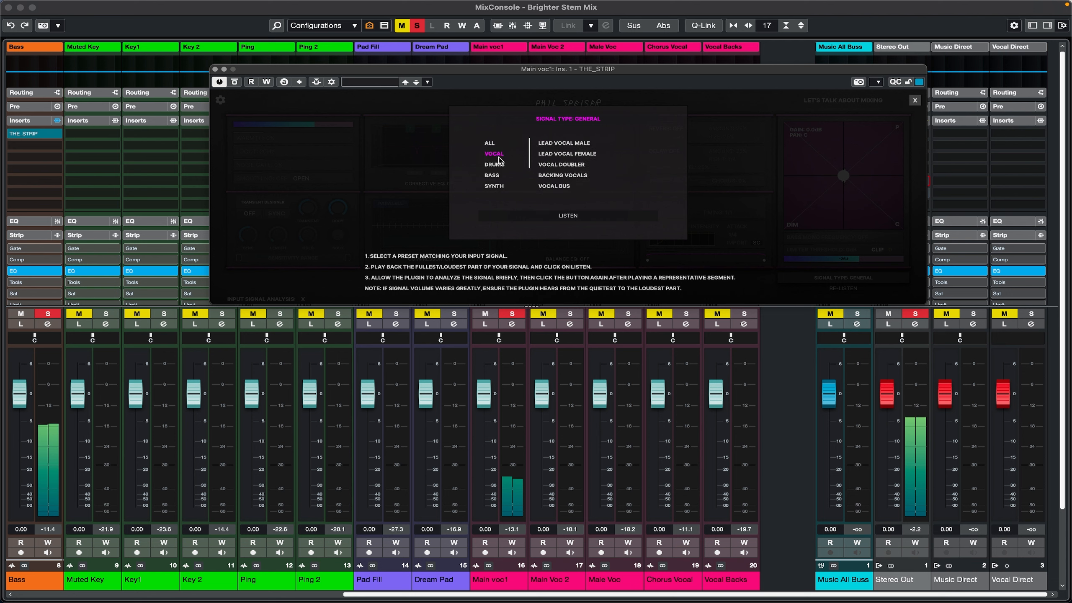
click(585, 153)
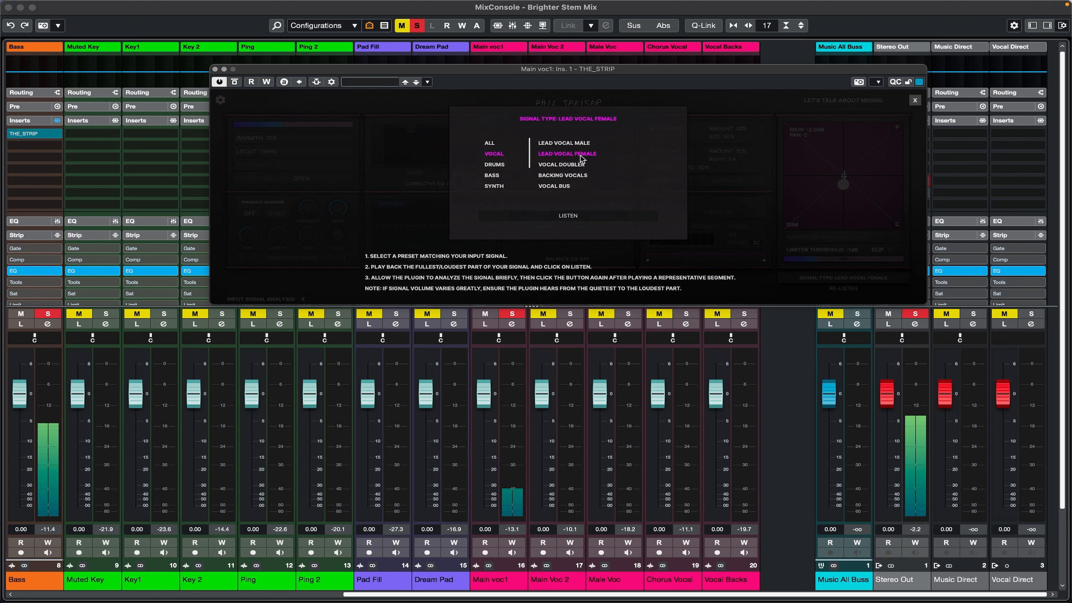
click(568, 216)
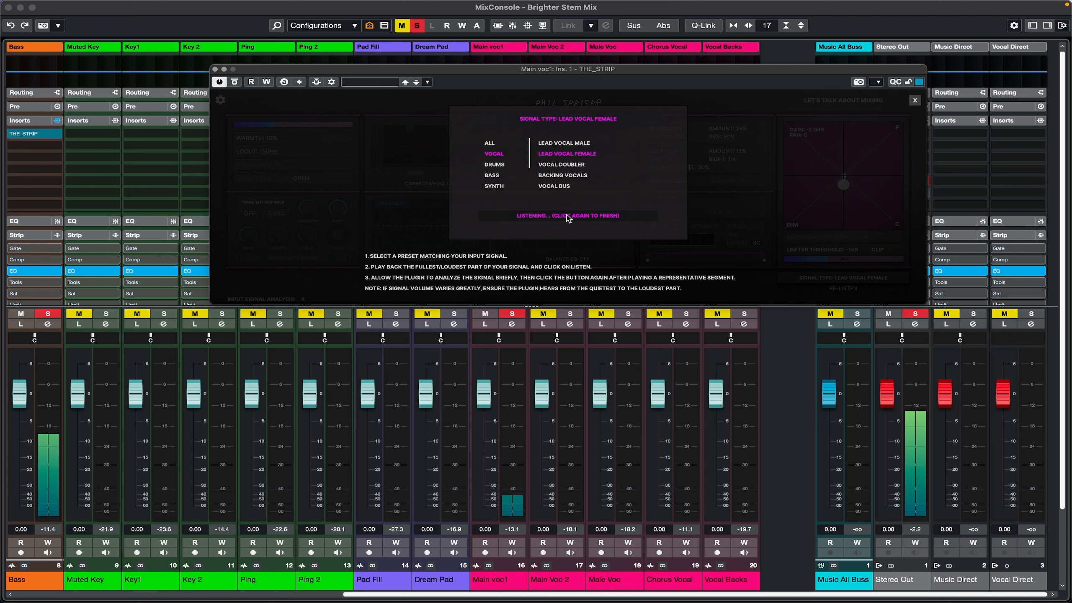
click(568, 216)
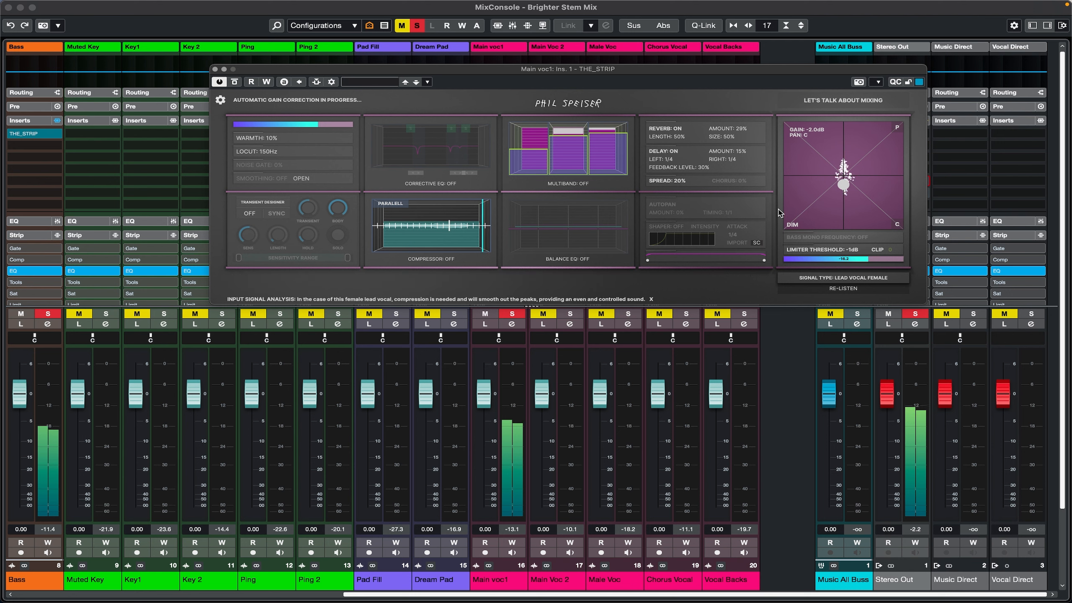
Turn on the multiband and the balance EQ in Main voc1's THE_STRIP
mouse_move(716, 152)
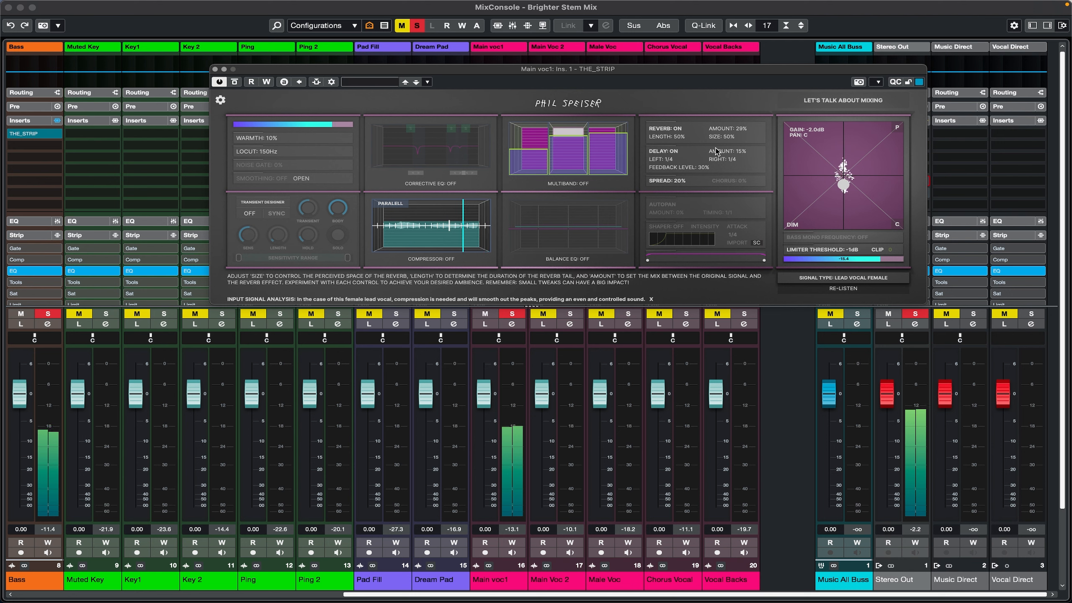
mouse_move(680, 185)
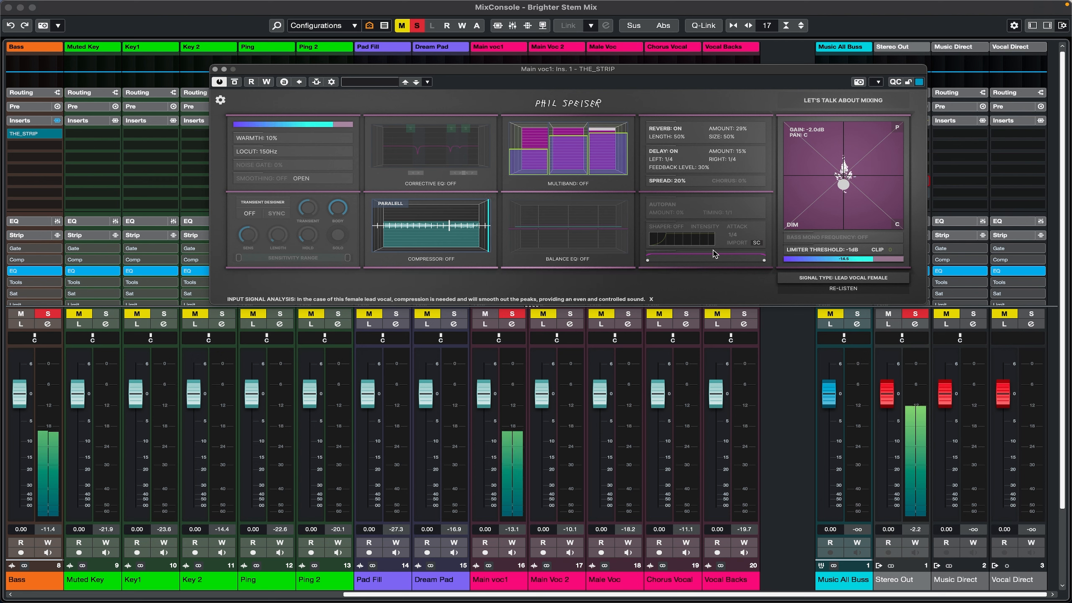
click(549, 129)
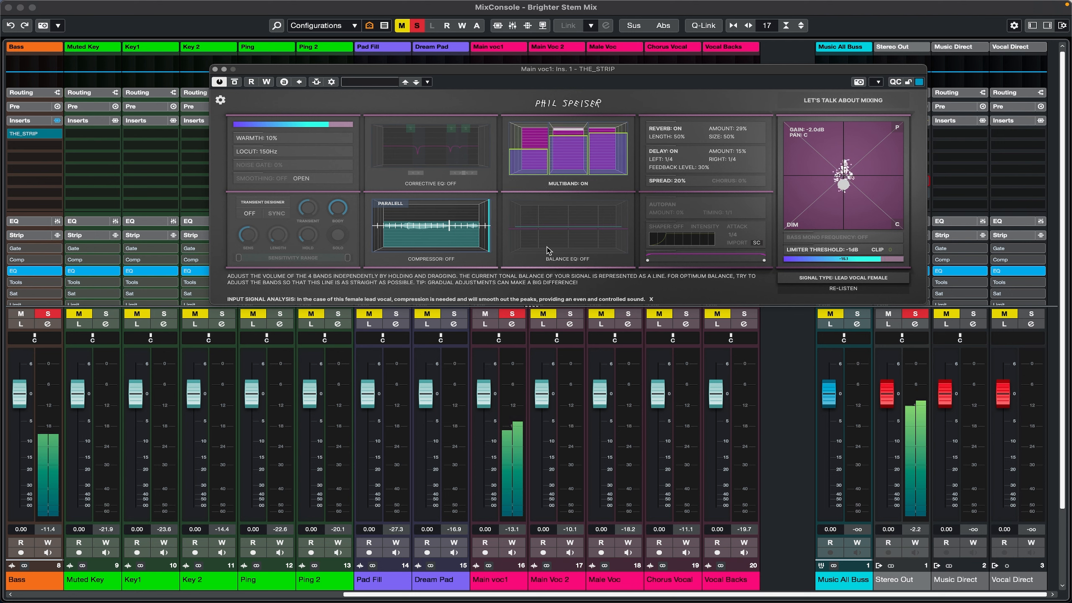
click(554, 259)
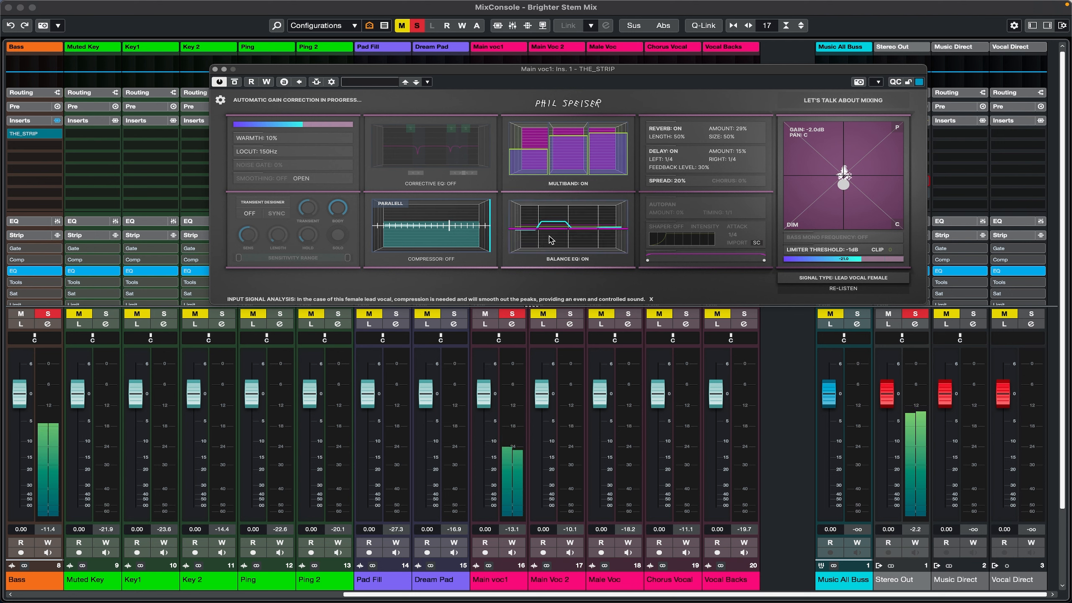
Lower the second and fourth bands of Main voc1's balance EQ to straighten the tonal balance line
drag(549, 227, 552, 242)
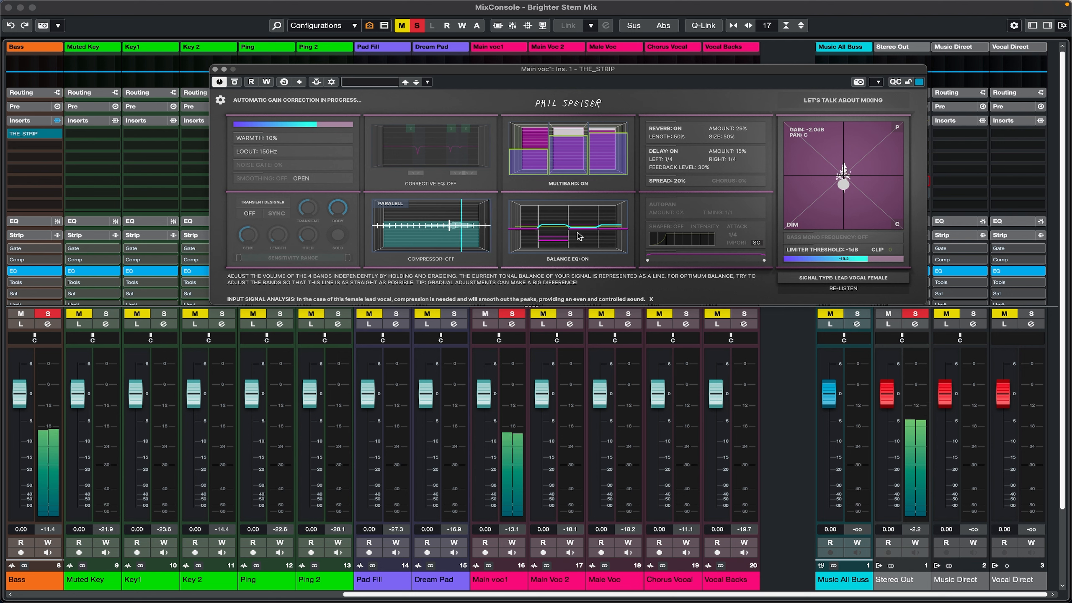
drag(610, 228, 554, 244)
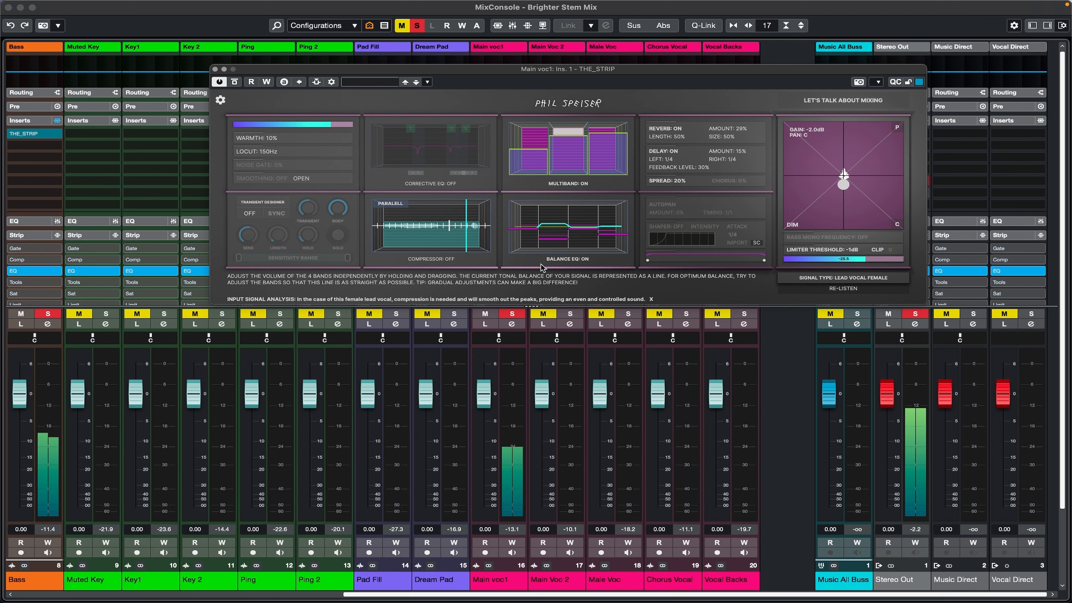
drag(553, 239, 552, 240)
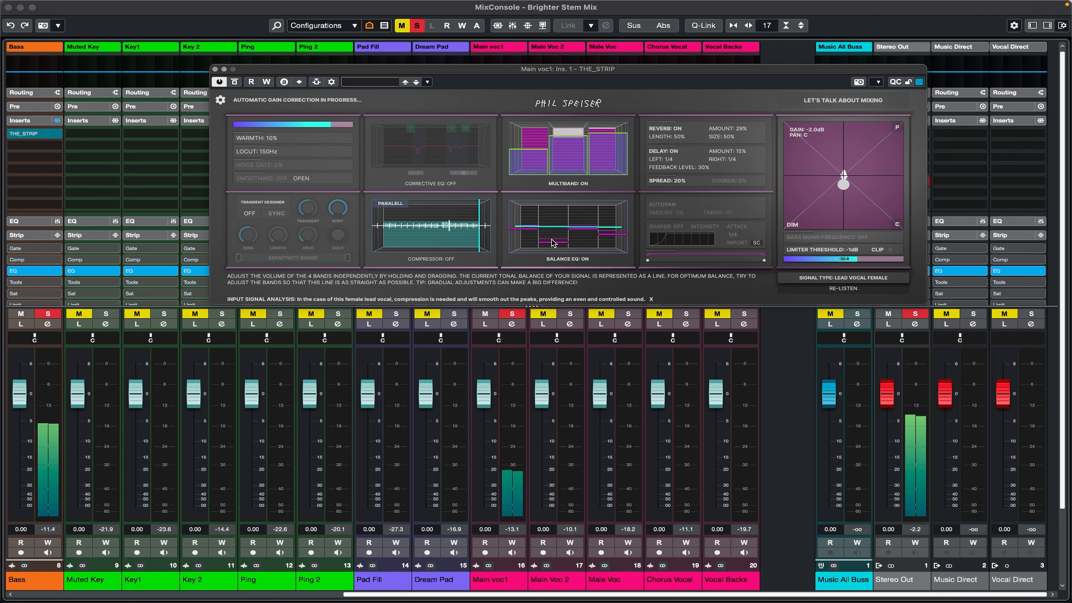
drag(552, 244, 554, 239)
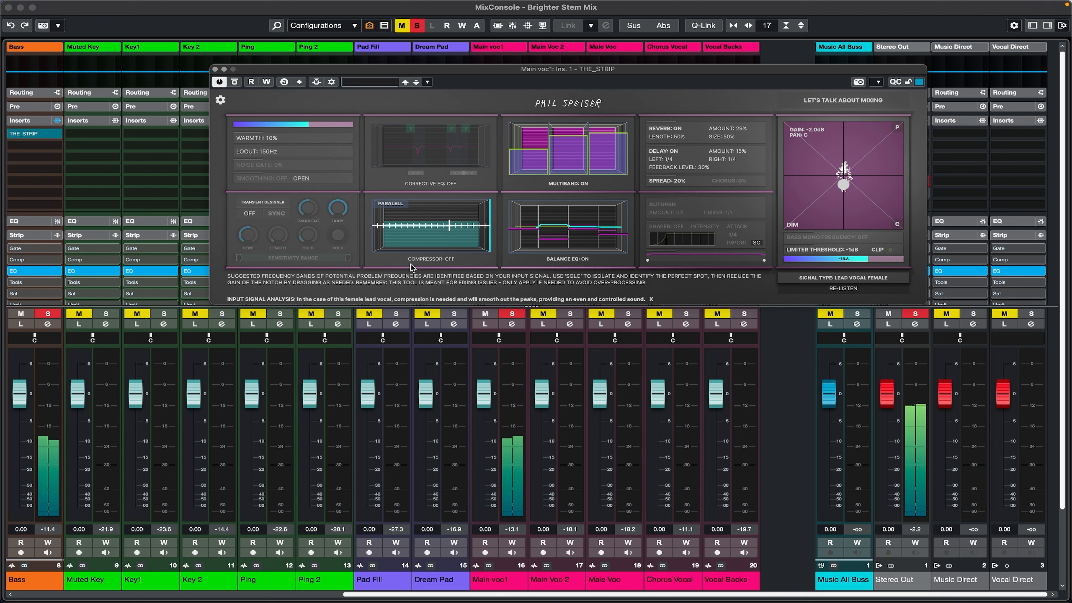
Turn on the compressor and corrective EQ in Main voc1's THE_STRIP, and make the two higher-frequency notches shallower
click(432, 259)
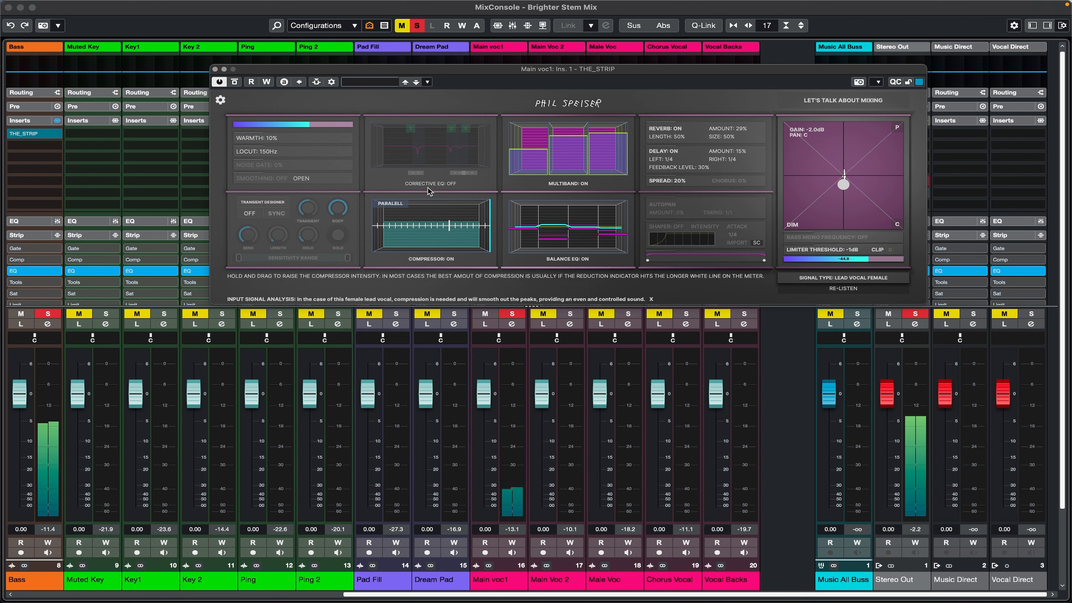
click(426, 171)
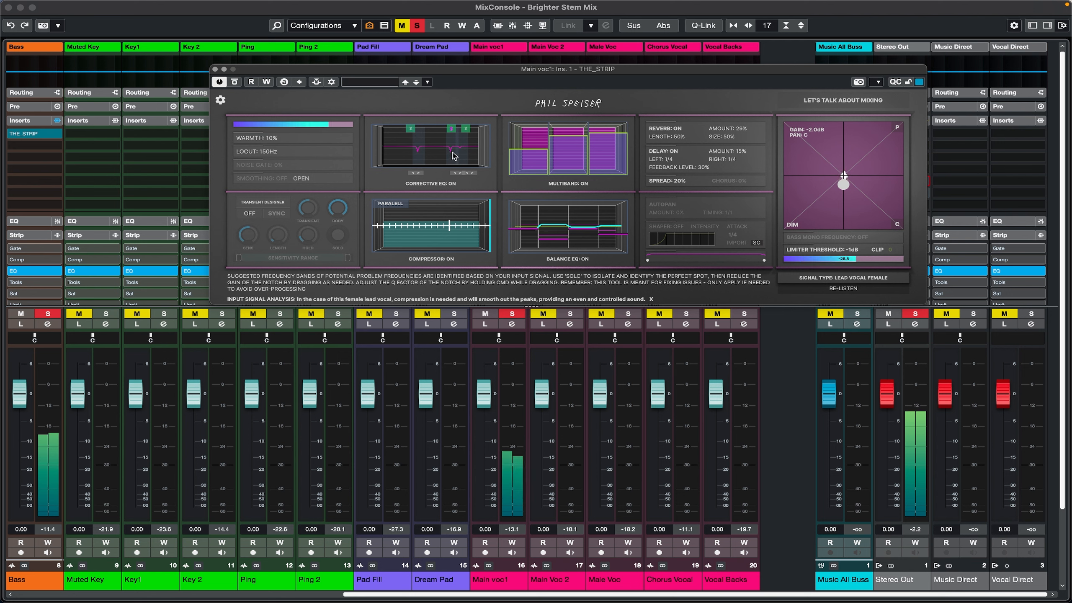
drag(452, 152, 453, 113)
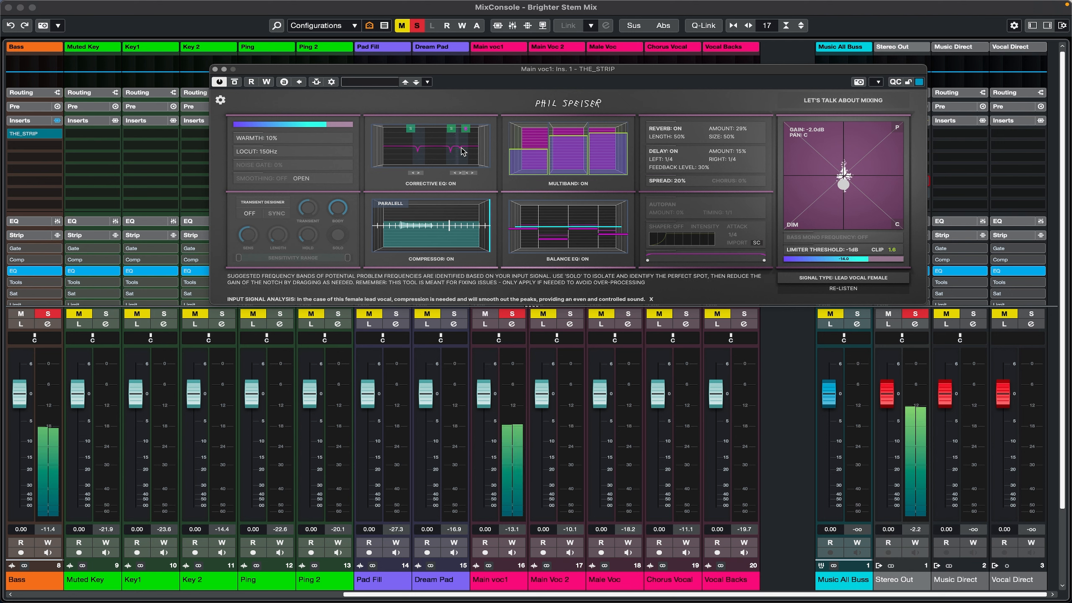
drag(463, 135, 464, 115)
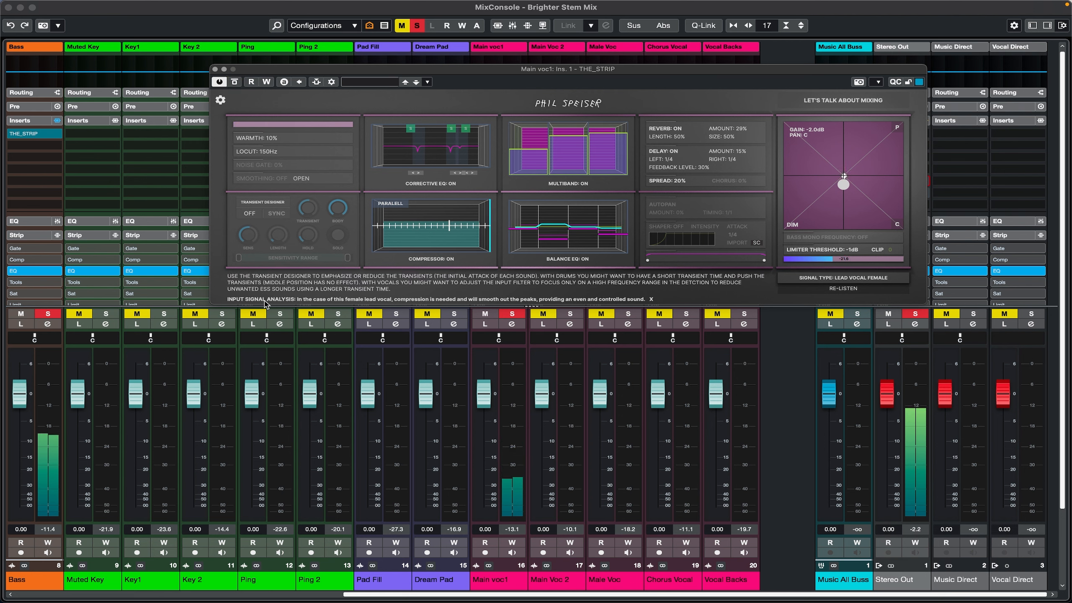
Turn on smoothing for Main voc1 and audition it briefly in solo in its detail view, leaving its settings unchanged
click(265, 178)
click(302, 179)
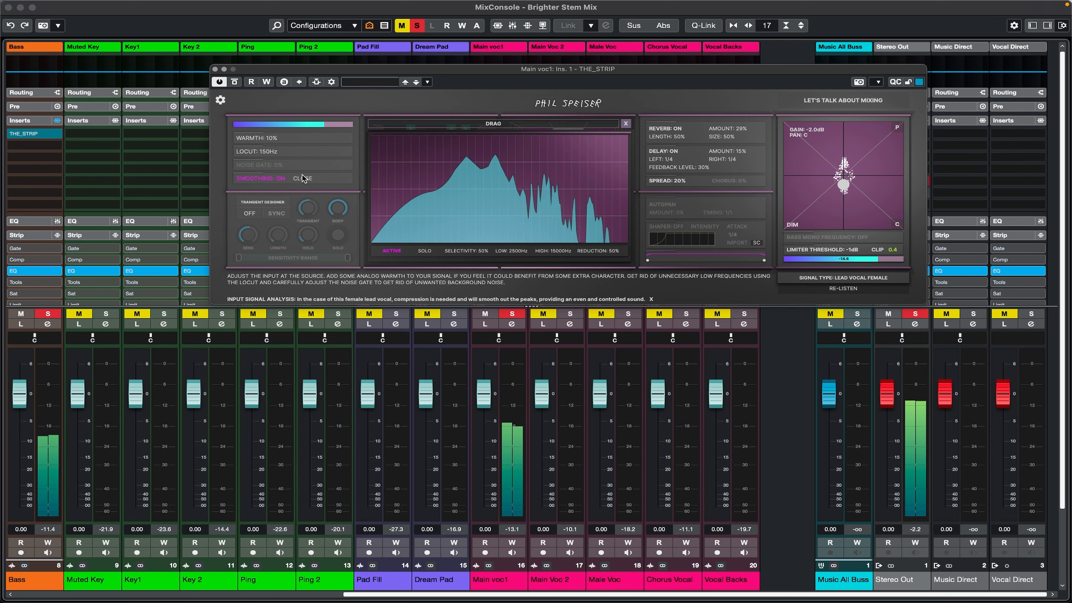
click(430, 252)
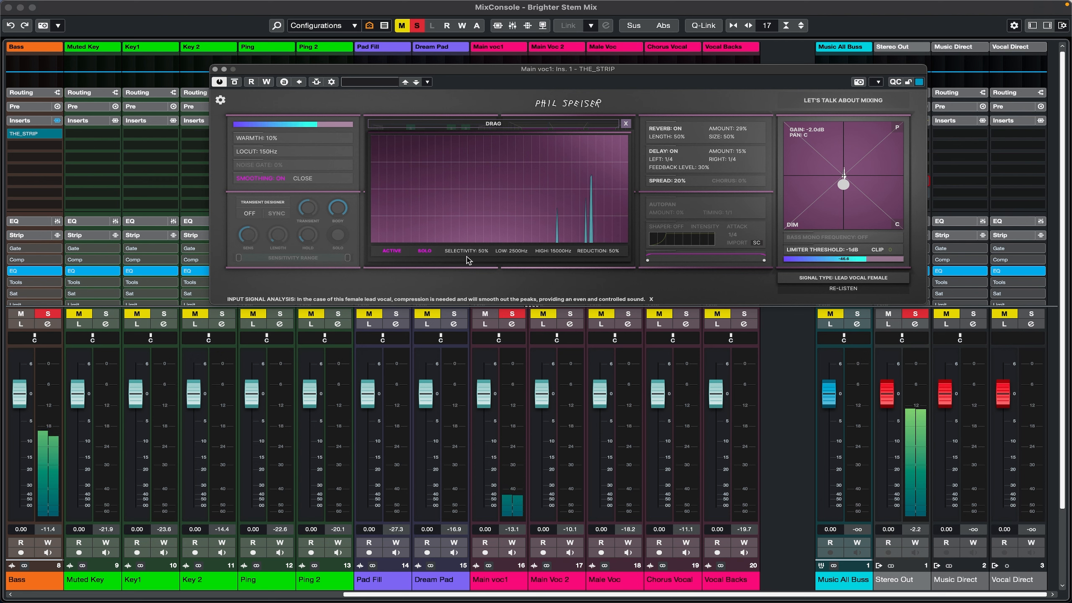
click(424, 251)
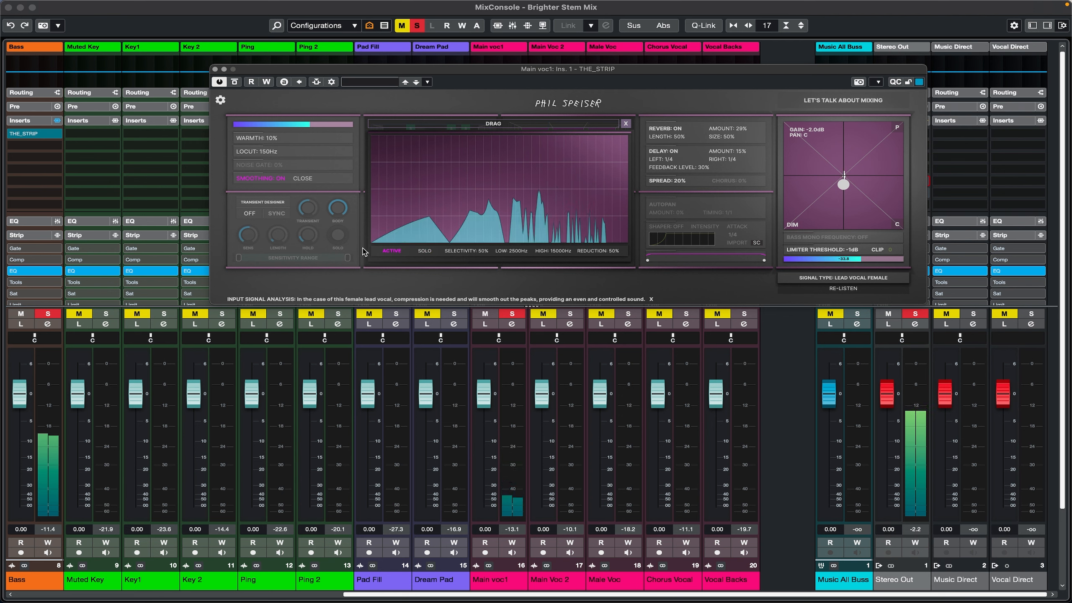
click(303, 179)
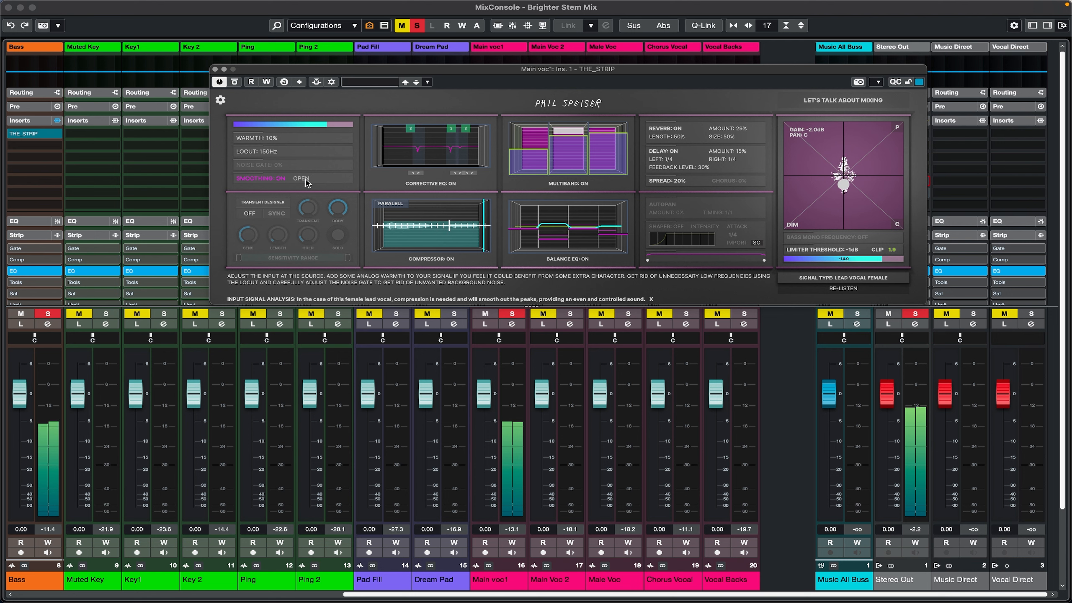
Lower the second band of Main voc1's balance EQ slightly and close the plug-in window
mouse_move(406, 219)
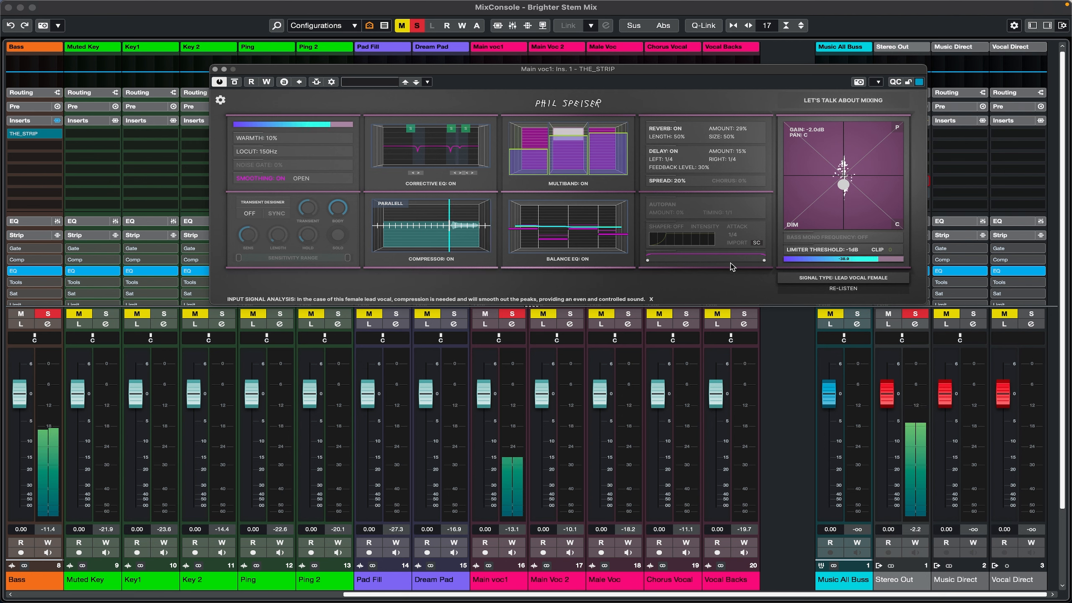
drag(560, 237, 560, 239)
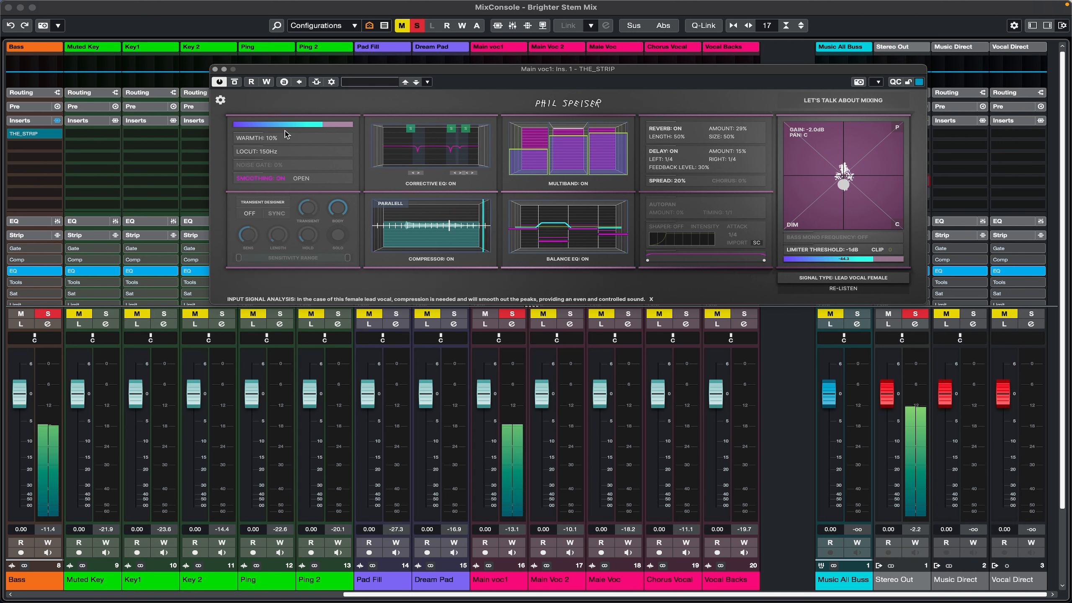
click(215, 69)
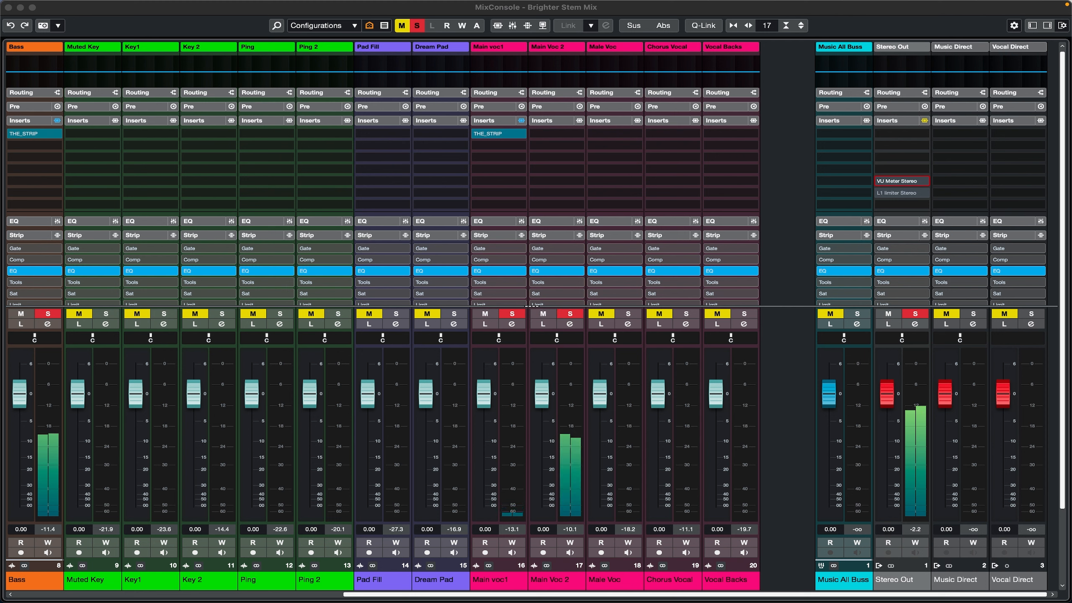
Copy THE_STRIP from Main voc1 to Main Voc 2's first insert slot and set Main Voc 2's fader to 0.23
mouse_move(501, 135)
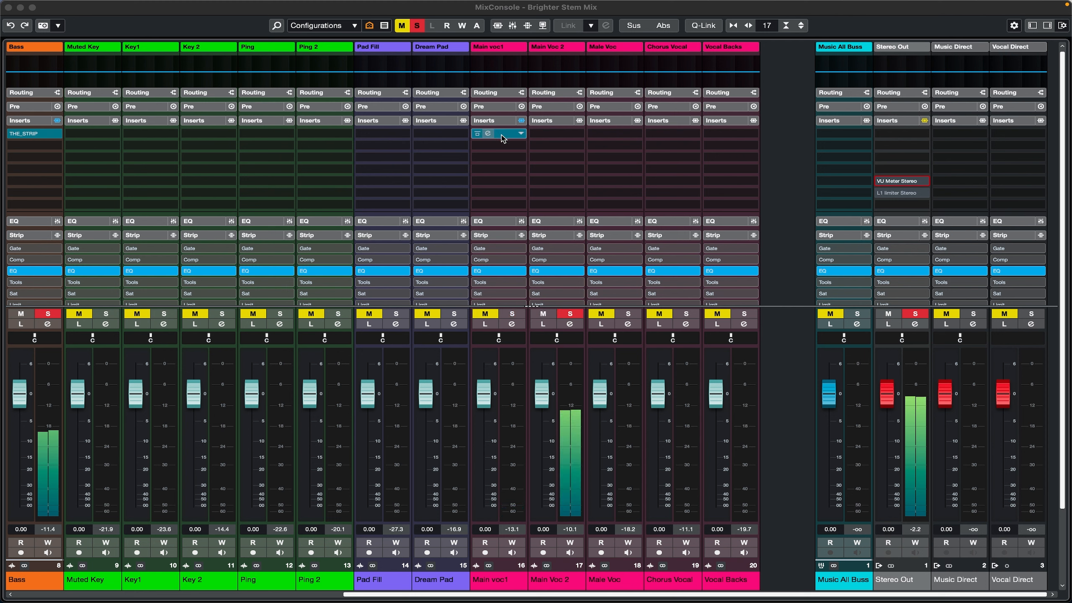
drag(501, 138, 552, 140)
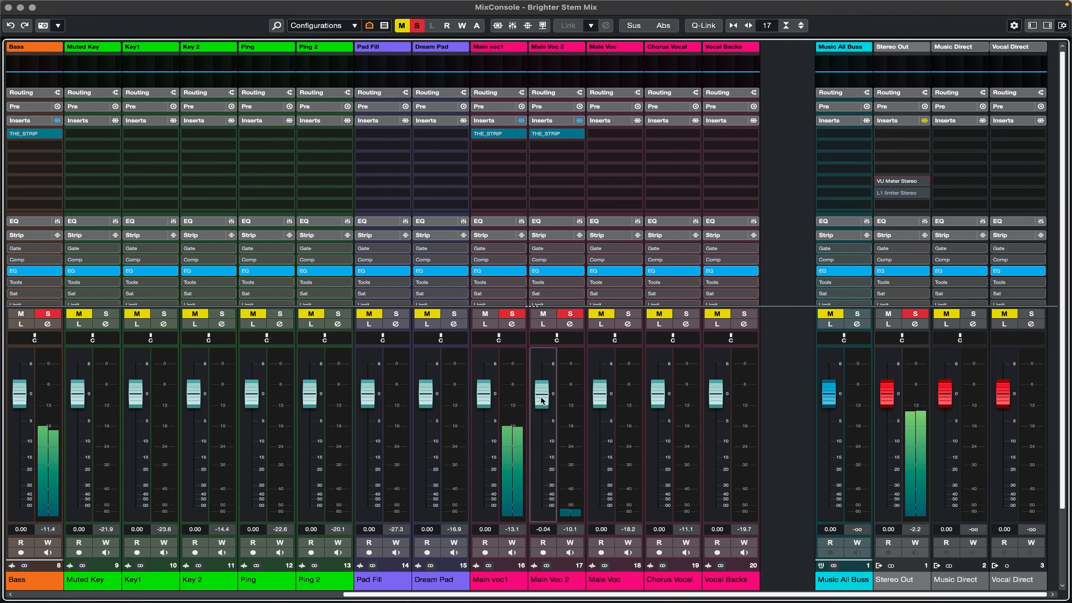
drag(544, 401, 542, 400)
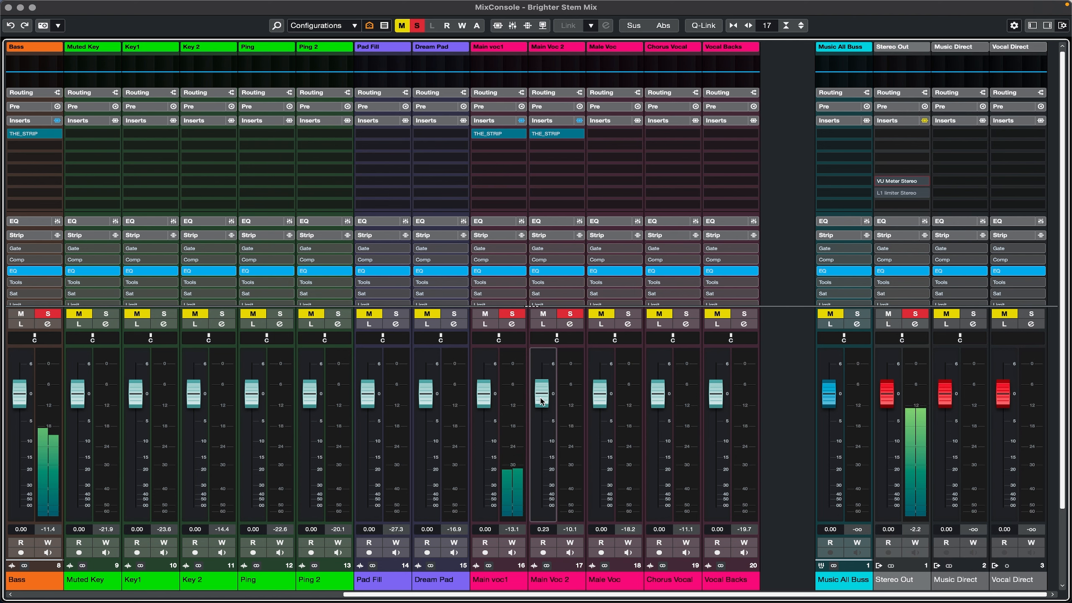
Have the copied THE_STRIP on Main Voc 2 re-listen to its signal with the Lead Vocal Female type
mouse_move(549, 137)
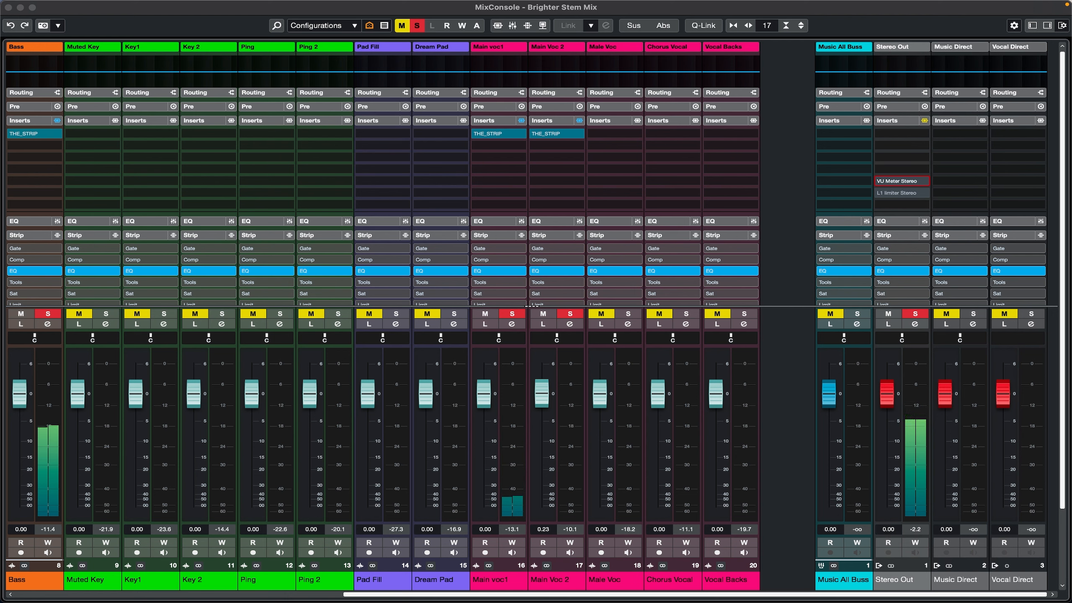
drag(705, 0, 659, 74)
drag(644, 98, 638, 106)
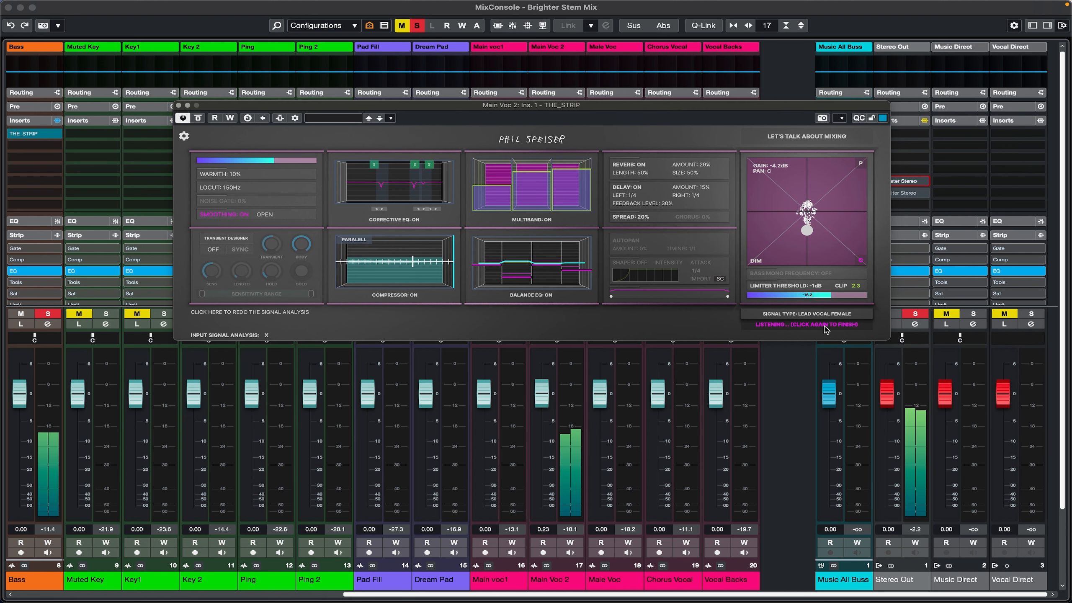
click(825, 326)
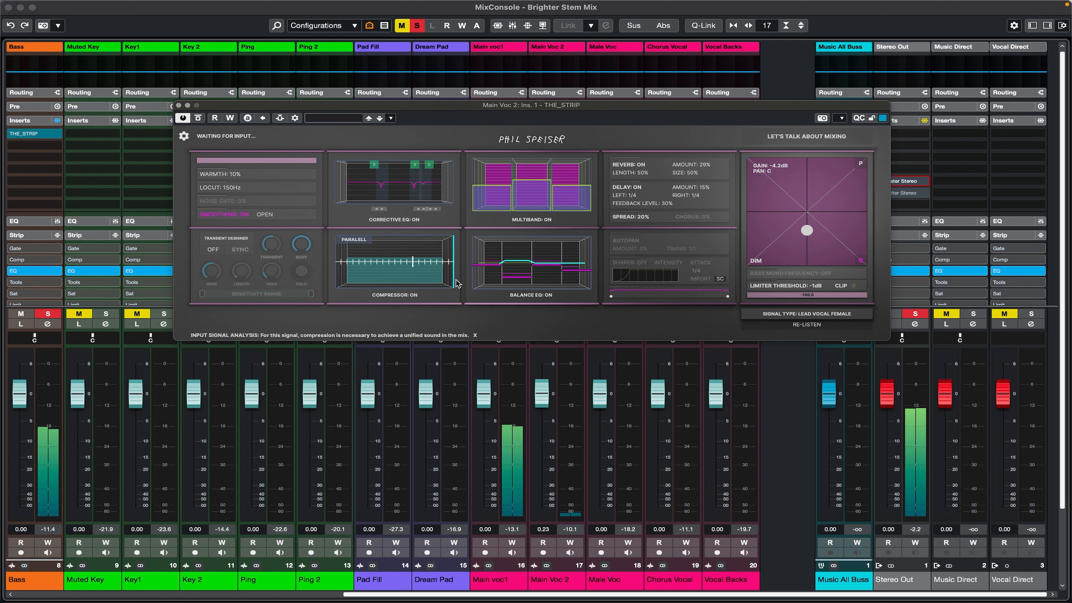
Lower the output gain in Main Voc 2's THE_STRIP to -4.6 dB and close the plug-in window
mouse_move(533, 284)
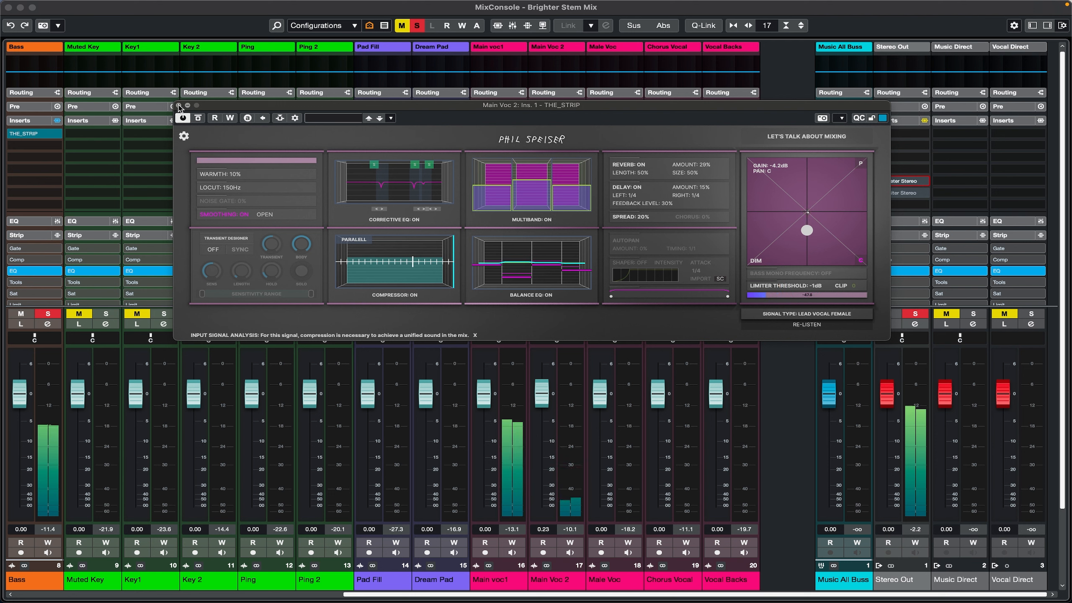
mouse_move(808, 235)
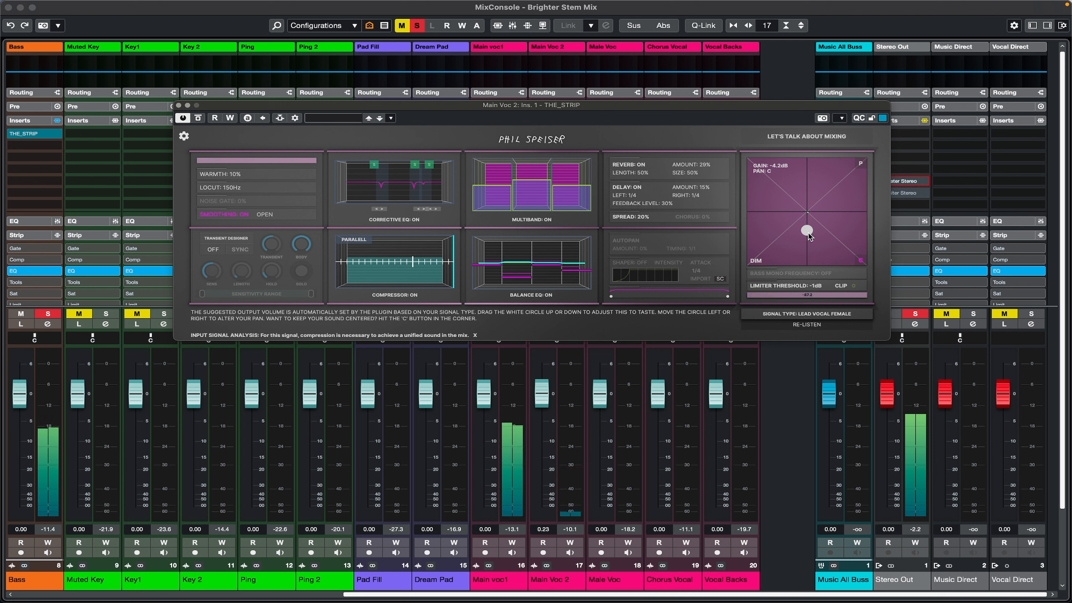
drag(808, 234, 809, 237)
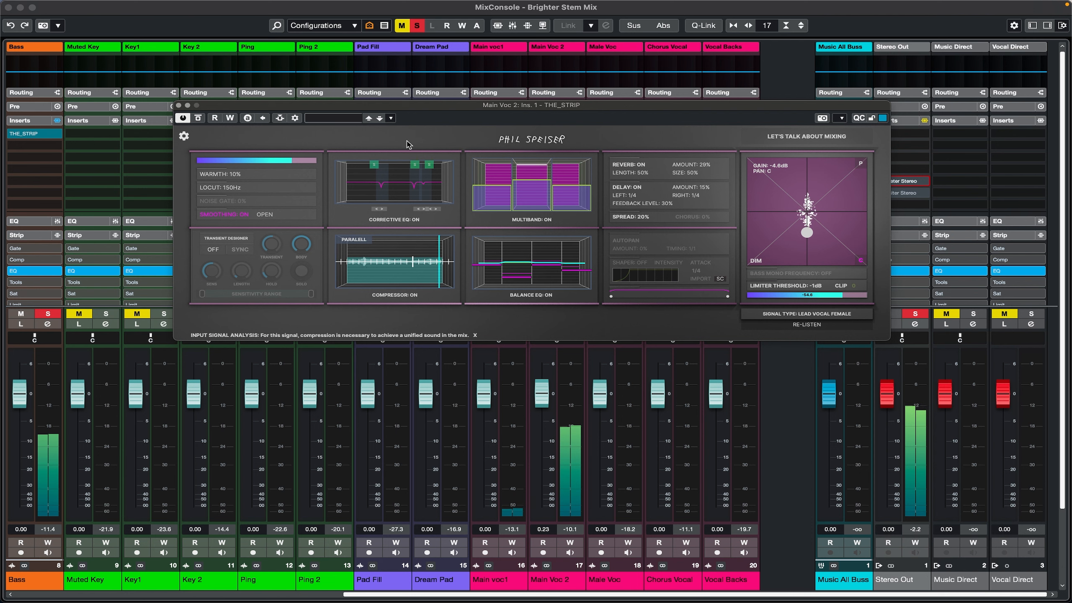
click(178, 105)
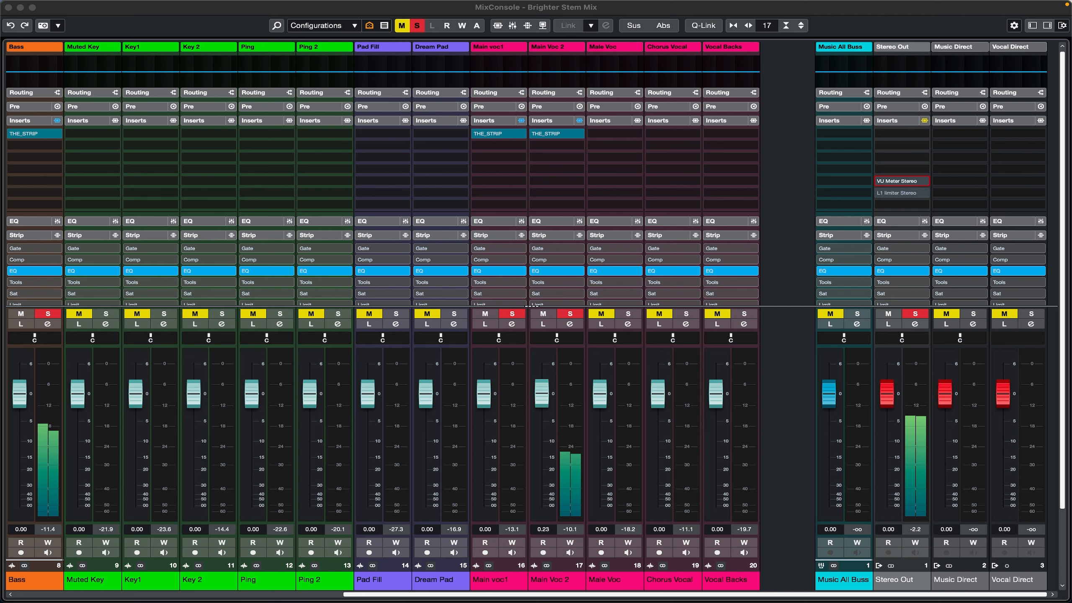
Solo Male Voc and lower the Support Kick fader to -6.02
click(628, 313)
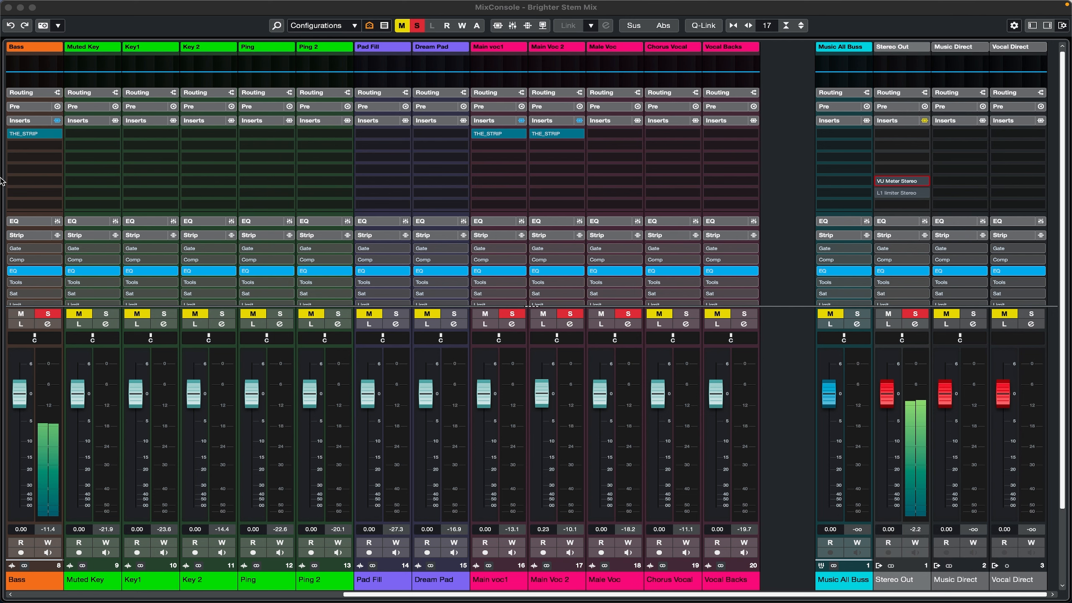
drag(348, 594, 26, 591)
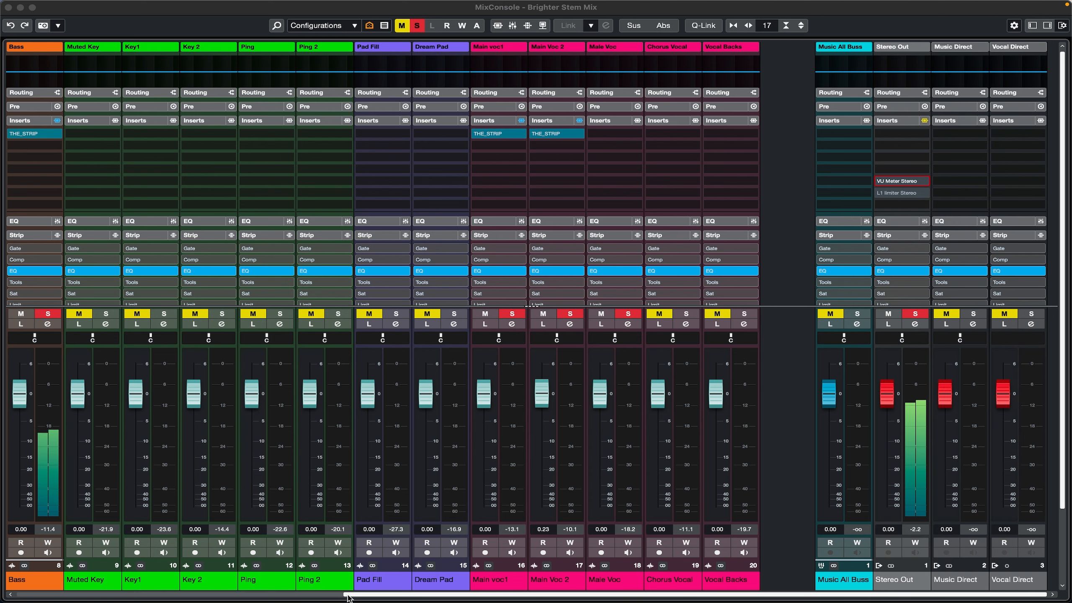
drag(83, 406, 88, 439)
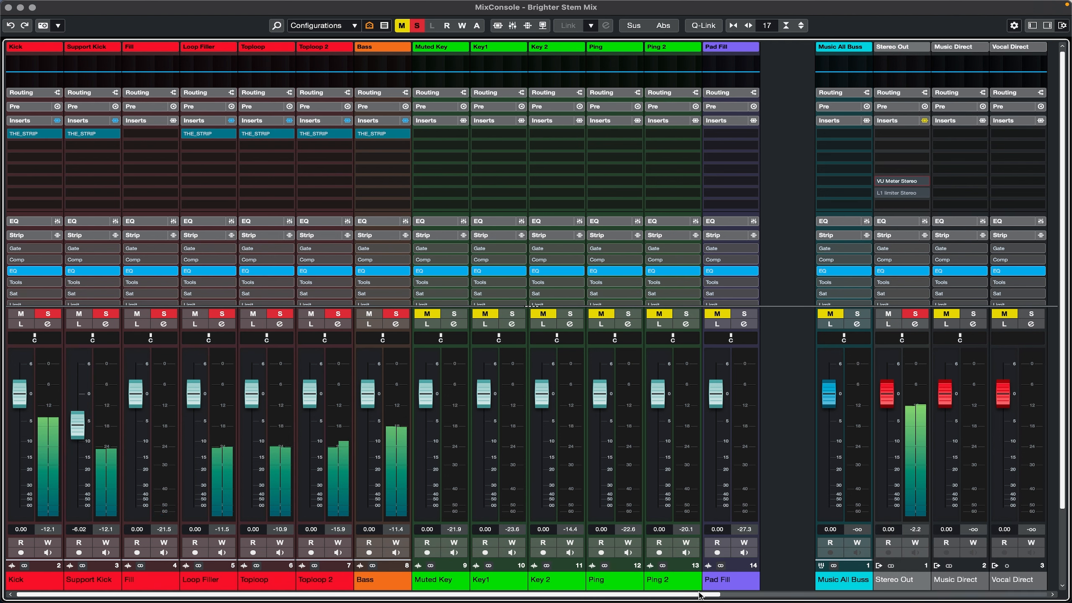
Search the effects for "the_" and load THE_STRIP into Male Voc's first insert slot
scroll(745, 599, right, 6)
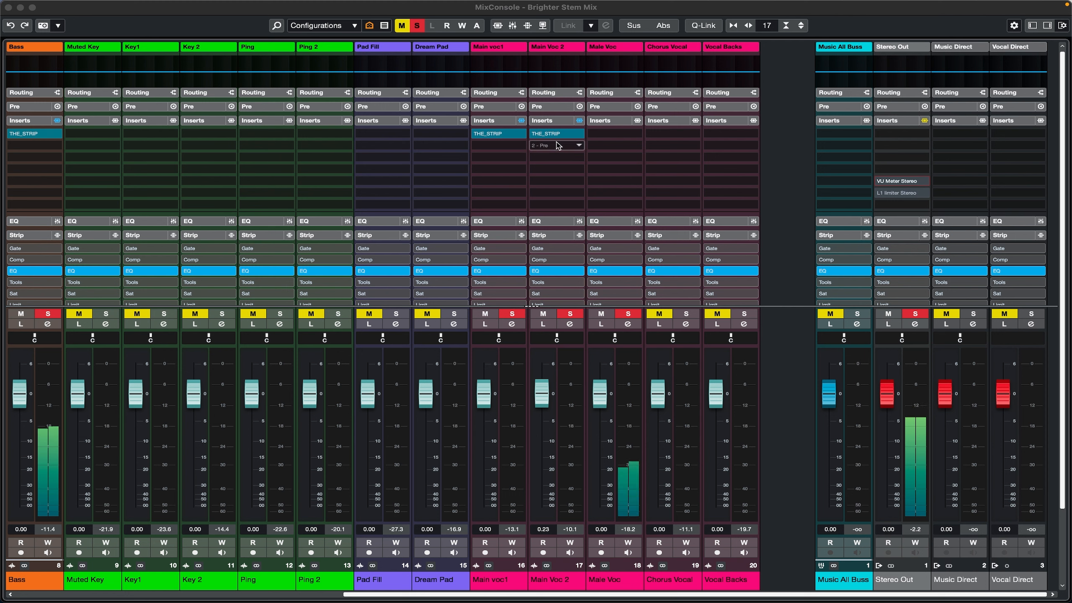
click(639, 134)
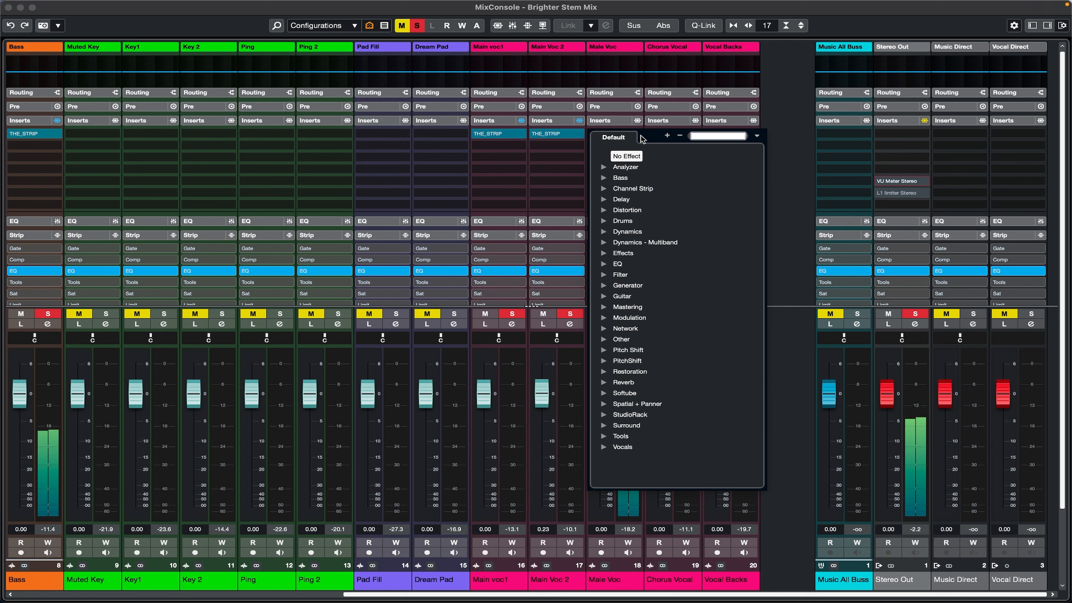
text(the_)
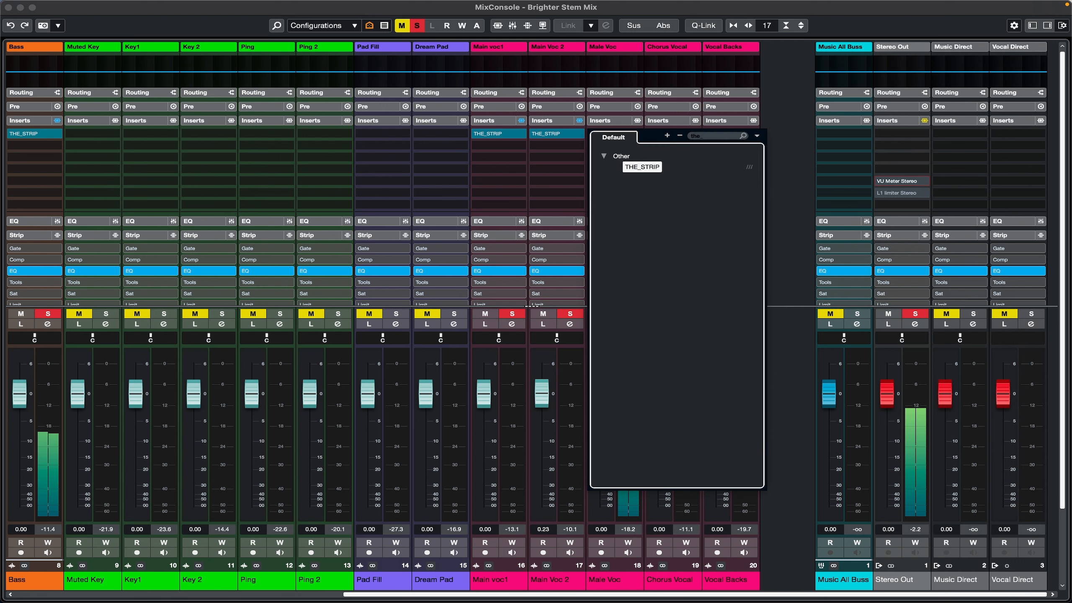
click(642, 167)
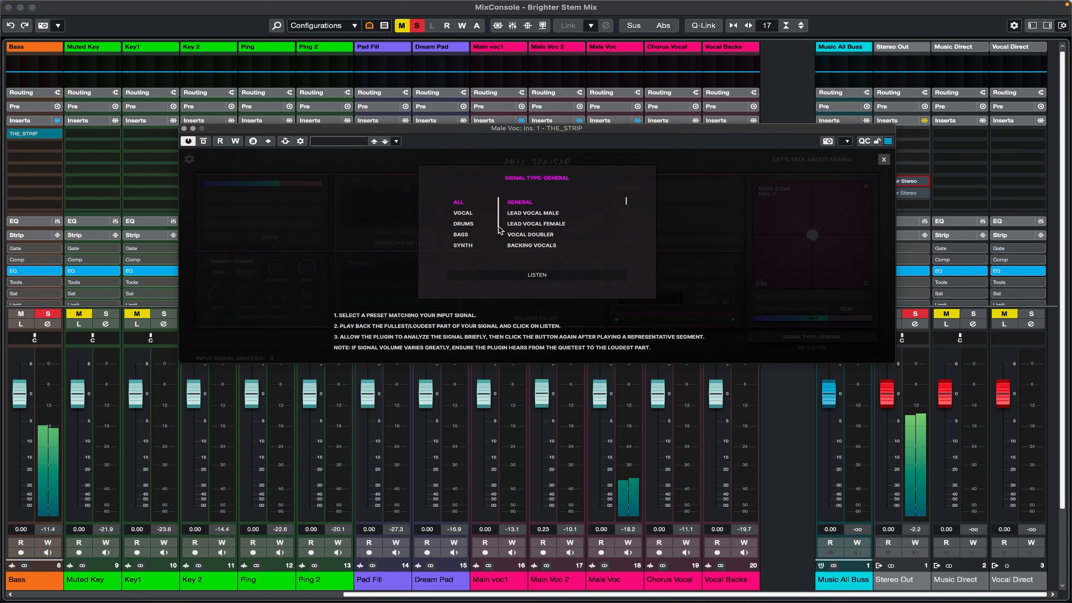
Have THE_STRIP analyse Male Voc with the Lead Vocal Male signal type
click(529, 216)
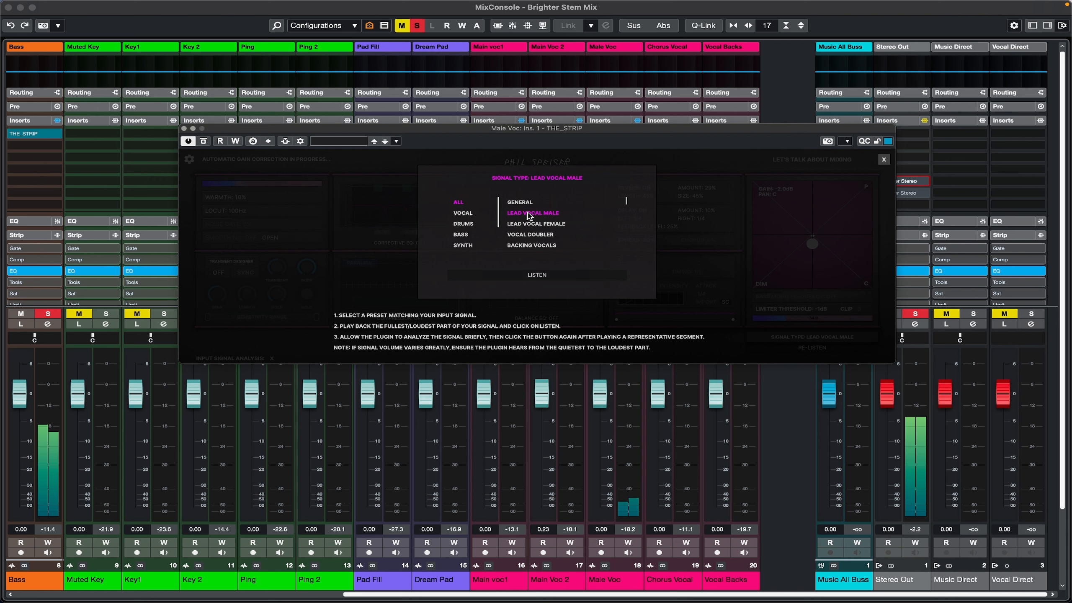
click(537, 276)
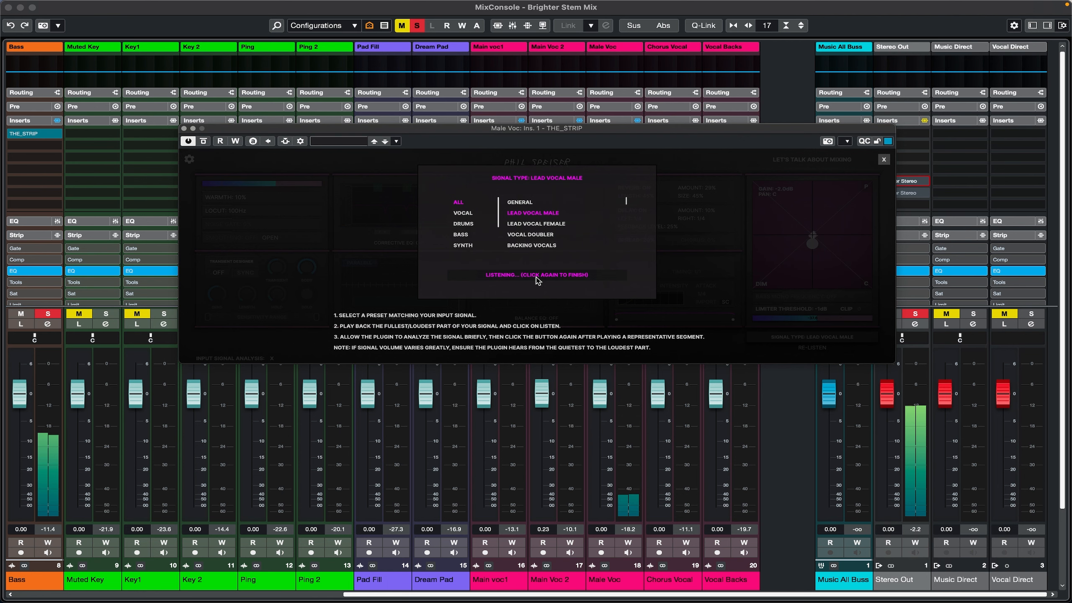
click(538, 279)
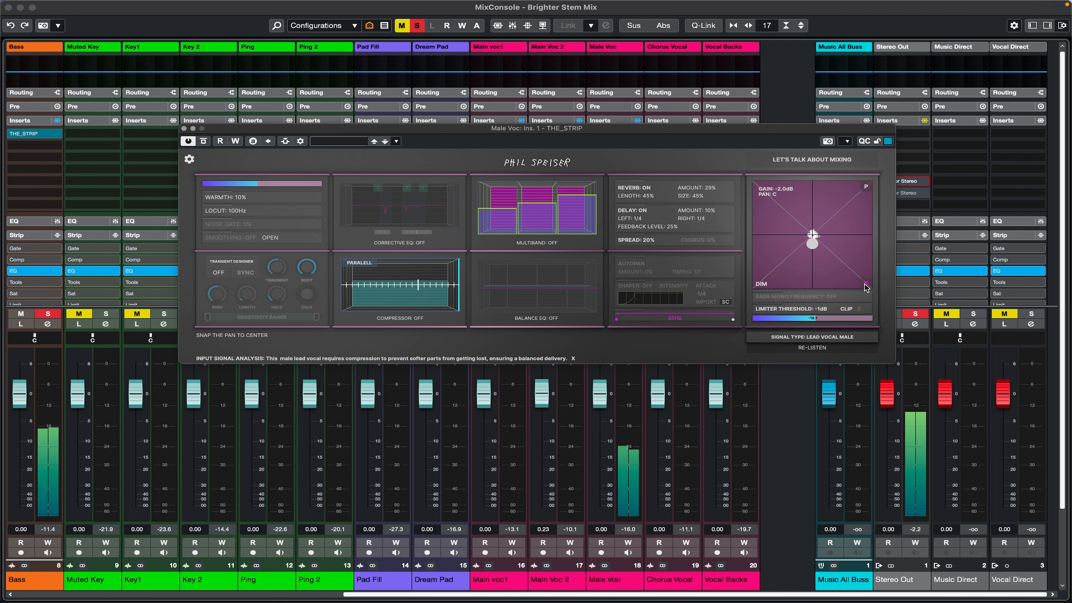
Lower Male Voc's output gain to -4.8 dB, turn on its Balance EQ and pull down the two middle bands
drag(813, 244, 813, 255)
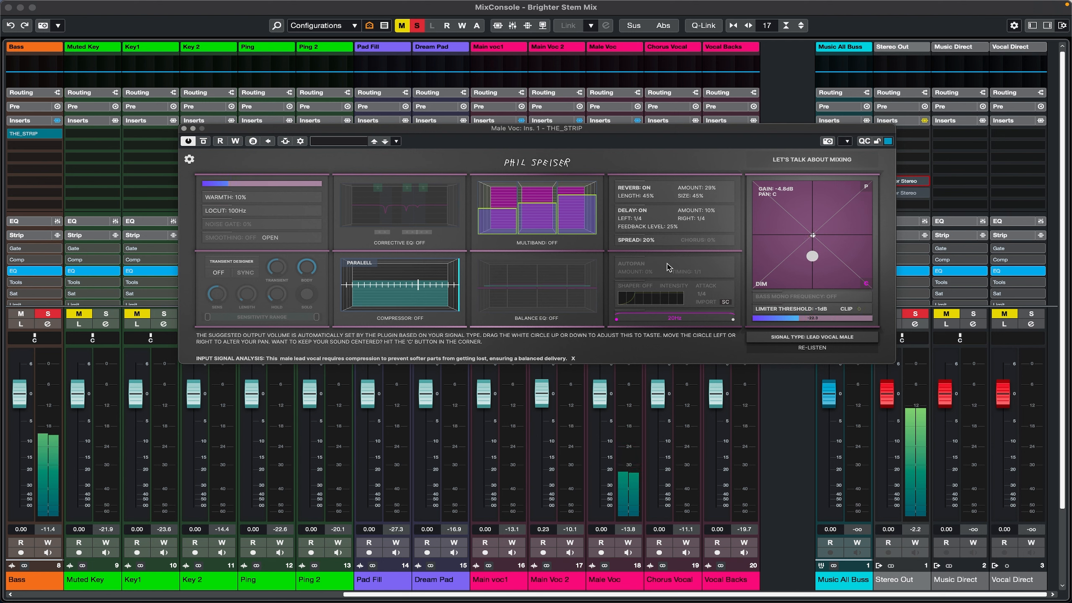
click(548, 319)
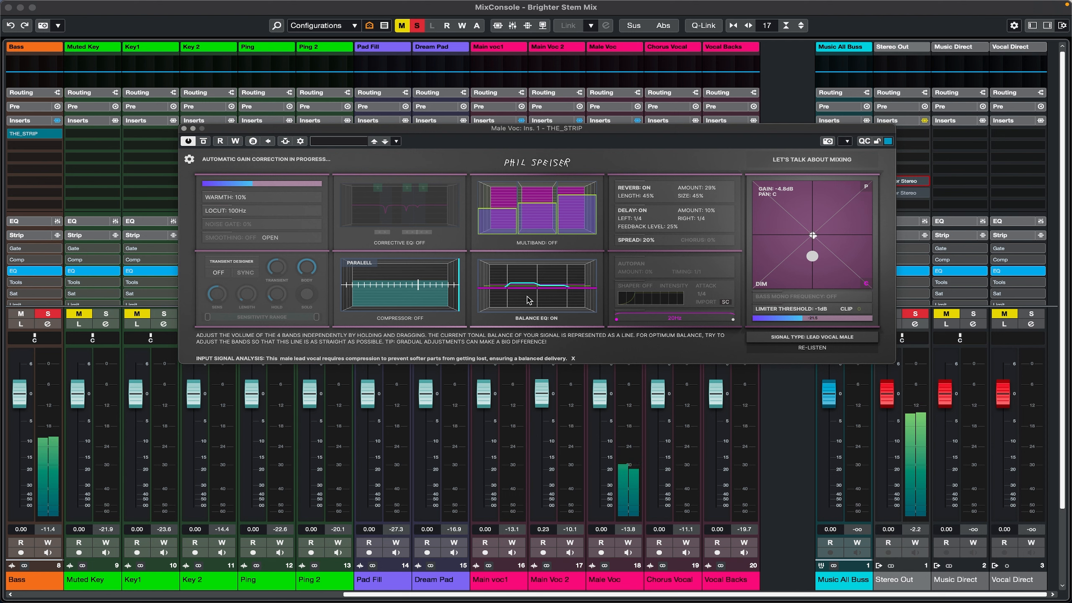
drag(524, 288, 523, 291)
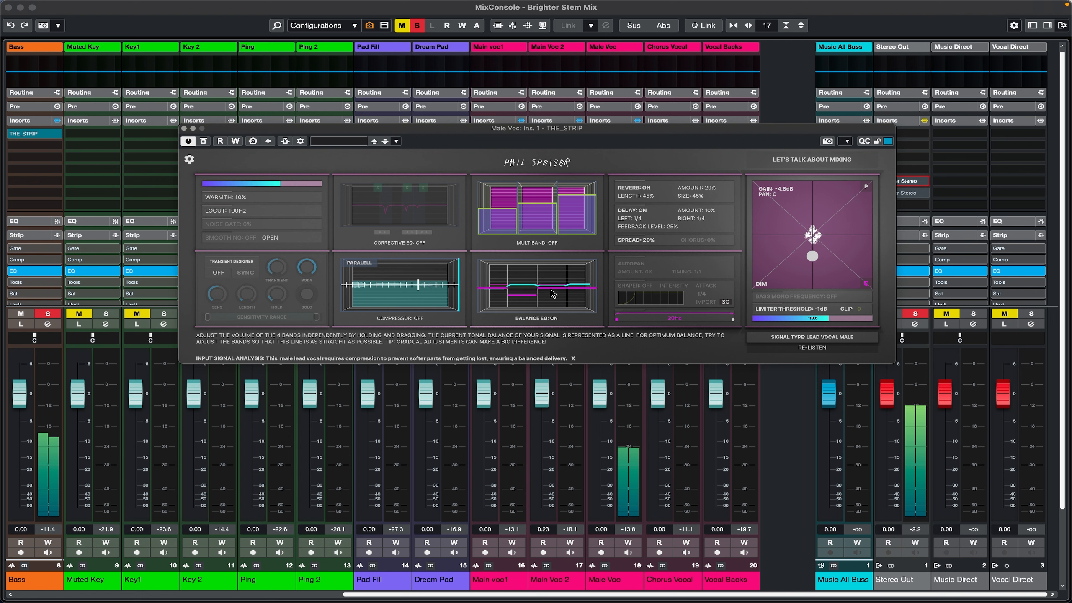
drag(552, 292, 551, 294)
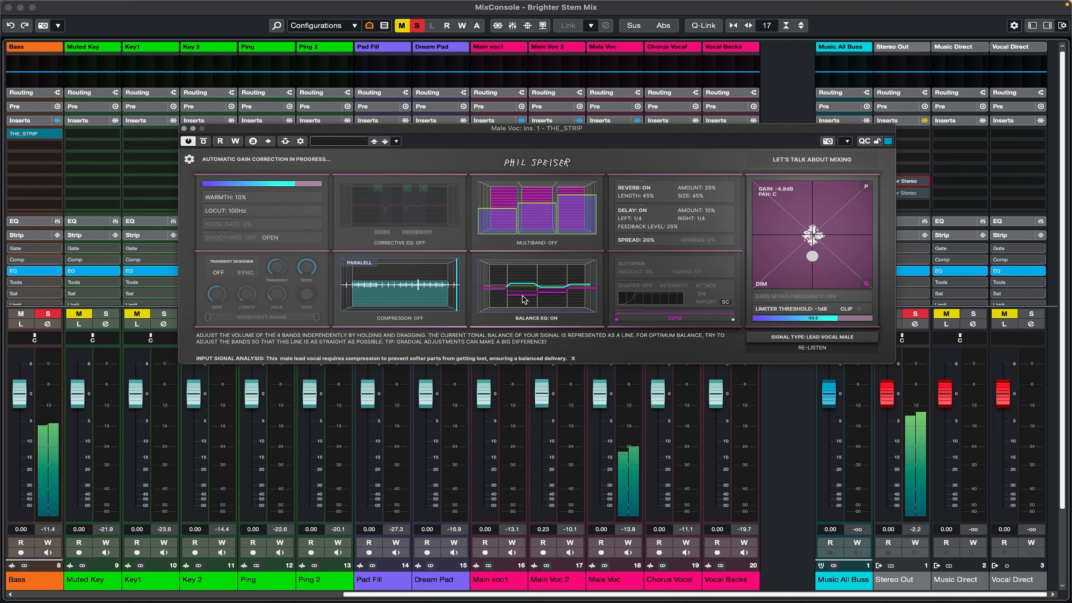
drag(524, 297, 524, 298)
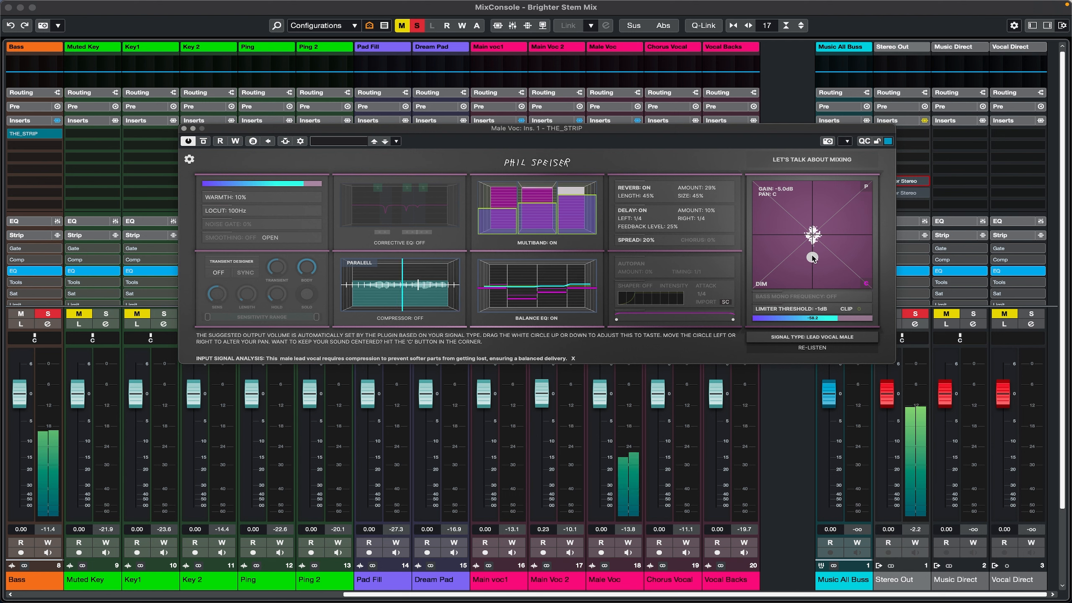
Audition the middle Corrective EQ notch on Male Voc in solo and adjust the output gain to -4.5 dB
drag(813, 257, 814, 252)
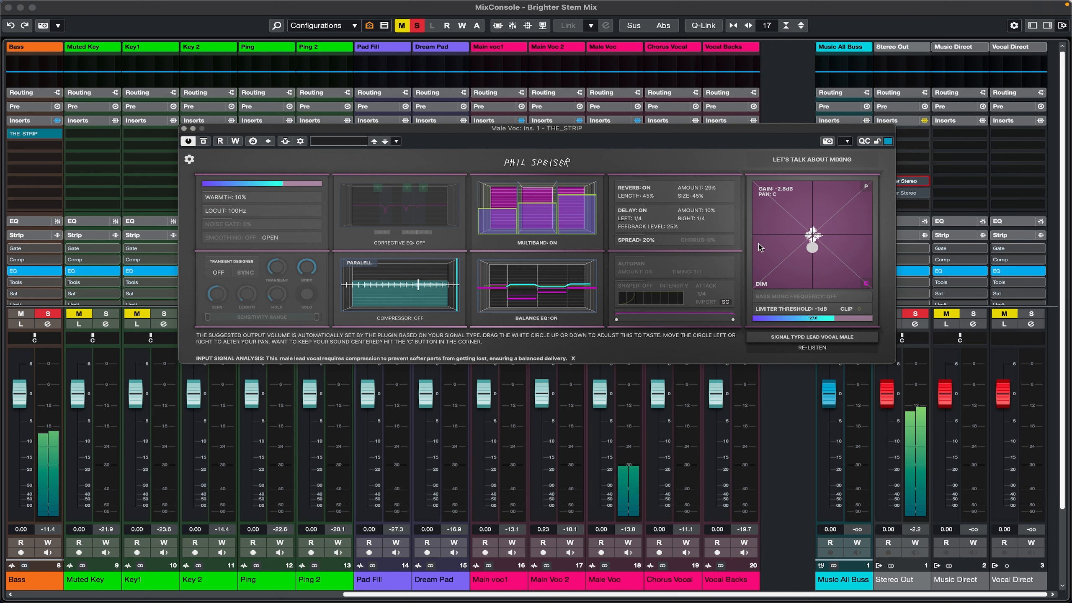
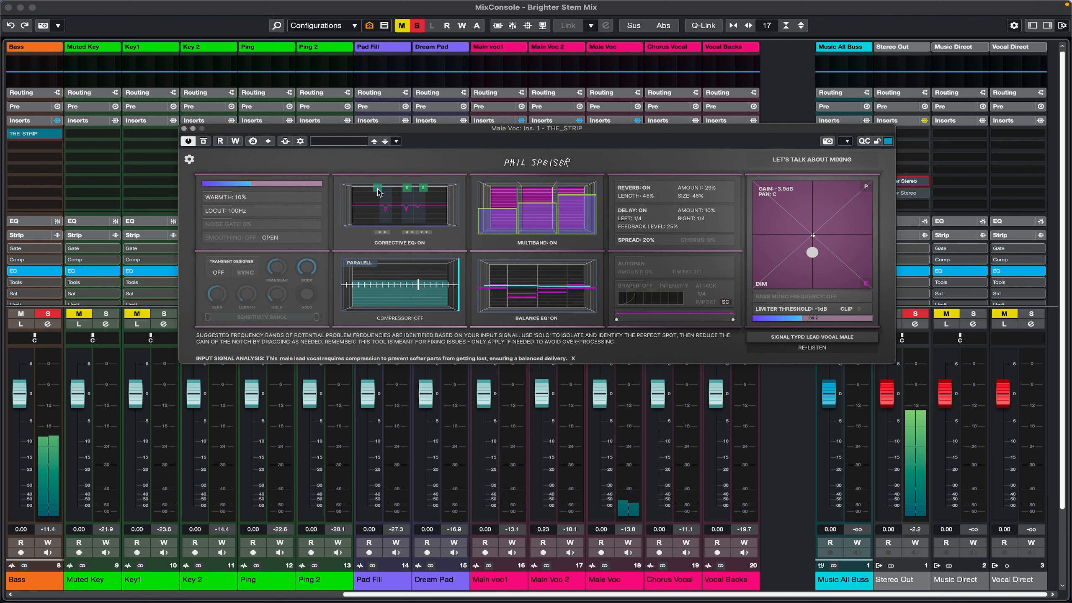
click(407, 190)
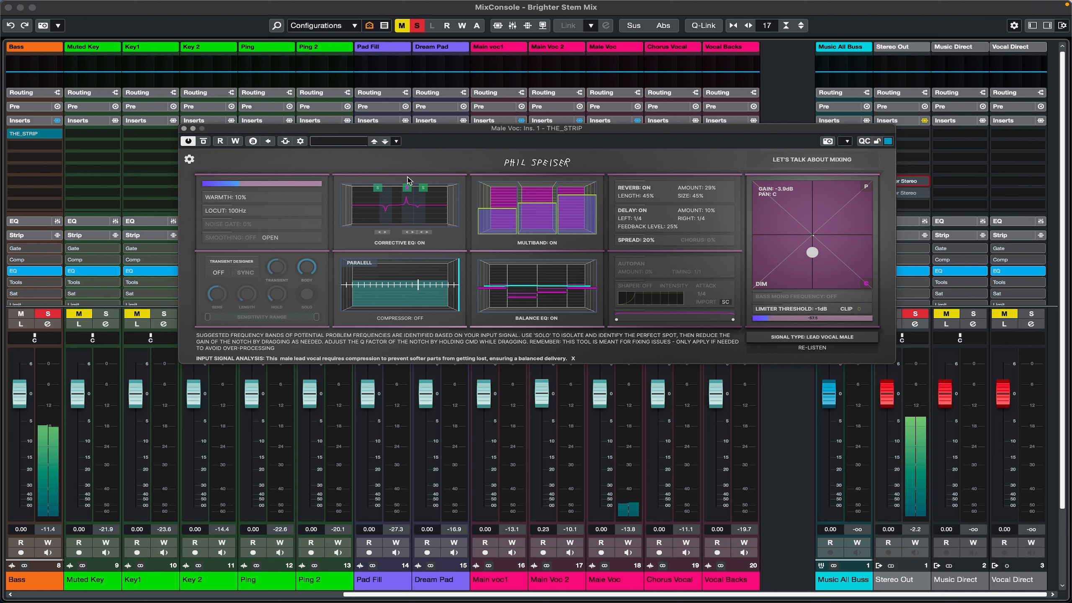
click(407, 187)
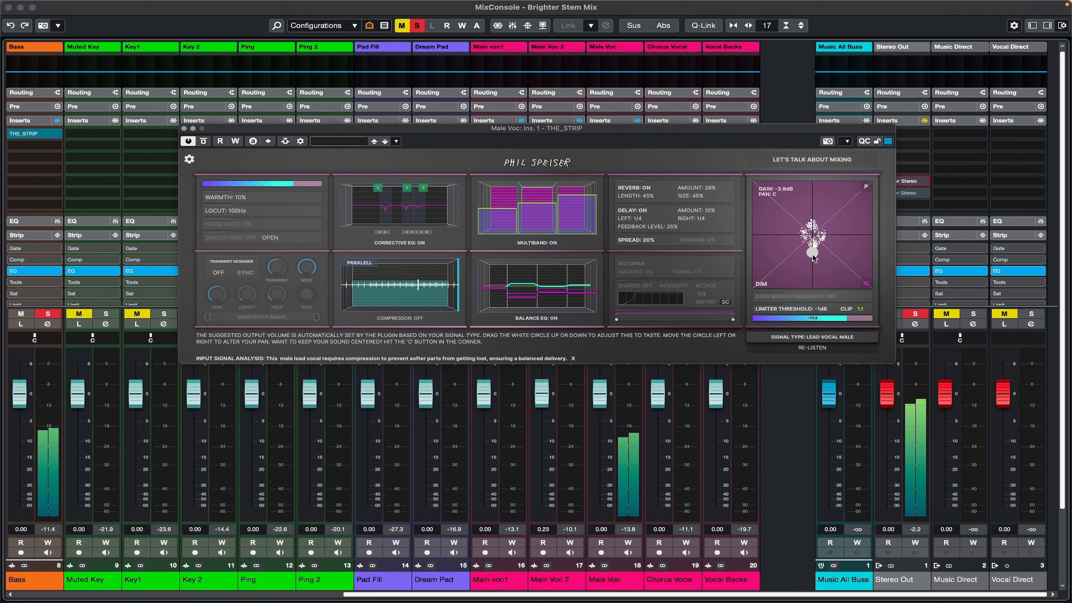
drag(812, 252, 813, 258)
Enable Smoothing on Male Voc, compare it with the bypassed signal, and close the plug-in window
click(257, 238)
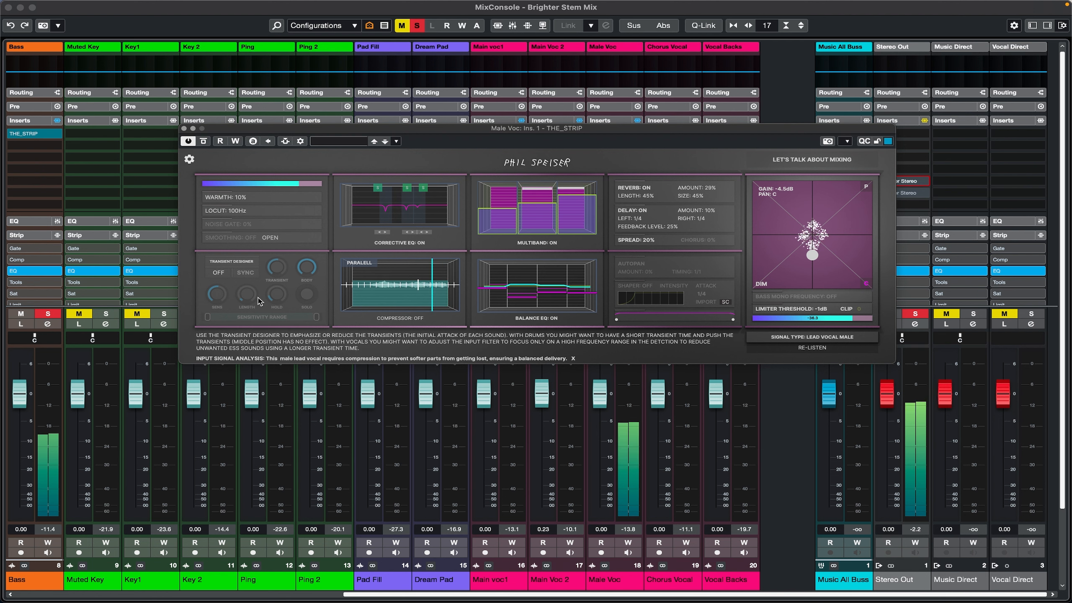
click(266, 238)
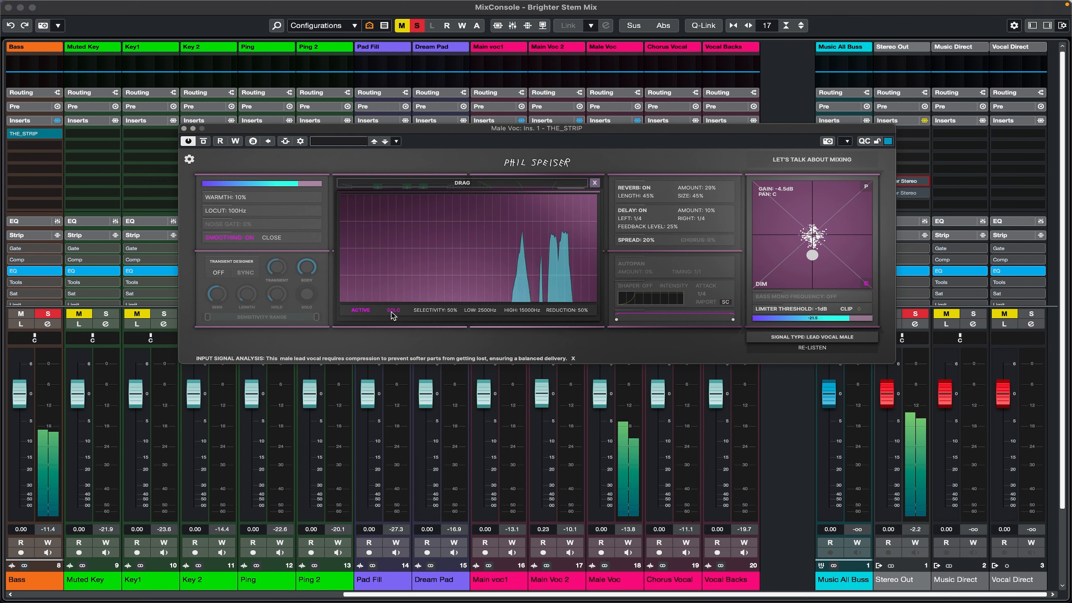
click(252, 238)
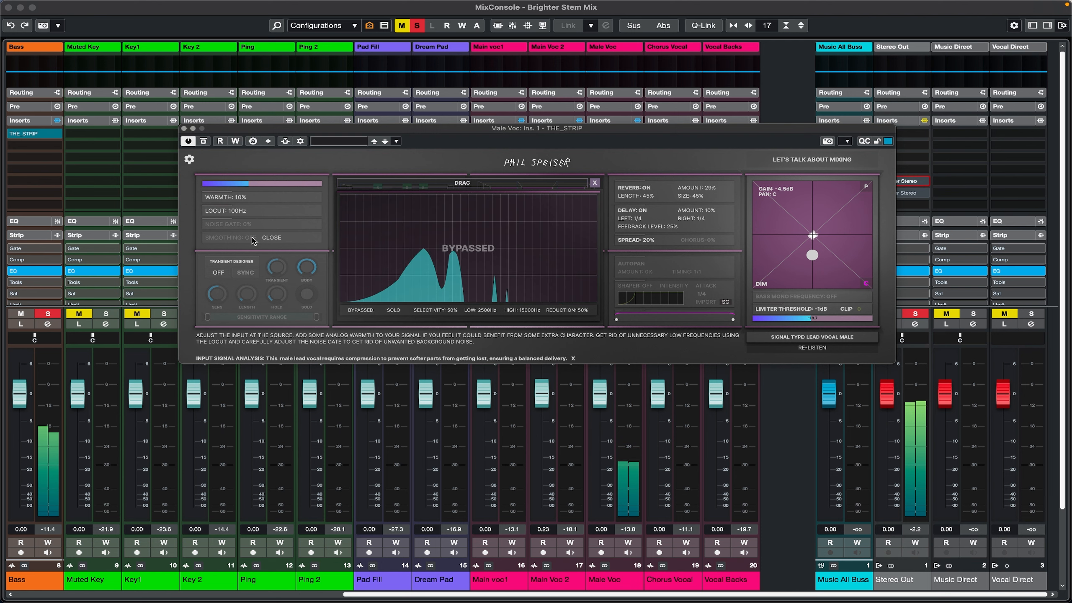
click(253, 239)
click(271, 238)
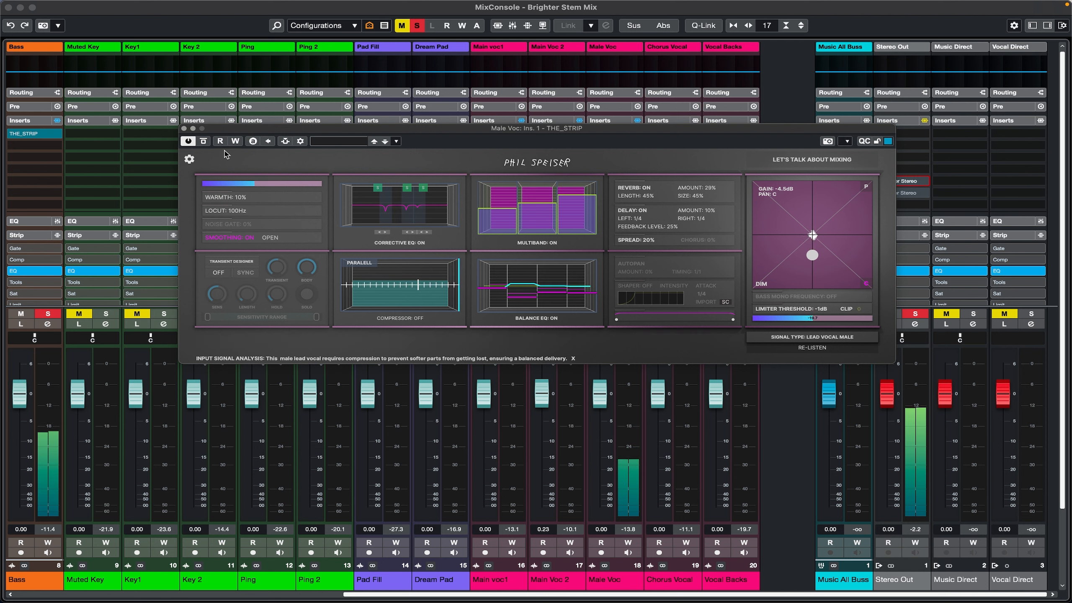
click(184, 129)
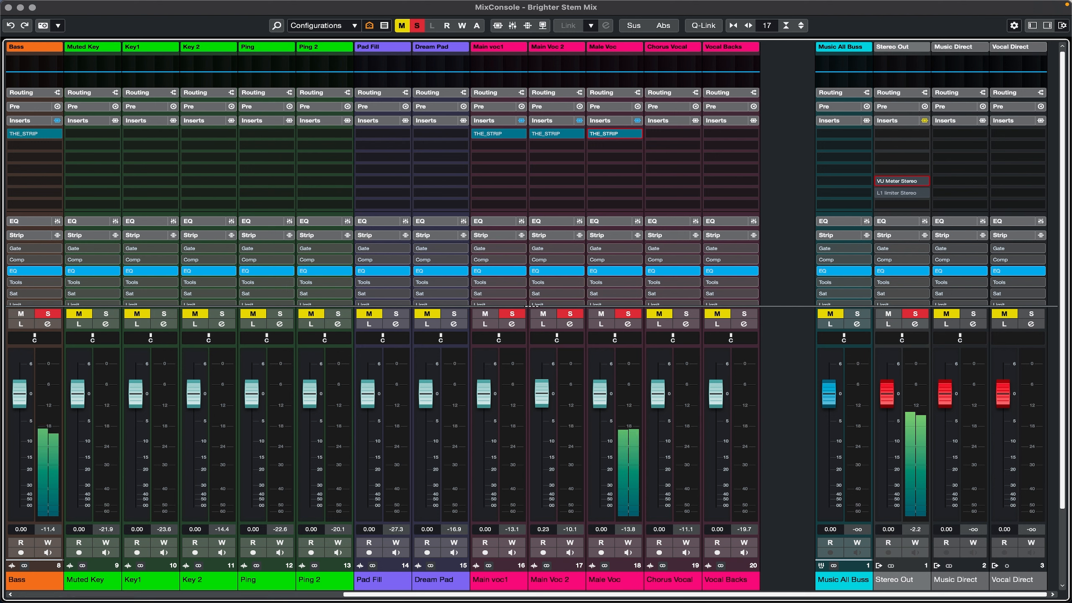
Solo Chorus Vocal, search the effects for "the_strip" and load THE_STRIP into its first insert slot
click(686, 313)
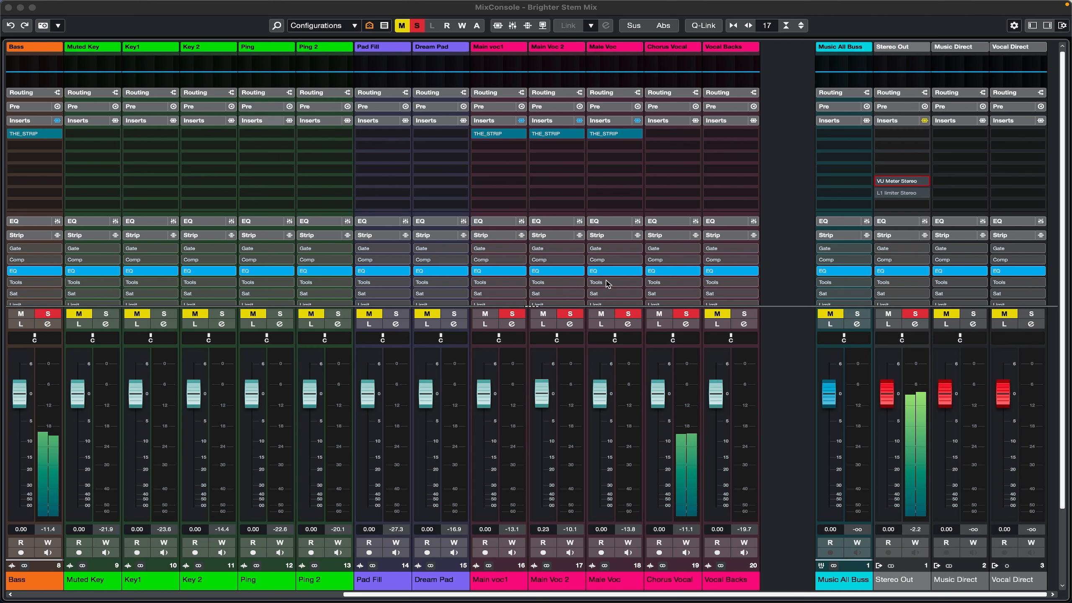
click(686, 134)
text(the)
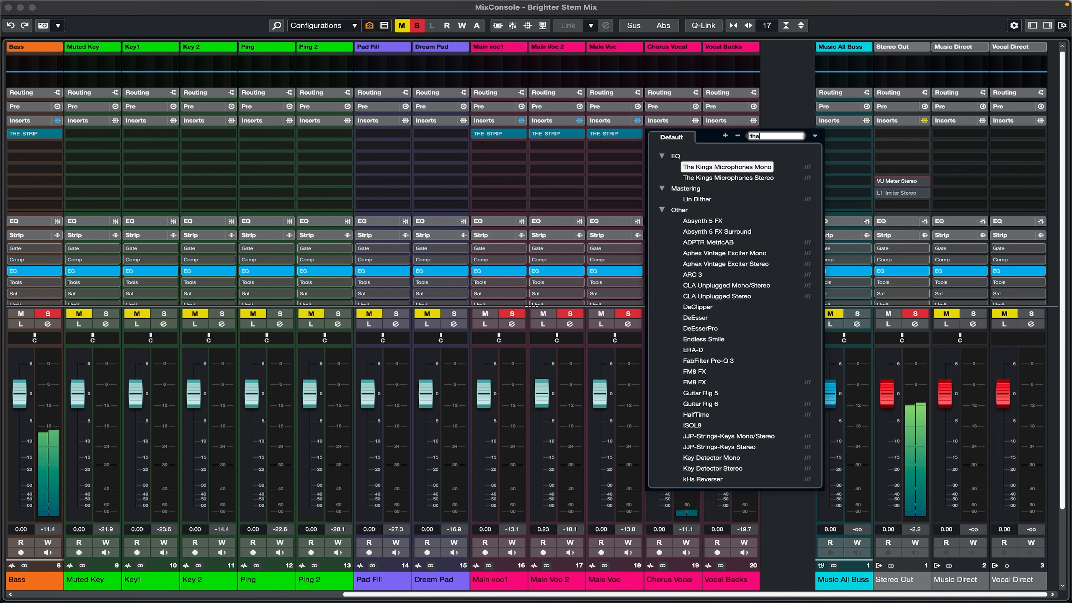
text(_strip)
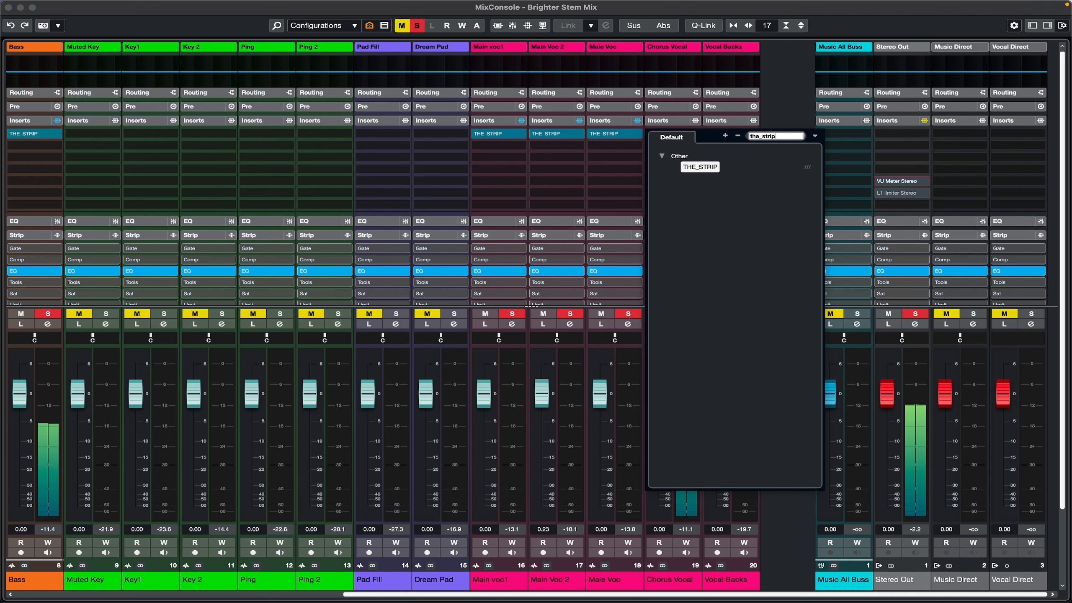
click(699, 169)
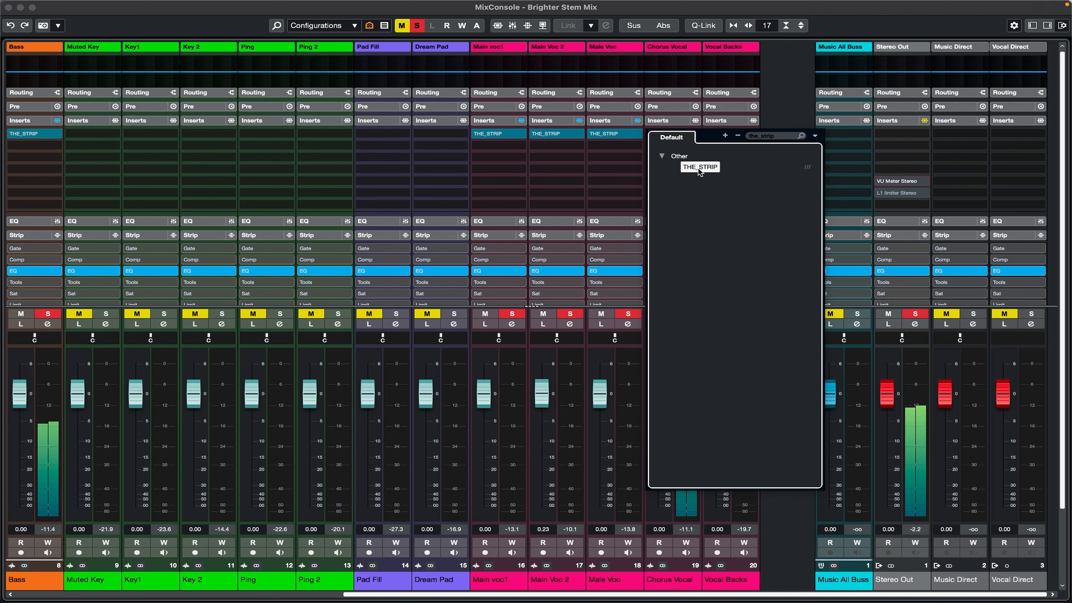
click(699, 168)
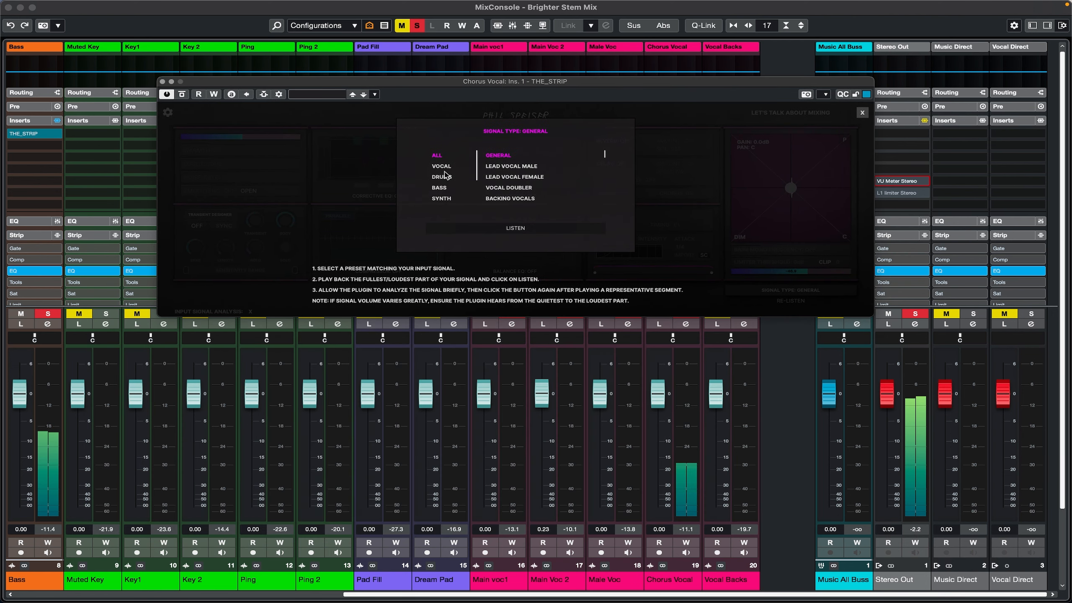
Have THE_STRIP analyse Chorus Vocal with the Lead Vocal Female signal type and repeat the analysis once
click(454, 166)
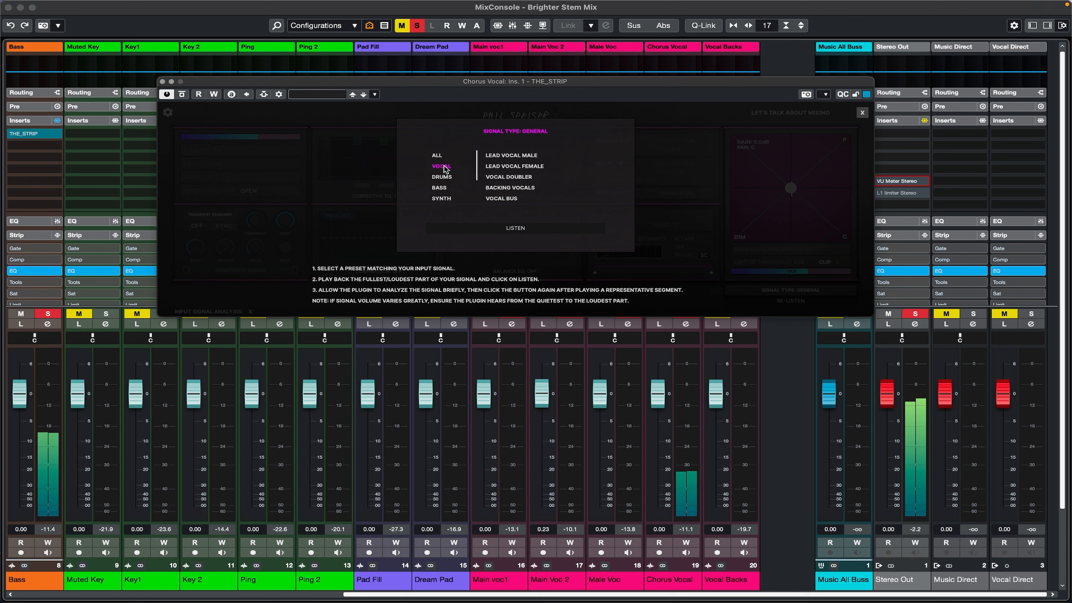
click(519, 189)
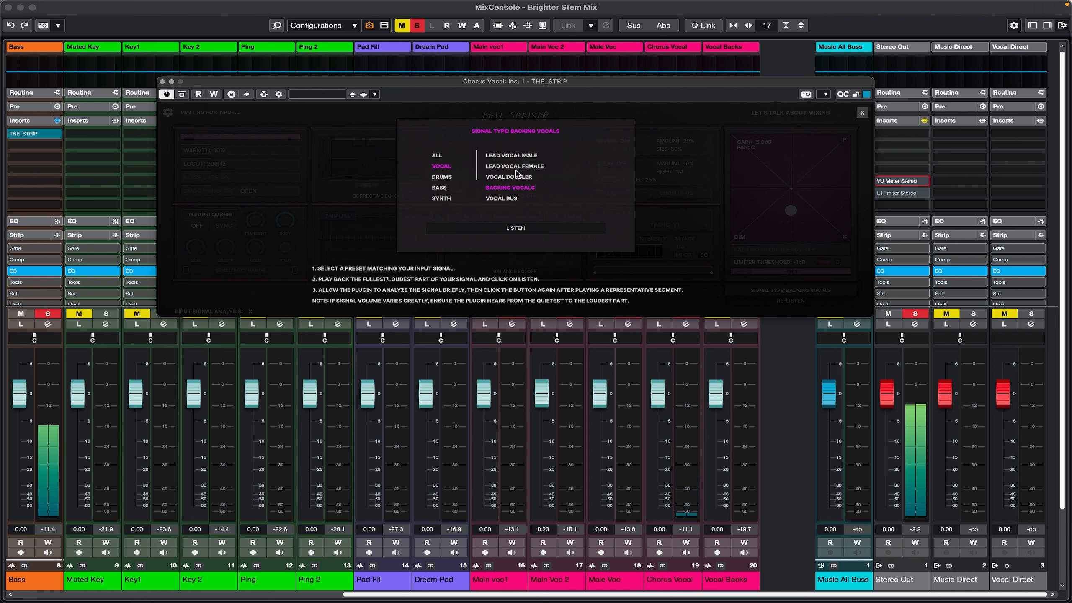
click(515, 230)
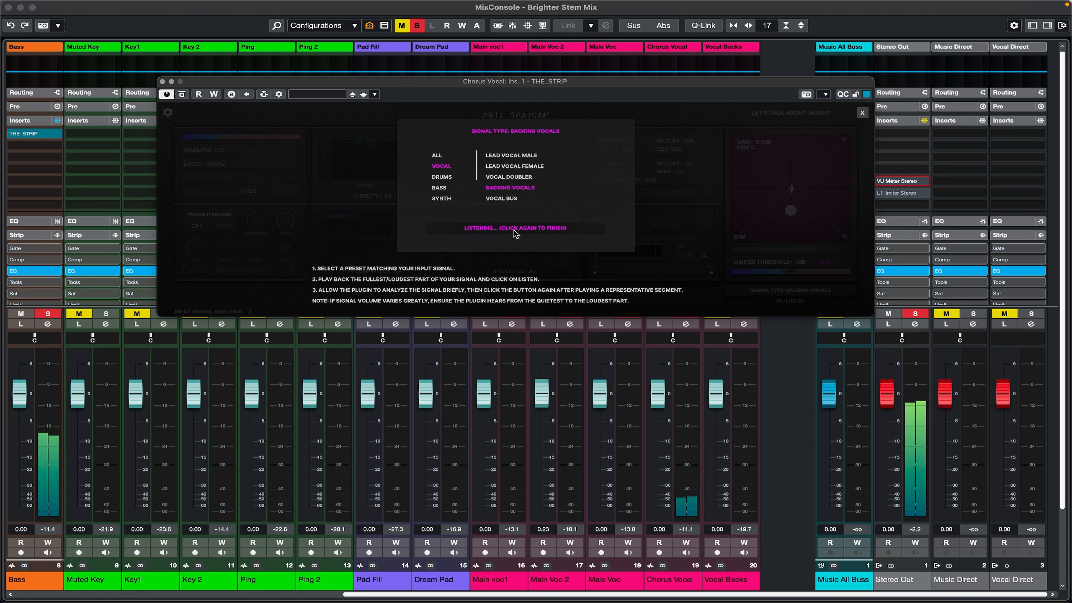
click(521, 157)
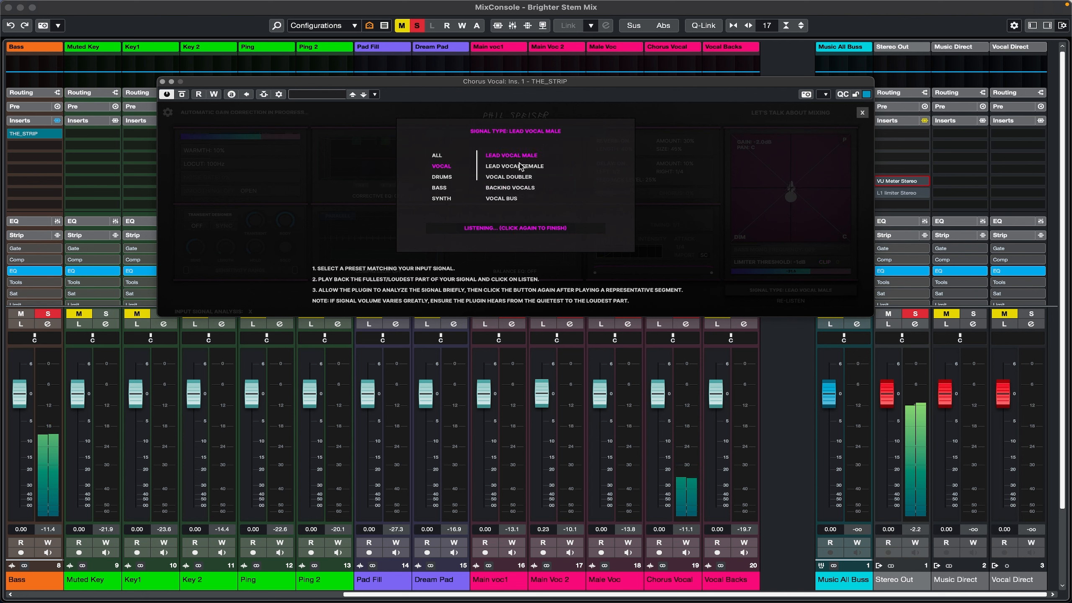
click(520, 166)
click(512, 229)
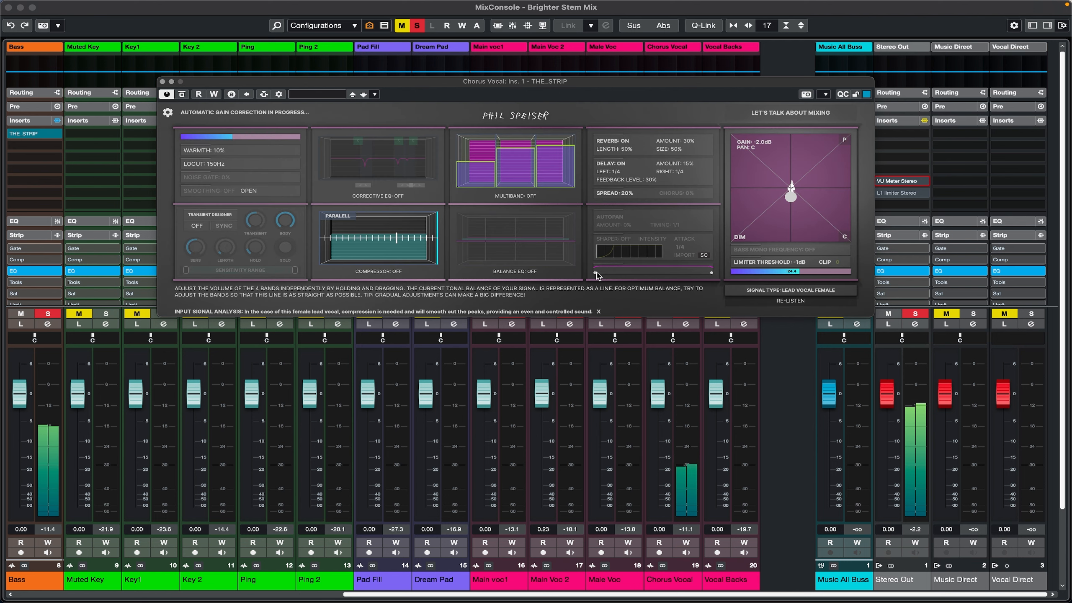
click(782, 301)
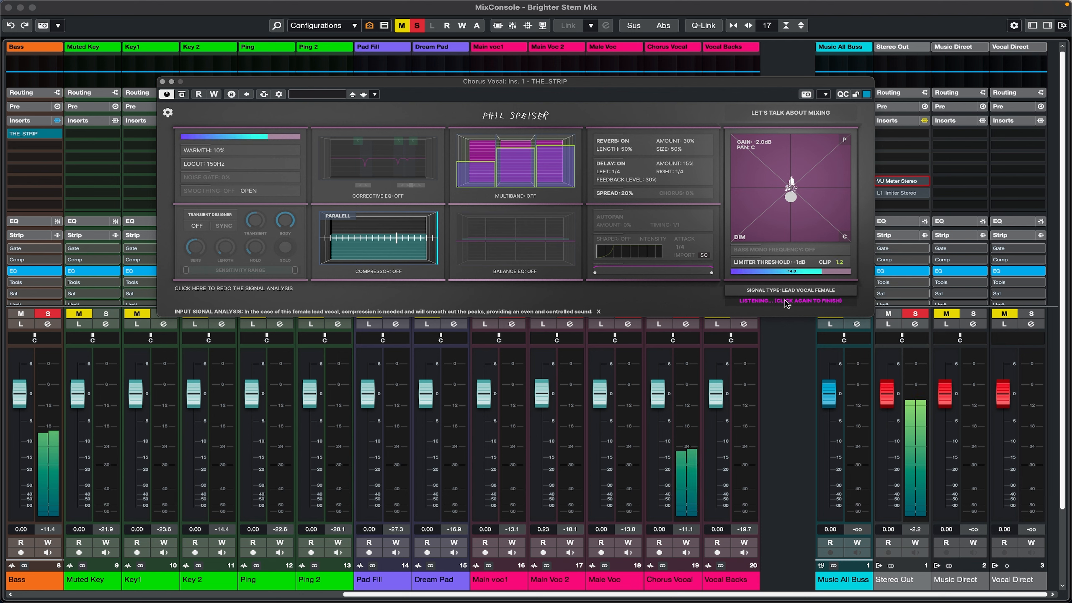
click(786, 303)
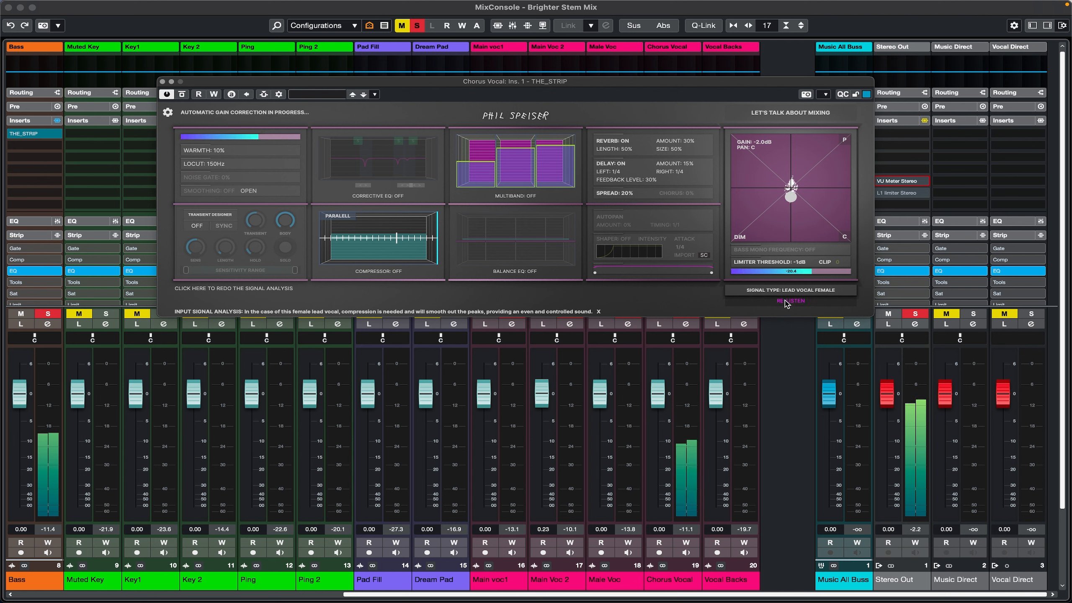
Turn on Multiband and Balance EQ for Chorus Vocal and lower the low-mid band of the Balance EQ
click(538, 184)
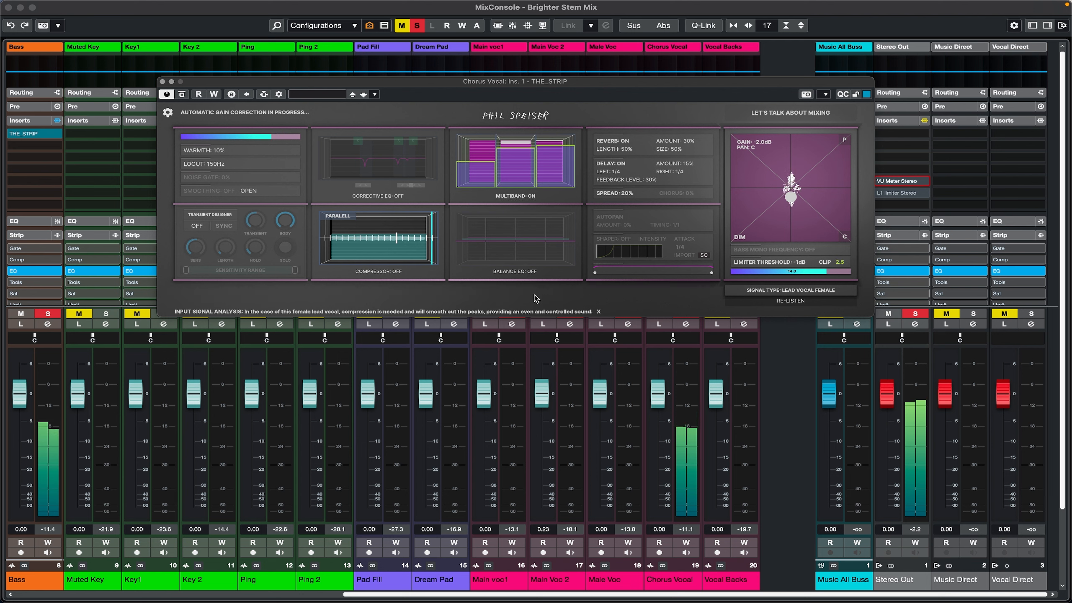
click(495, 262)
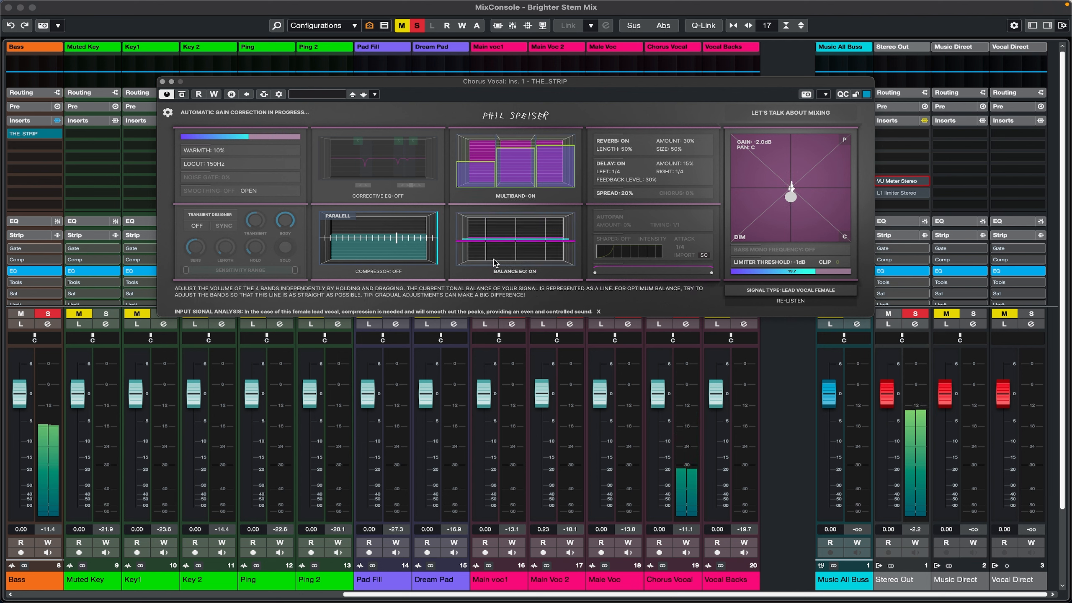
drag(500, 241, 501, 248)
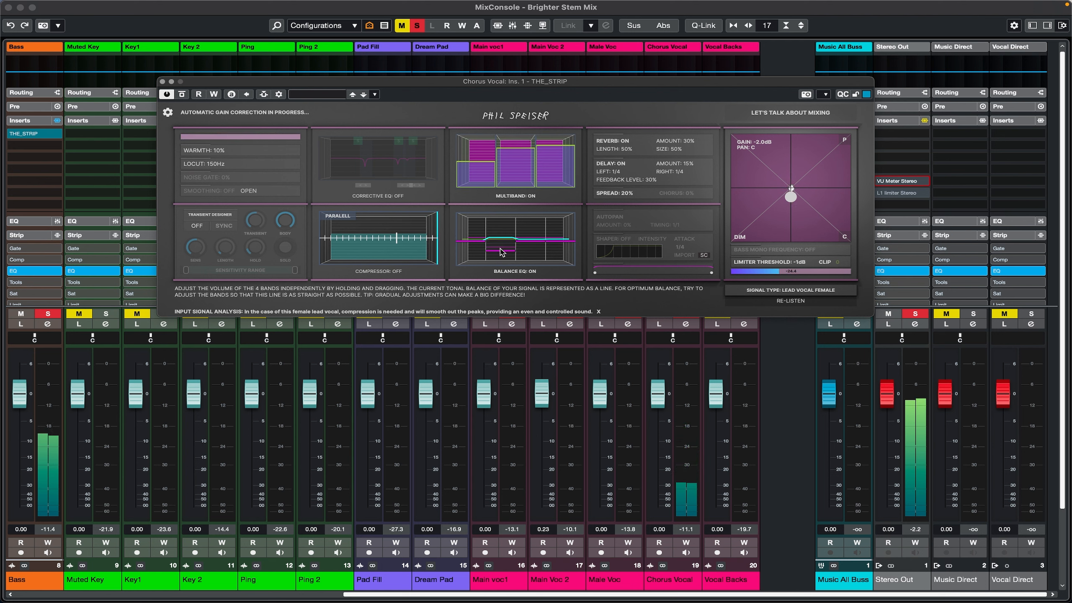
Set the Chorus amount on Chorus Vocal to 19% and readjust its Balance EQ bands
mouse_move(678, 242)
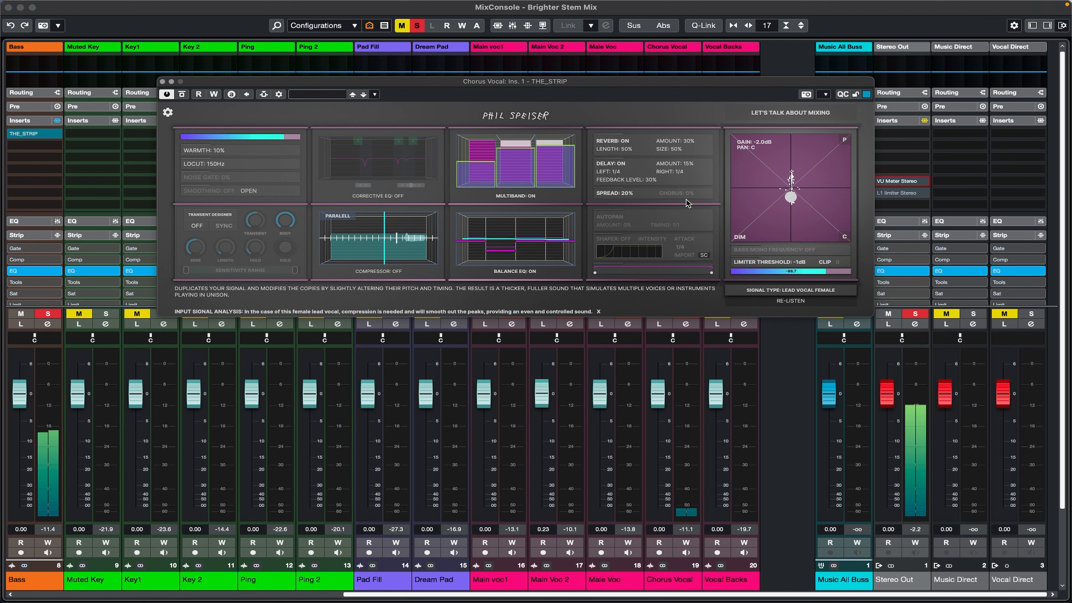
mouse_move(690, 190)
mouse_down()
mouse_move(695, 171)
mouse_move(696, 189)
mouse_up()
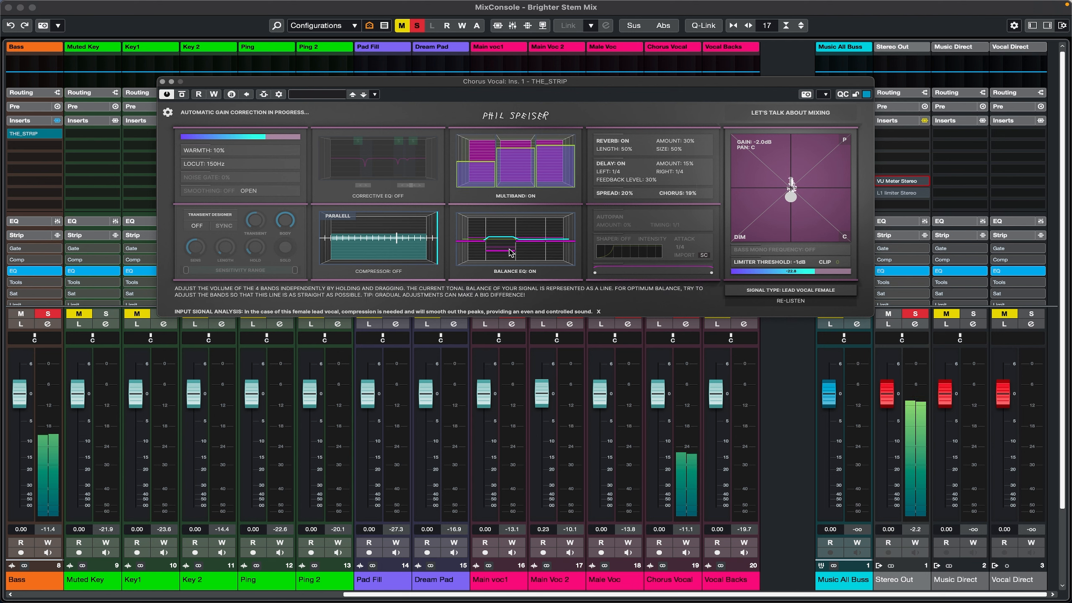
drag(511, 252, 565, 240)
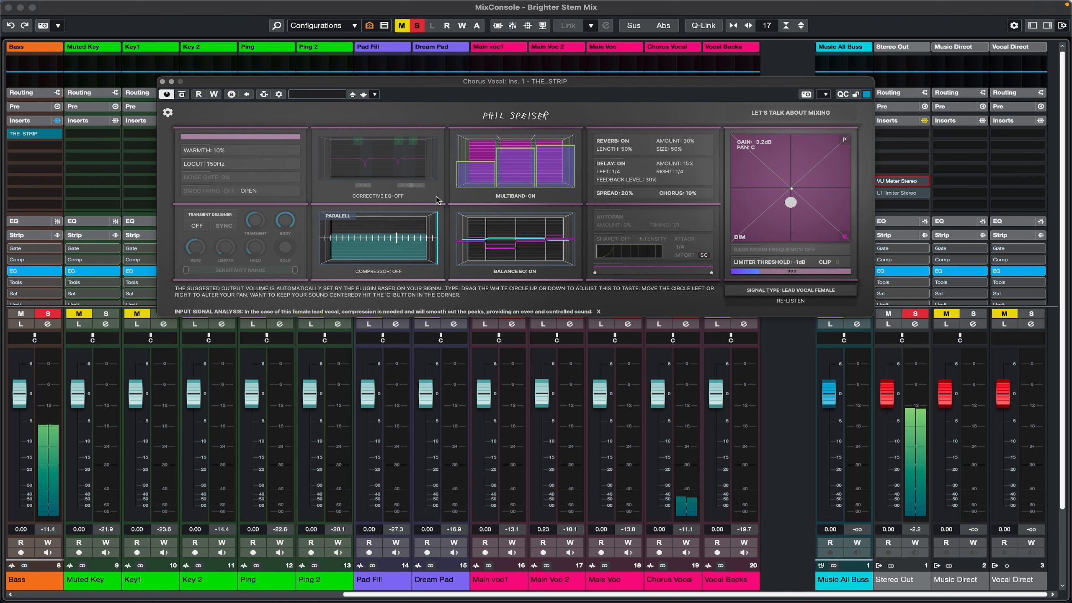
Enable Smoothing on Chorus Vocal and briefly audition the removed frequencies with the Smoothing solo
click(232, 192)
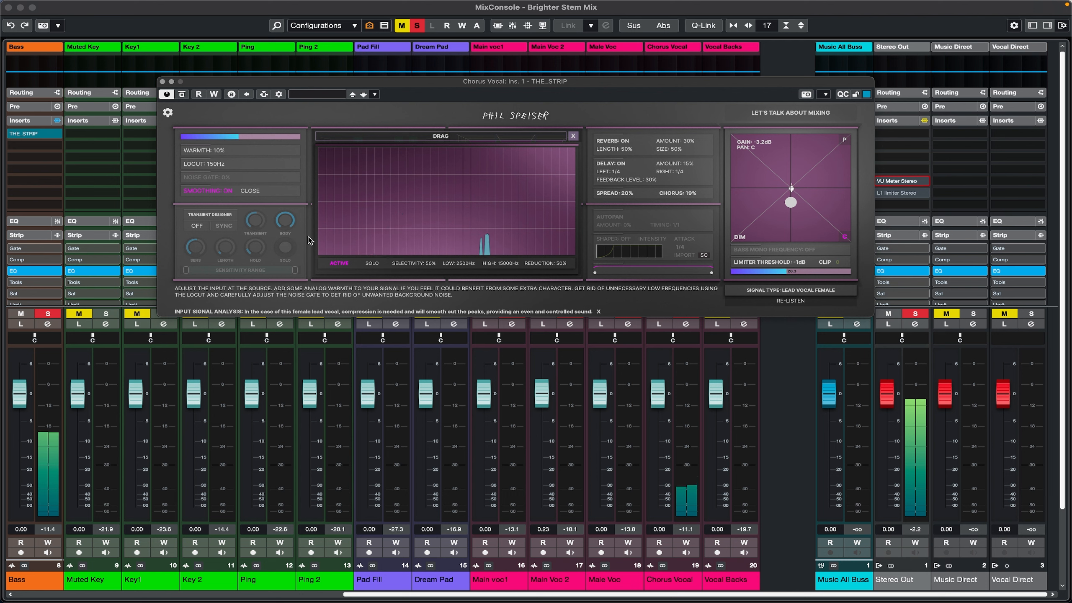
click(371, 264)
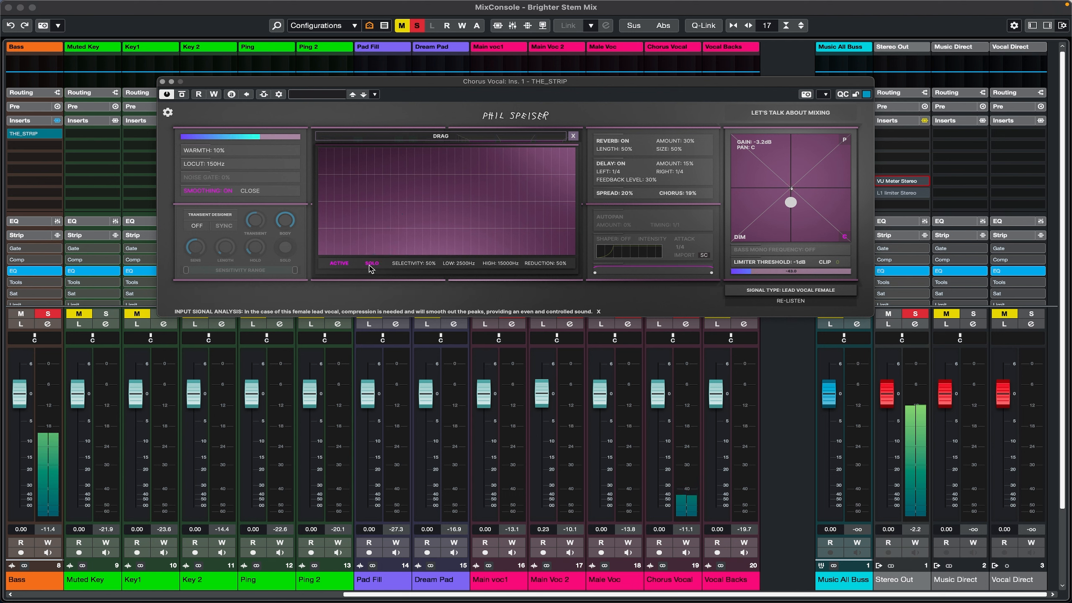
click(371, 265)
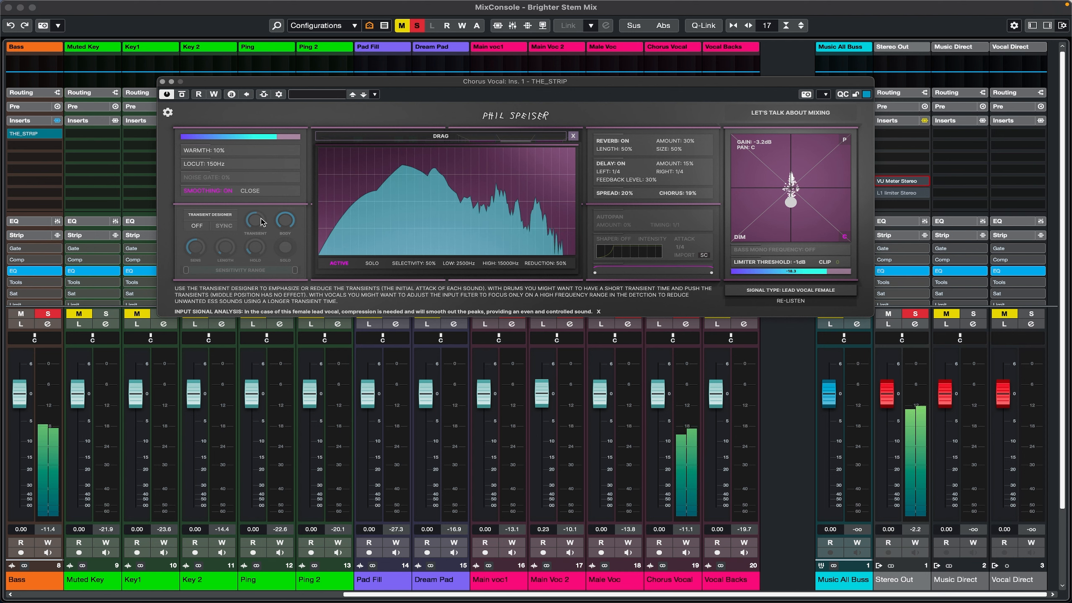
Leave the Smoothing display, turn on Corrective EQ for Chorus Vocal and close its plug-in window
click(250, 191)
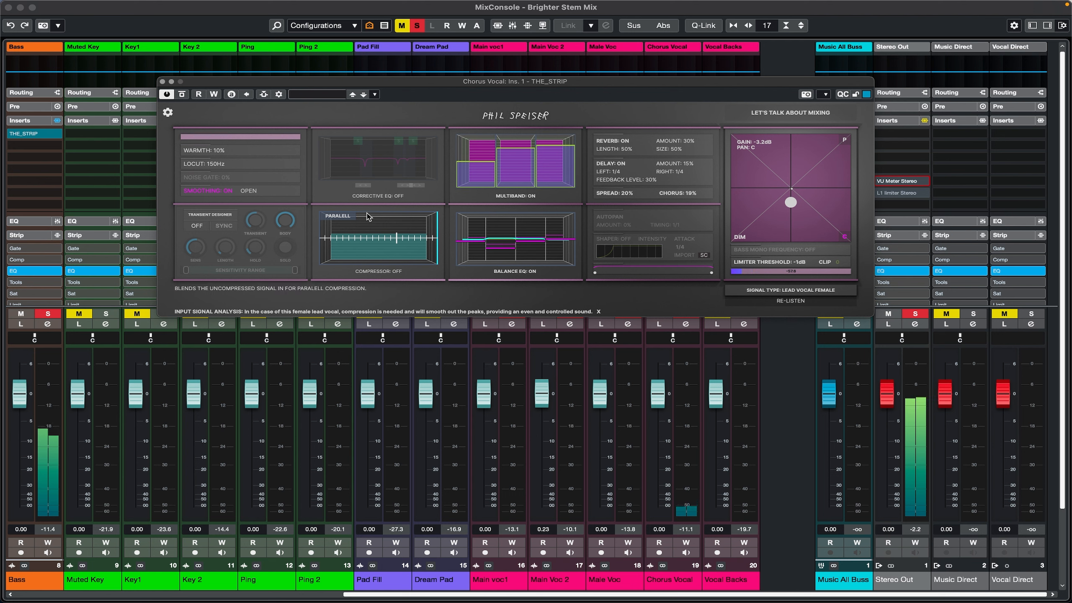
click(375, 198)
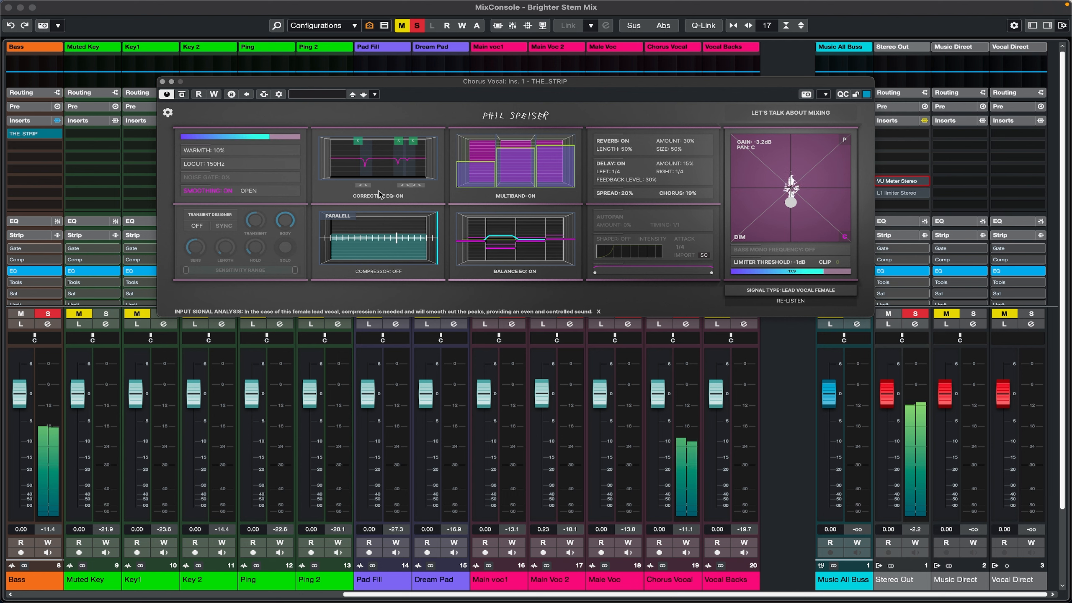
click(162, 82)
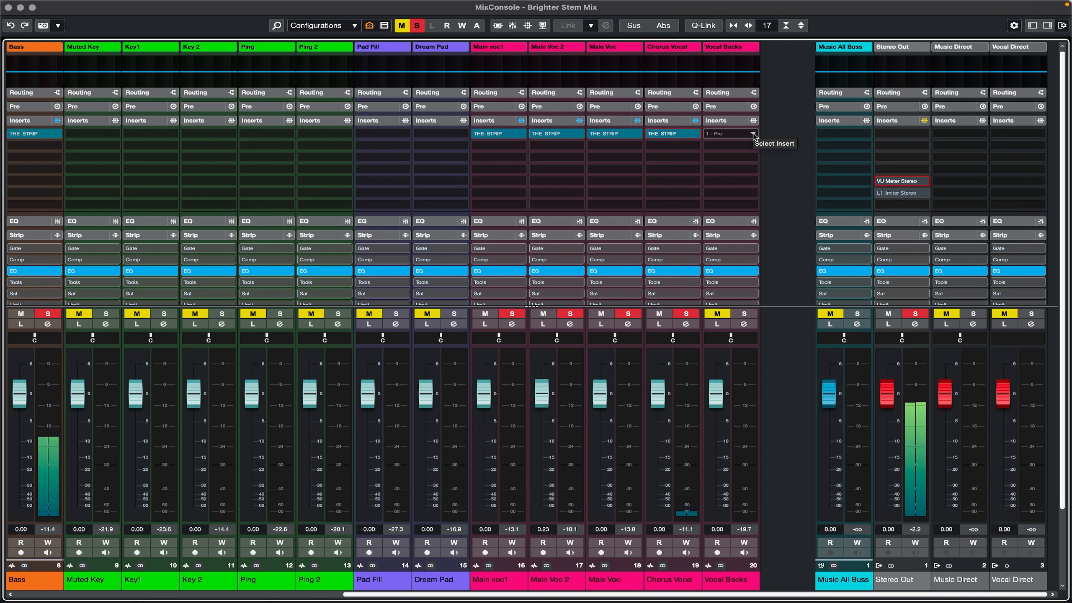
Insert THE_STRIP in the first insert slot of Vocal Backs and solo that channel
click(753, 135)
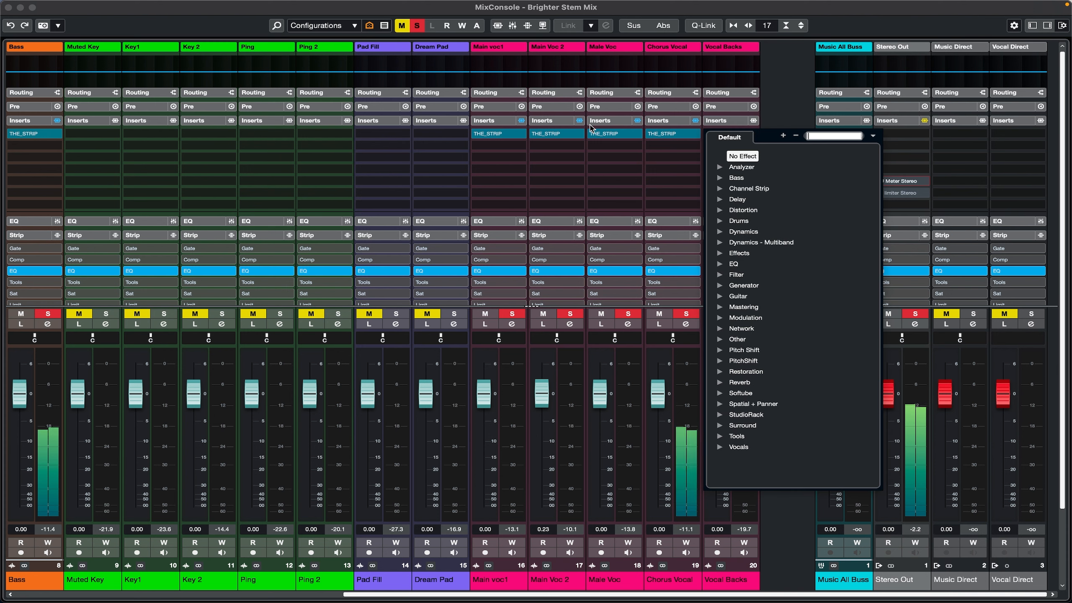
text(the)
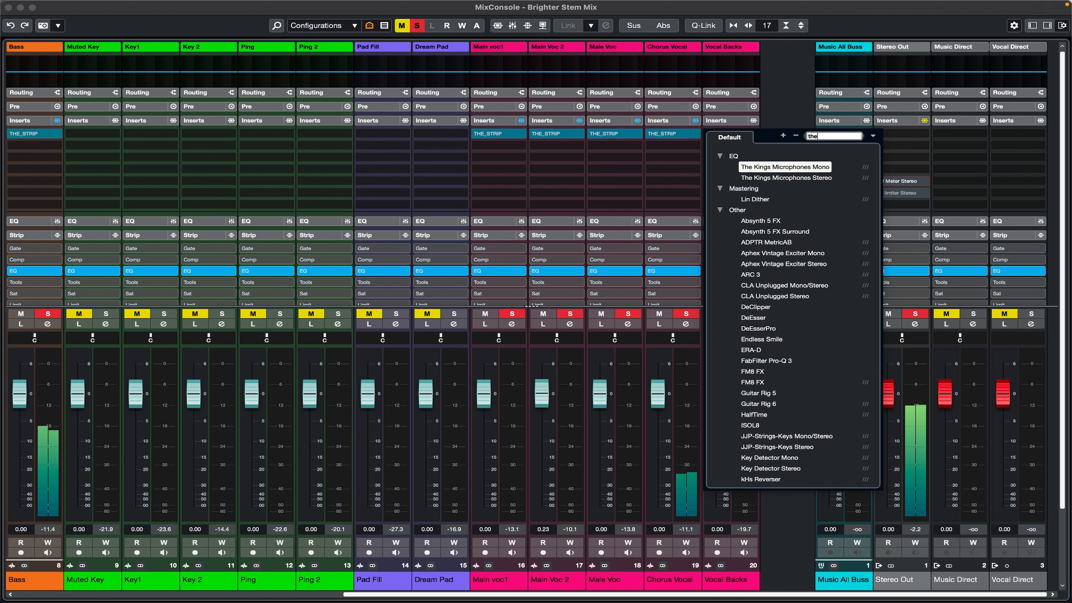
text(_strip)
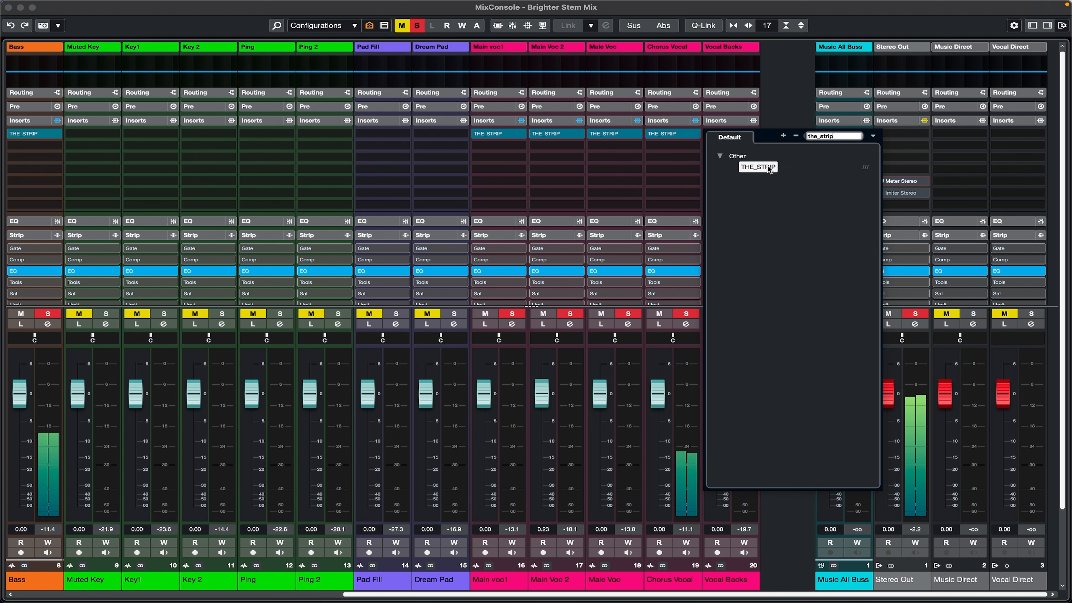
double_click(769, 168)
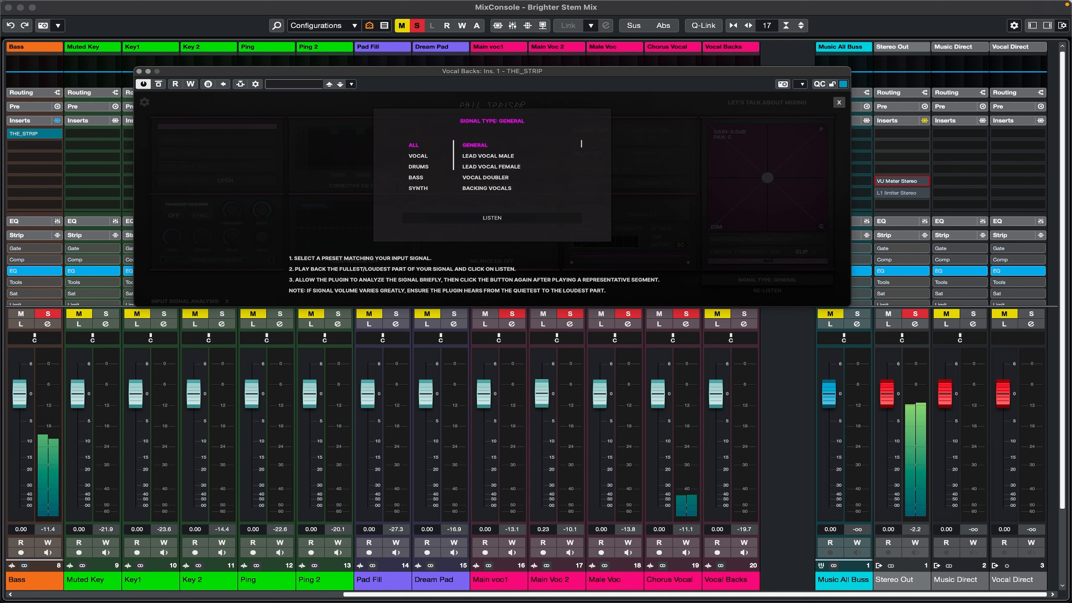
key(s)
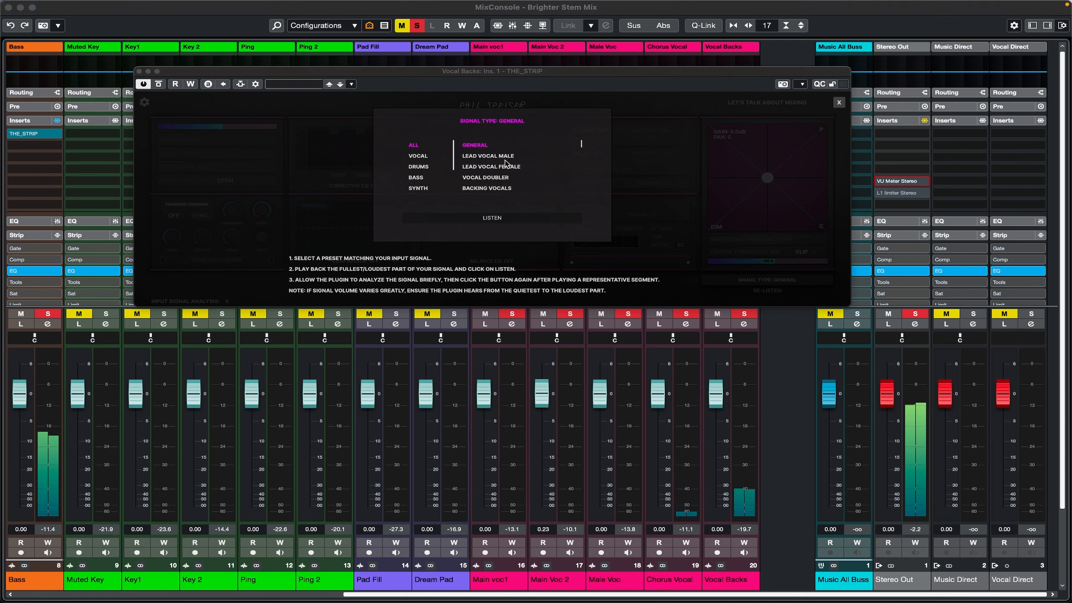
Have THE_STRIP analyse Vocal Backs with the Backing Vocals signal type from the Vocal category
click(427, 156)
click(427, 157)
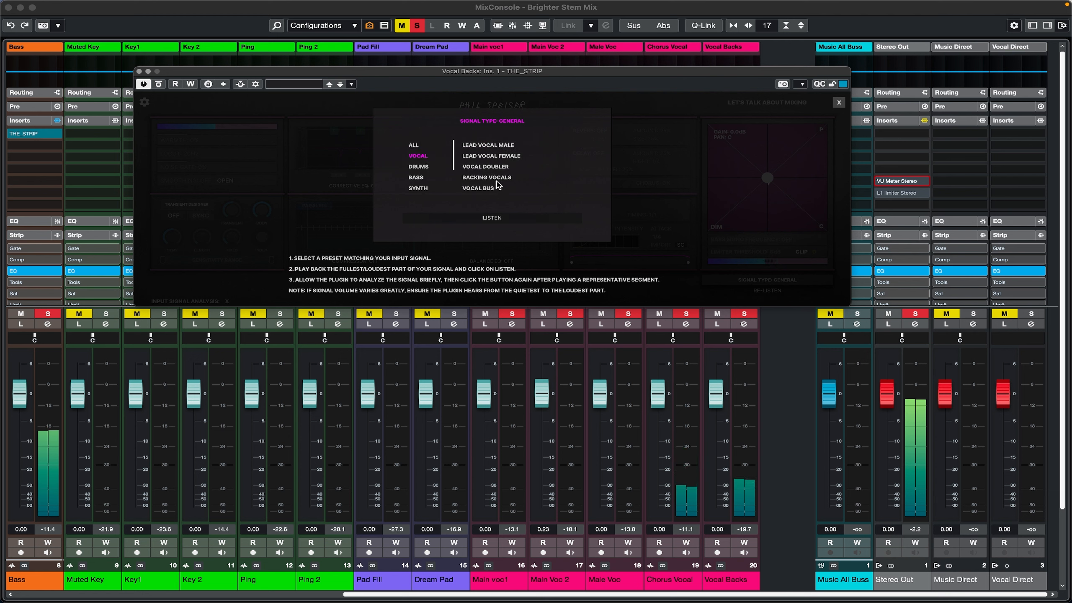
click(496, 179)
click(500, 217)
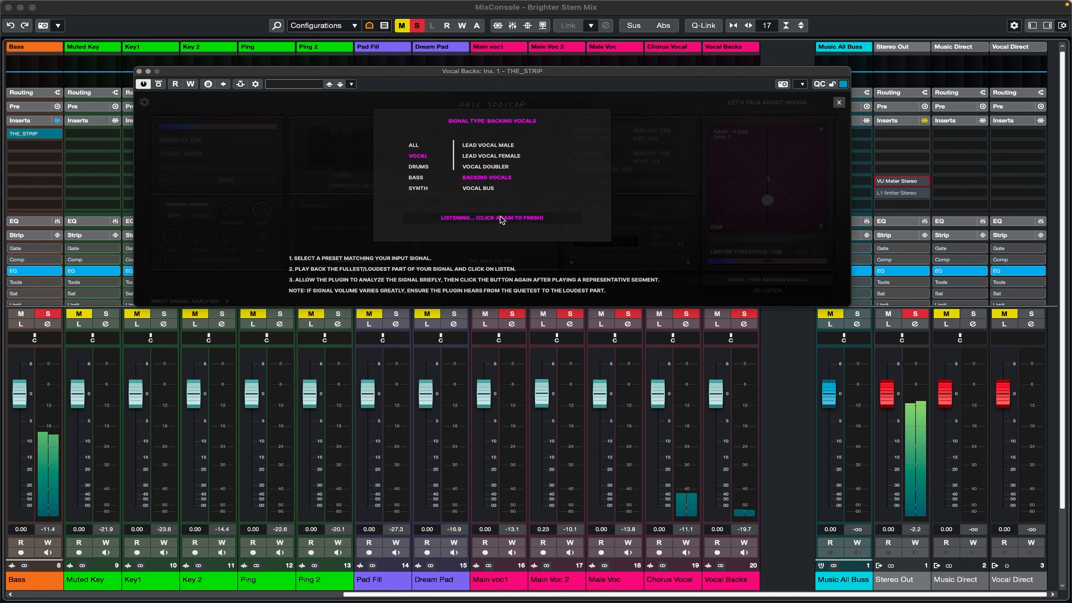
click(501, 218)
Turn on Multiband and Balance EQ for Vocal Backs, with Spread at 63%, Chorus at 31% and the low-mid EQ band lowered
click(501, 186)
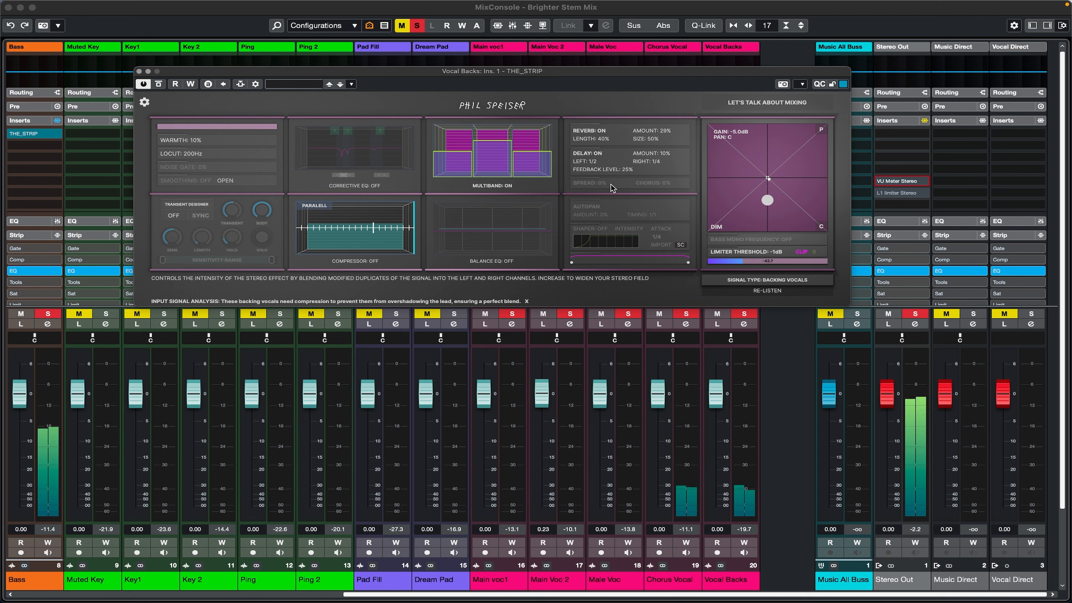
drag(601, 182, 604, 150)
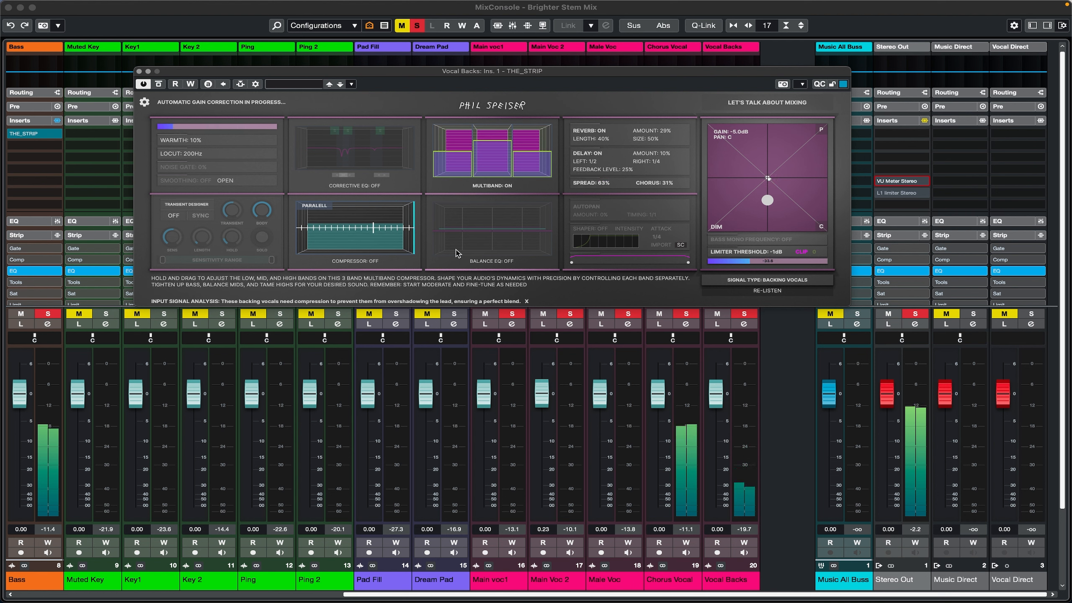
click(476, 248)
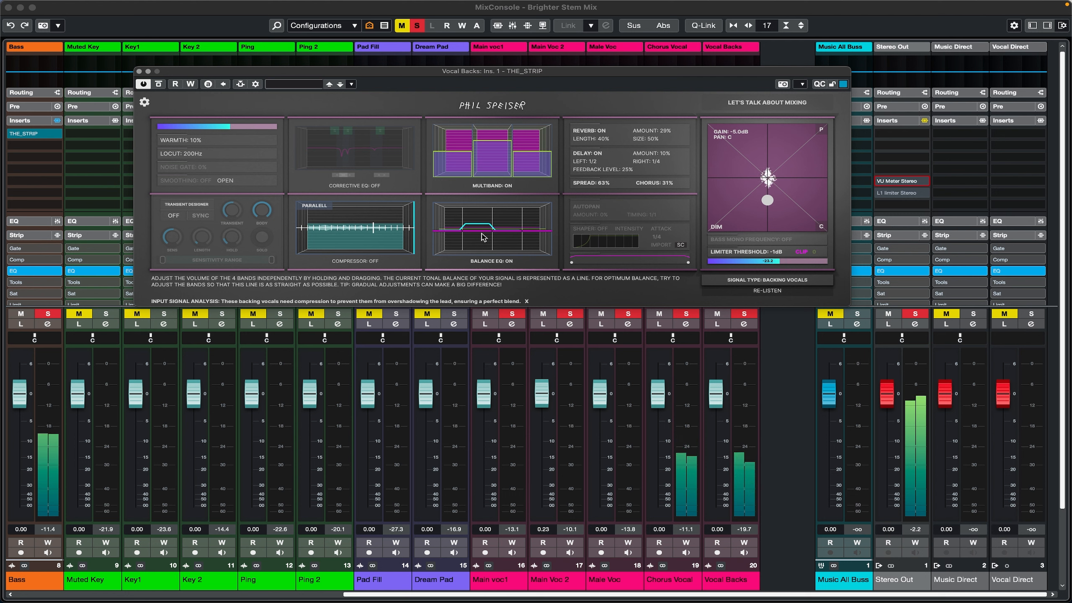
drag(481, 231, 483, 245)
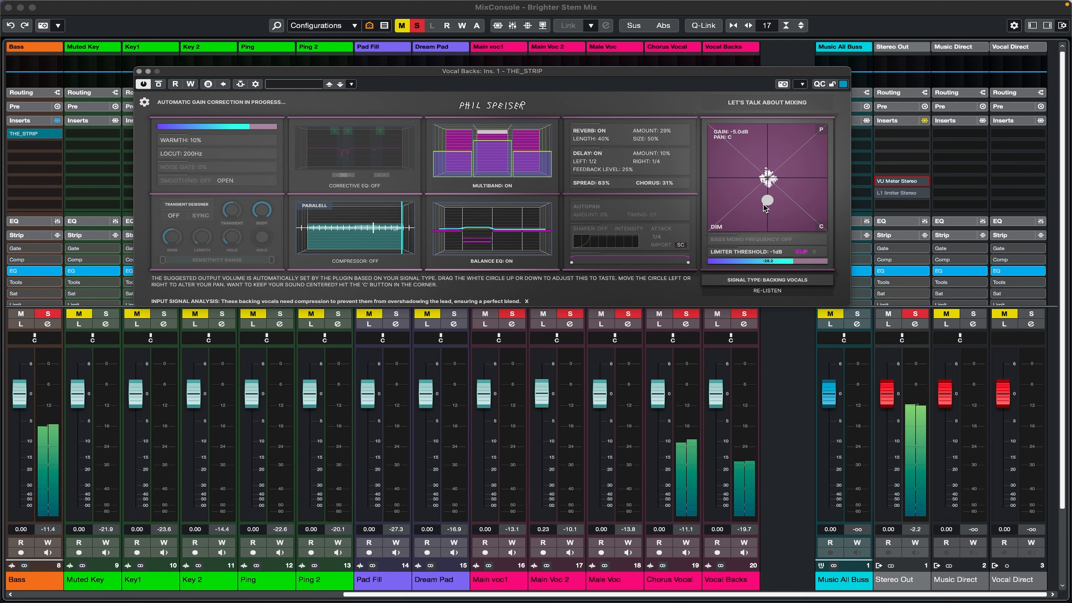
Set the THE_STRIP output gain on Vocal Backs to -4.8 dB and lock its pan to the centre
drag(763, 204, 768, 200)
click(821, 227)
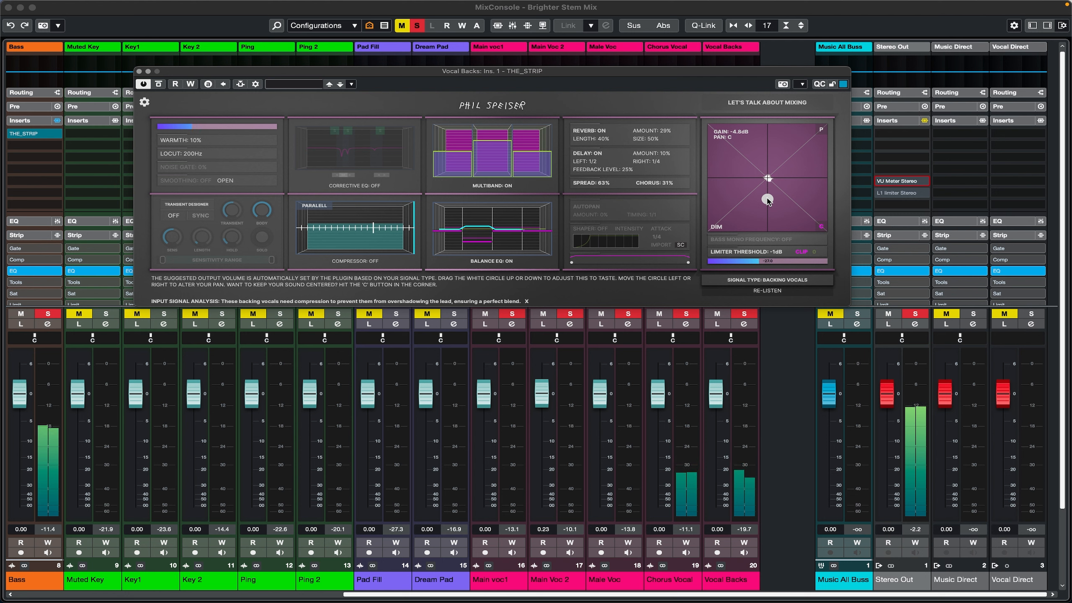
Enable Smoothing on Vocal Backs and solo the frequencies it removes
click(225, 181)
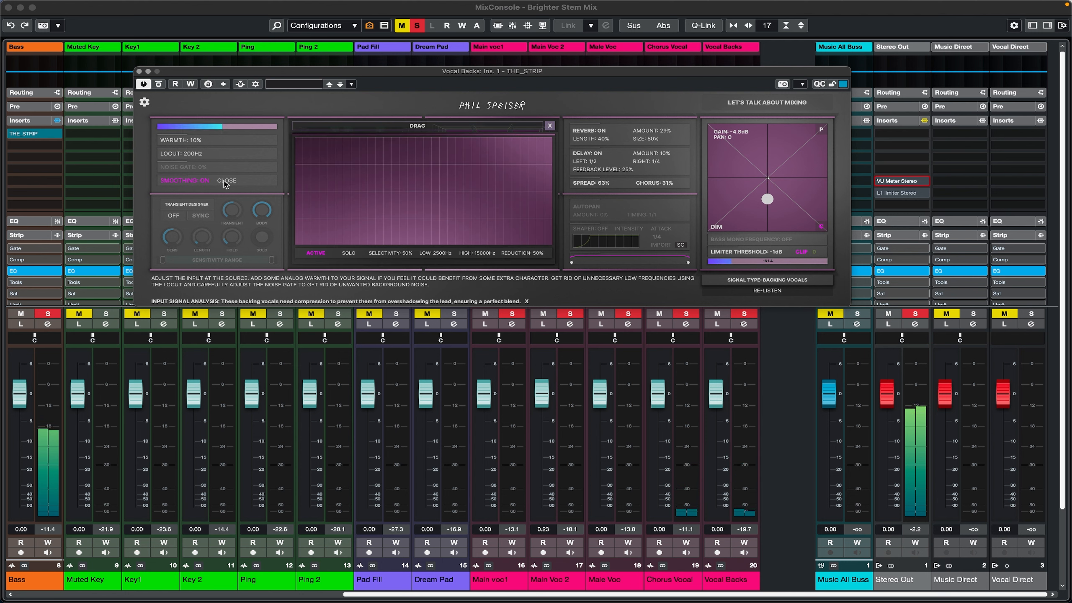
click(354, 253)
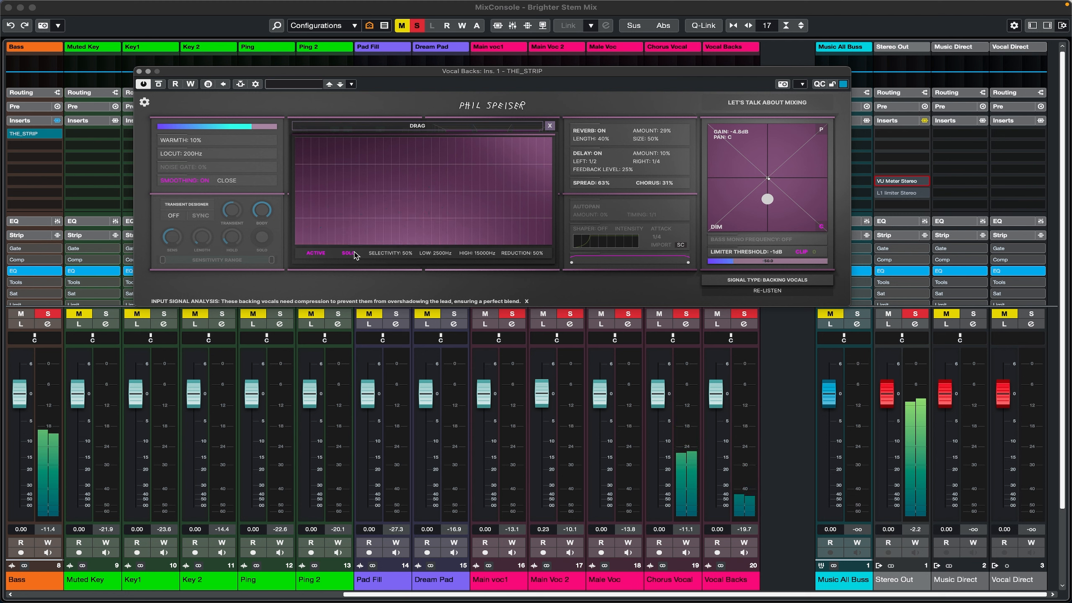
Audition the smoothing in solo on Vocal Backs' THE_STRIP, and turn on its Corrective EQ before closing the plugin
click(354, 254)
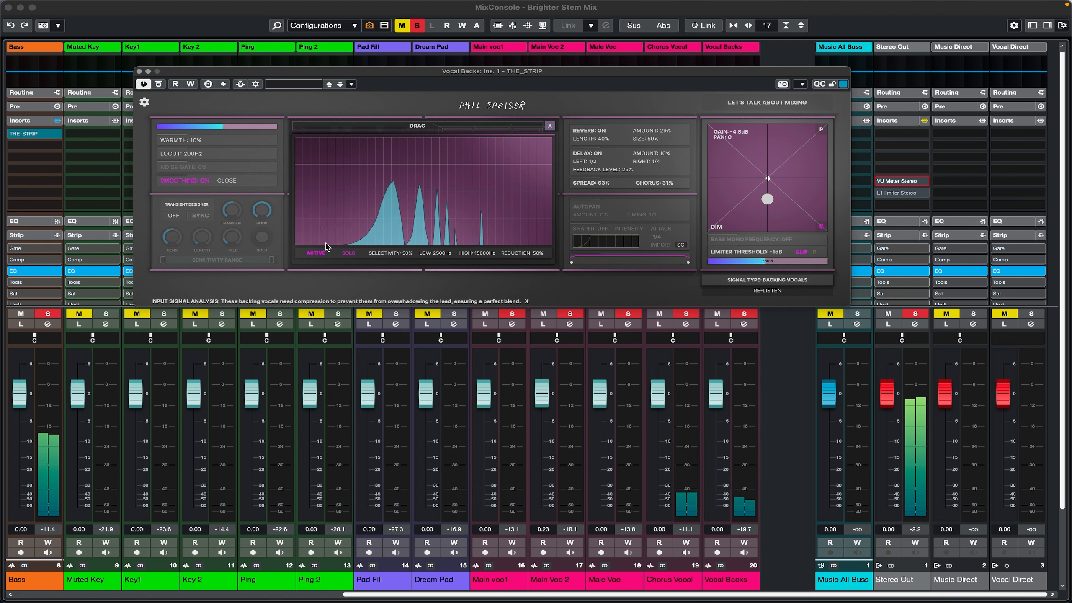
click(226, 180)
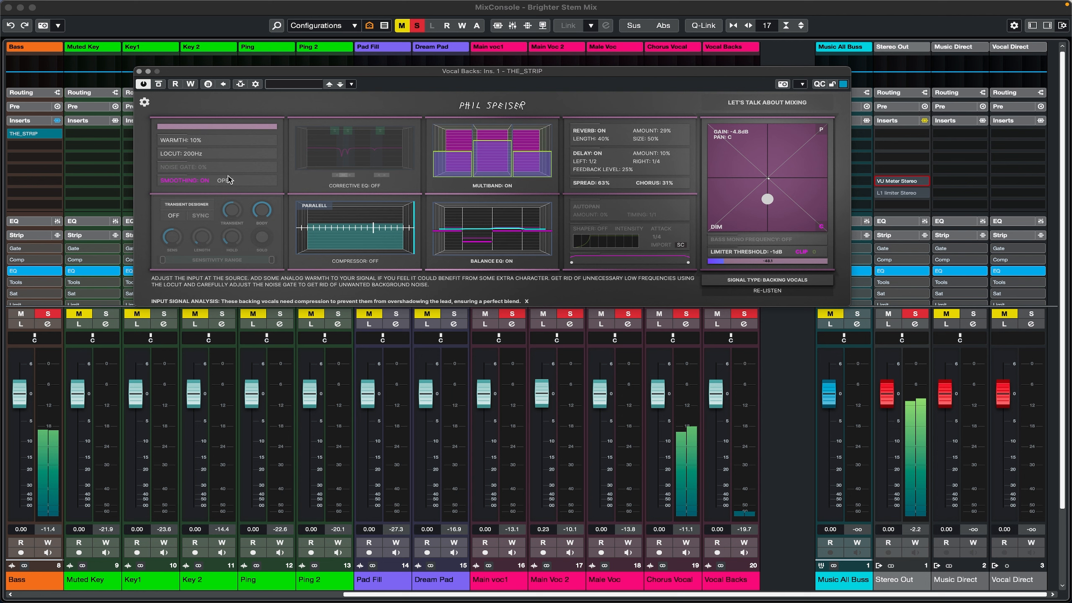
click(361, 186)
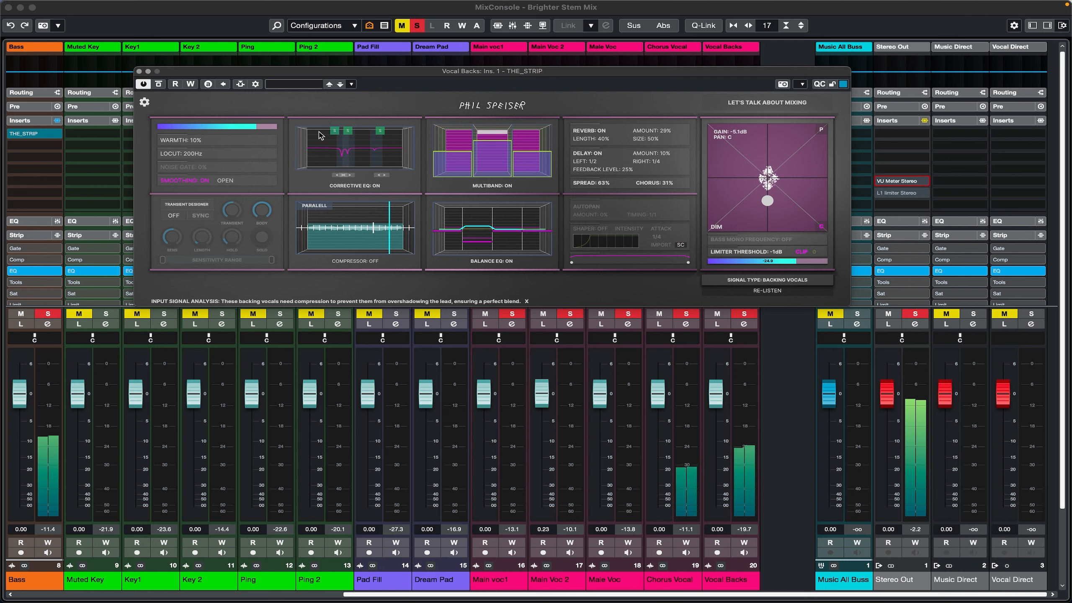
mouse_move(483, 246)
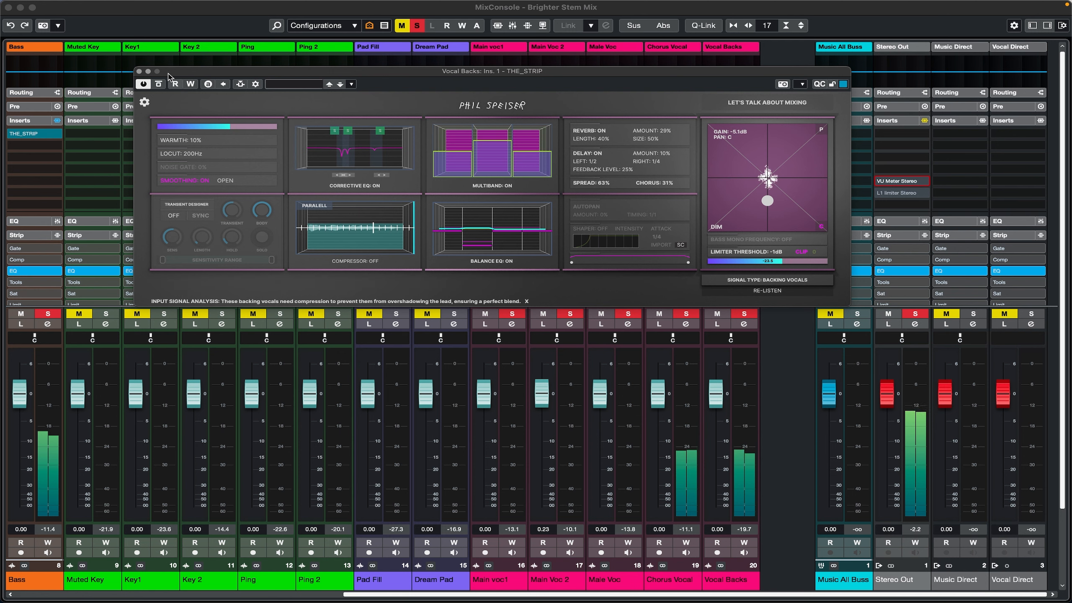
click(140, 72)
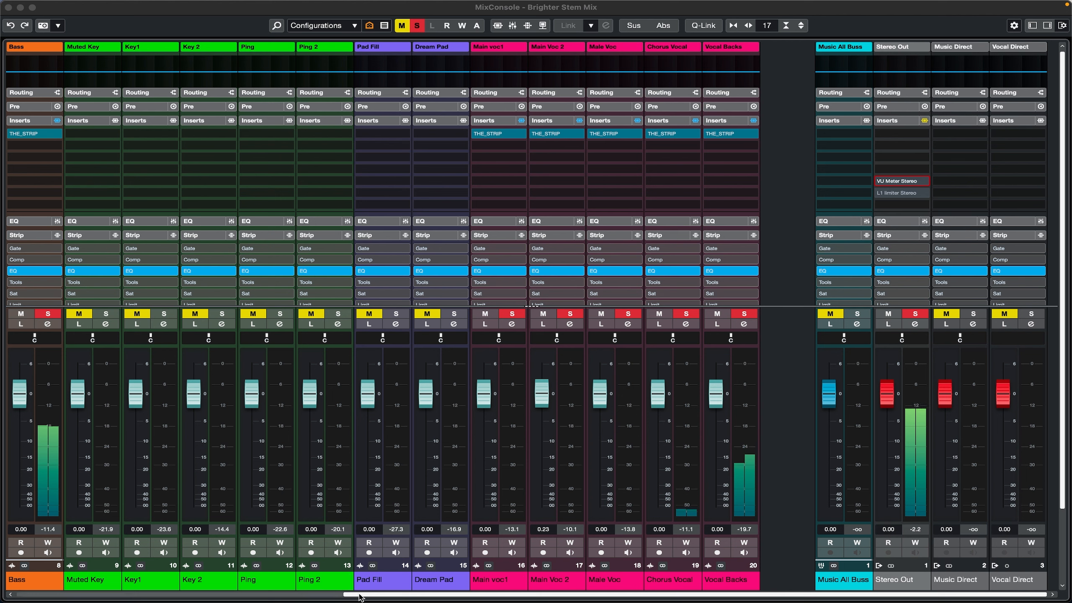
Add THE_STRIP to the first insert slot of the Muted Key channel
drag(361, 596, 196, 597)
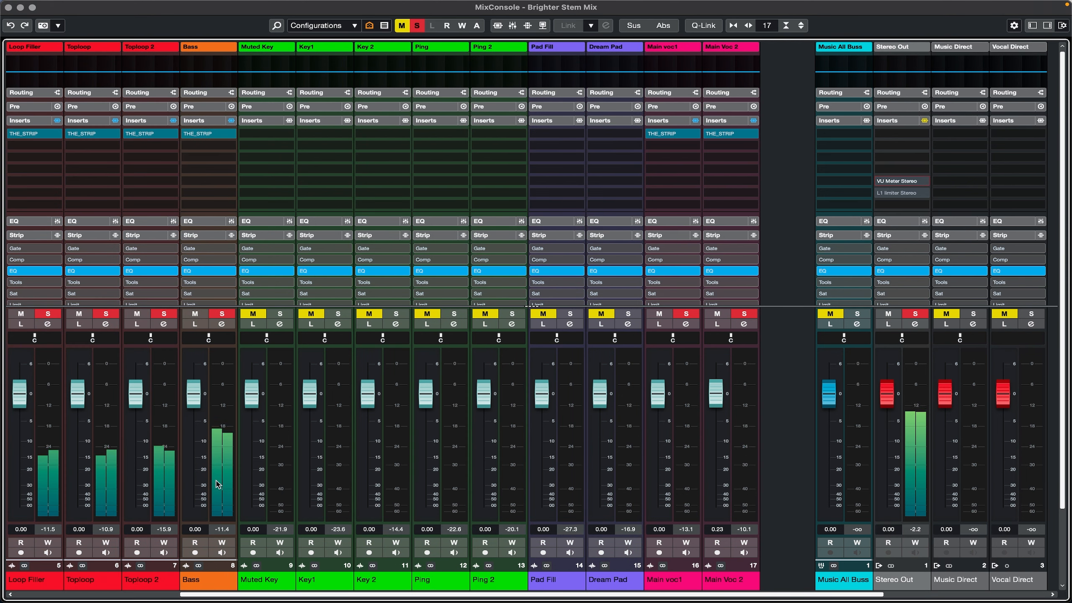
click(291, 129)
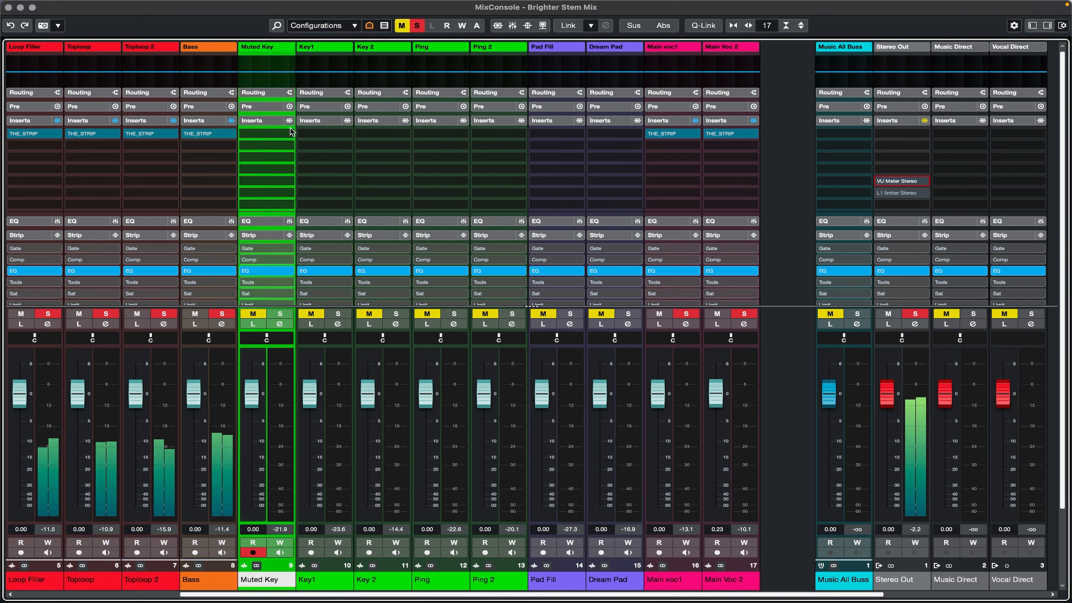
click(290, 134)
text(the)
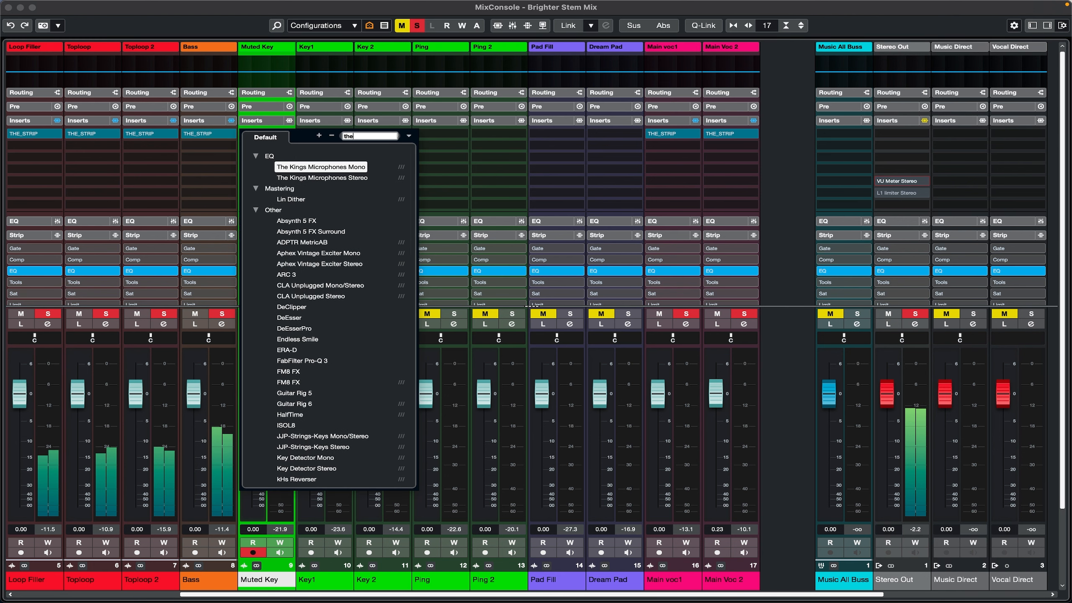
text(_)
click(297, 168)
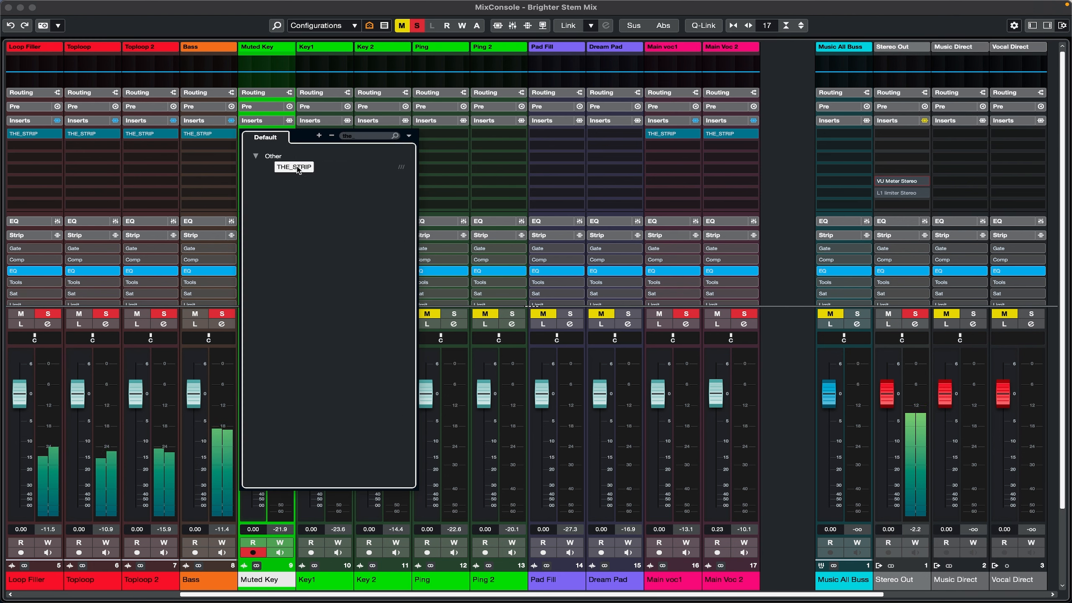
click(298, 169)
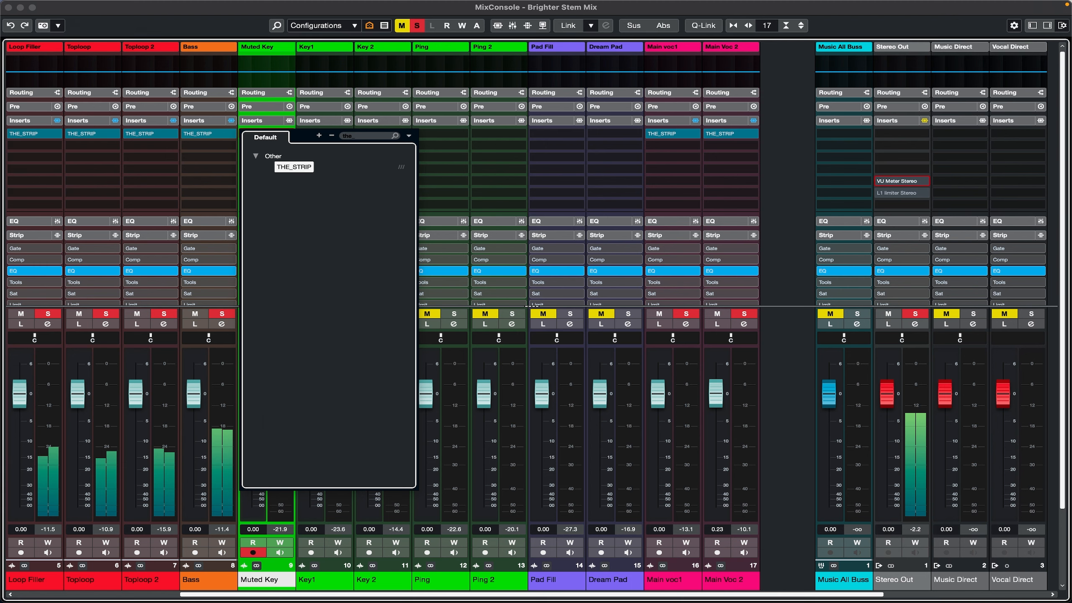
click(344, 134)
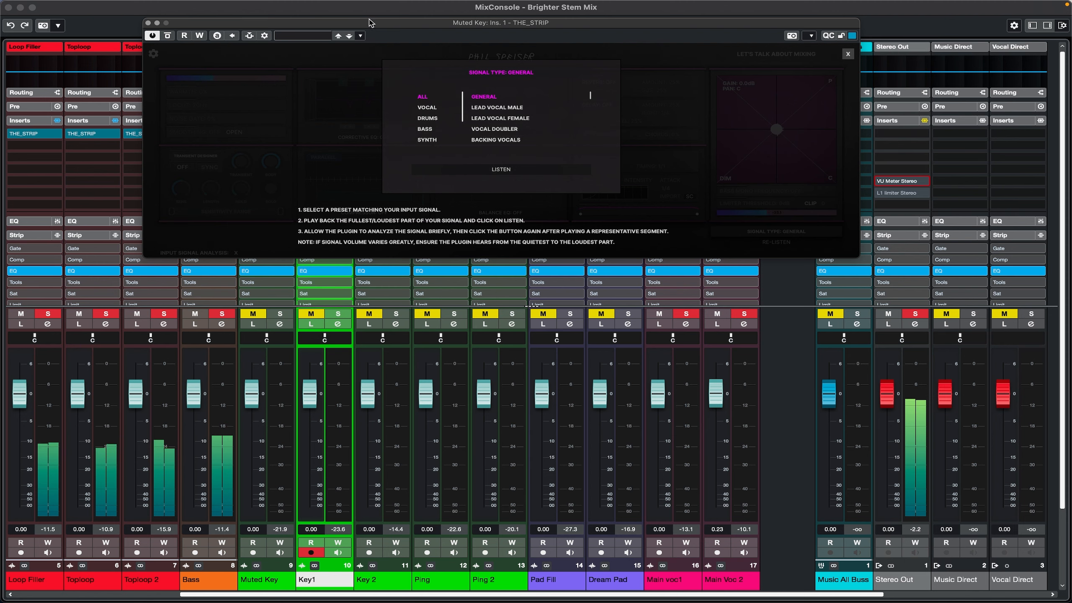
Position the THE_STRIP window clear of the channel's mute and solo controls, and solo the Muted Key channel
drag(370, 22, 399, 84)
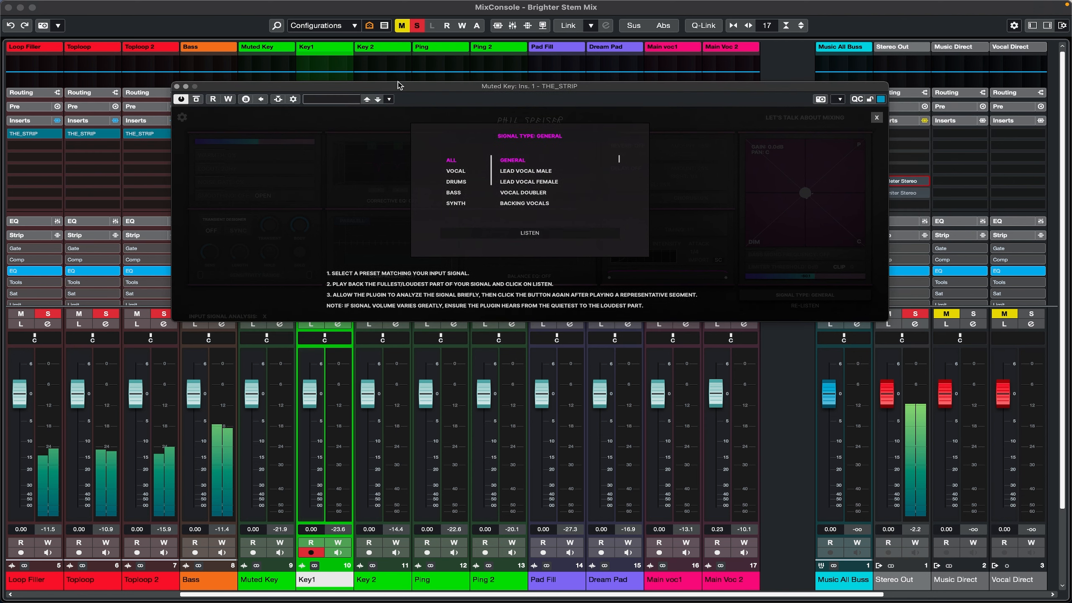
click(270, 585)
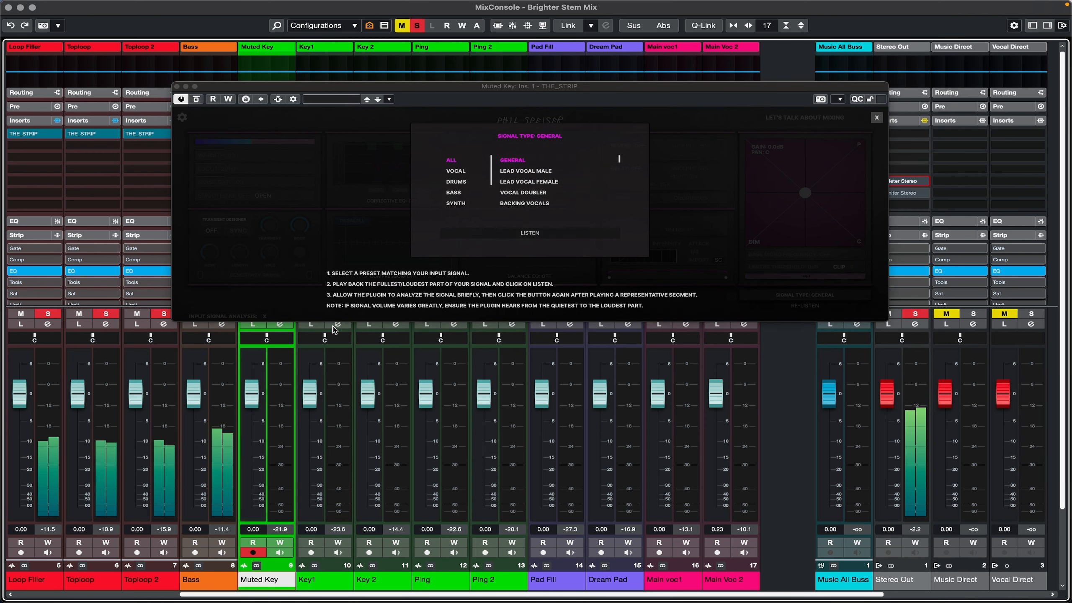
drag(415, 88, 463, 64)
click(250, 313)
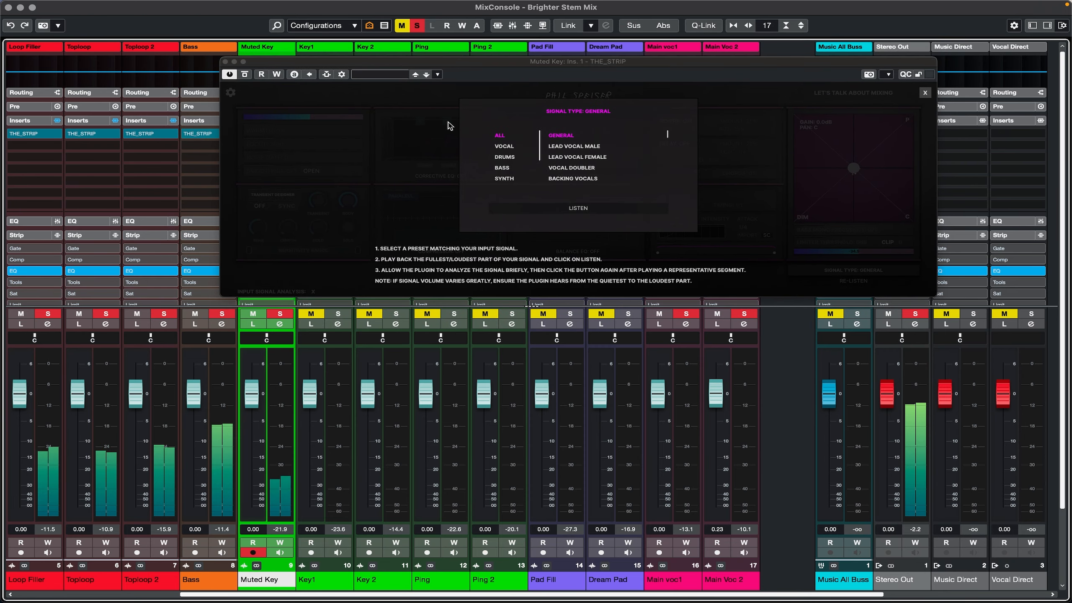
Isolate the Muted Key channel and run THE_STRIP's listening analysis with the Synth Chords signal type
click(509, 182)
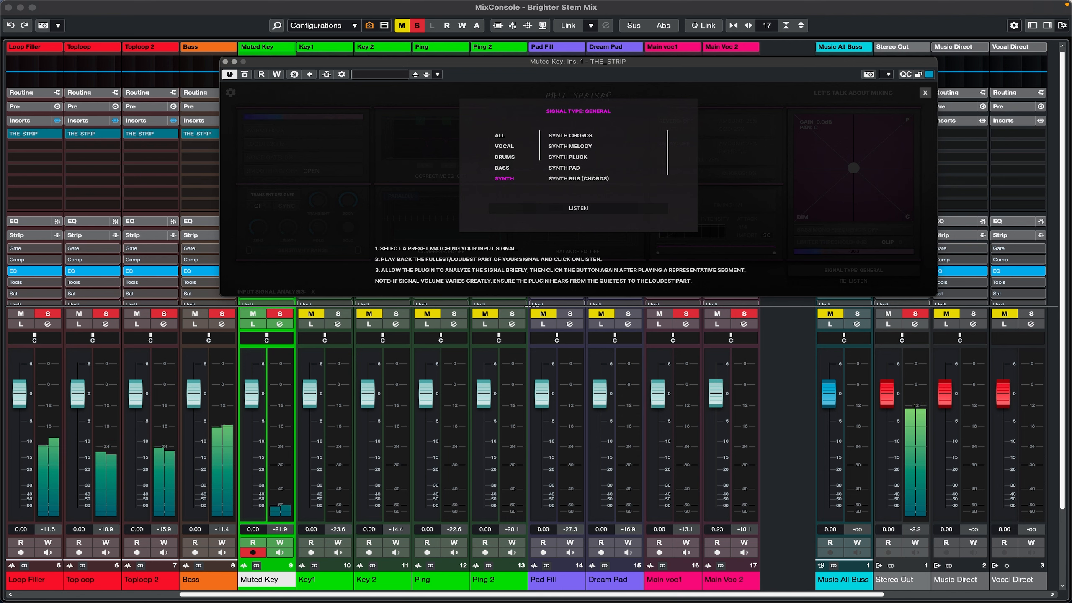
key(s)
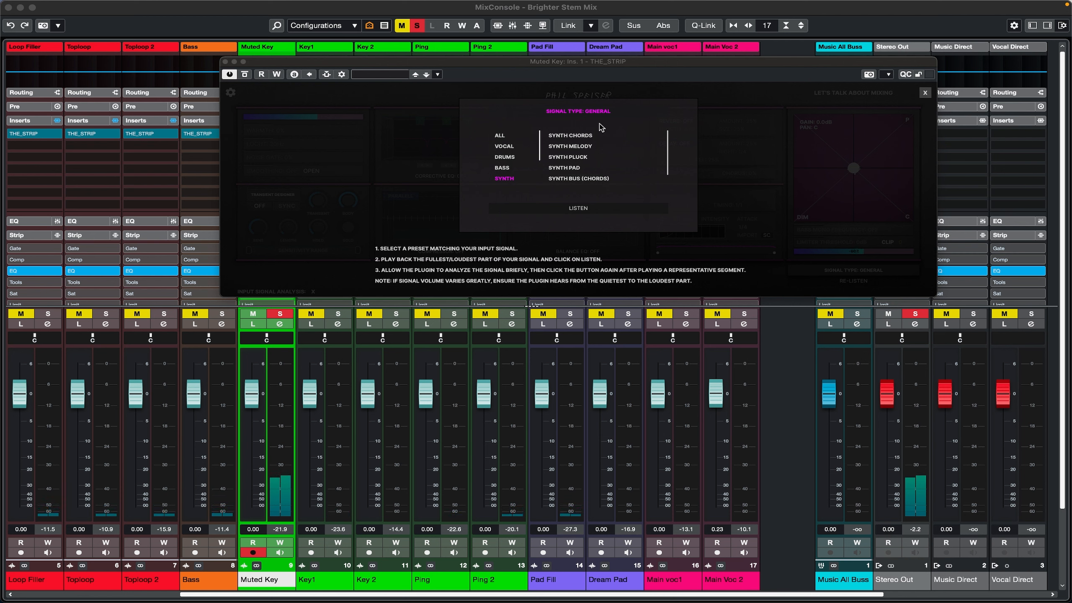
click(586, 135)
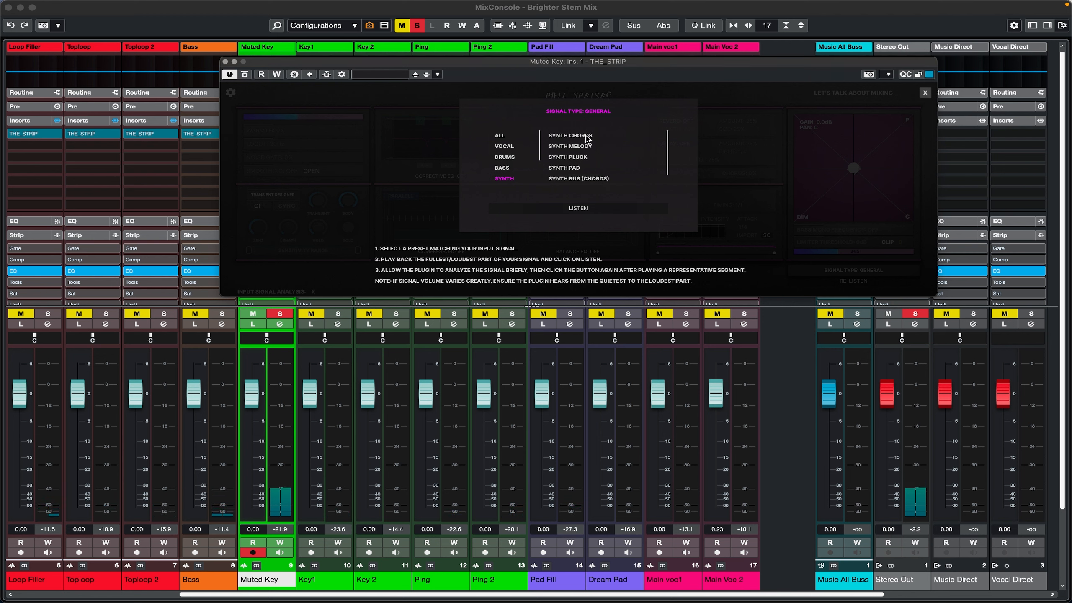
click(578, 209)
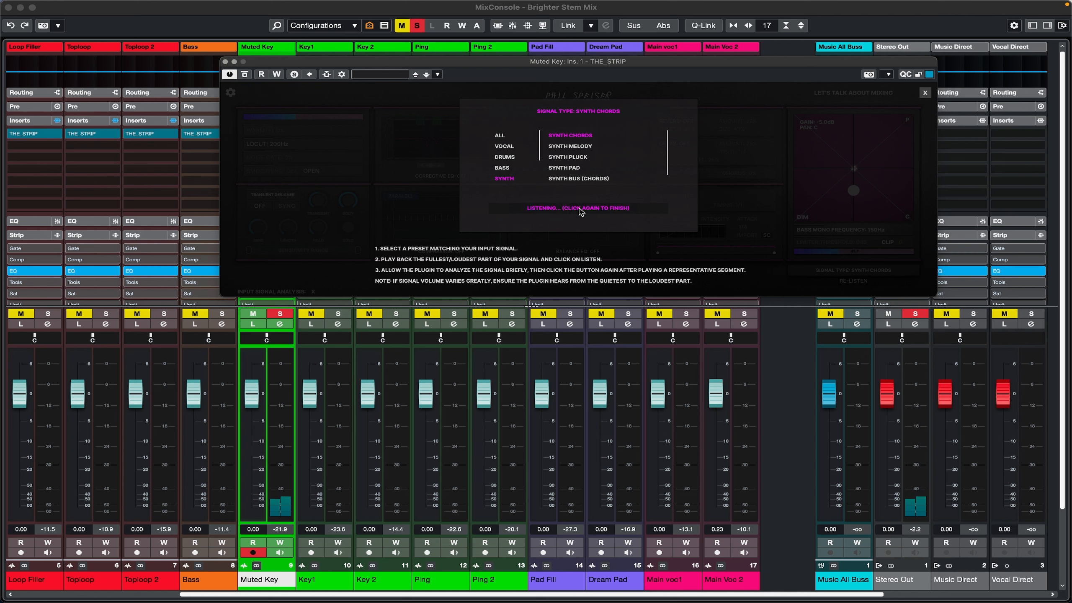
click(581, 209)
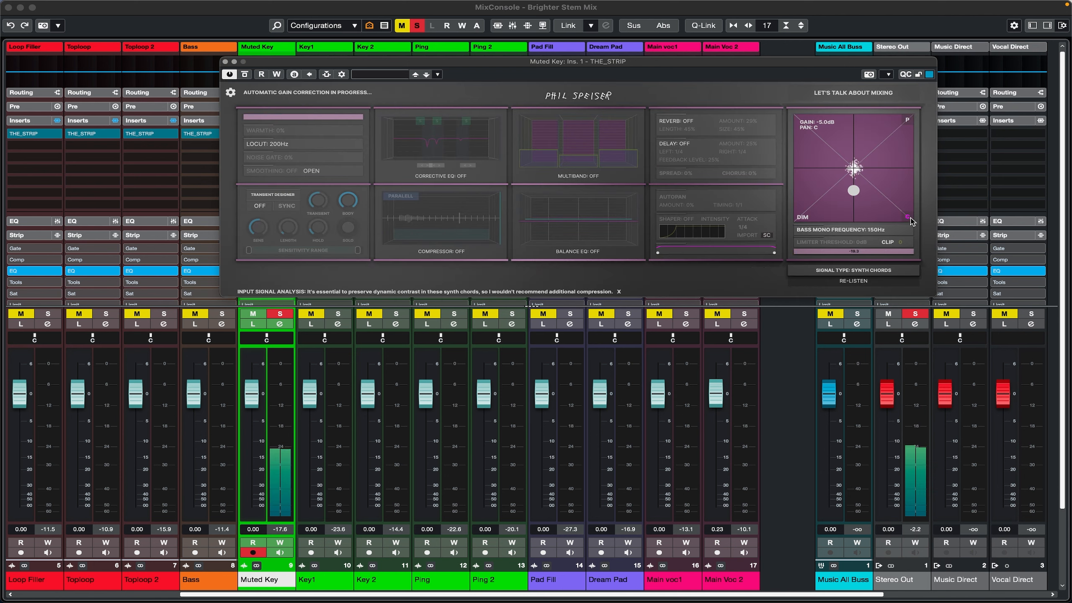
Lower the Muted Key output gain in THE_STRIP to -8.0 dB, keeping the pan centred
mouse_move(855, 192)
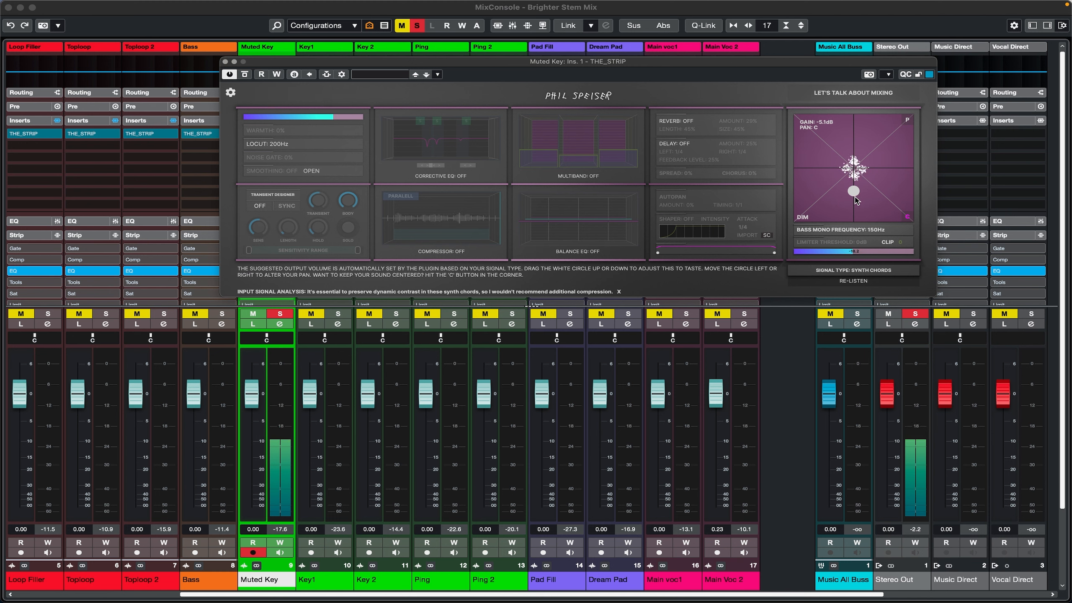
drag(854, 192, 854, 205)
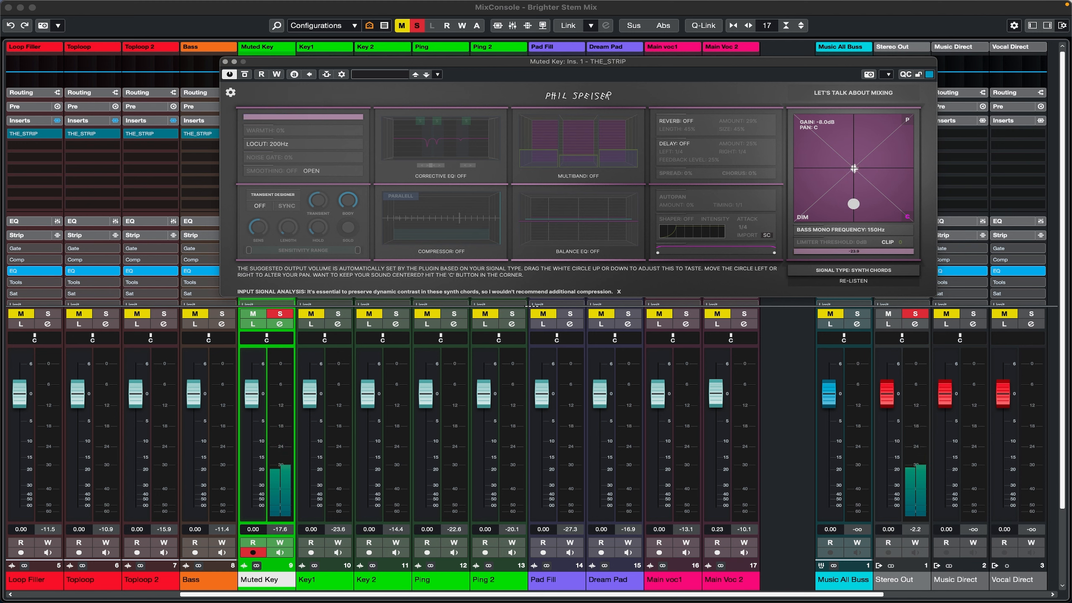
Solo the Loop Filler, Toploop, Toploop 2, Main voc1, Main Voc 2 and Bass channels alongside Muted Key
drag(47, 314, 164, 314)
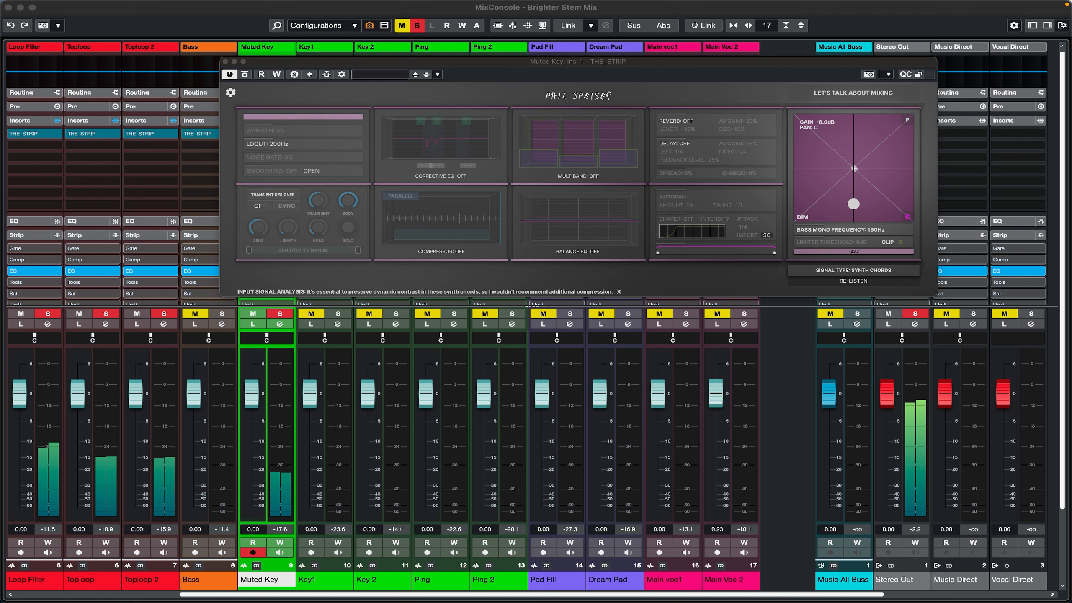
drag(687, 313, 744, 313)
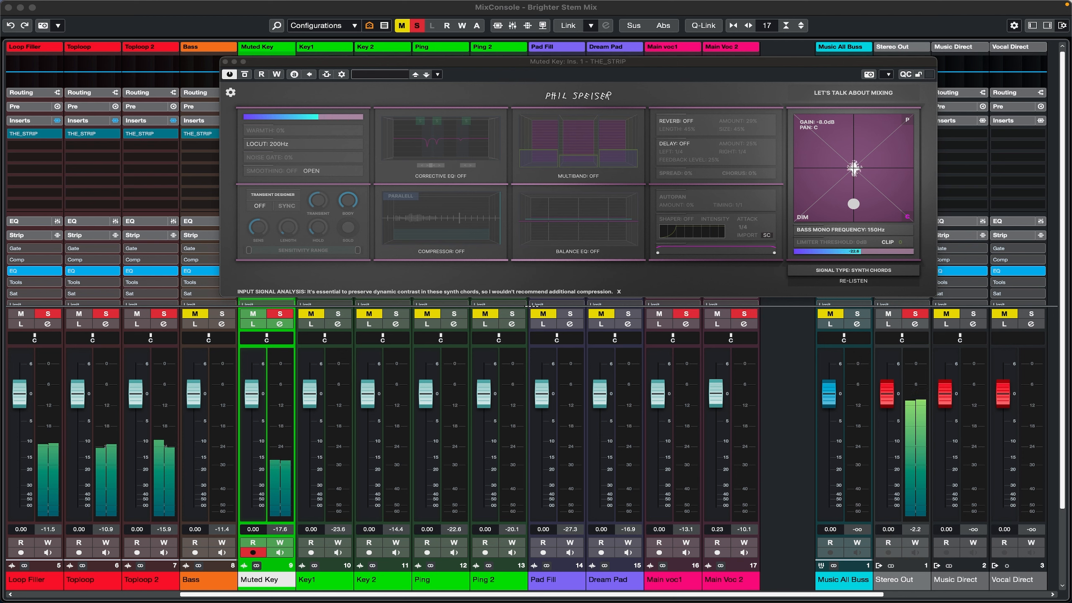
click(222, 313)
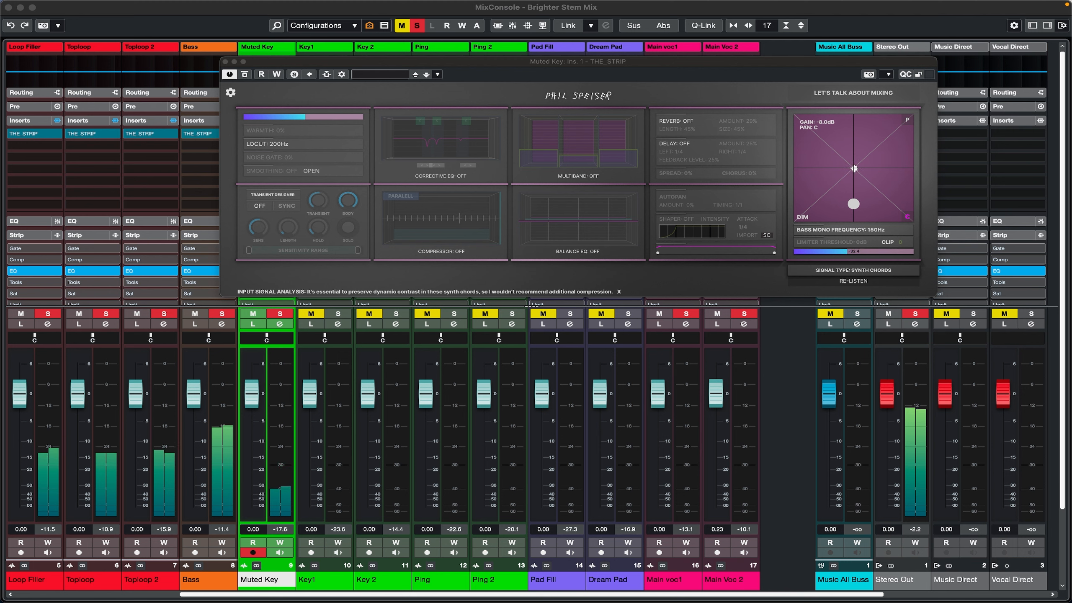
Add Key1 to the soloed channels, and rename Key1 as Muted Key 2 and Key 2 as Main Key
click(337, 314)
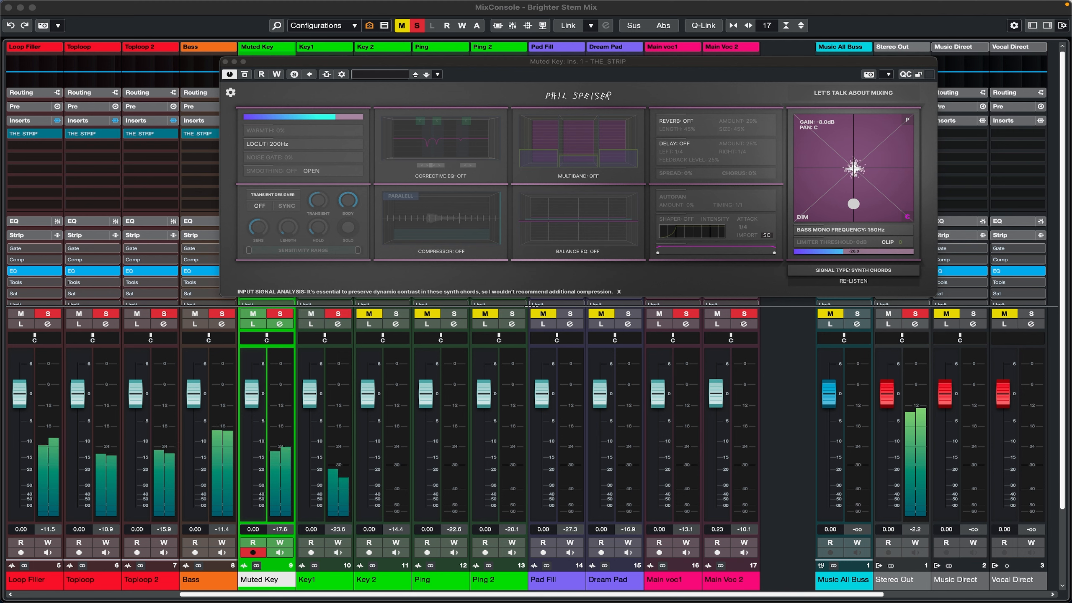
click(324, 580)
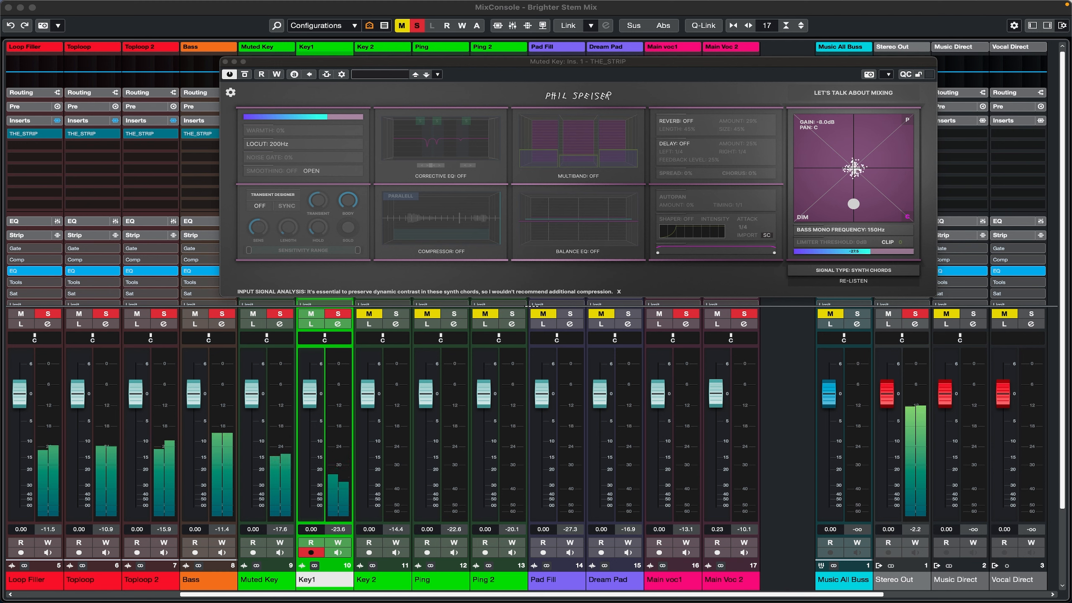
text(Muted Key 2)
key(Return)
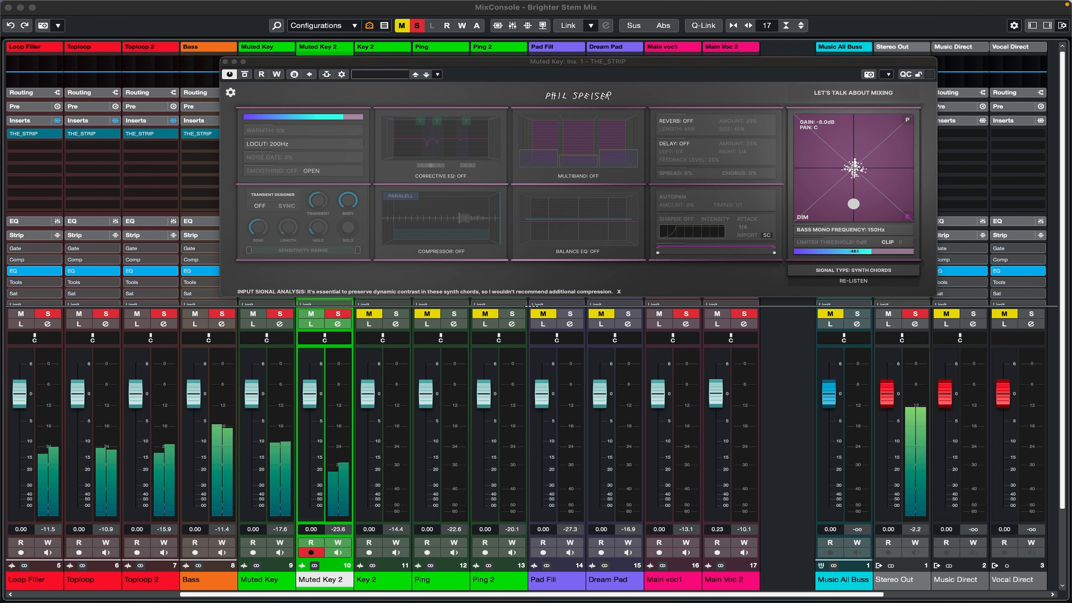
click(382, 580)
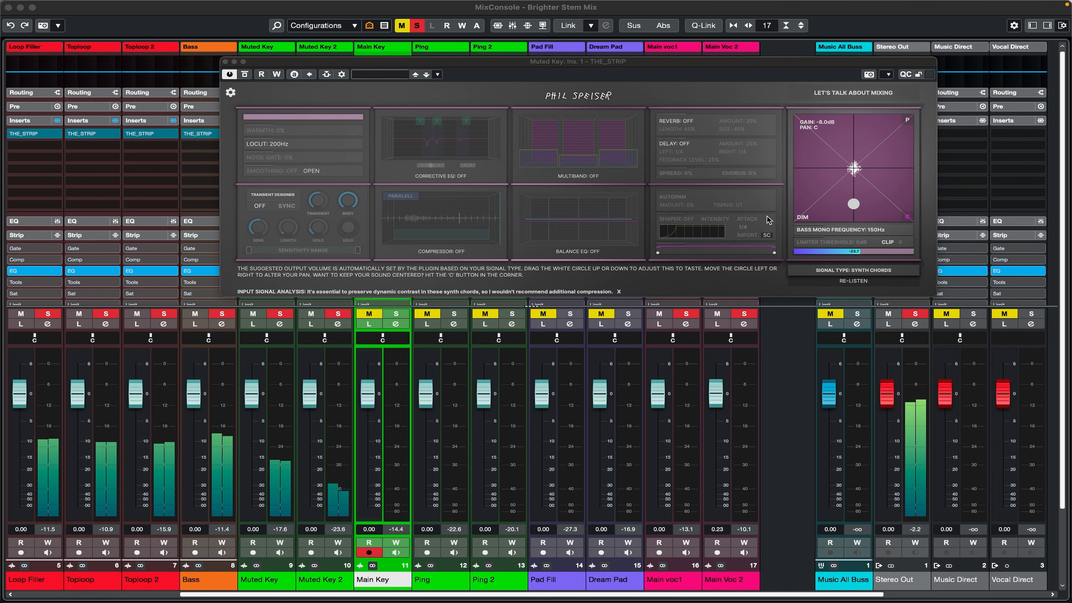
Turn on Corrective EQ and Balance EQ in Muted Key's THE_STRIP, lower the second balance band, and close the plugin
mouse_move(861, 181)
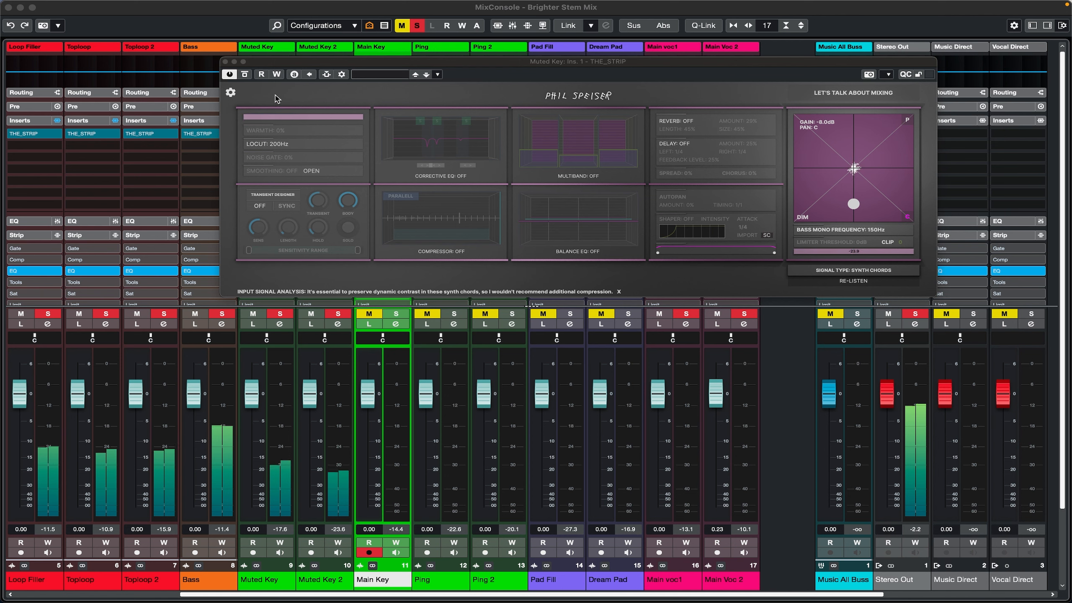
click(459, 177)
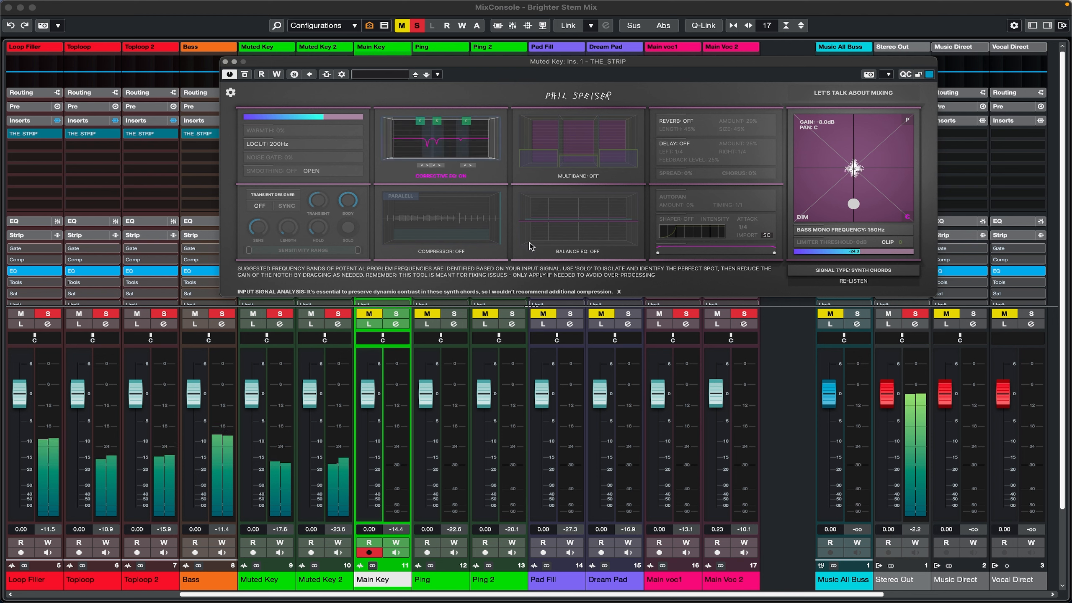
click(559, 251)
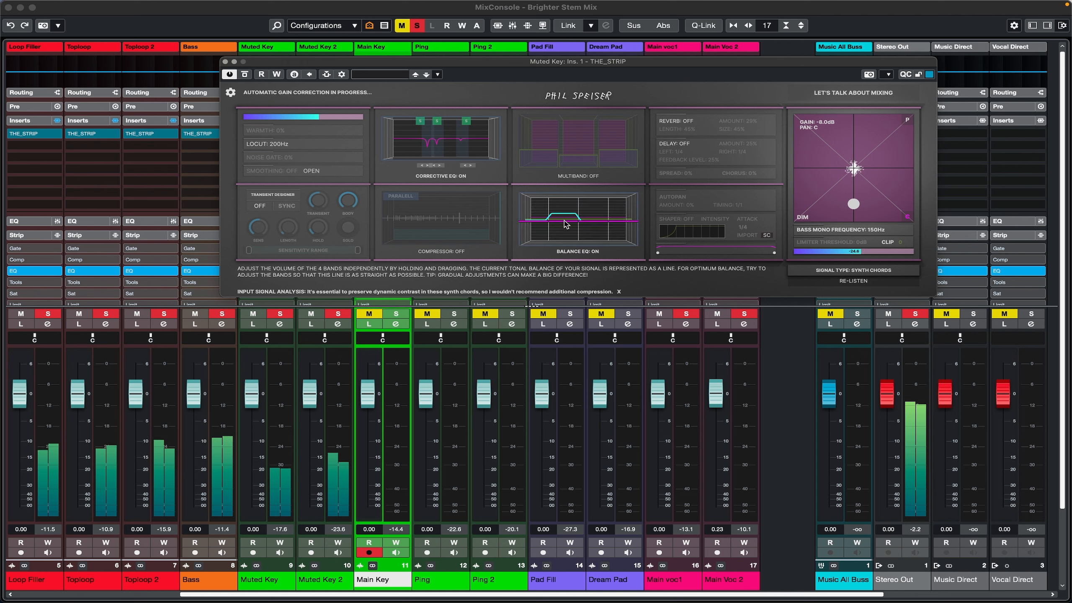
drag(566, 226, 566, 232)
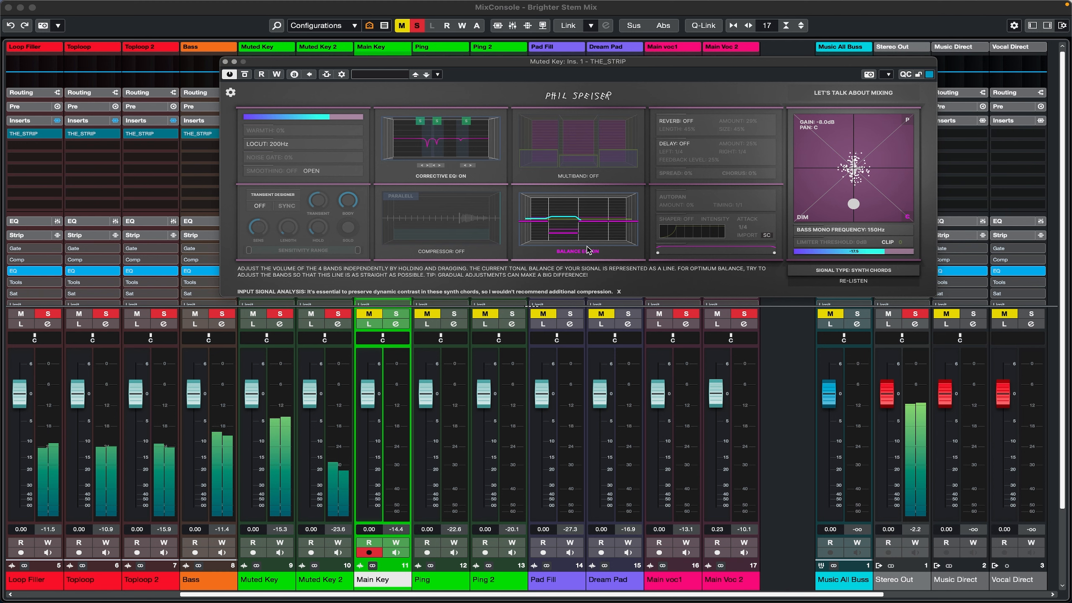
drag(567, 229, 567, 230)
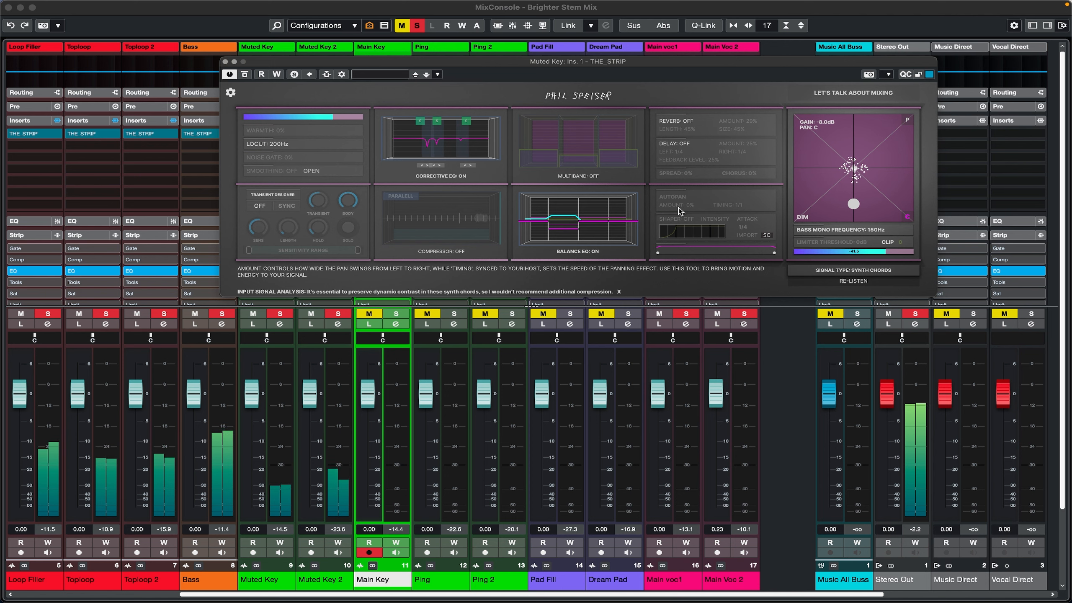
click(226, 62)
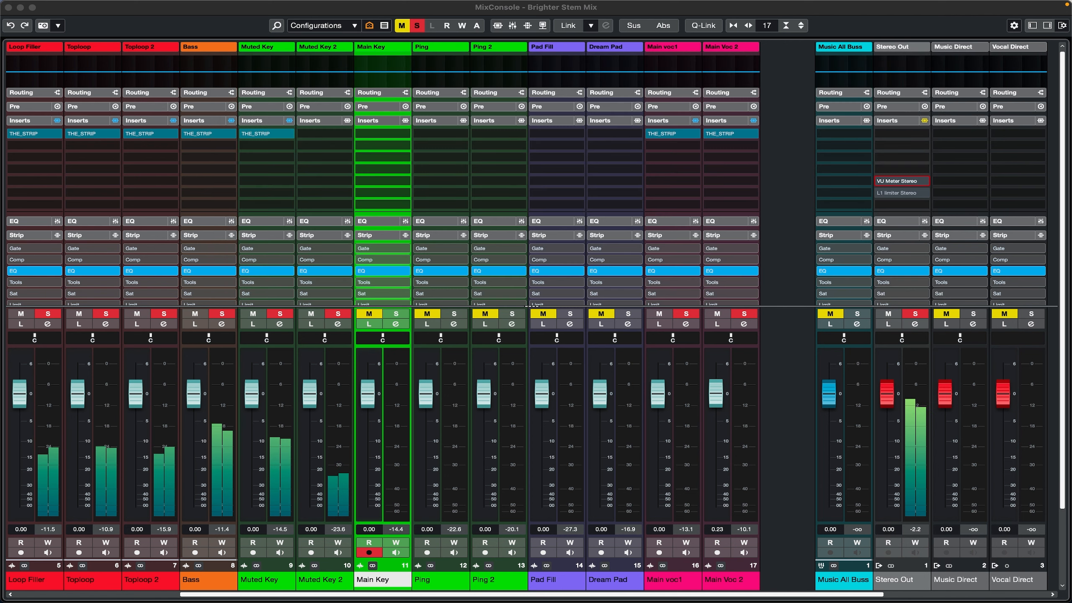
Turn off solo on the Muted Key 2 channel
click(338, 314)
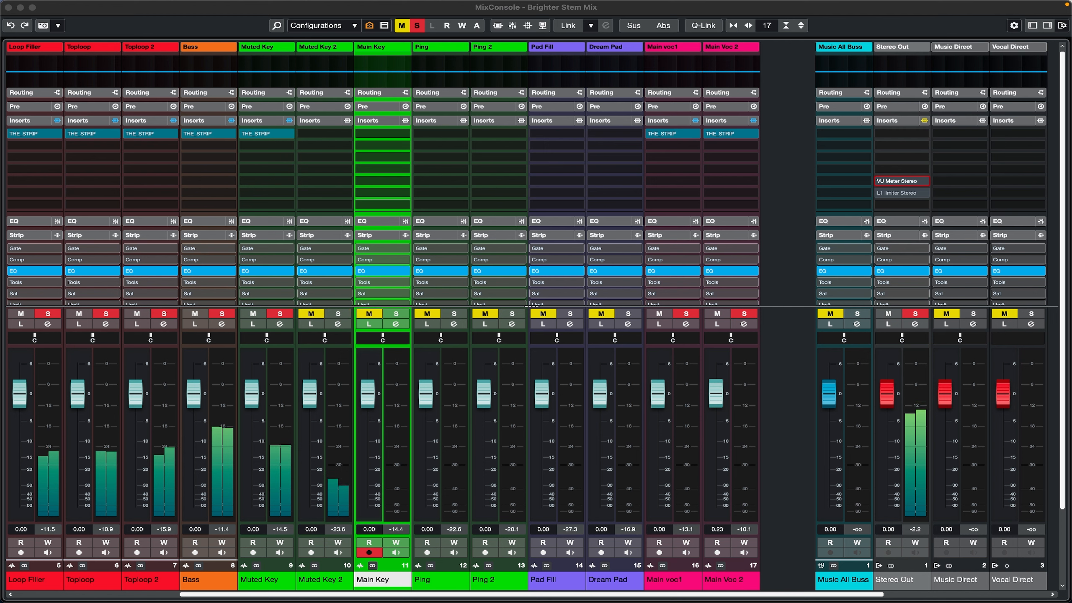
Solo Muted Key 2, copy Muted Key's THE_STRIP insert onto it, and rerun the copied plugin's signal analysis
click(337, 313)
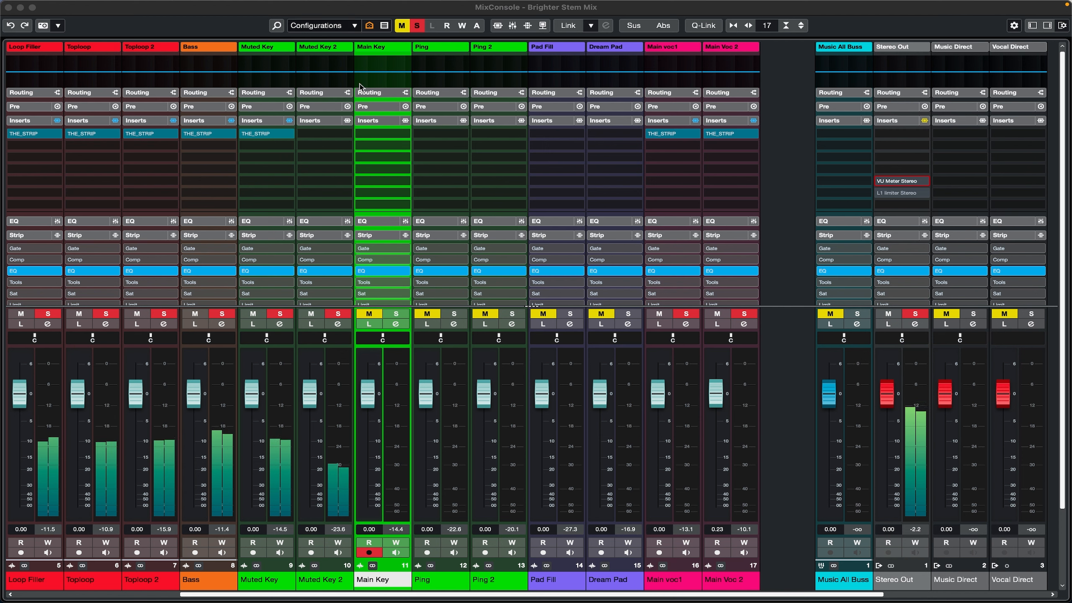
drag(276, 134, 311, 140)
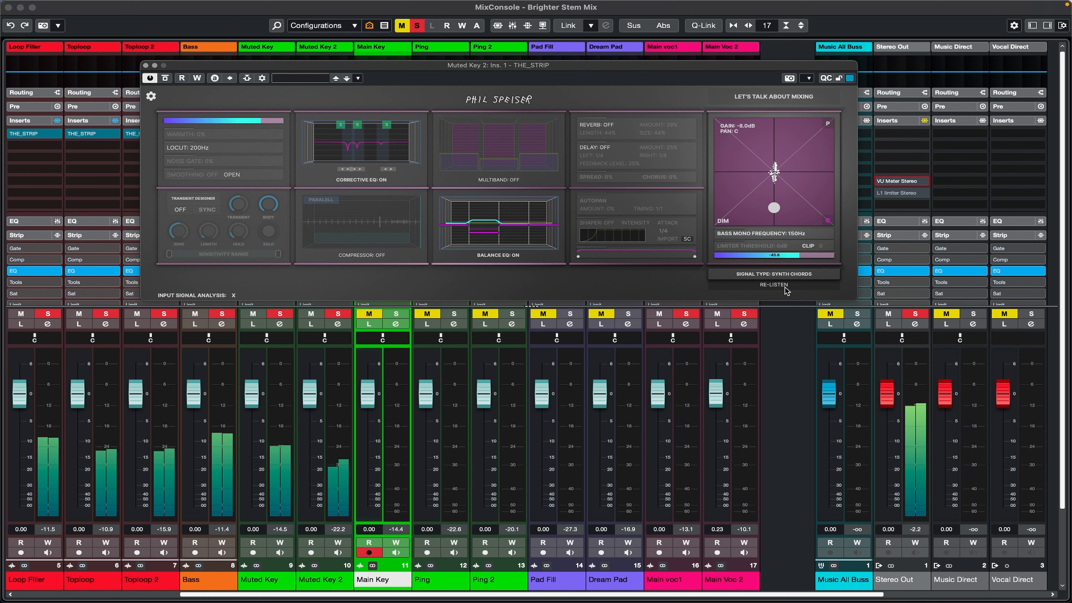
click(785, 286)
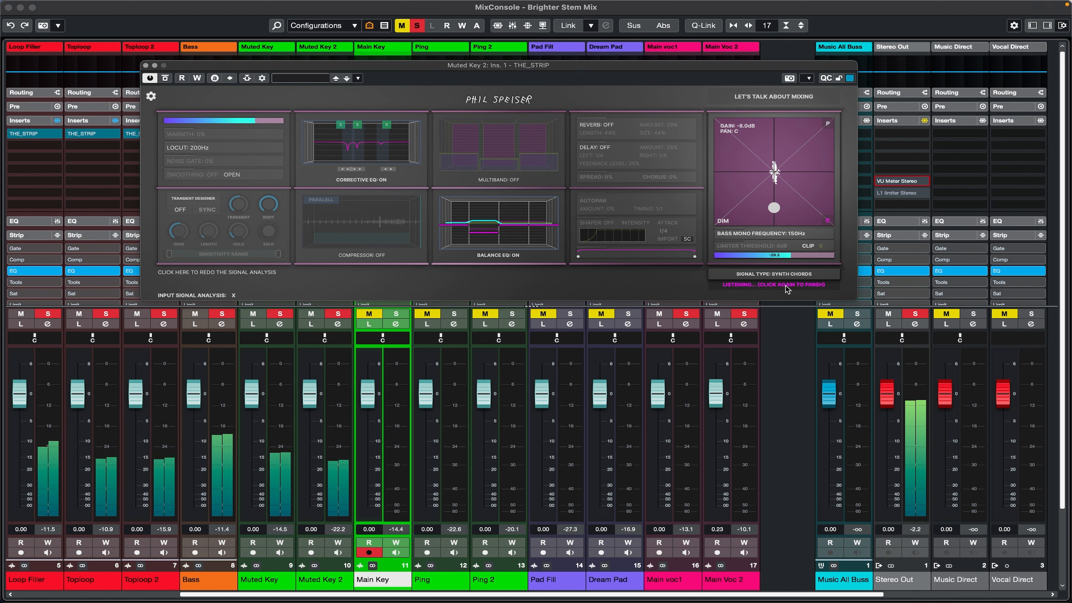
click(786, 286)
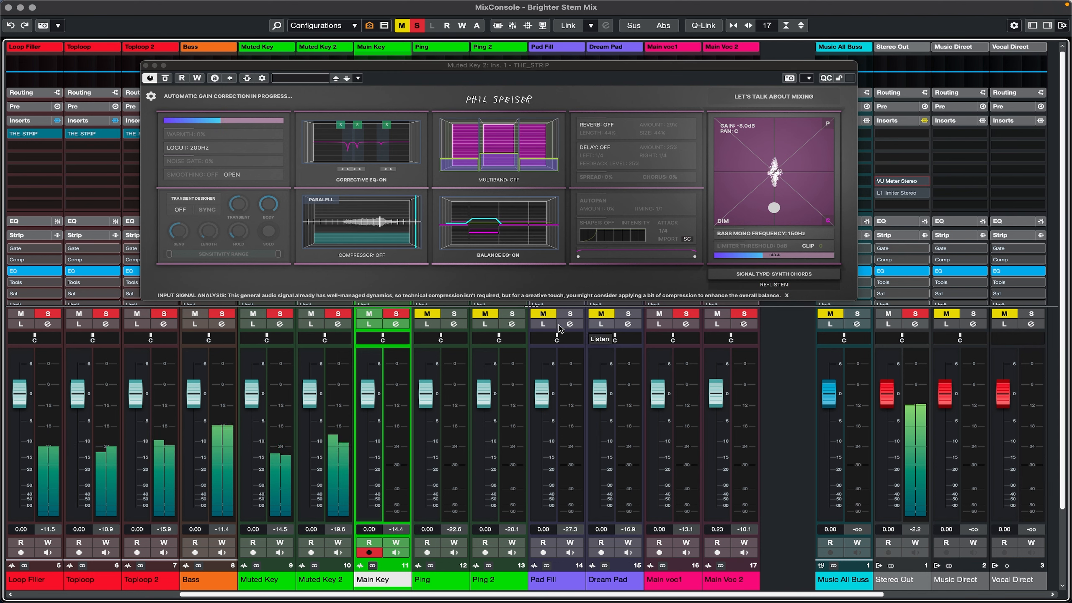
Select the Muted Key 2 channel, turn on Multiband and Compressor in its THE_STRIP, and close the plugin
click(395, 314)
click(369, 313)
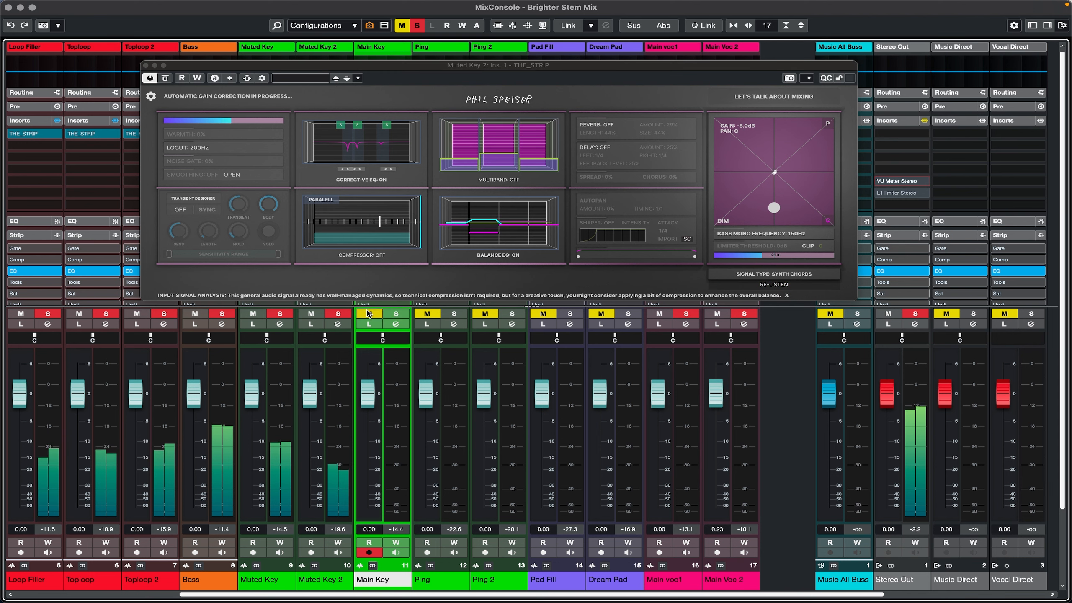
click(319, 579)
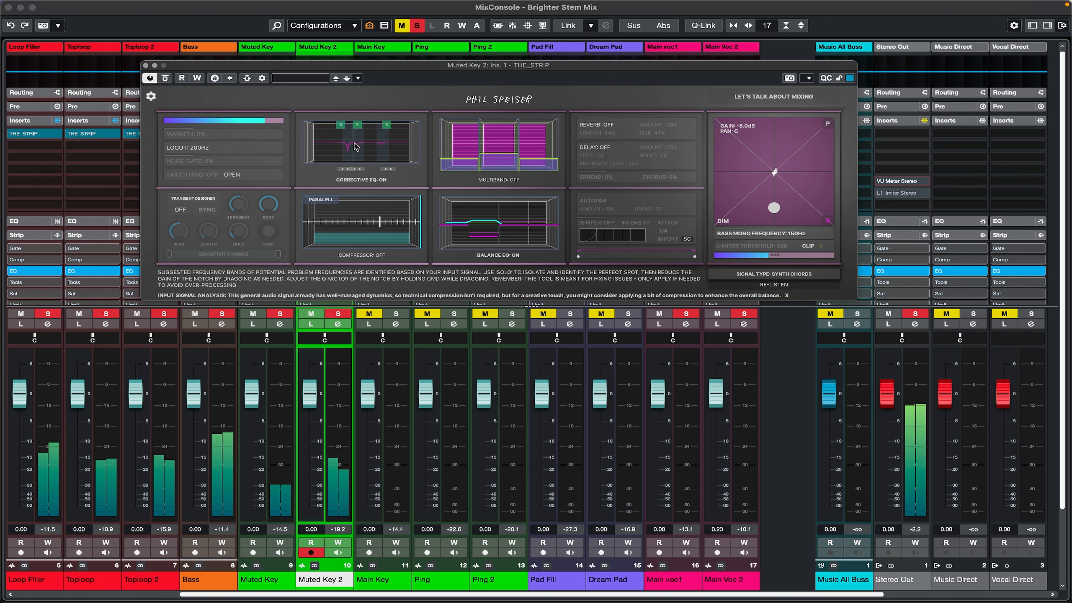
click(145, 65)
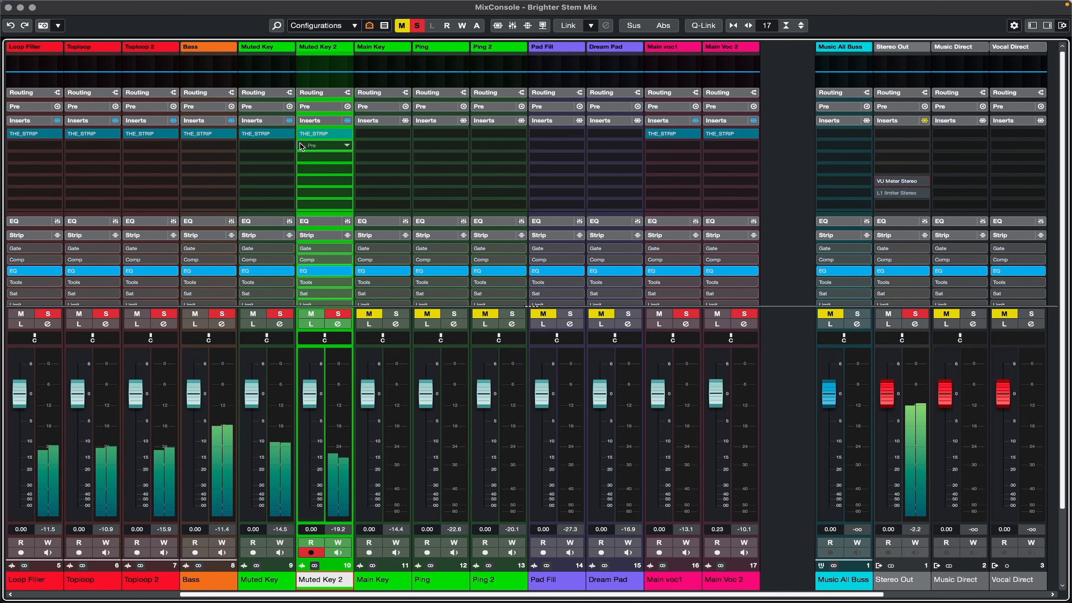
Raise the output gain in Muted Key's THE_STRIP to -3.8 dB and close the plugin
click(256, 135)
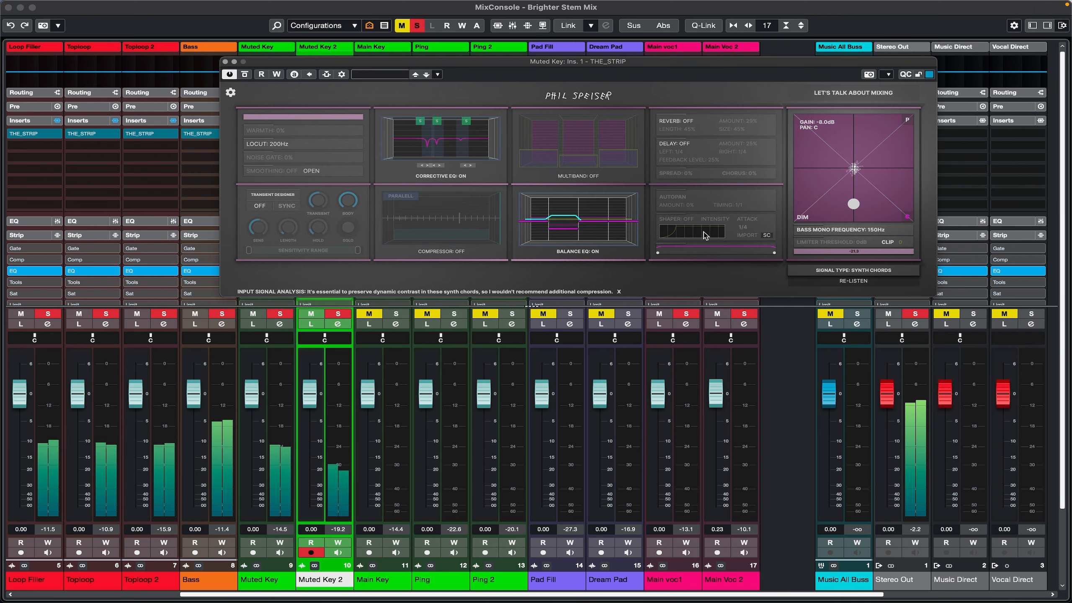
mouse_move(855, 203)
mouse_down()
mouse_move(856, 214)
mouse_move(859, 195)
mouse_up()
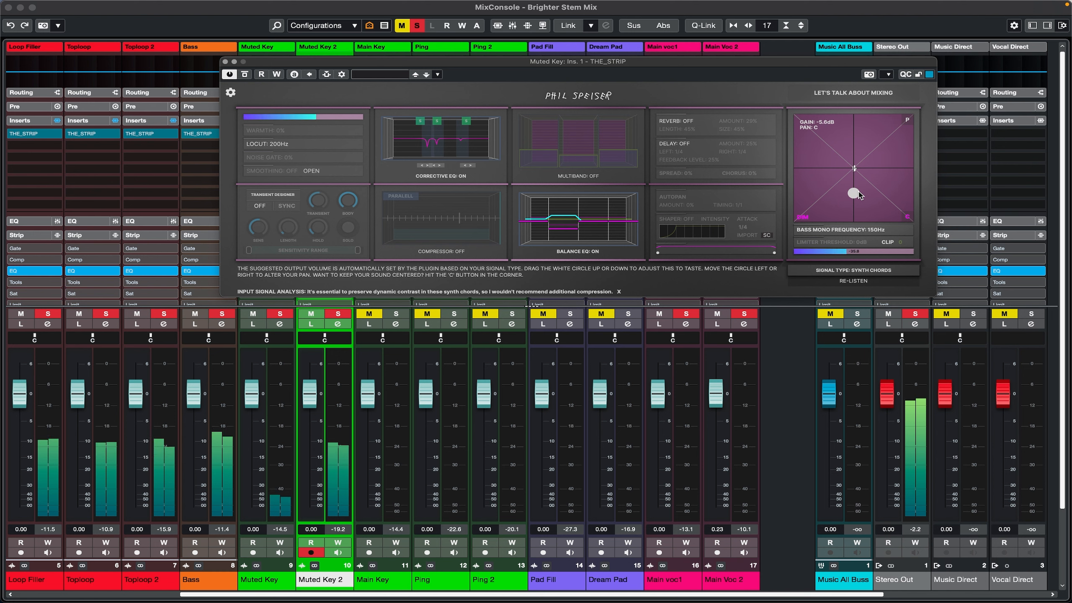
drag(858, 195, 858, 187)
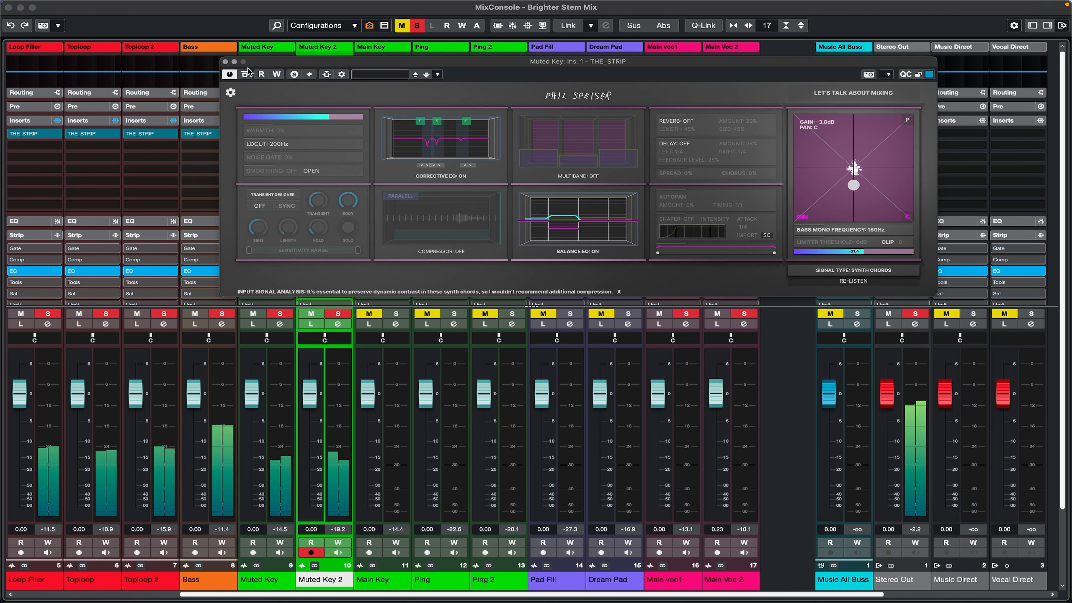
click(225, 62)
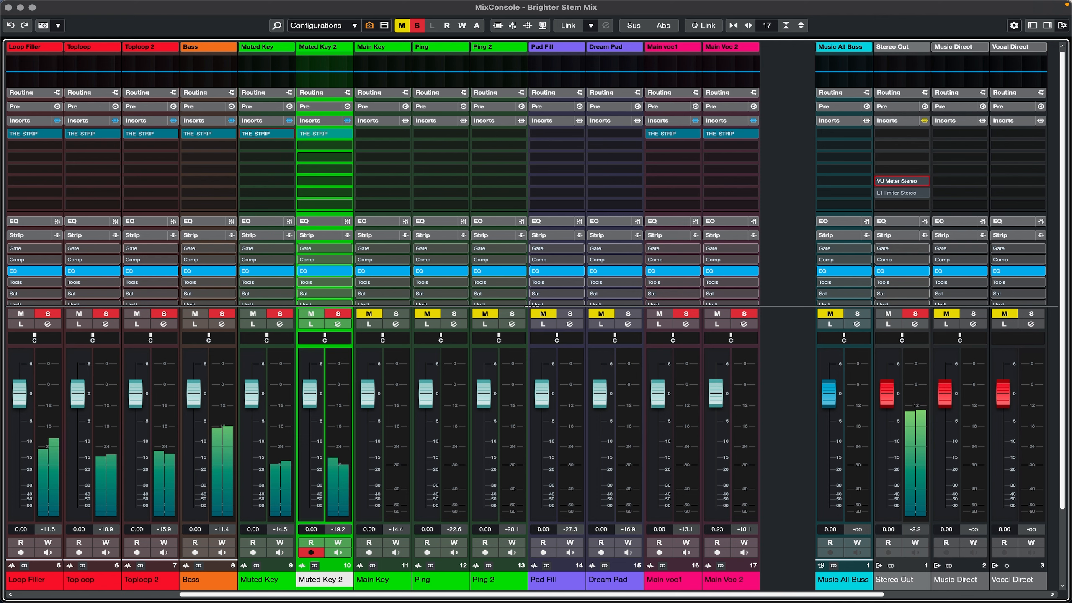
Raise the output gain in Muted Key 2's THE_STRIP to -2.2 dB, select Muted Key, and close the plugin
click(315, 134)
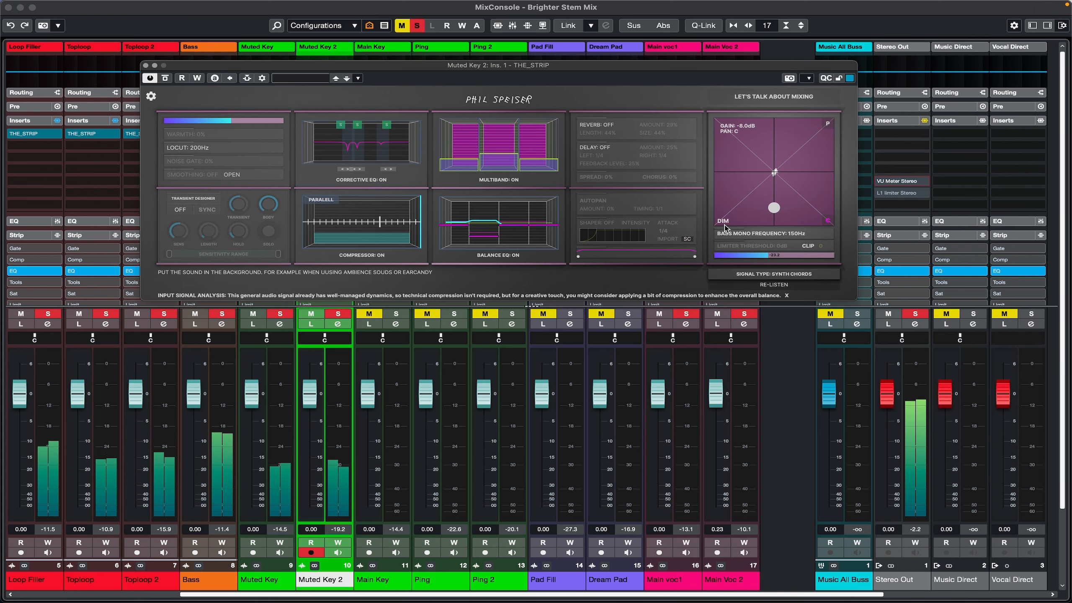
drag(773, 207, 779, 183)
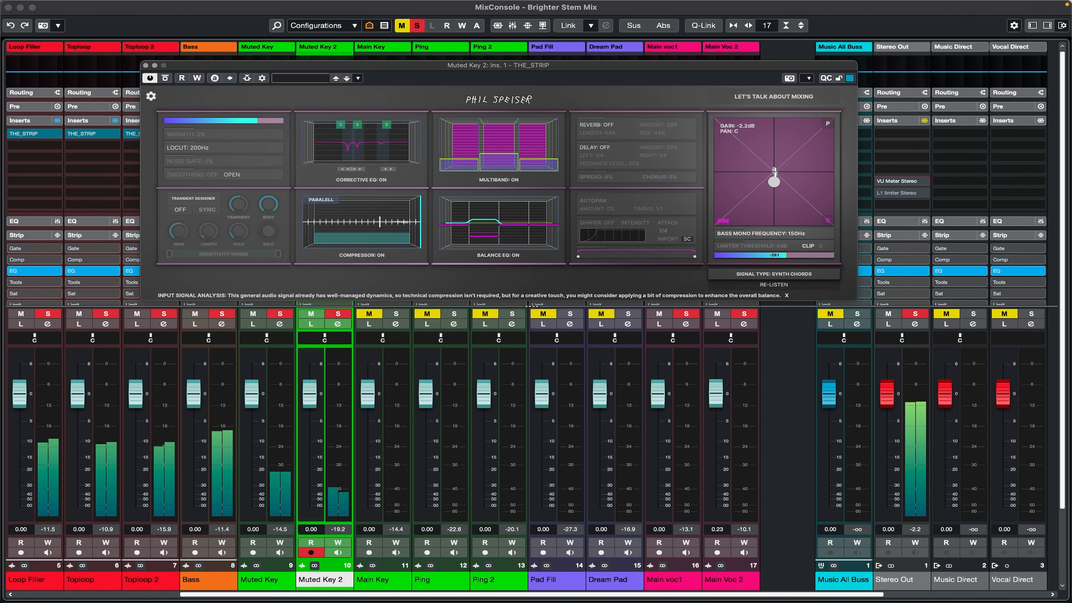
click(259, 580)
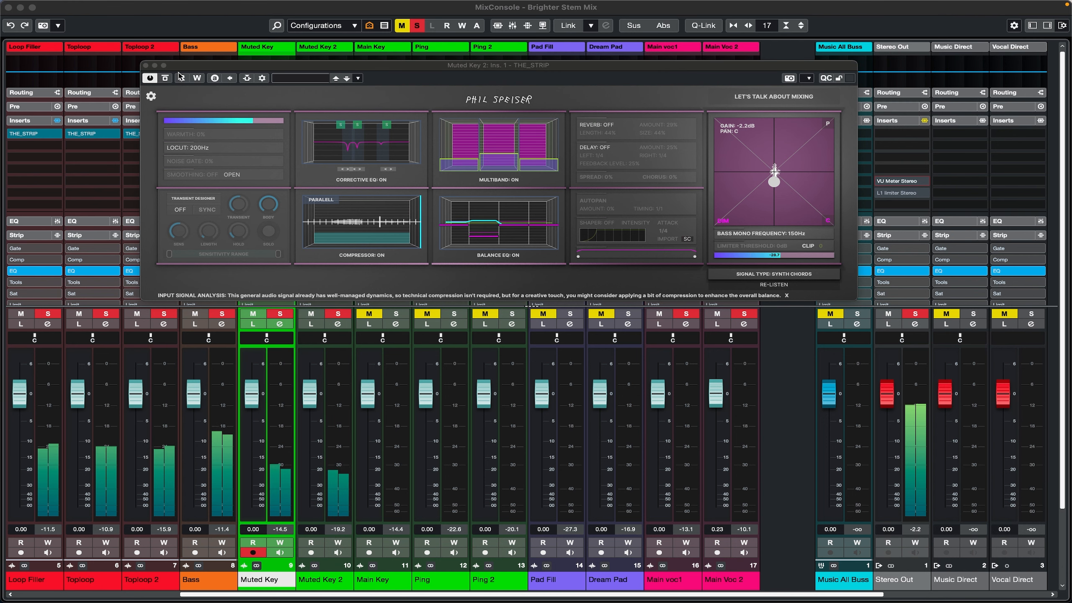
click(145, 66)
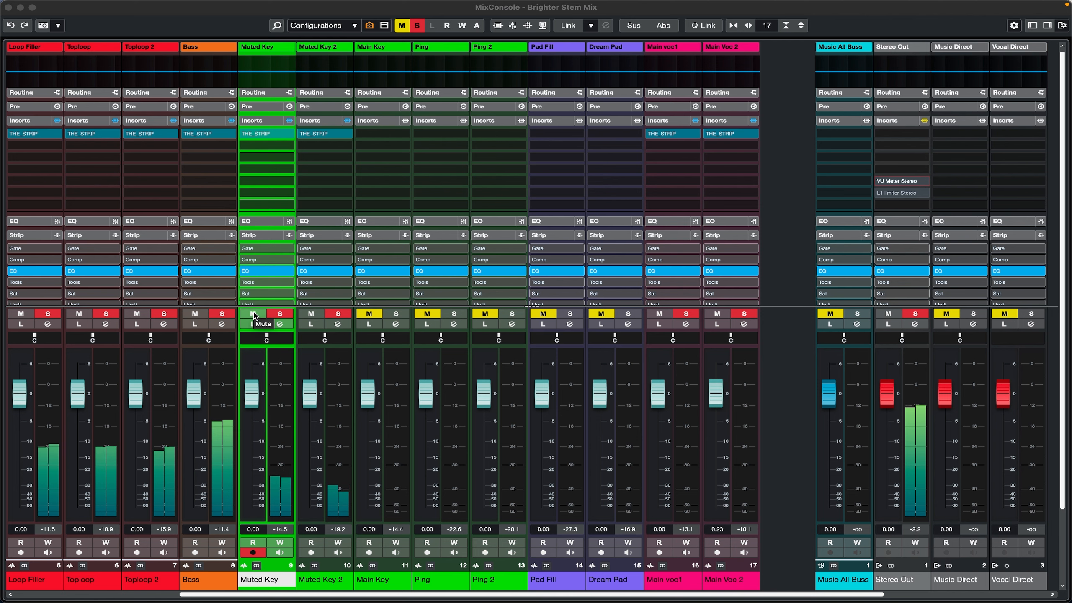
Turn on Autopan in Muted Key's THE_STRIP with a 25% amount and 1/1 timing, and close the plugin
click(257, 135)
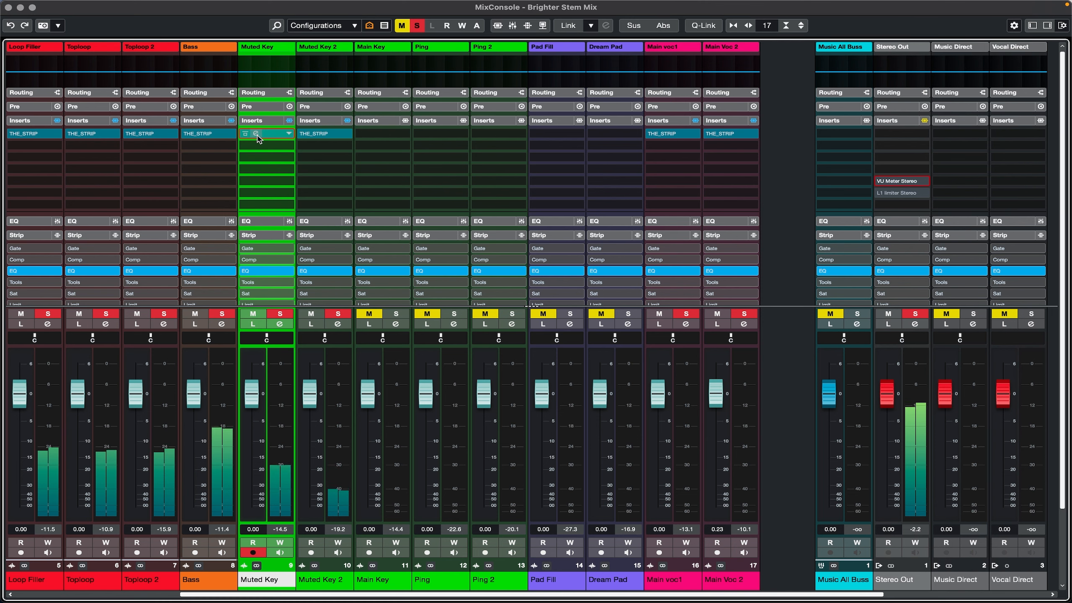
click(259, 138)
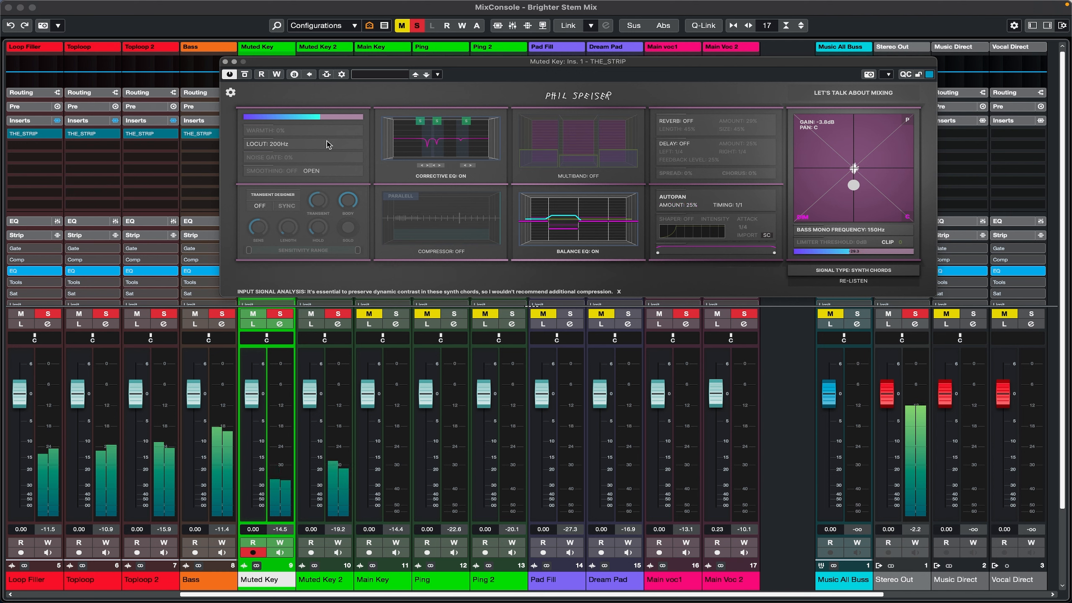
click(226, 62)
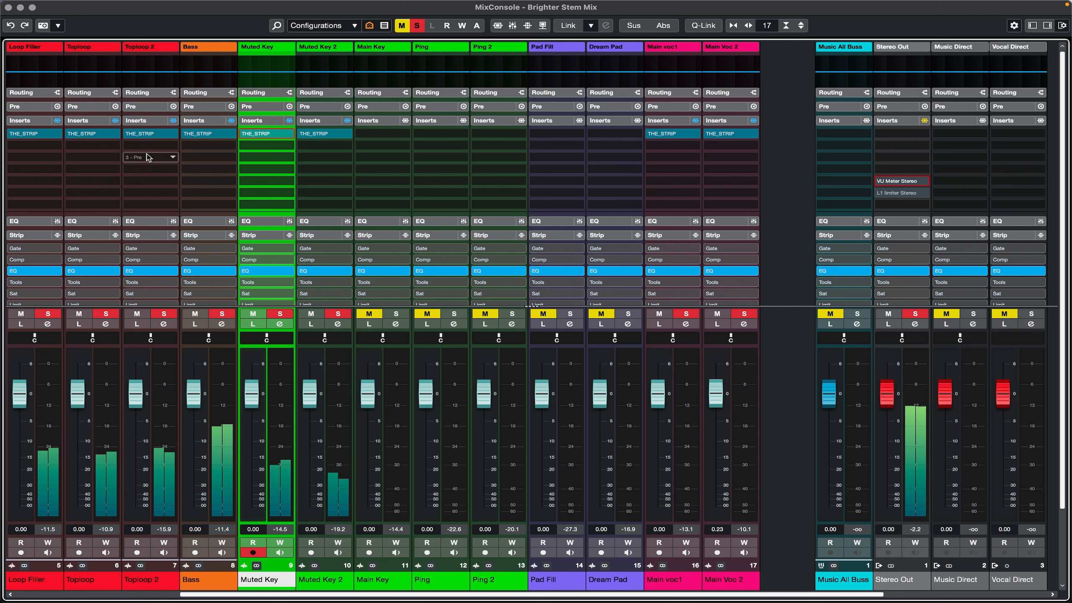
Unmute and solo the Main Key channel and load THE_STRIP into its first insert slot
click(375, 316)
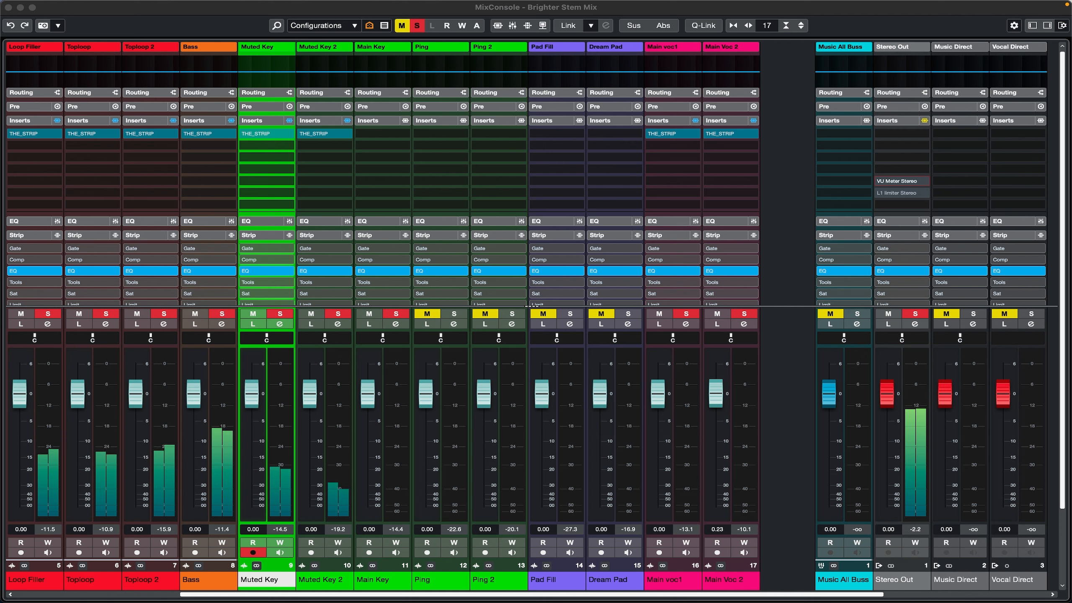
click(401, 134)
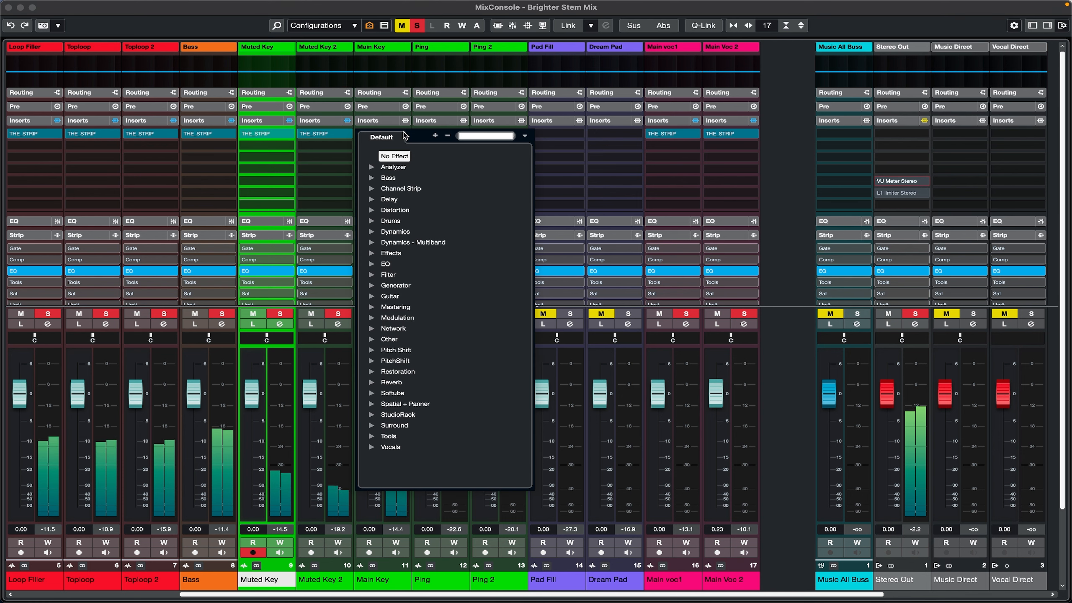
text(the_)
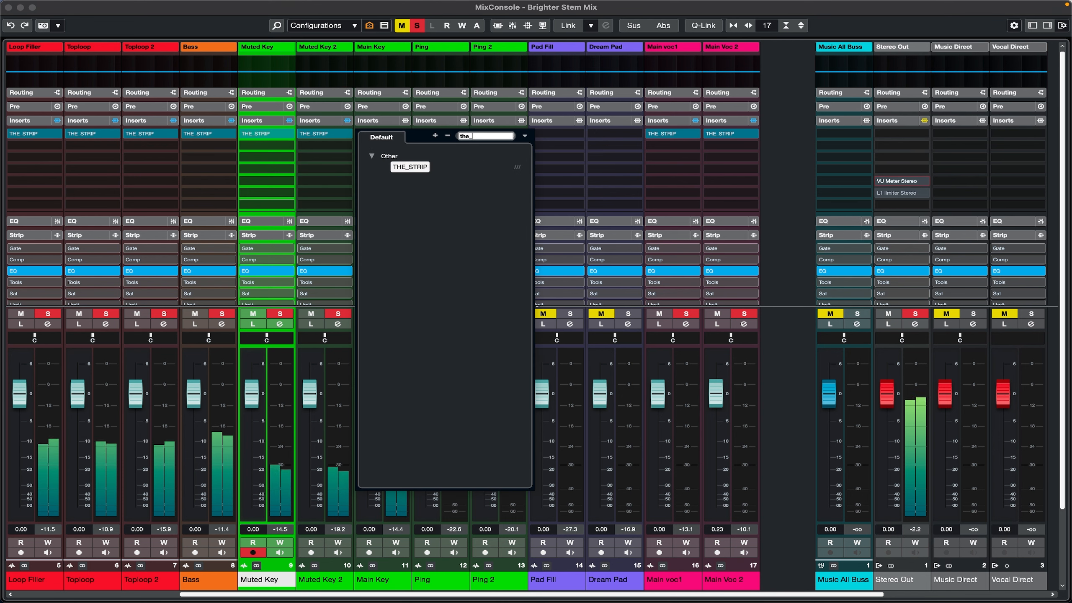
click(412, 168)
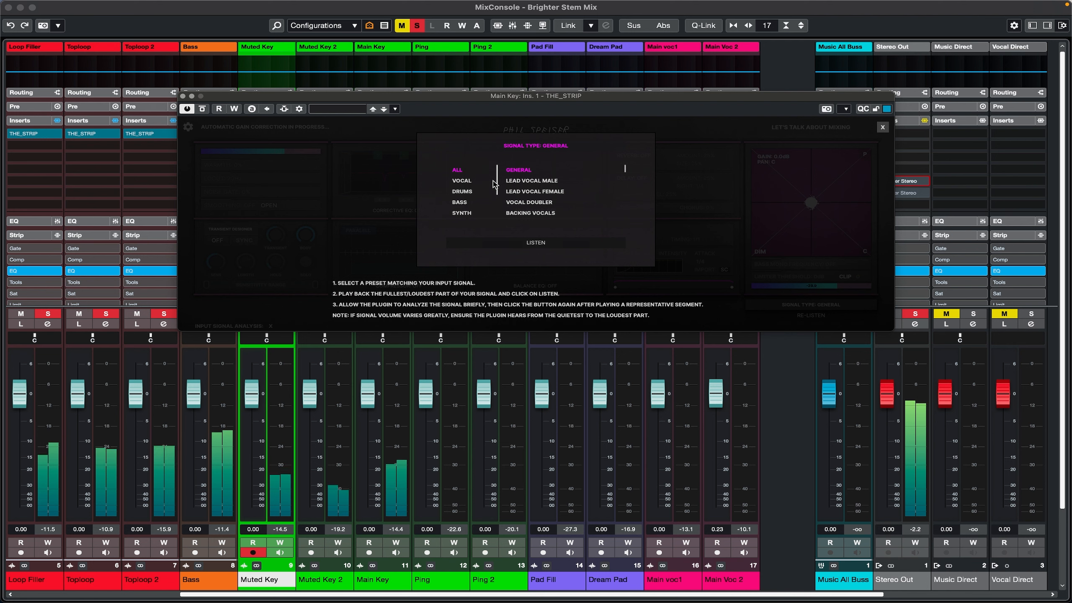
Set Main Key's signal type to Synth Melody and run THE_STRIP's listening analysis through to its end
click(462, 212)
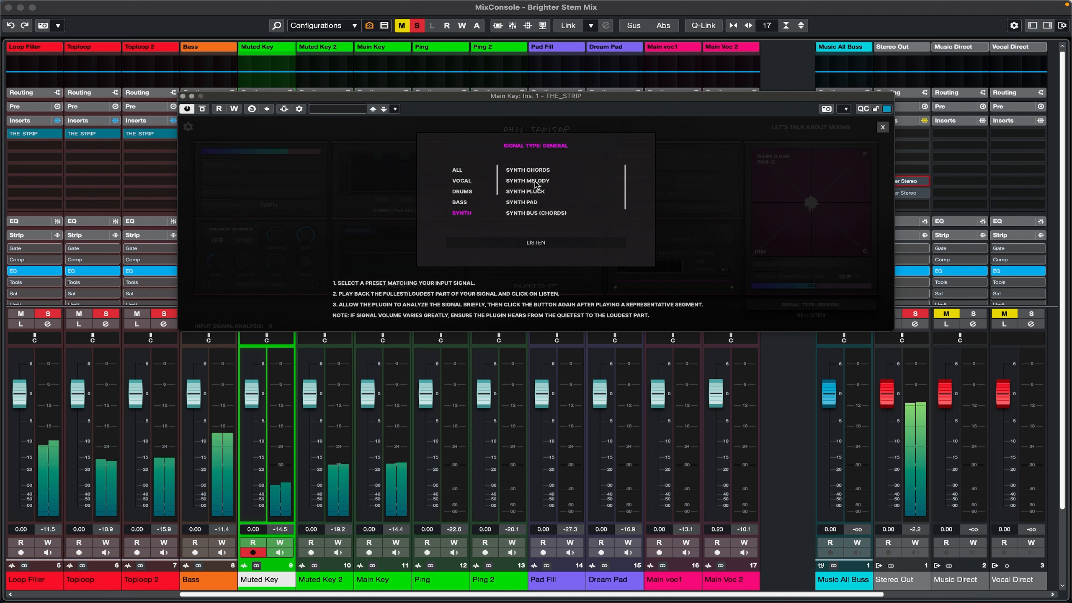
scroll(536, 184, down, 1)
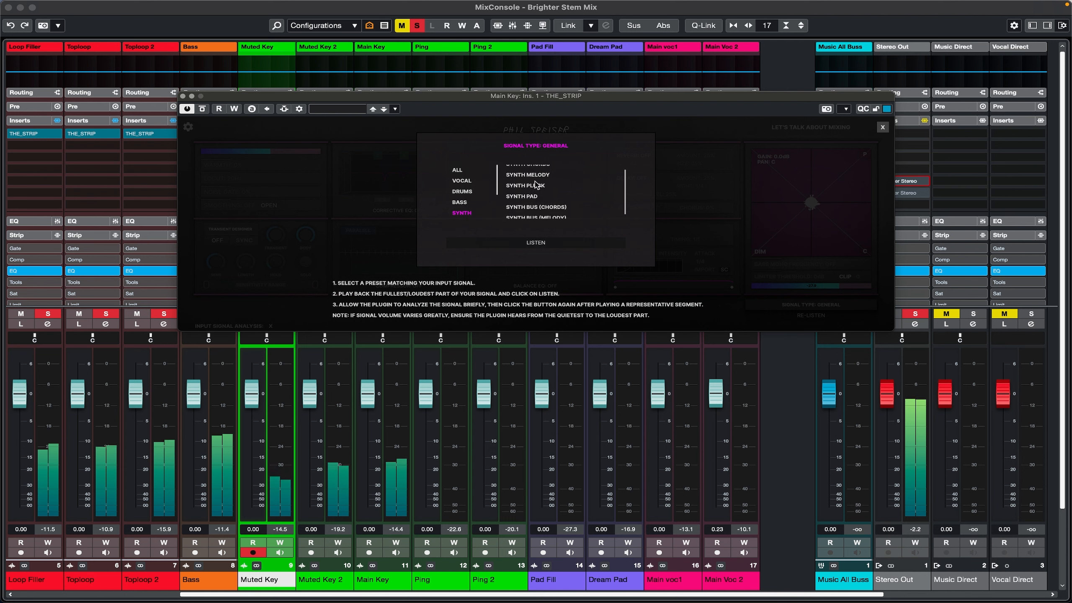
scroll(536, 185, up, 1)
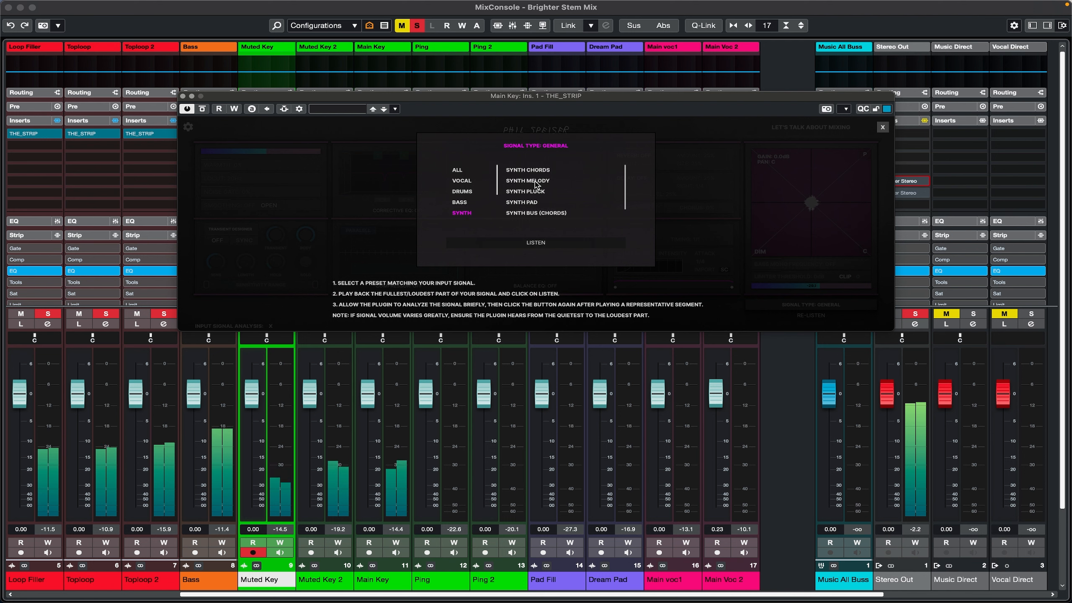
click(535, 185)
click(535, 243)
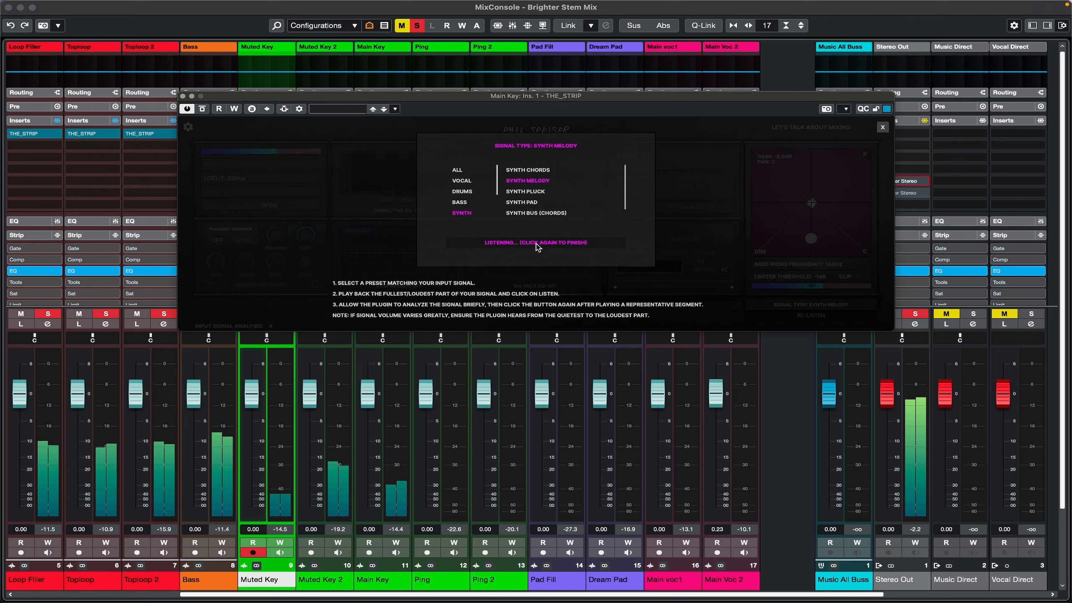
click(536, 245)
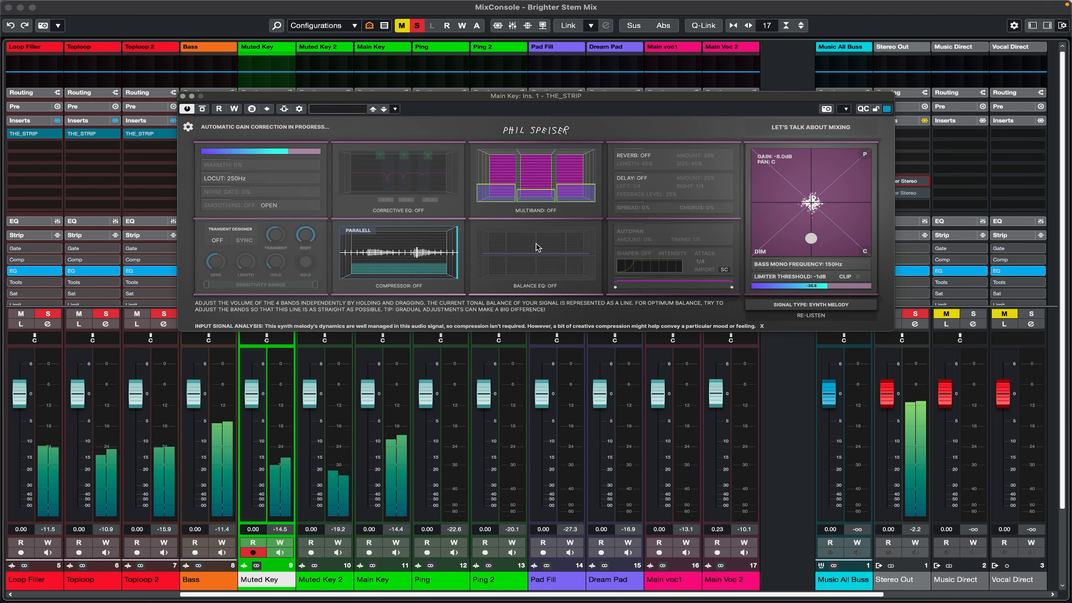
Turn on Balance EQ for Main Key, lowering the second and third bands and raising the fourth, and enable Multiband with its high band raised
click(531, 286)
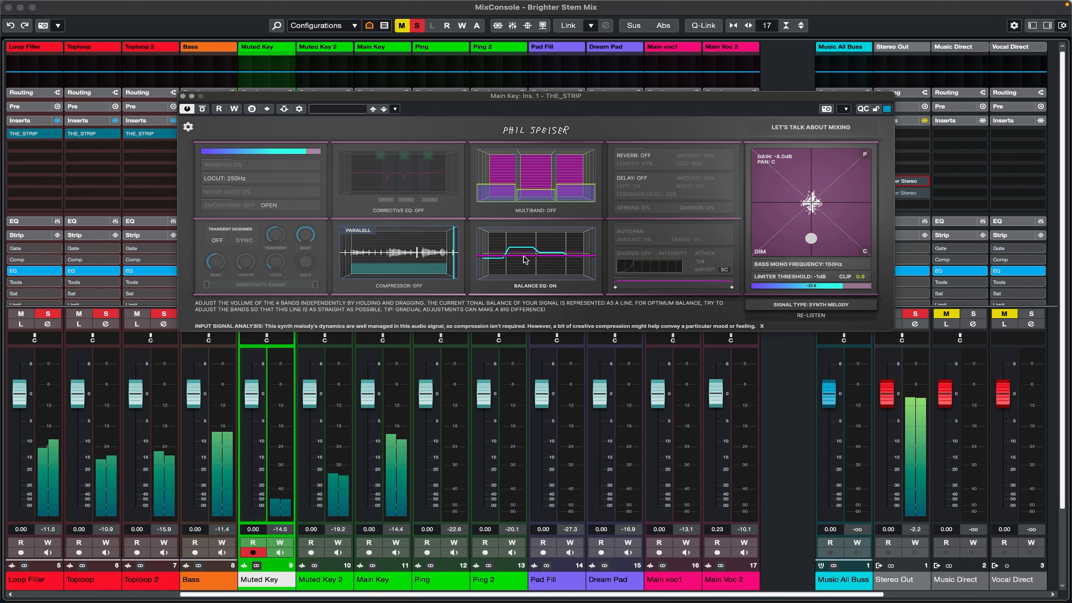
drag(524, 255, 577, 251)
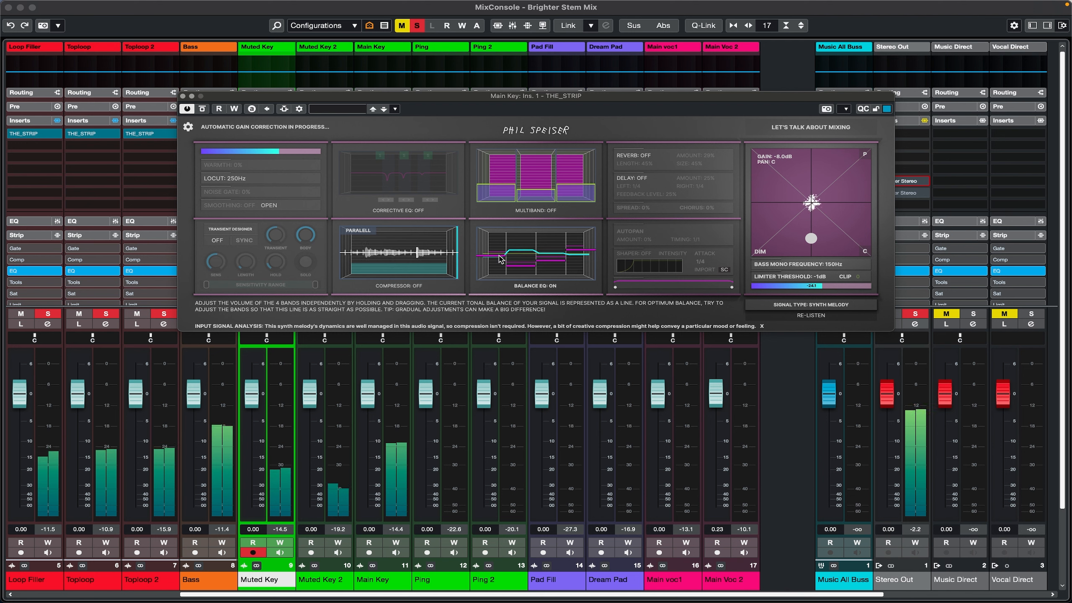
click(585, 175)
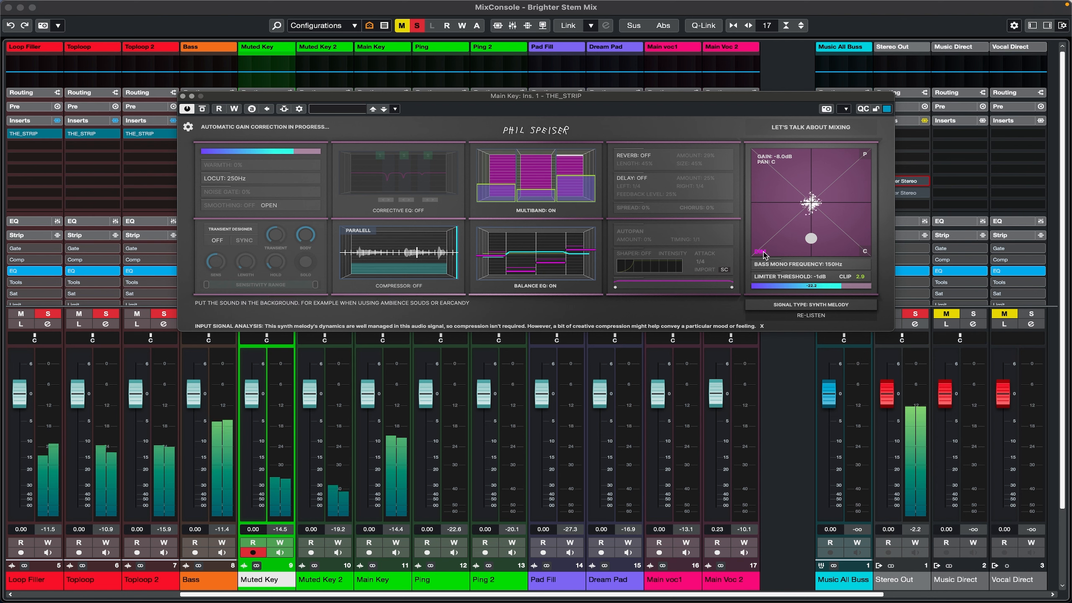
Raise the output gain in Main Key's THE_STRIP to -0.9 dB
drag(812, 240, 812, 222)
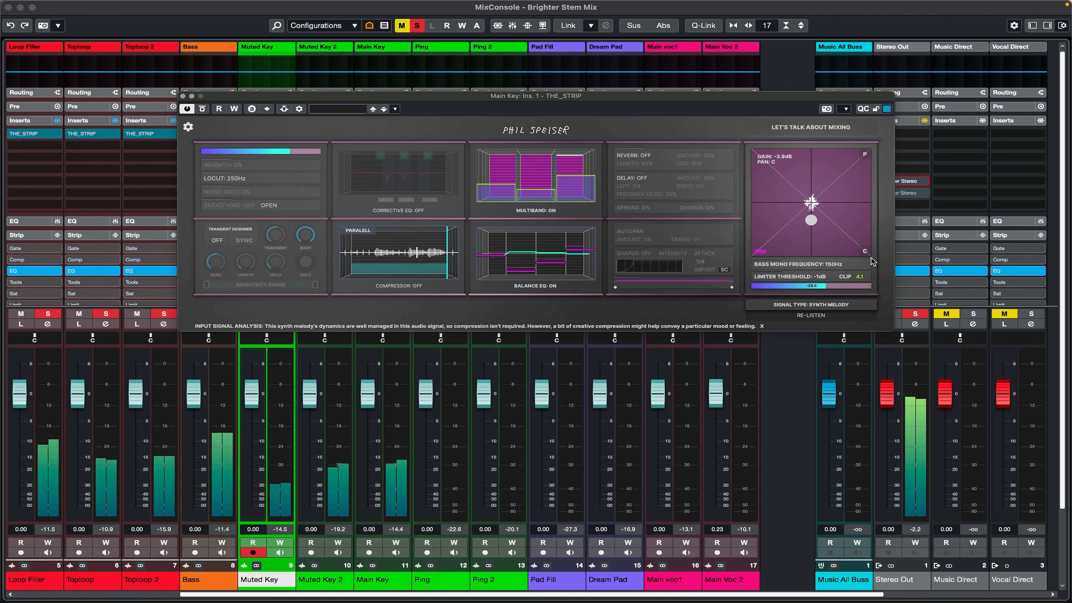
drag(812, 220, 809, 207)
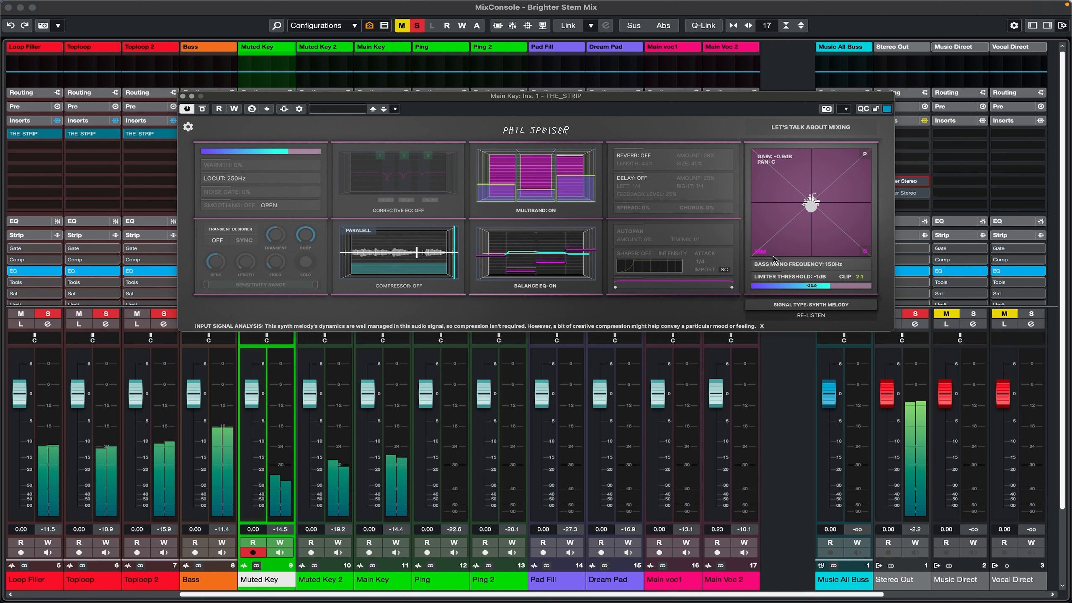
Turn on Delay and Reverb in Main Key's THE_STRIP and lower its output gain to -11.0 dB
click(646, 181)
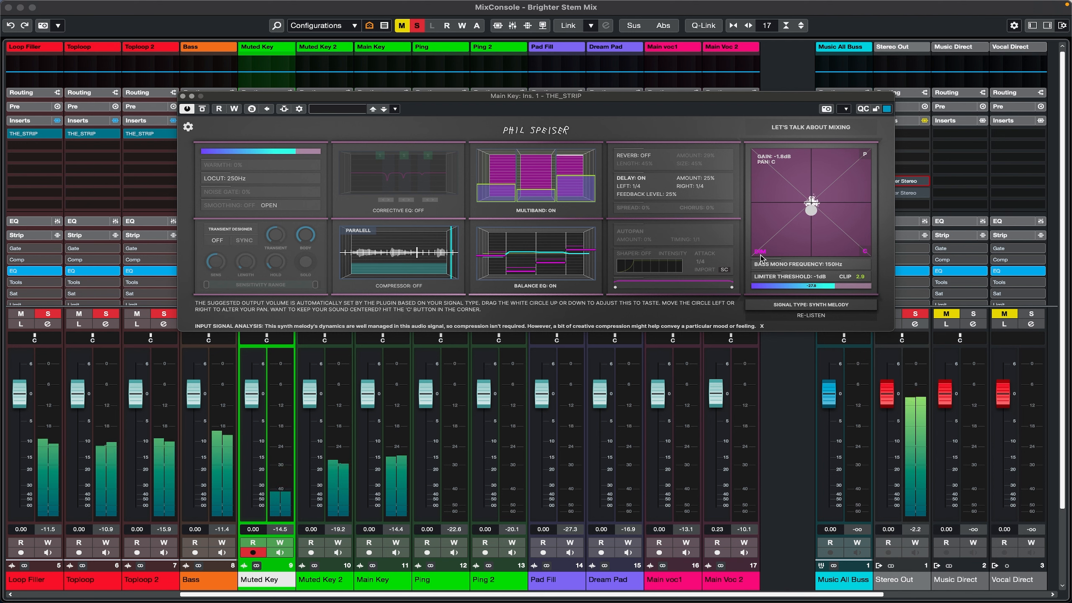
drag(811, 210, 812, 262)
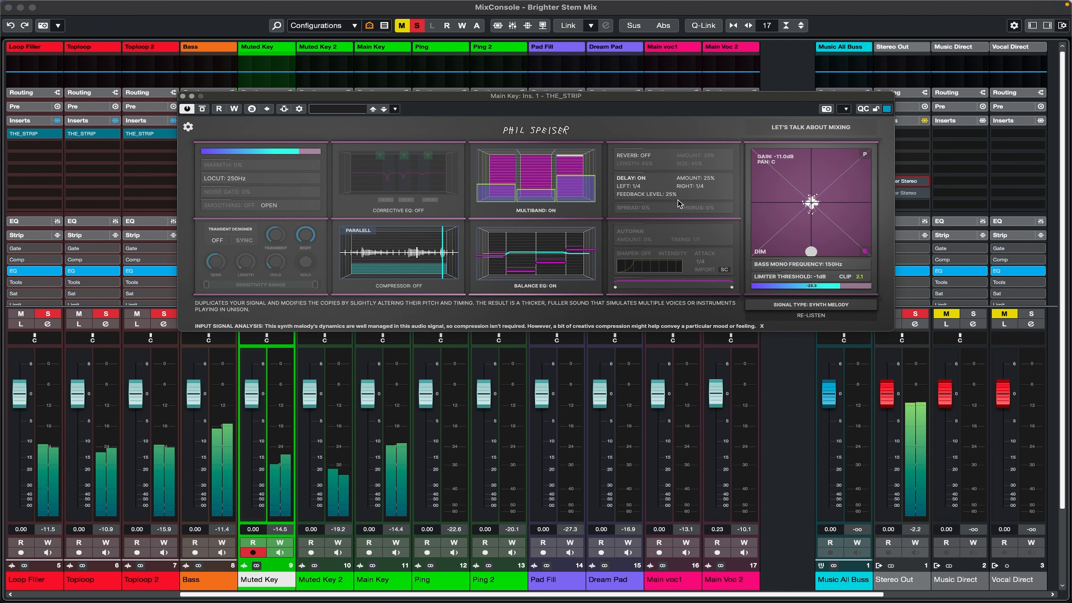
click(648, 160)
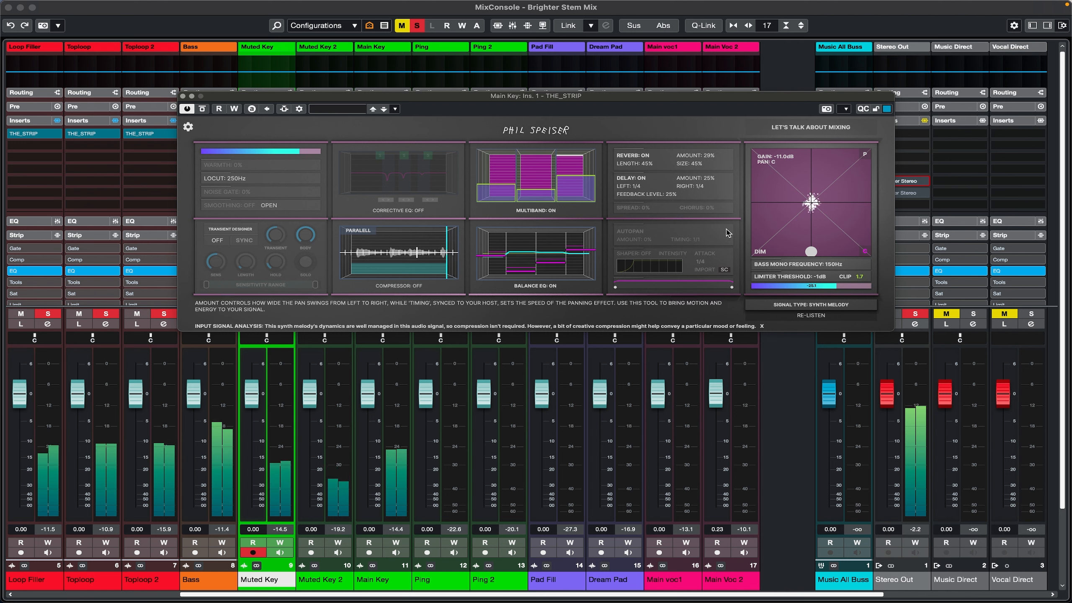
Turn on the Shaper in Main Key's THE_STRIP and reduce its intensity
click(634, 254)
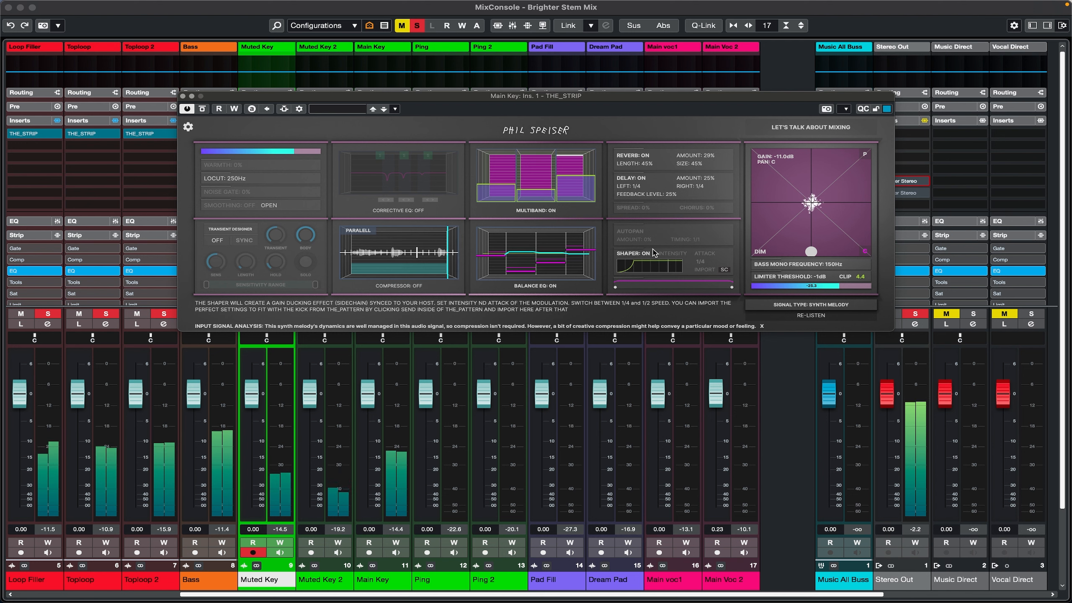
mouse_move(667, 255)
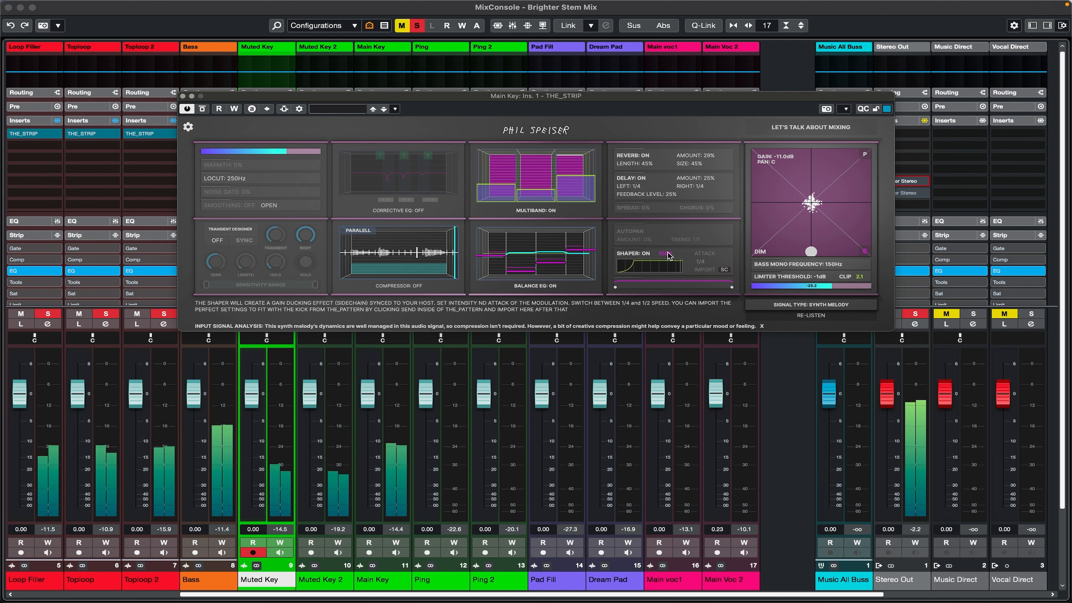
drag(667, 255, 674, 342)
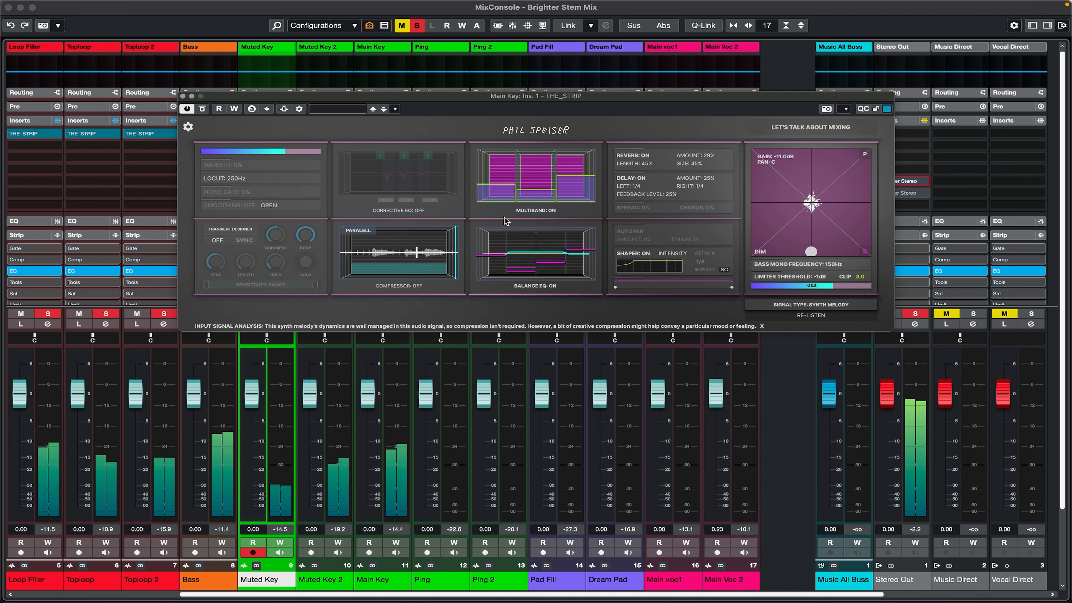
Turn on Corrective EQ for Main Key and raise the mid band of the Multiband compressor
click(405, 211)
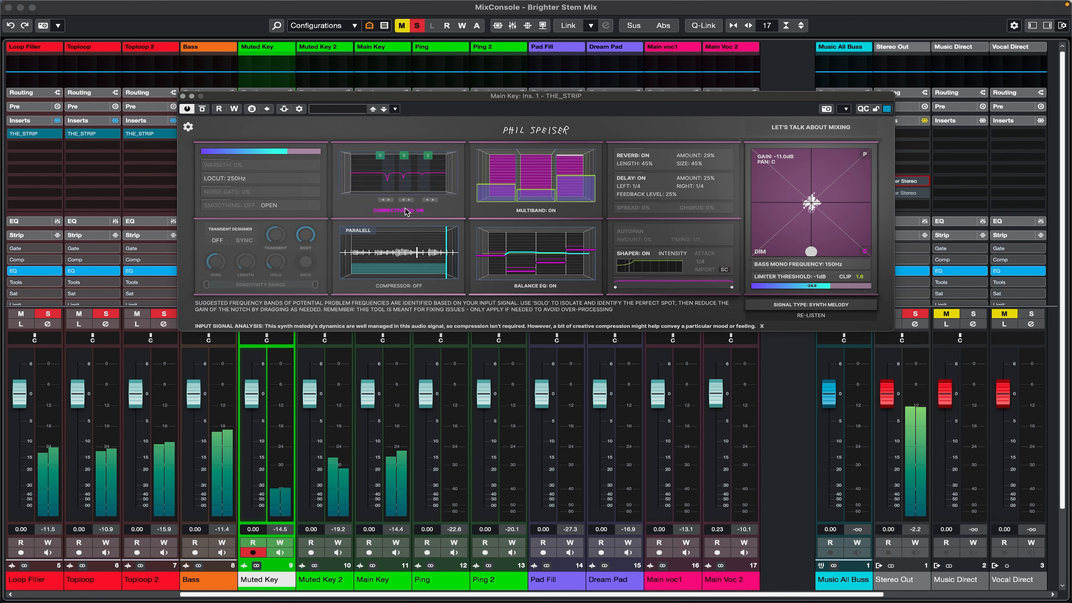
drag(538, 191, 538, 179)
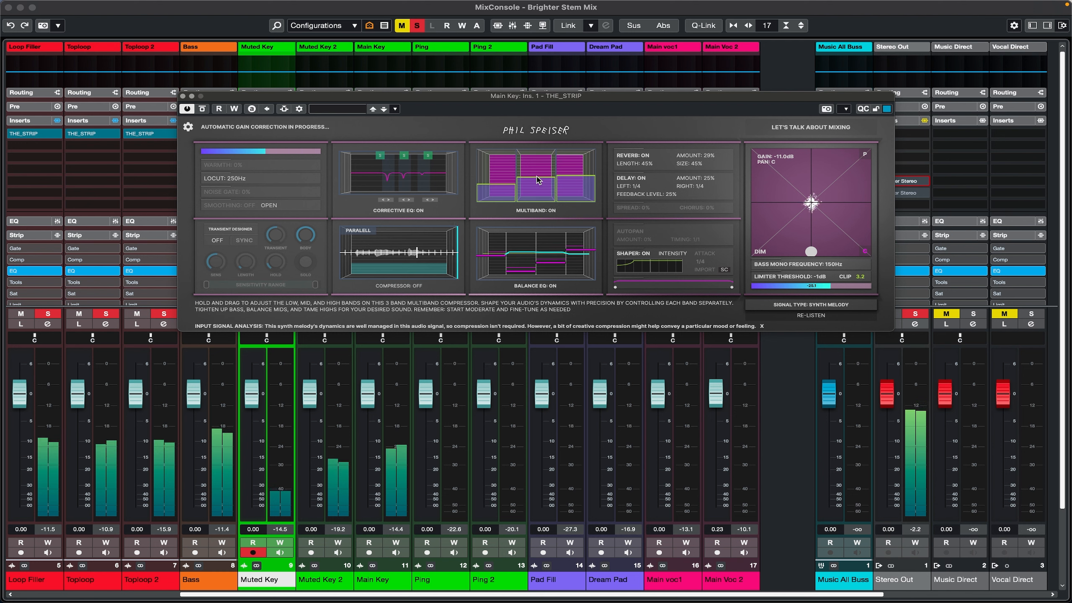
drag(538, 185, 539, 168)
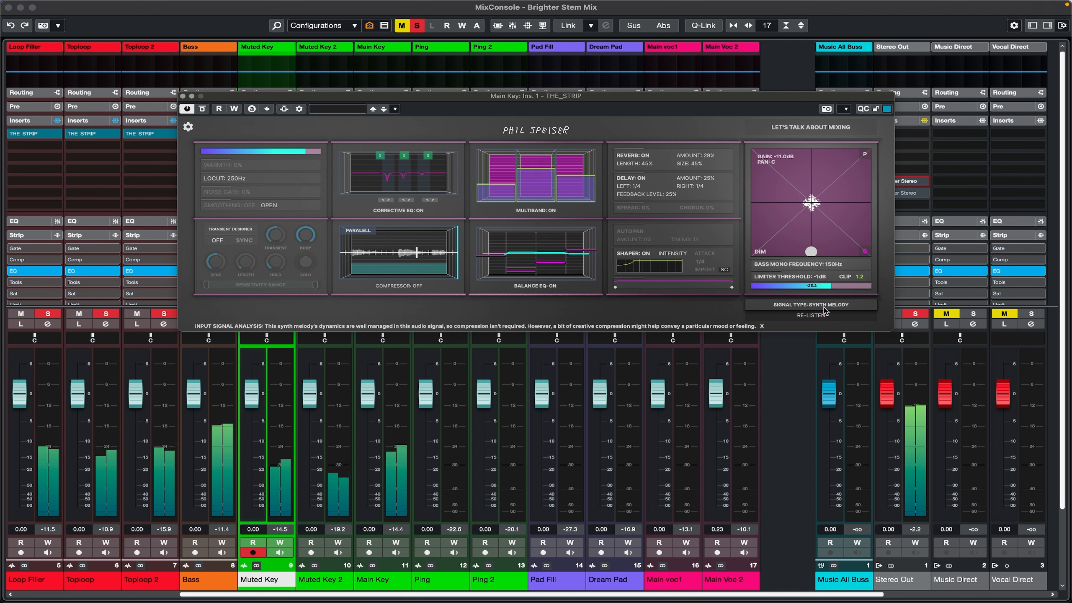
Raise the output gain in Main Key's THE_STRIP to 2.0 dB and close the plugin window
mouse_move(813, 253)
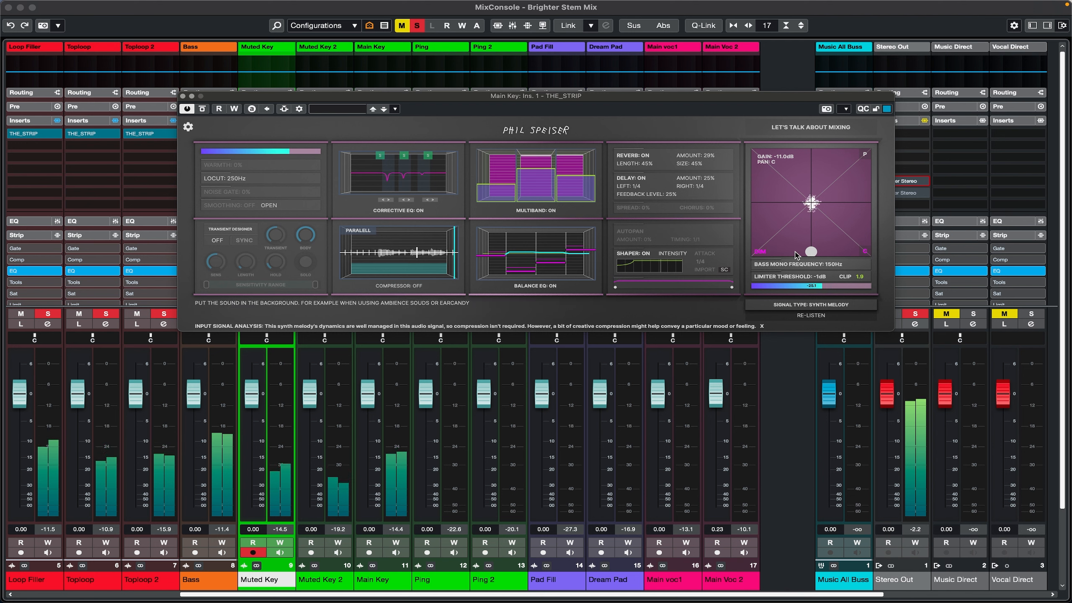
drag(812, 255, 818, 203)
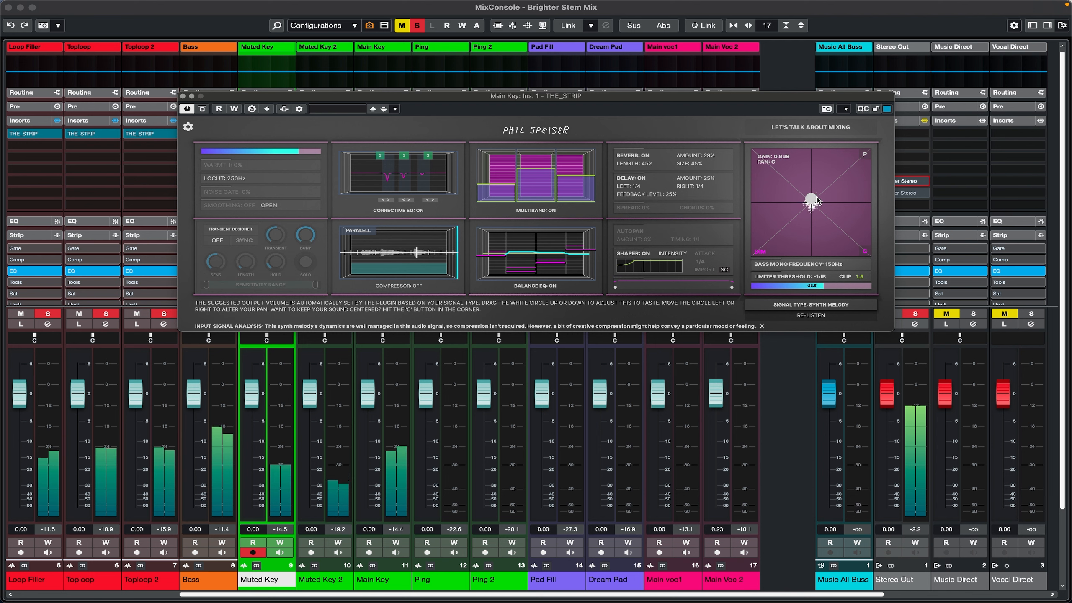
drag(817, 201, 818, 197)
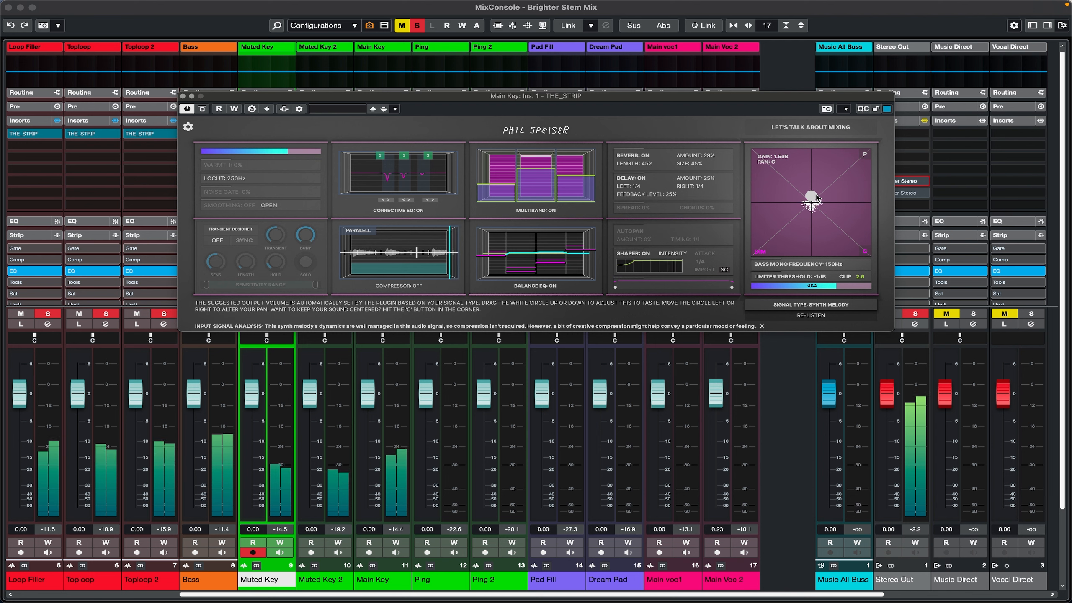
drag(816, 198, 817, 197)
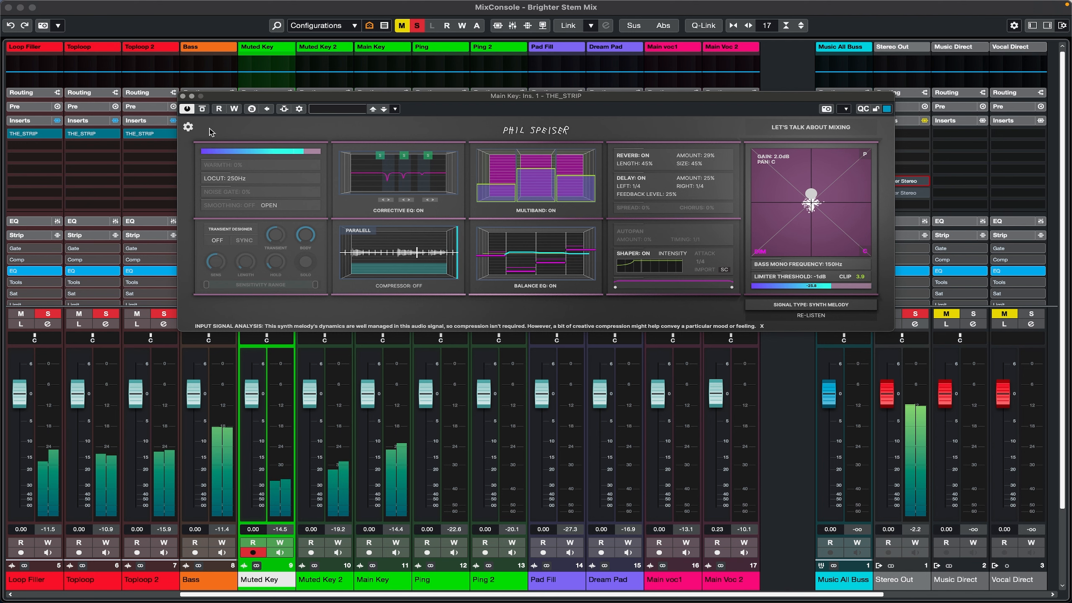
click(183, 96)
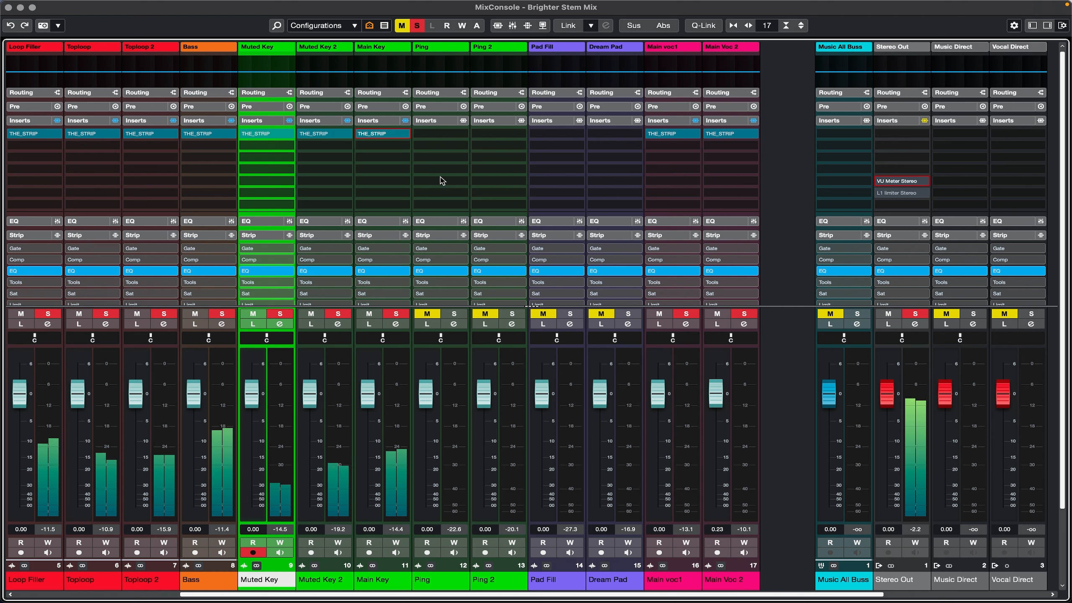
Solo the Ping channel and load THE_STRIP into its first insert slot
click(451, 316)
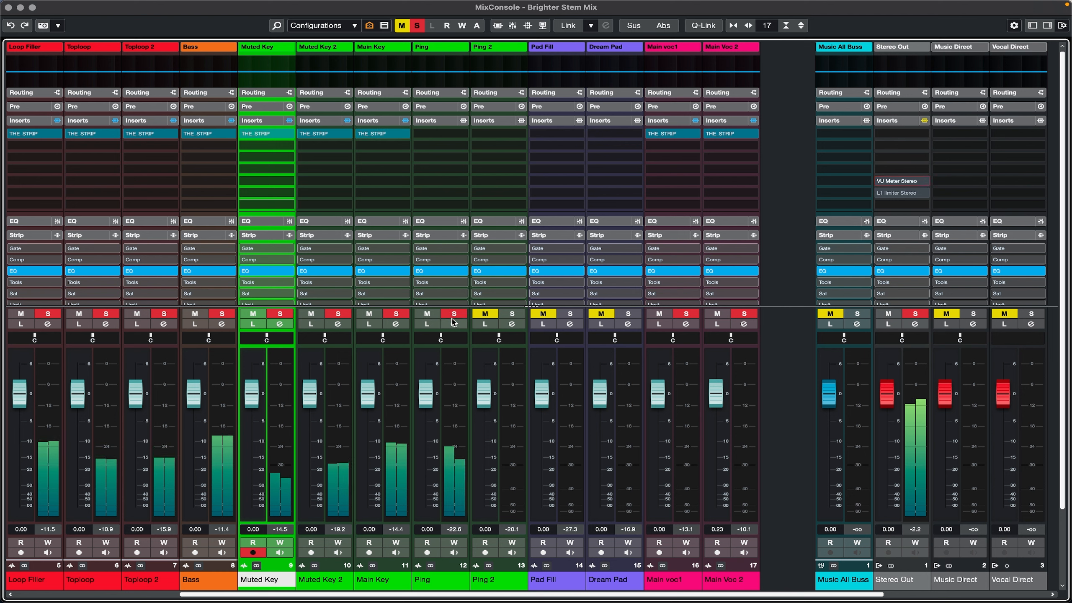
click(512, 314)
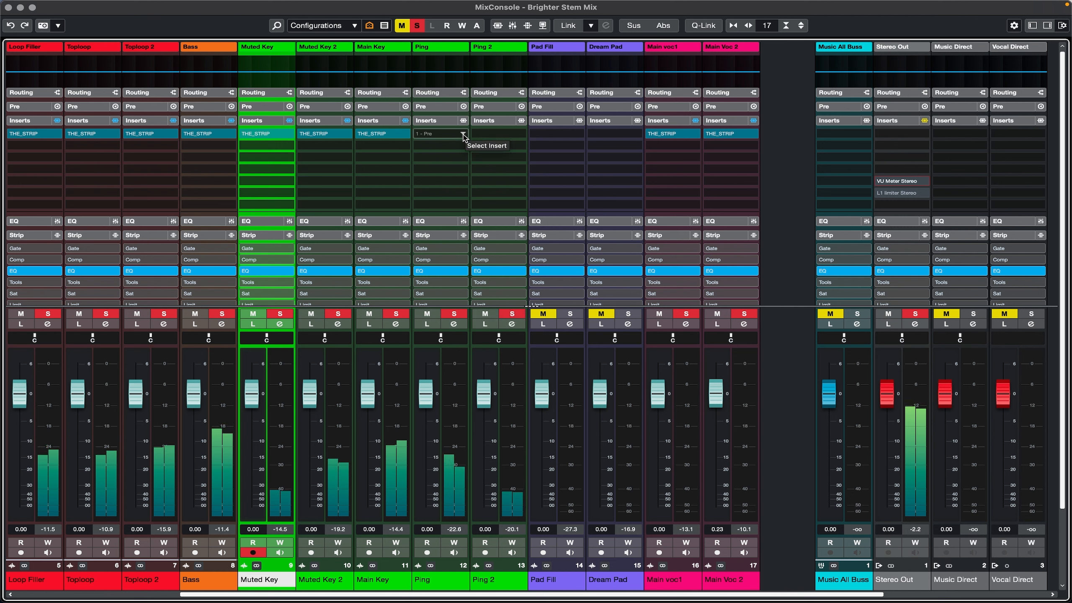
click(512, 314)
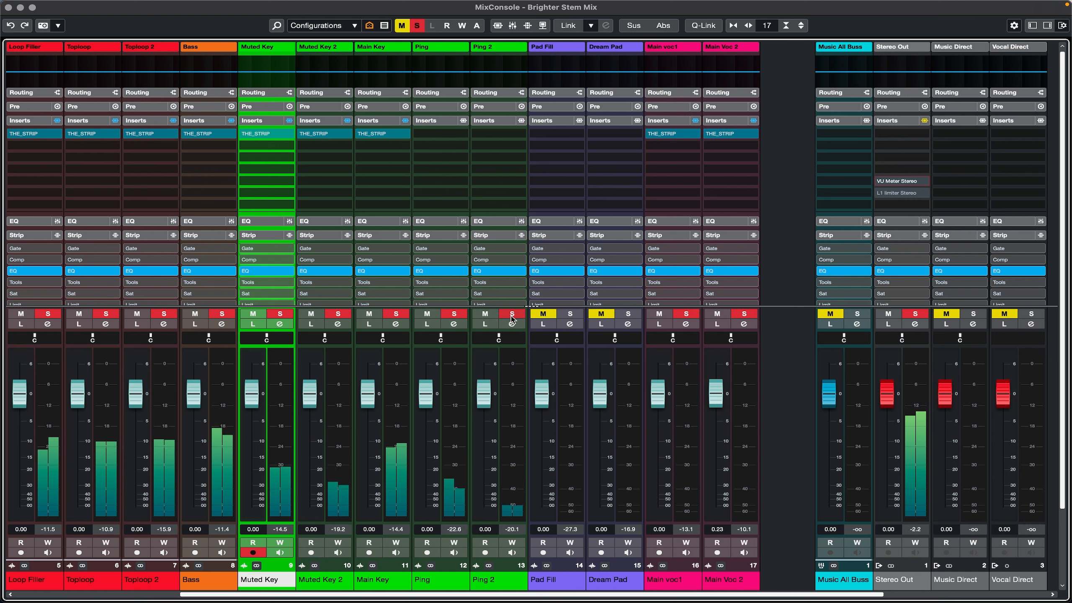
click(463, 136)
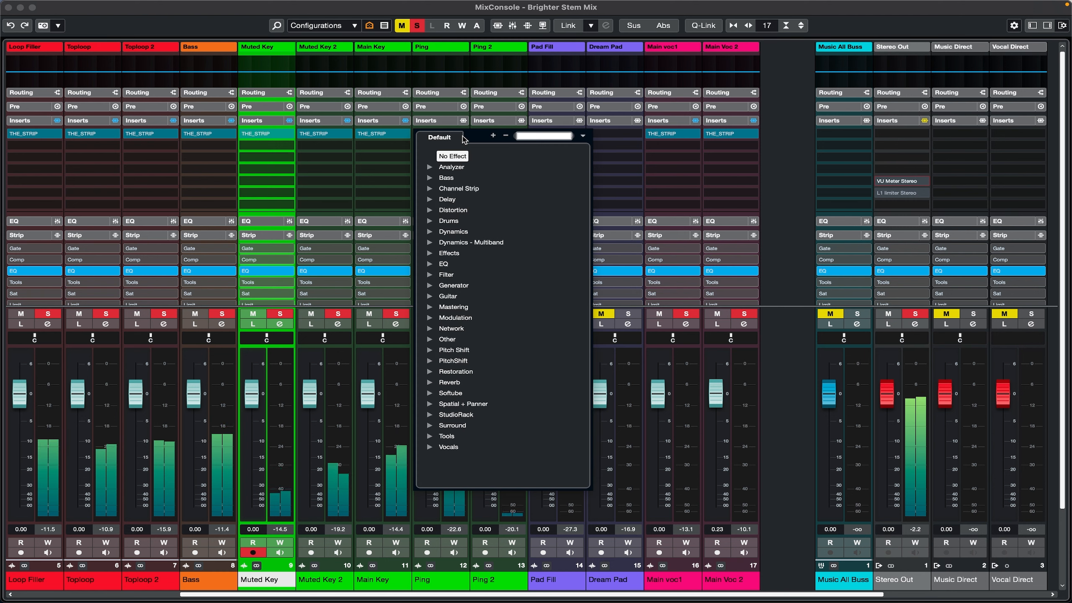
text(the_st)
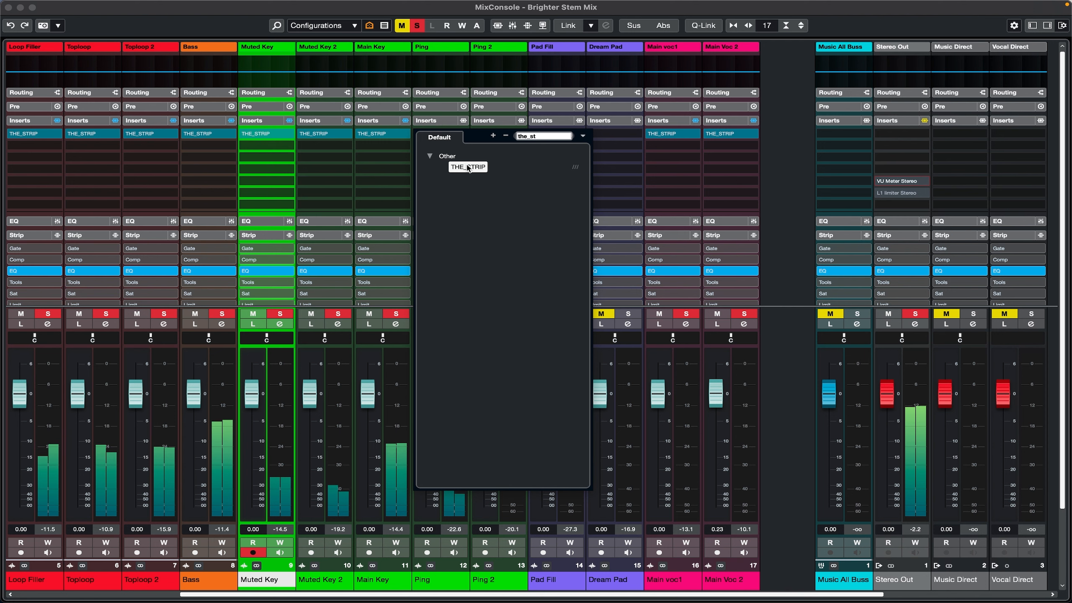
click(467, 166)
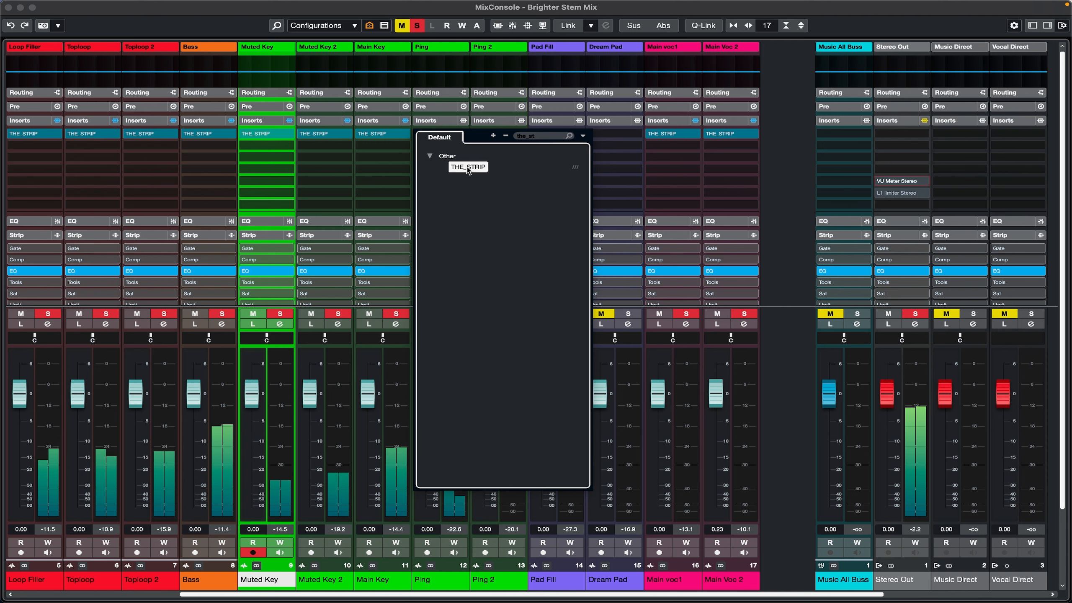
click(467, 167)
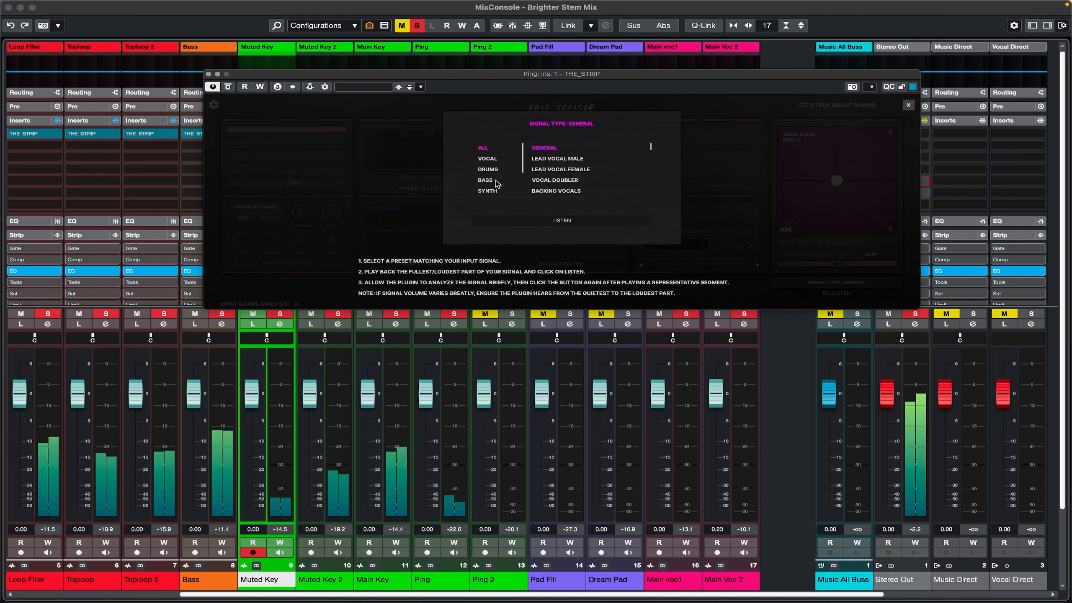
Set Ping's signal type to Synth Pluck and run THE_STRIP's listening analysis through to its end
click(489, 192)
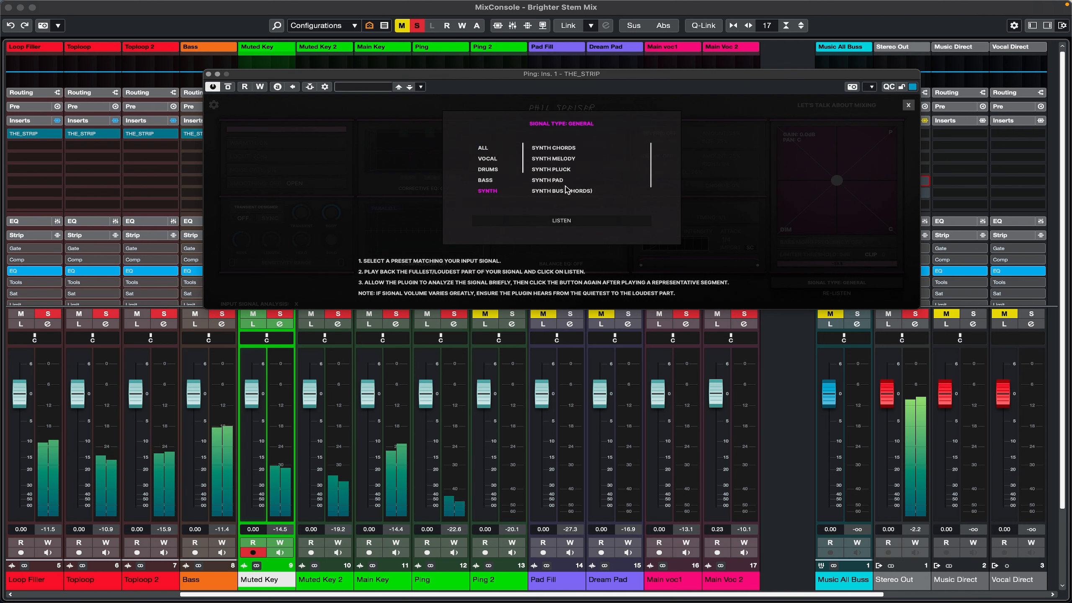
click(568, 171)
click(564, 221)
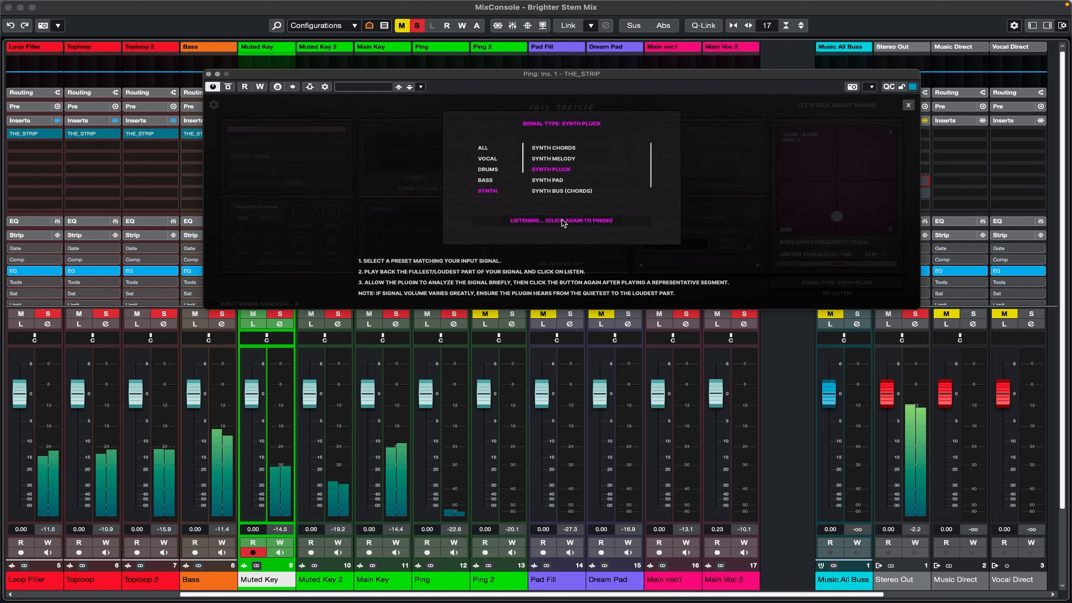
click(564, 222)
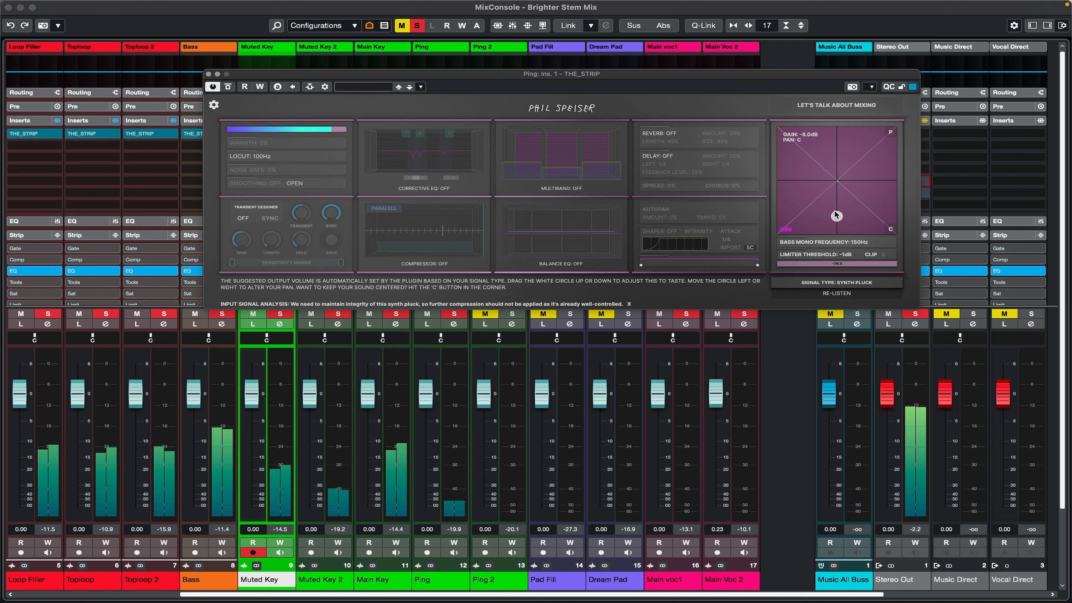
Turn on Balance EQ for Ping, lowering the second band and raising the high end
click(555, 264)
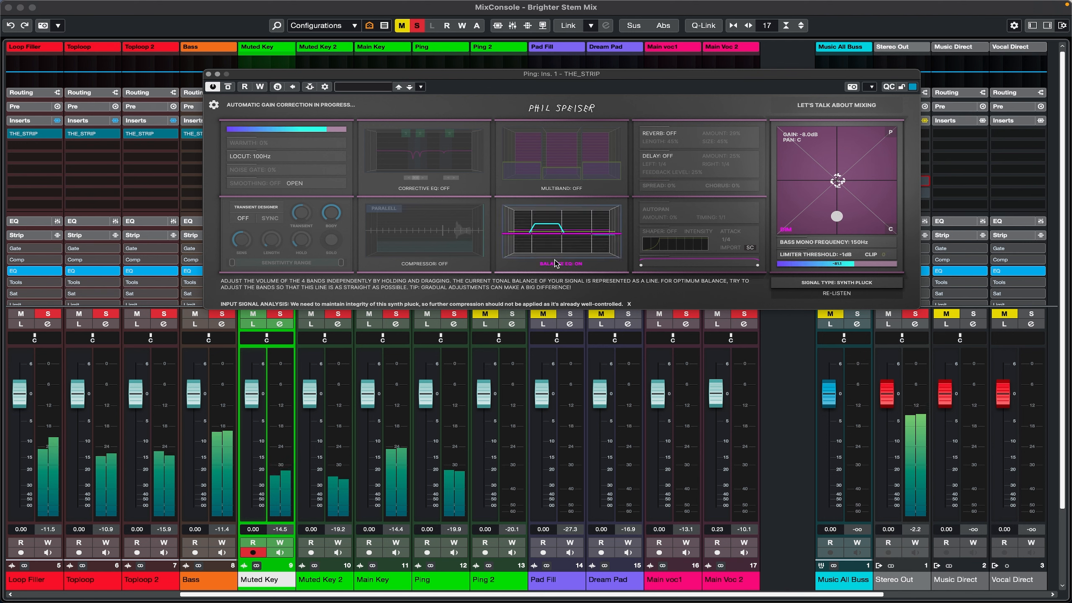
drag(549, 237, 550, 242)
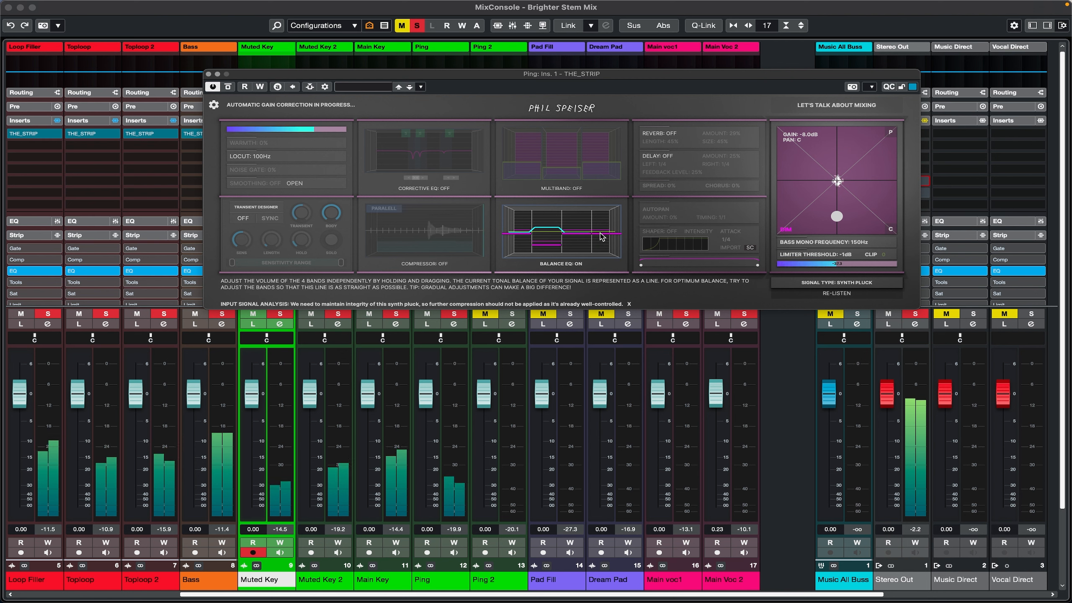
drag(603, 231, 602, 225)
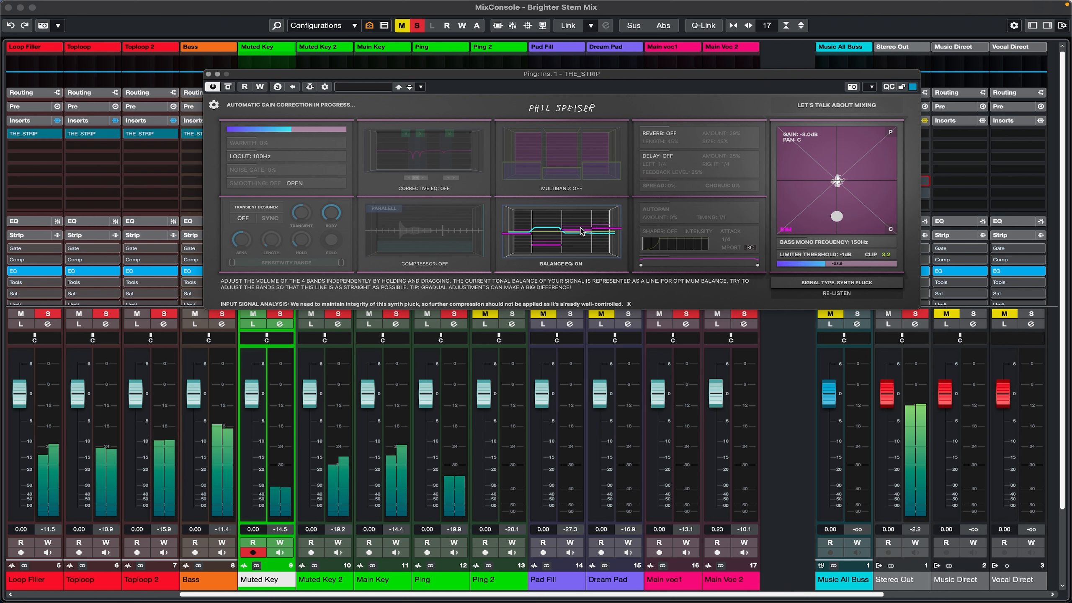
drag(556, 245, 556, 249)
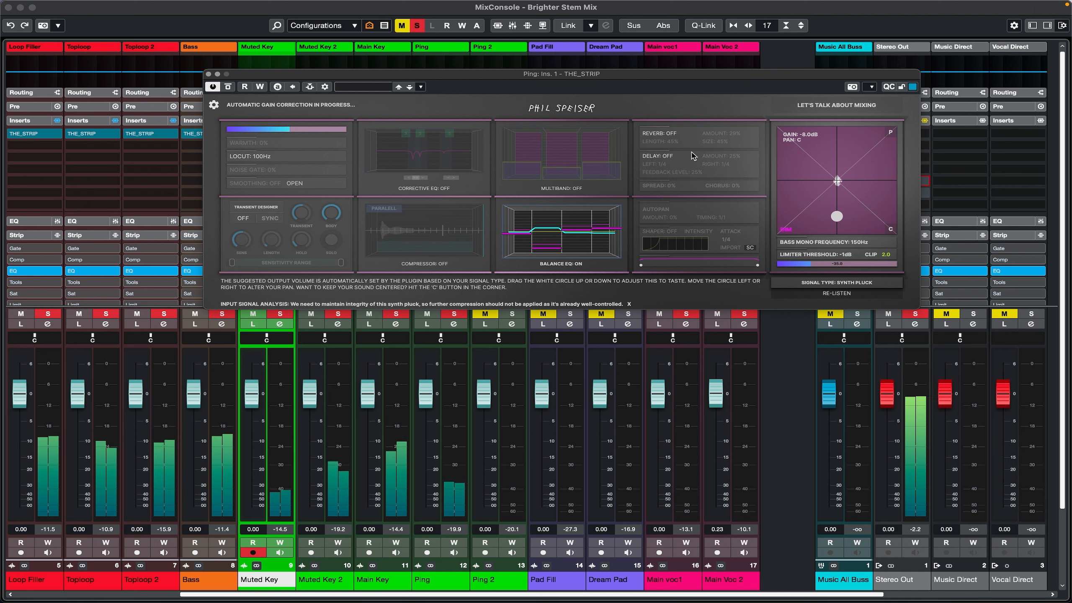
Turn on Delay and set Autopan to 40% in Ping's THE_STRIP, with the output gain raised to -6.8 dB
click(663, 155)
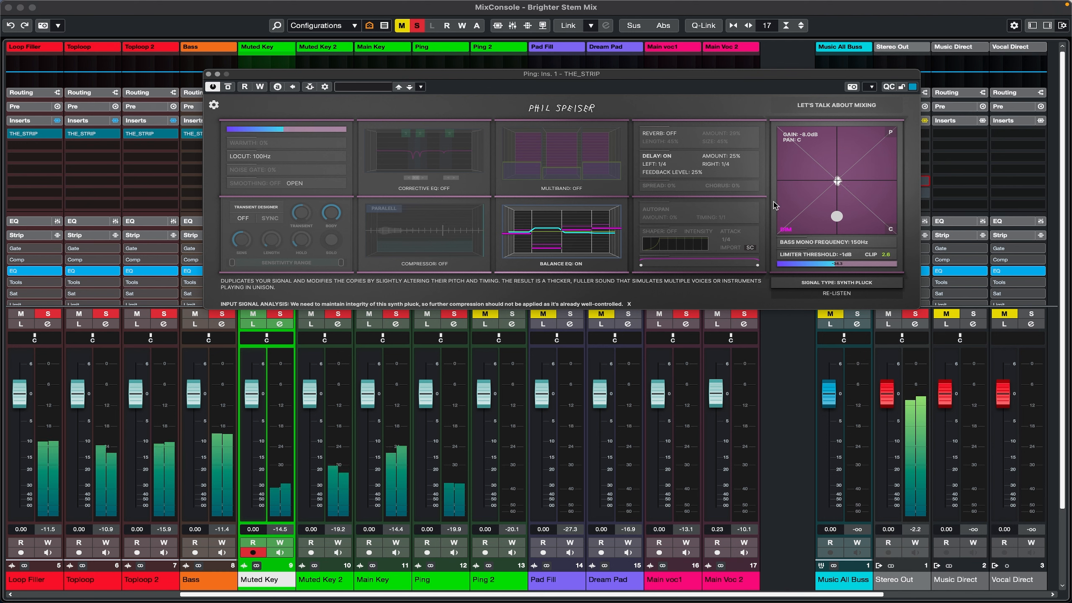
drag(837, 216, 836, 210)
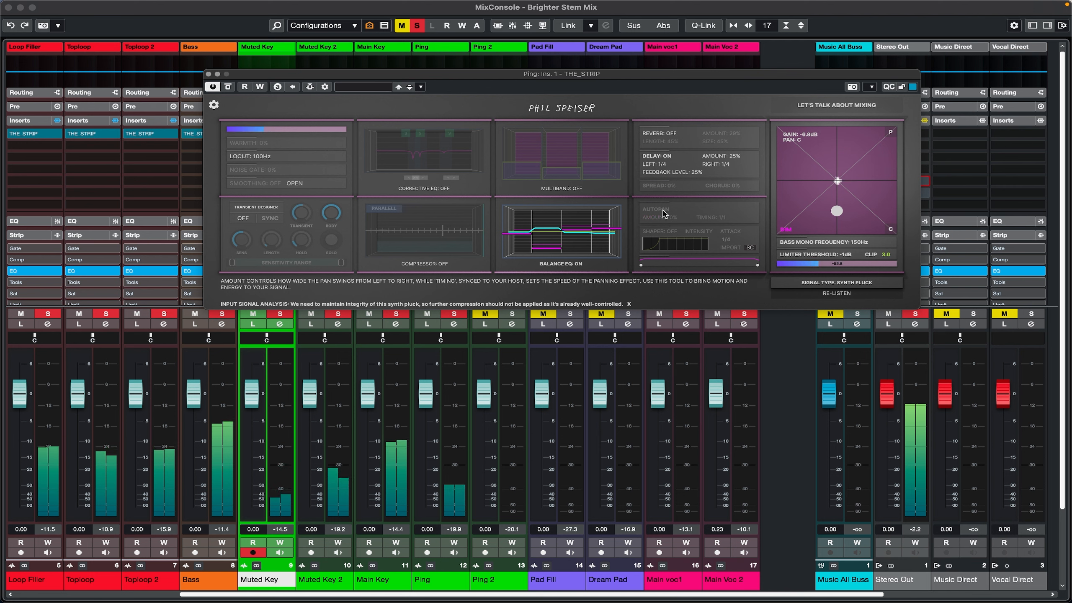
click(666, 213)
drag(663, 195, 663, 193)
Set Ping's output gain to -7.6 dB with centred pan, and turn on Corrective EQ before closing THE_STRIP
mouse_move(839, 217)
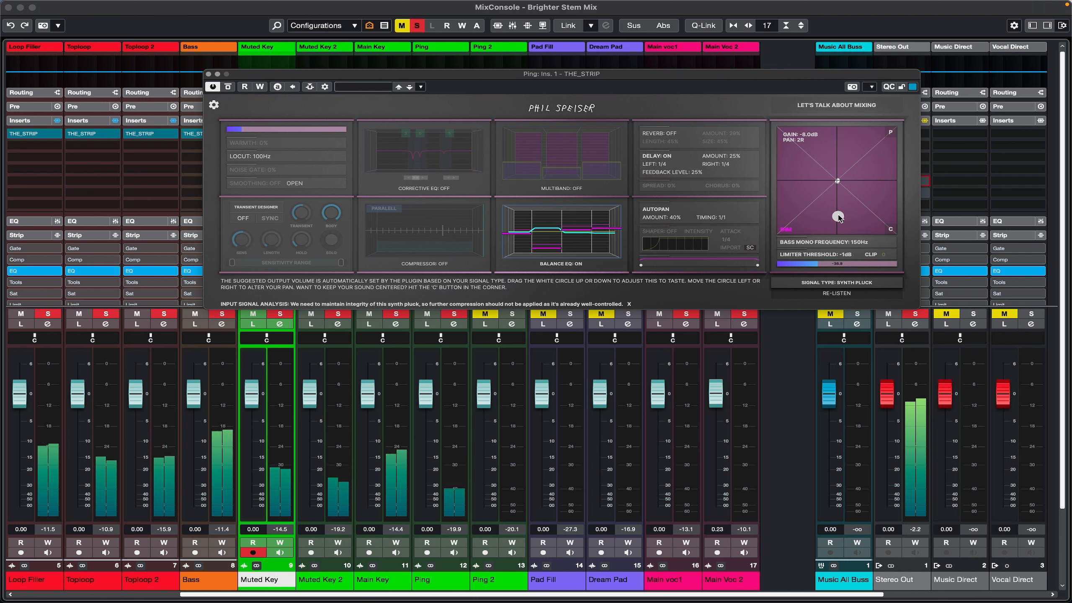
drag(839, 217, 840, 221)
click(891, 230)
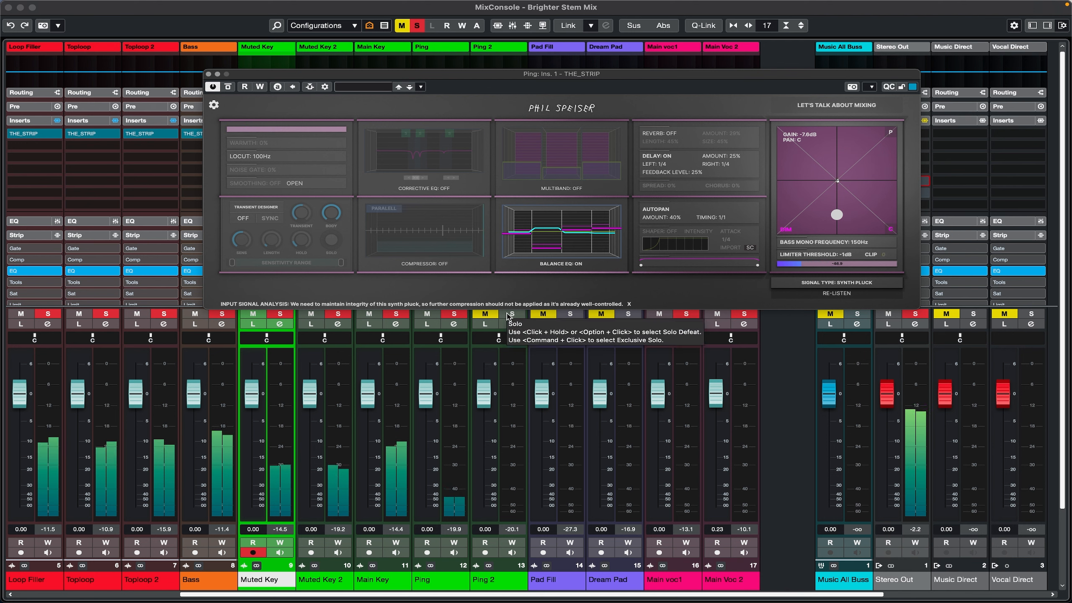
click(425, 188)
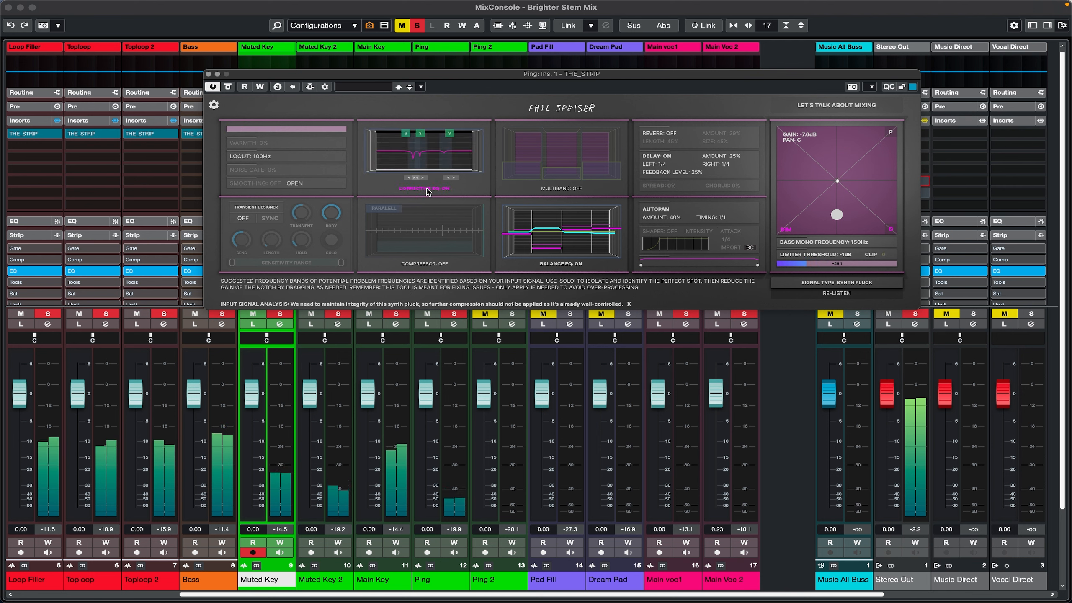
click(209, 74)
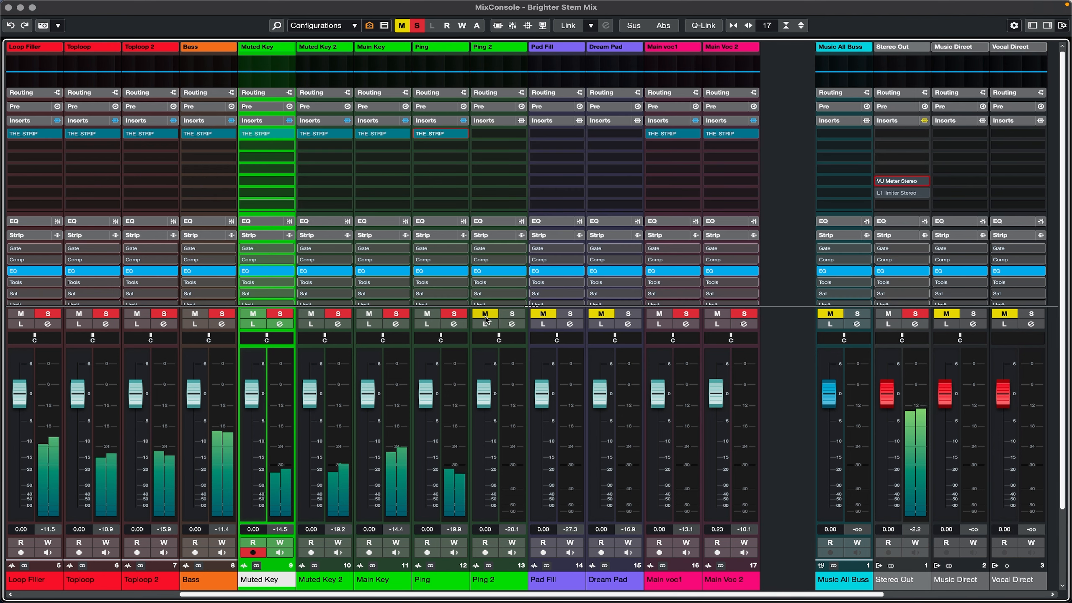
Insert THE_STRIP in the first insert slot of the Ping 2 channel
click(523, 136)
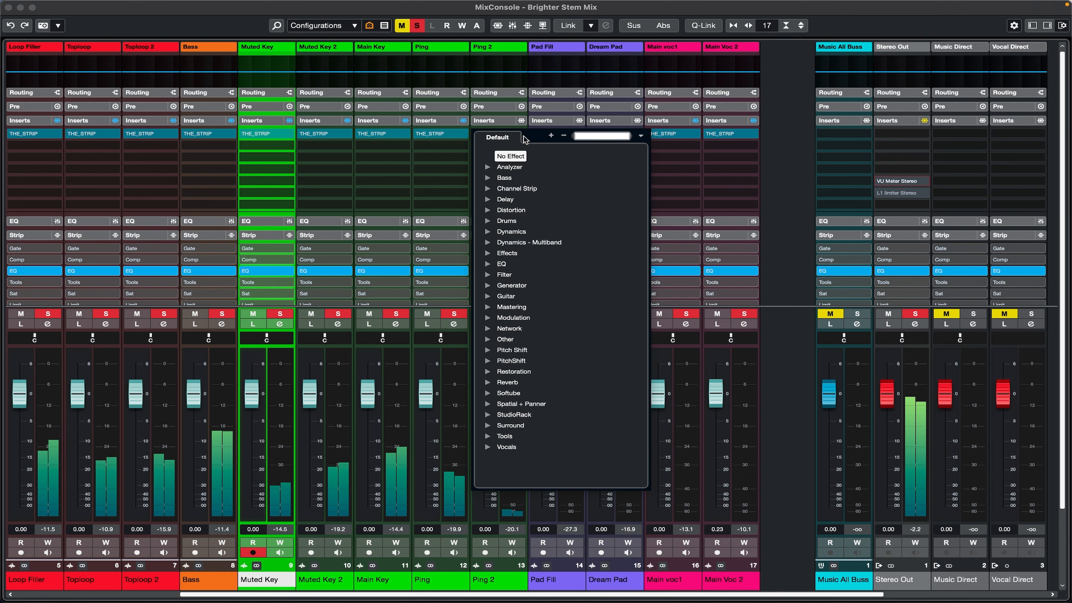
text(the_)
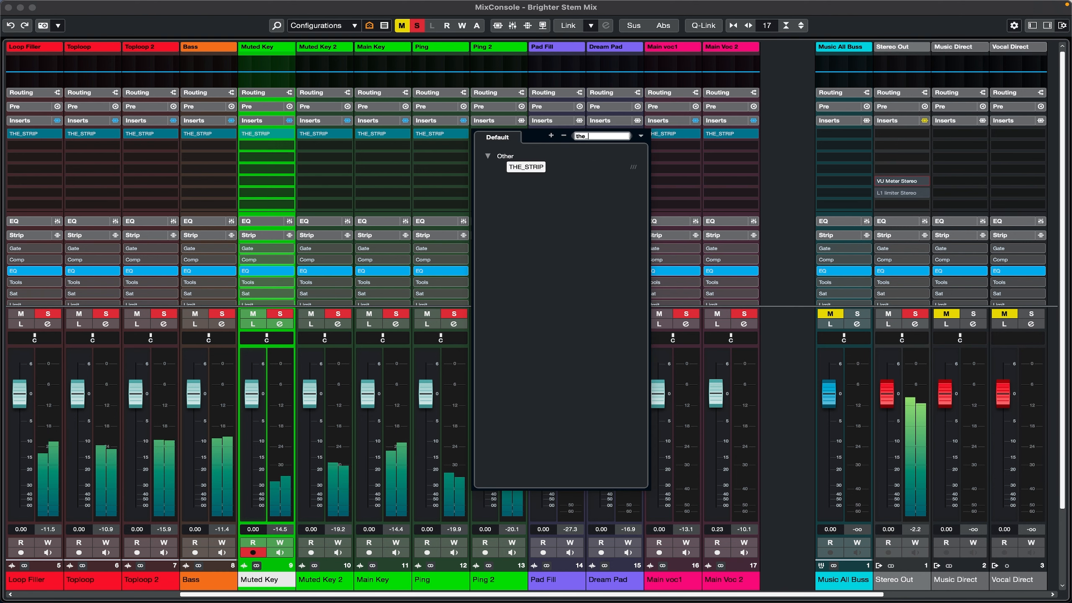
click(517, 169)
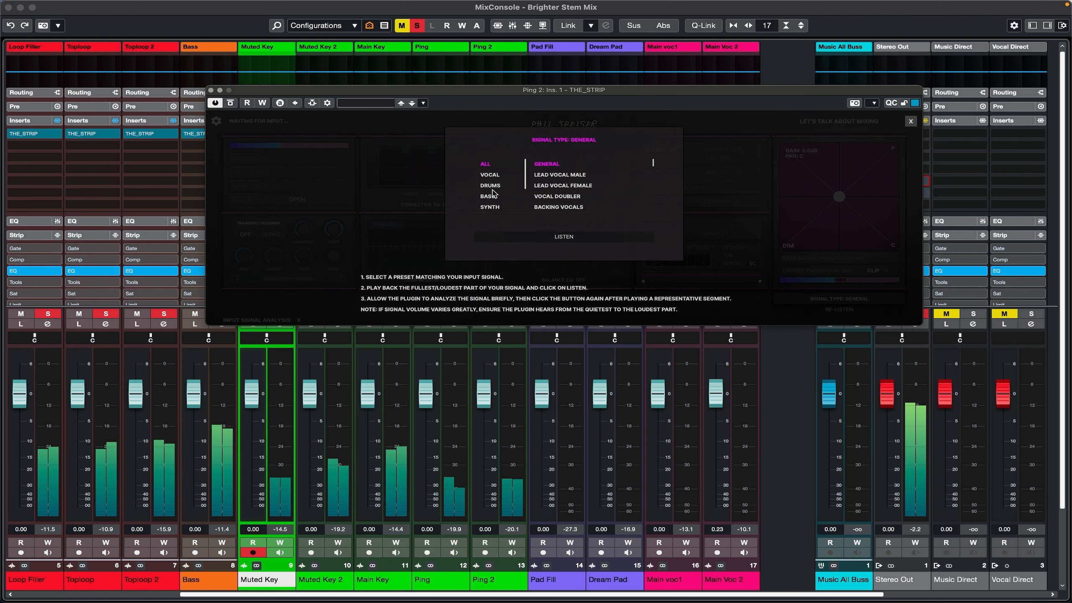
Set Ping 2's signal type to Synth Pluck and run THE_STRIP's listening analysis through to its end
click(490, 207)
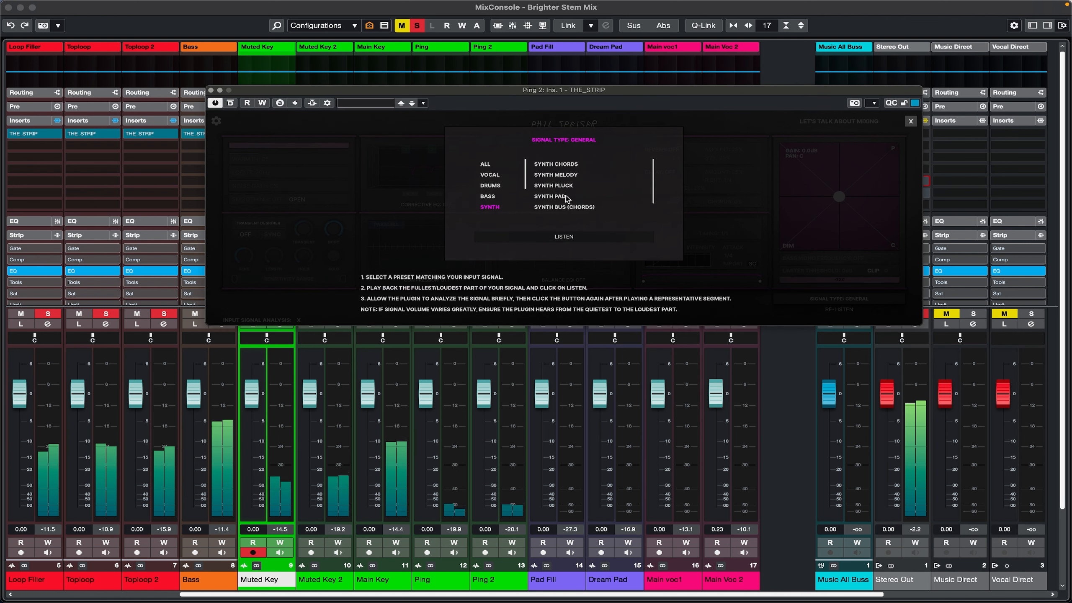
click(556, 186)
click(564, 237)
click(565, 237)
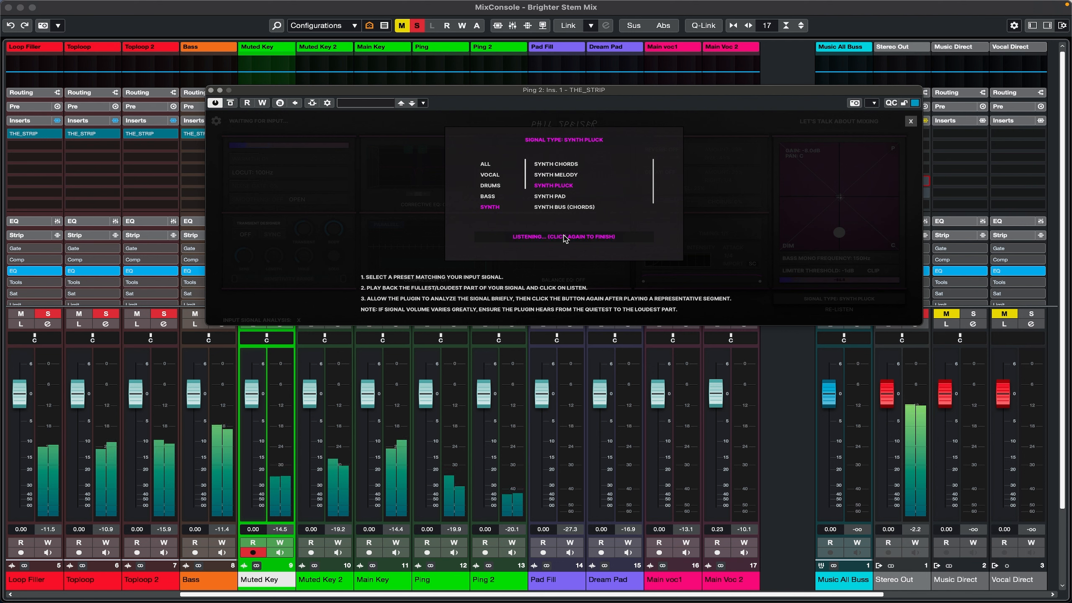
click(565, 237)
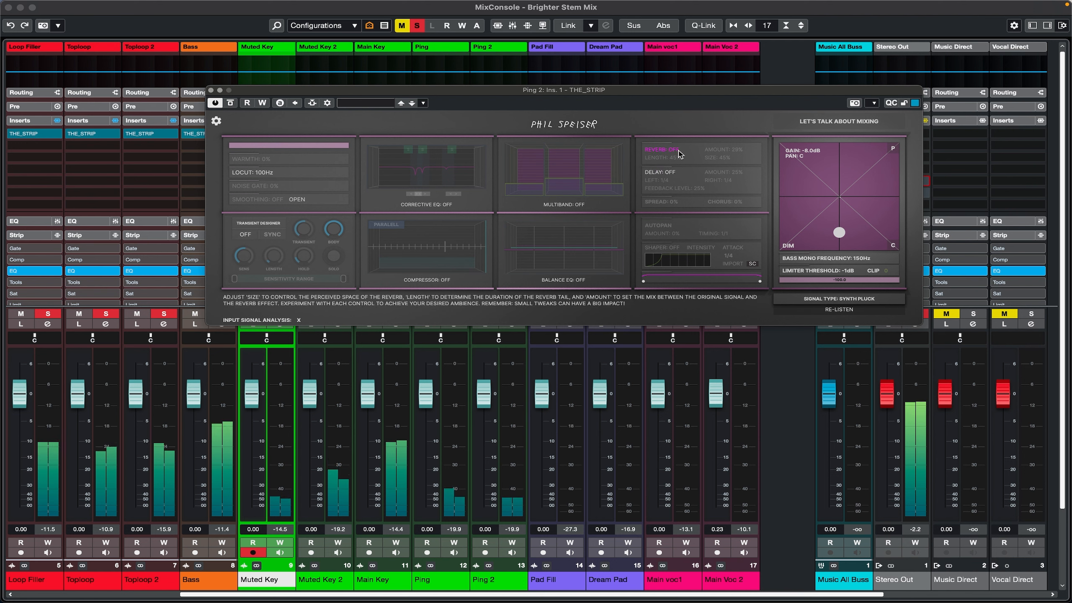
Turn on Reverb and Delay in Ping 2's THE_STRIP, with the right delay time at 1/8
click(660, 149)
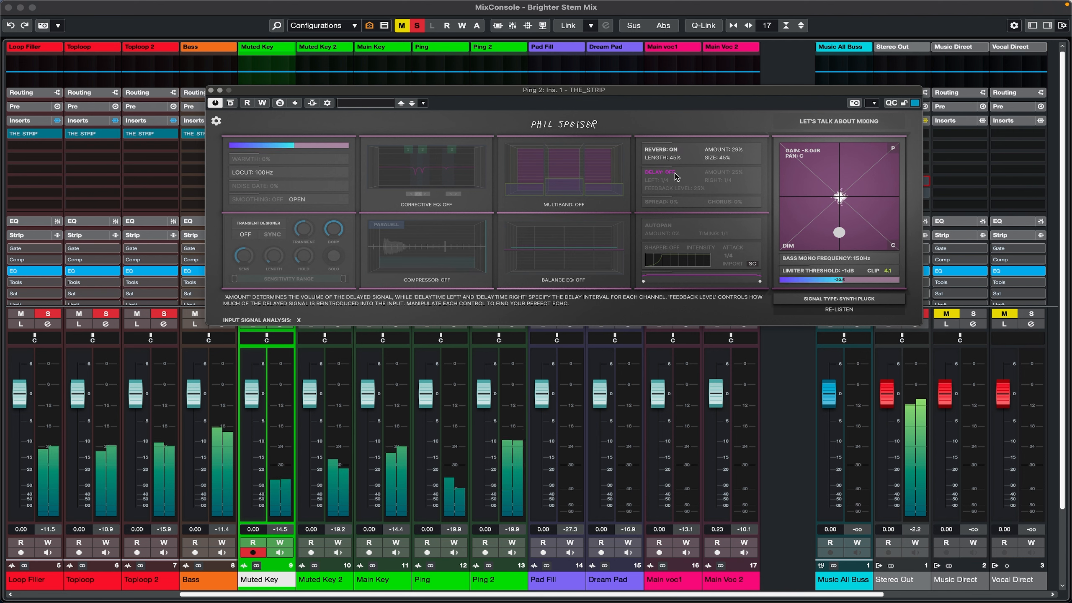
click(675, 173)
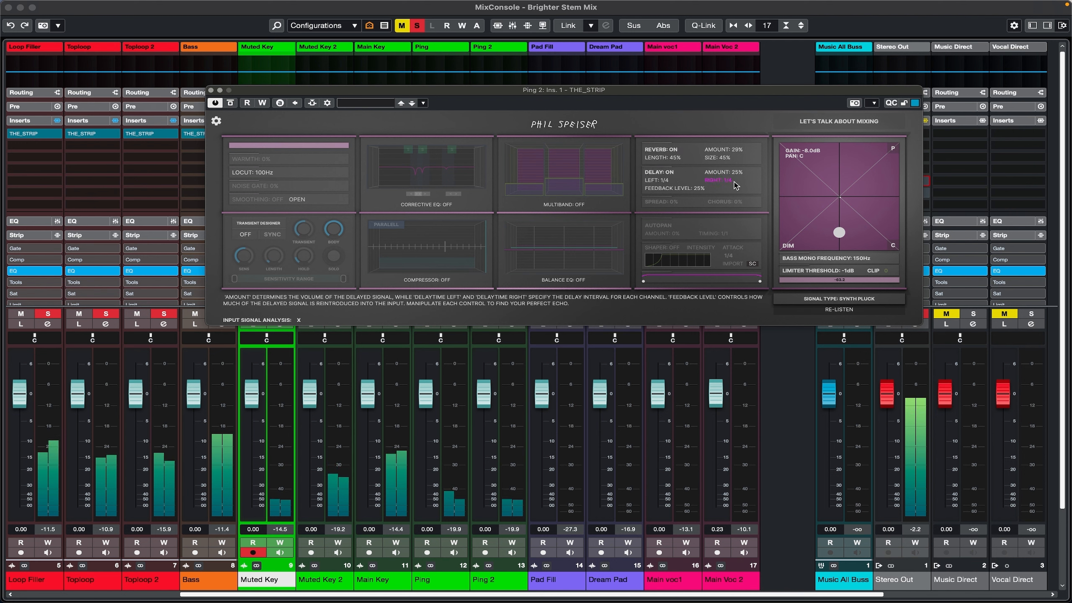
mouse_move(732, 182)
mouse_down()
mouse_move(735, 193)
mouse_move(738, 176)
mouse_up()
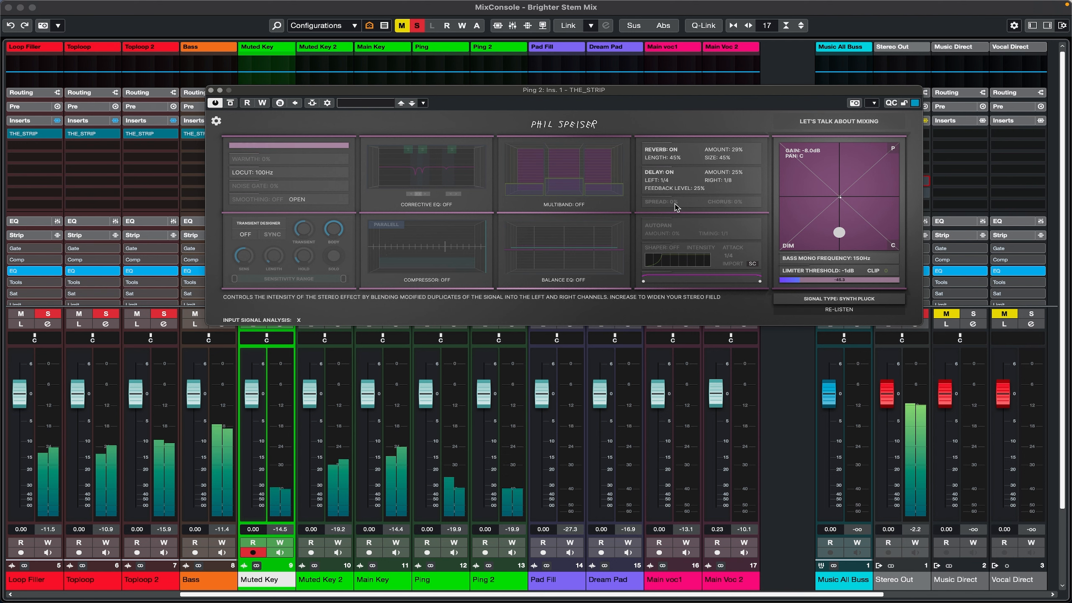
Set Ping 2's Spread to 43% and its output gain to -9.1 dB with centred pan
drag(677, 207, 678, 183)
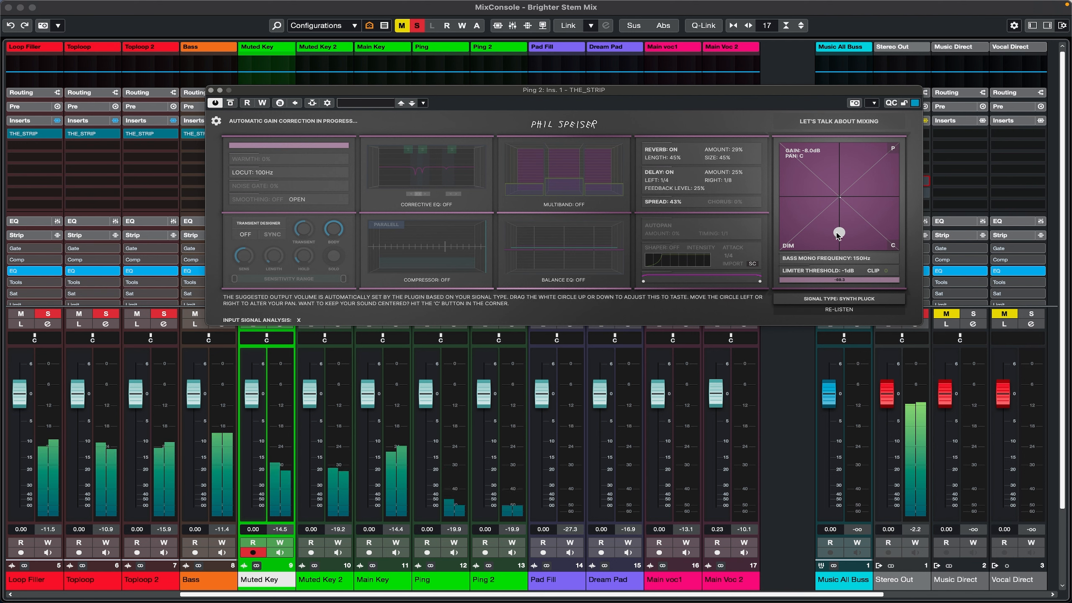
drag(837, 233, 839, 235)
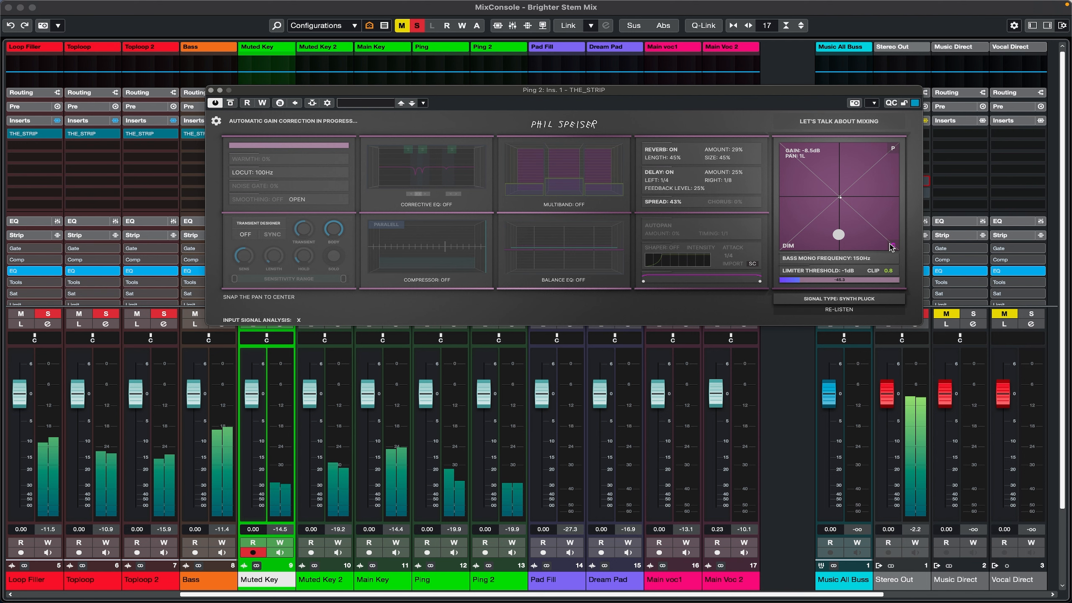
click(891, 246)
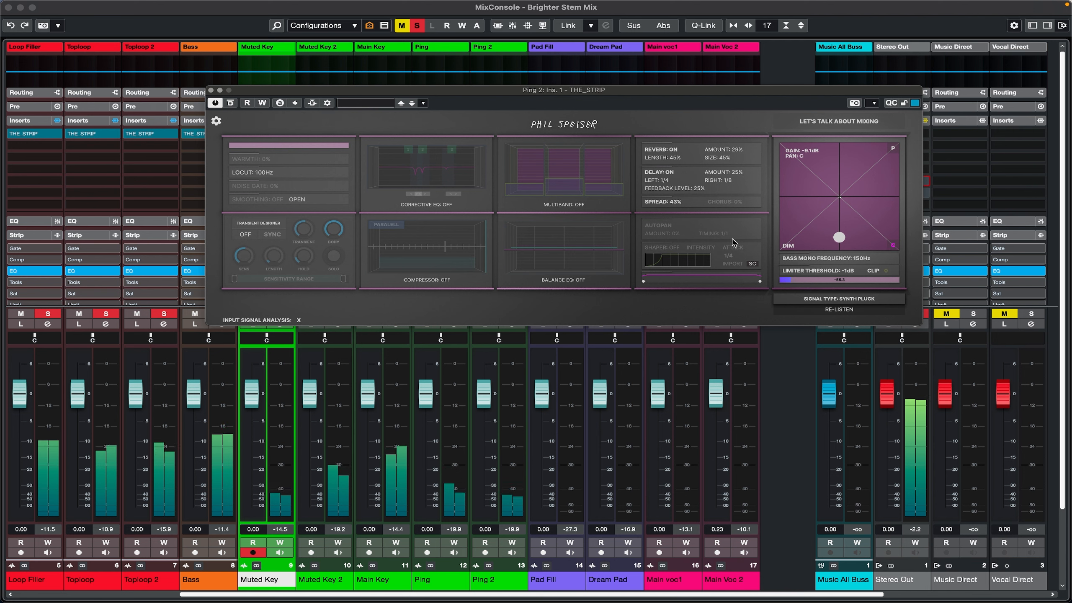
Turn on Balance EQ for Ping 2, lowering the second band and raising the highest band
click(583, 272)
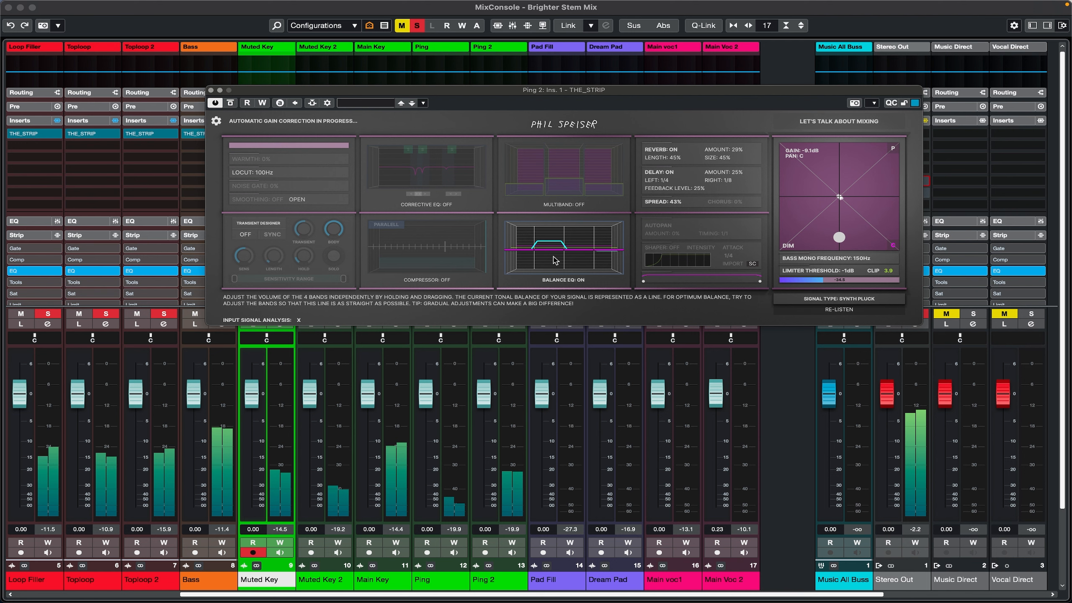
drag(554, 260, 552, 264)
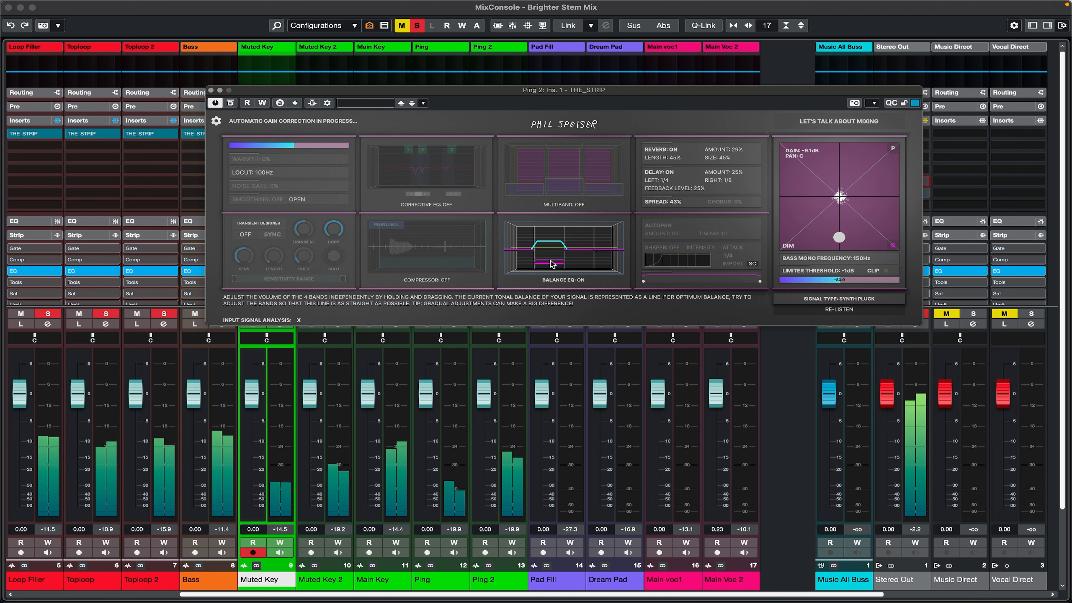
drag(612, 248, 612, 240)
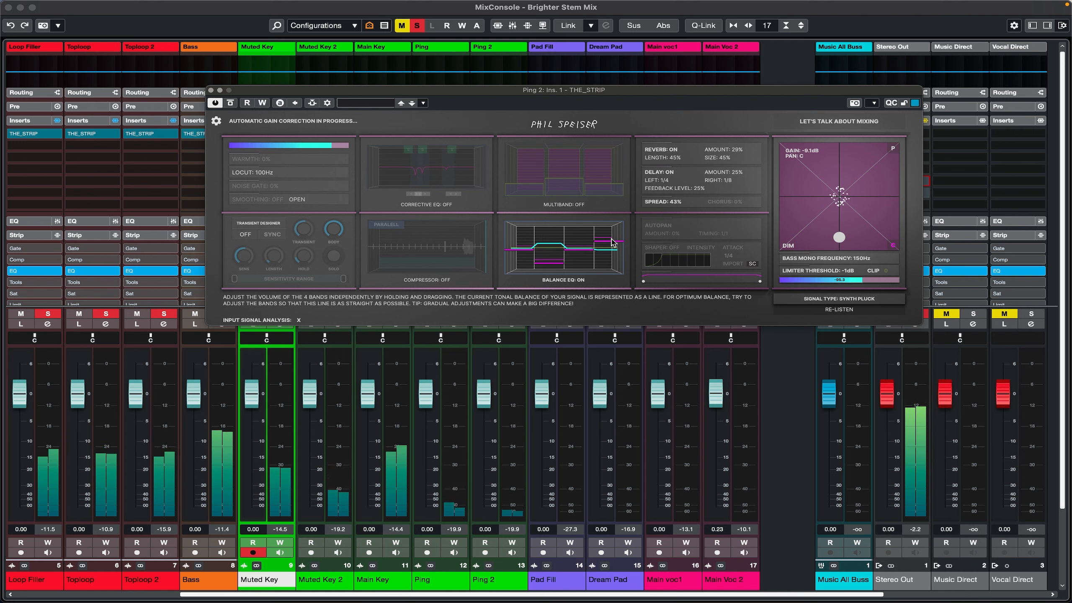
Turn on Corrective EQ for Ping 2 and raise the output gain to -2.7 dB before closing THE_STRIP
click(443, 207)
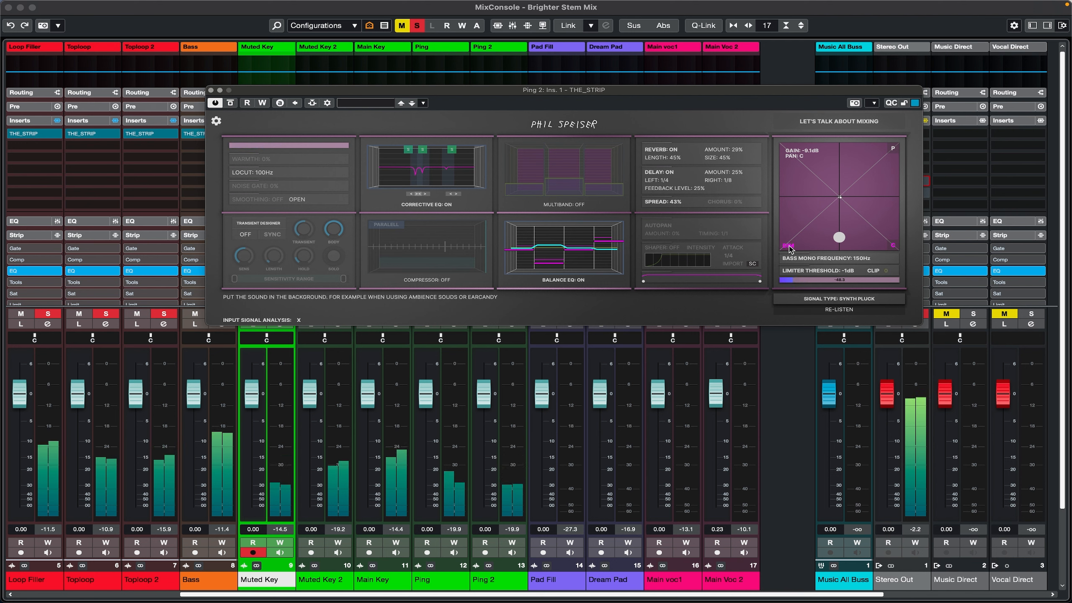
drag(839, 237, 845, 211)
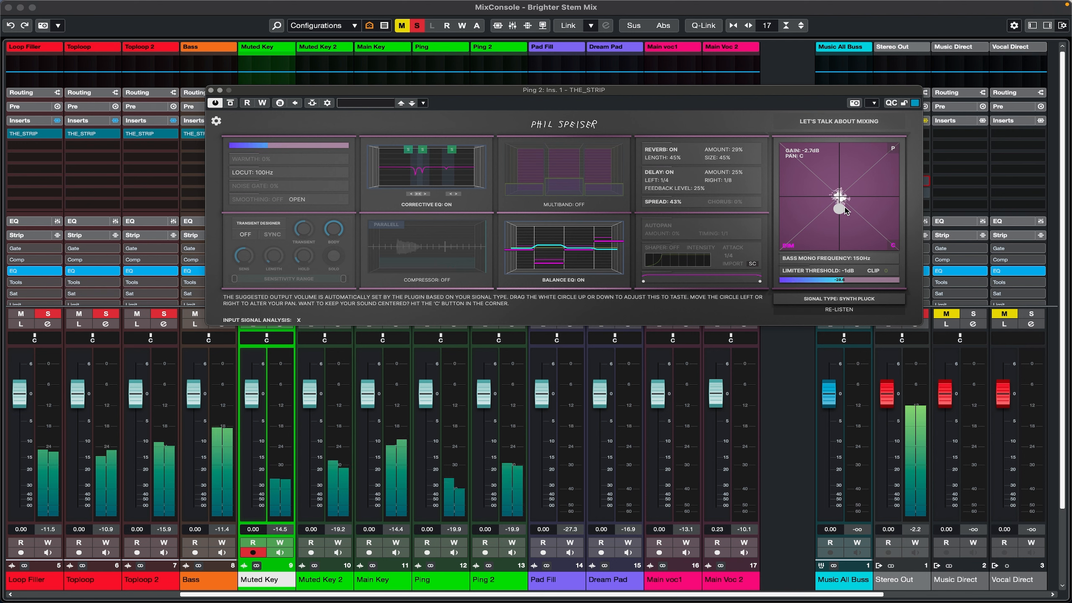
click(211, 91)
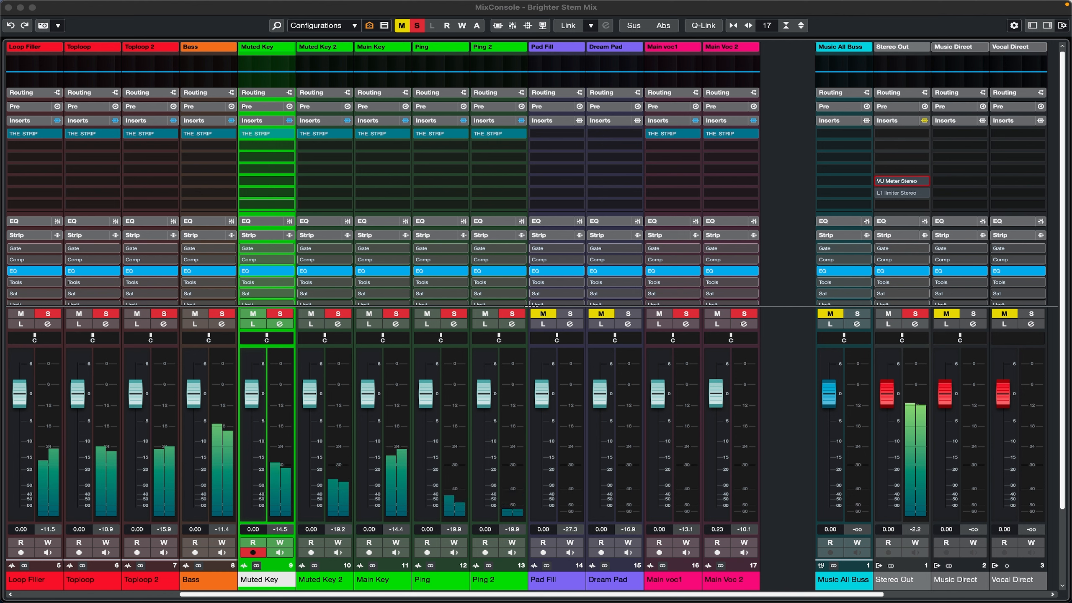
Unmute the Pad Fill channel, insert THE_STRIP in its first insert slot and open the plugin during playback
click(544, 313)
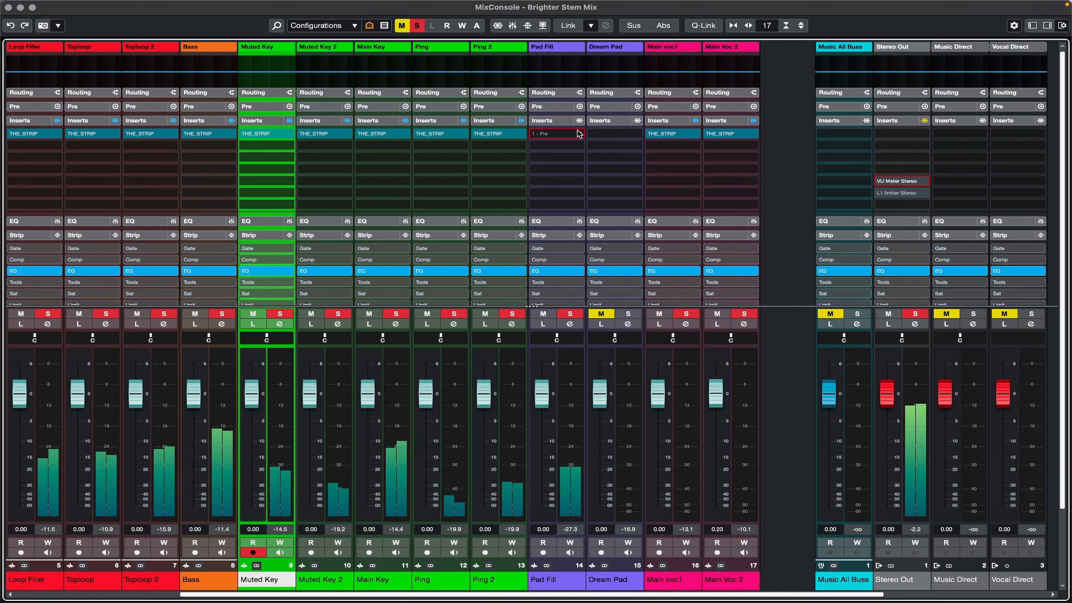
click(578, 134)
text(the_)
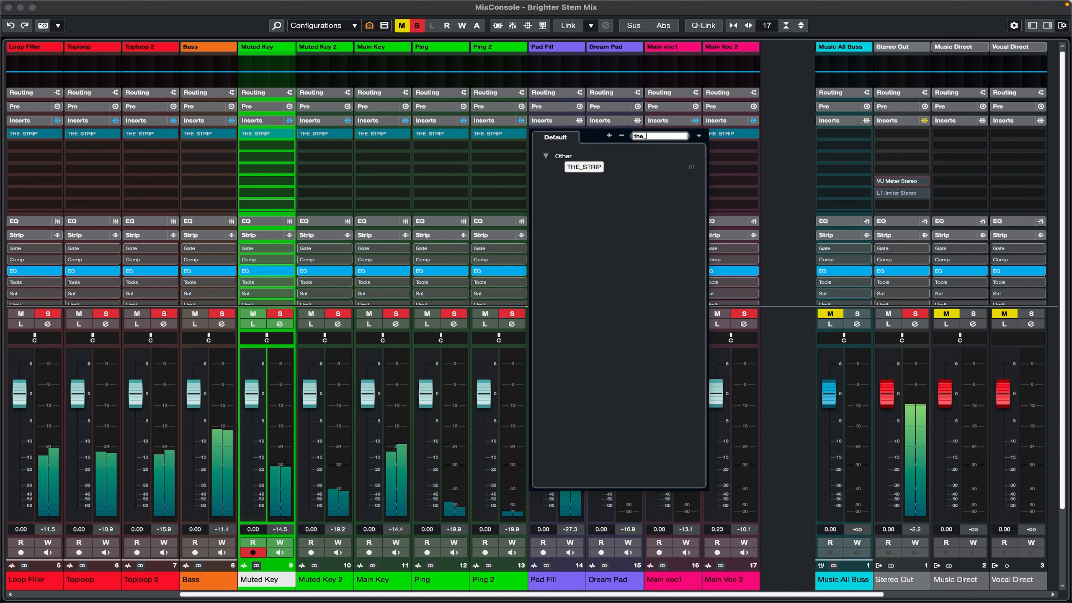
click(583, 168)
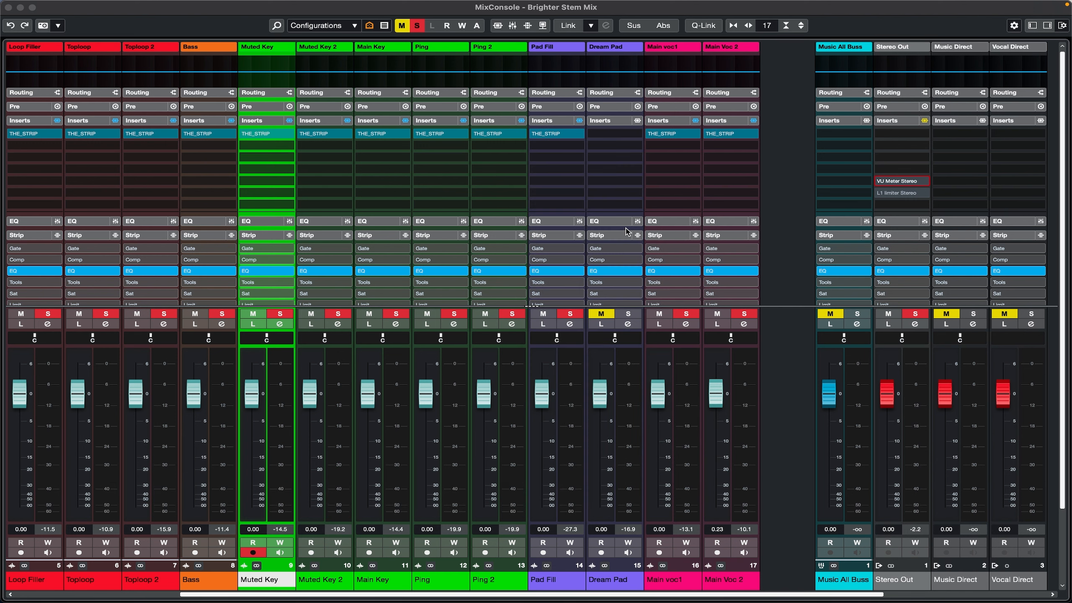
key(space)
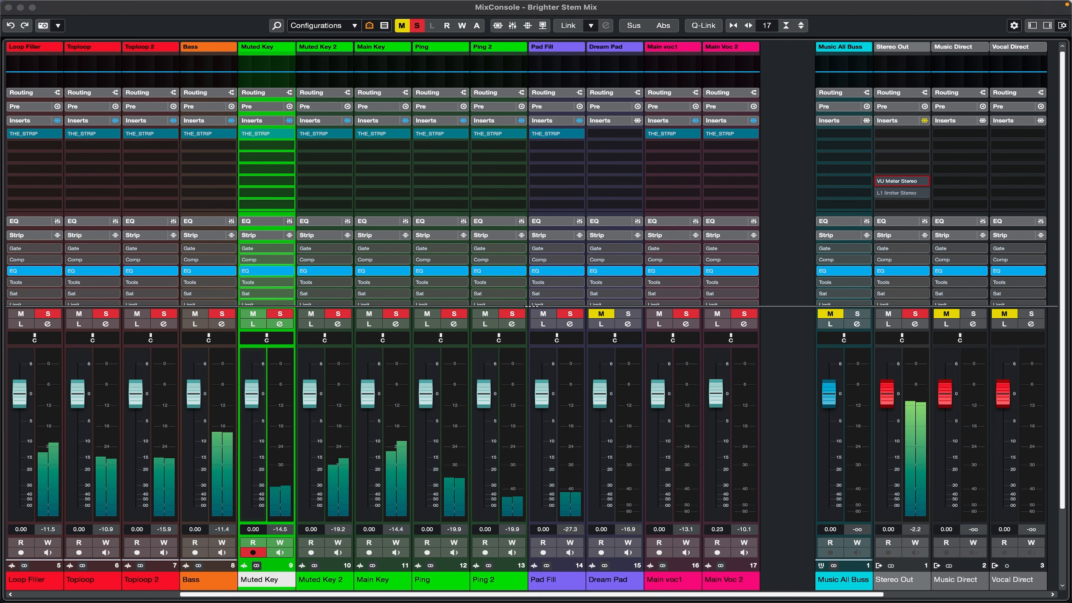
click(552, 133)
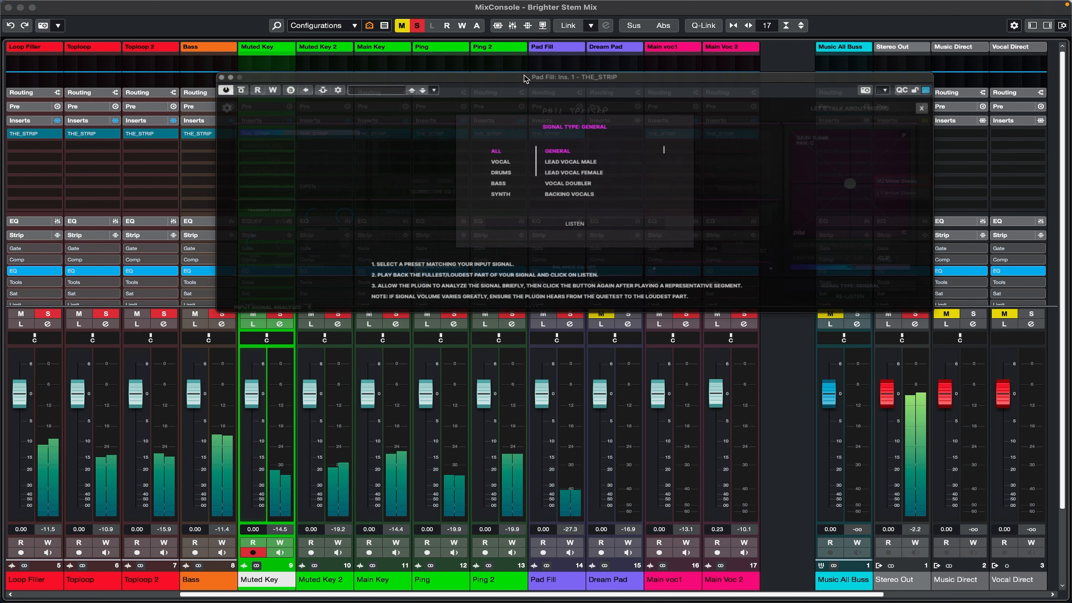
Set Pad Fill's signal type to Synth Pad and run THE_STRIP's listening analysis through to its end
drag(526, 78, 505, 103)
scroll(557, 209, down, 1)
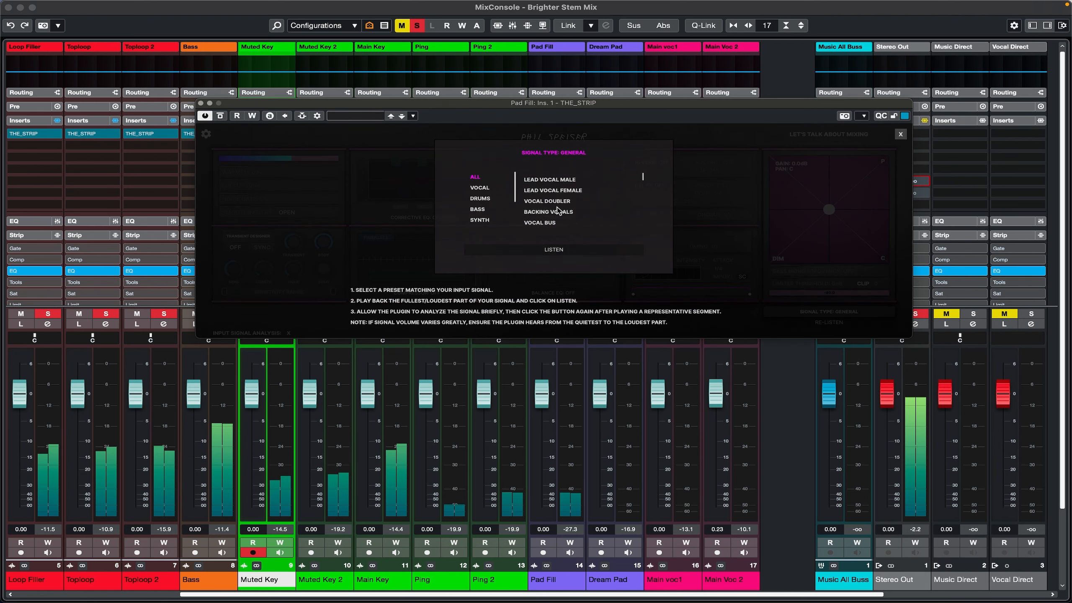
scroll(489, 207, down, 2)
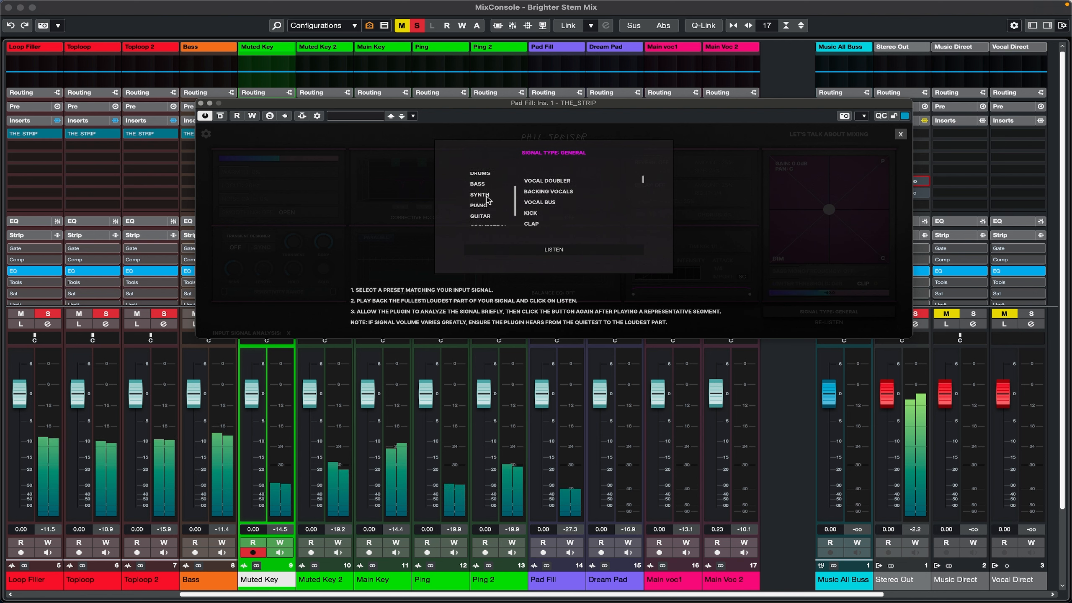
click(493, 196)
click(539, 209)
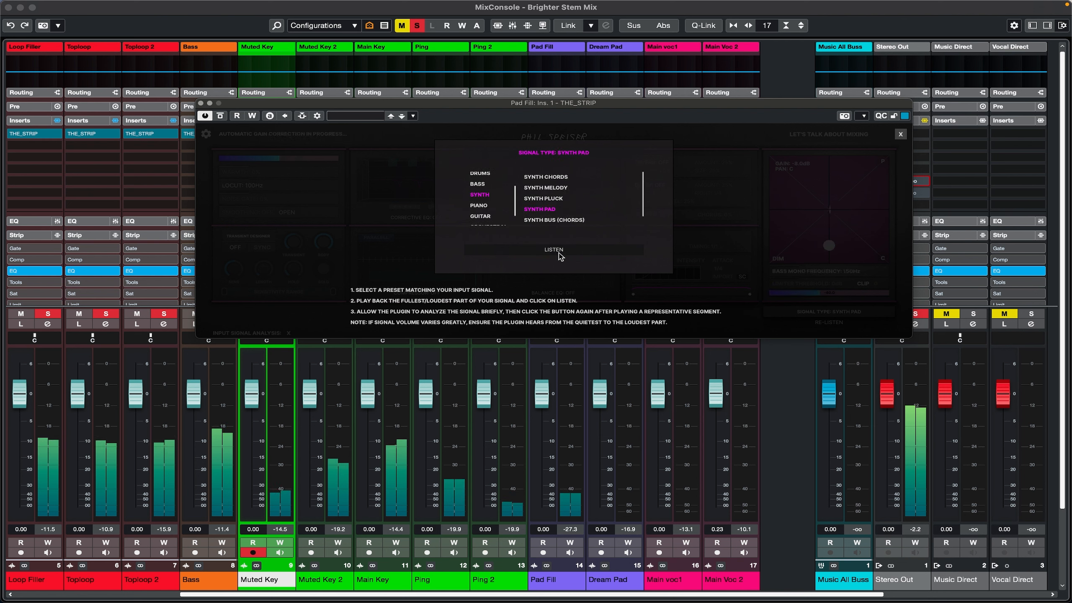
click(557, 250)
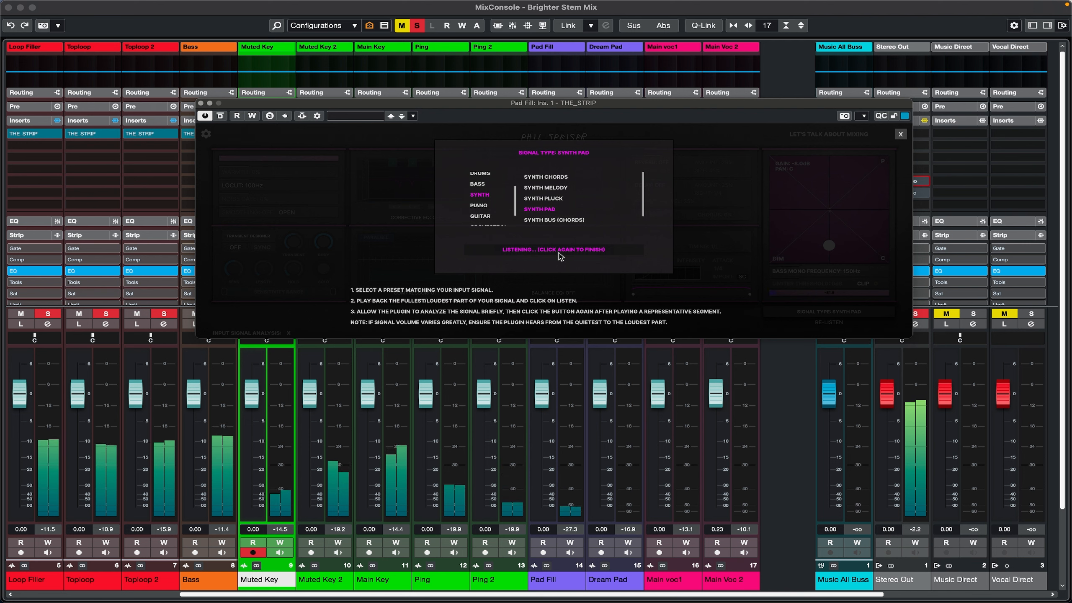
click(558, 252)
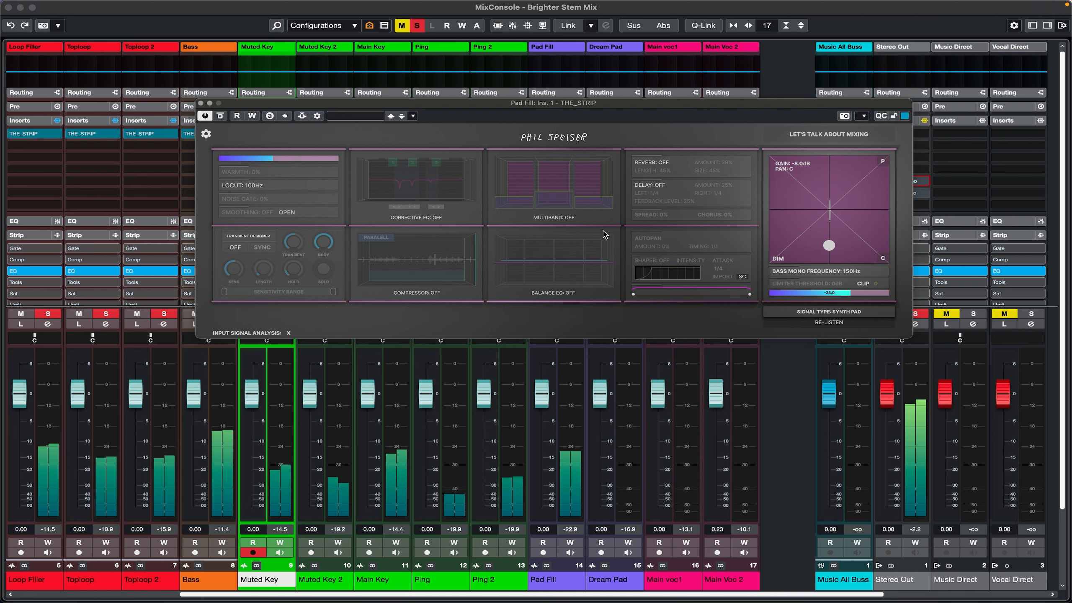
Switch Pad Fill's signal type to Synth Chords and rerun the listening analysis before closing THE_STRIP
click(847, 315)
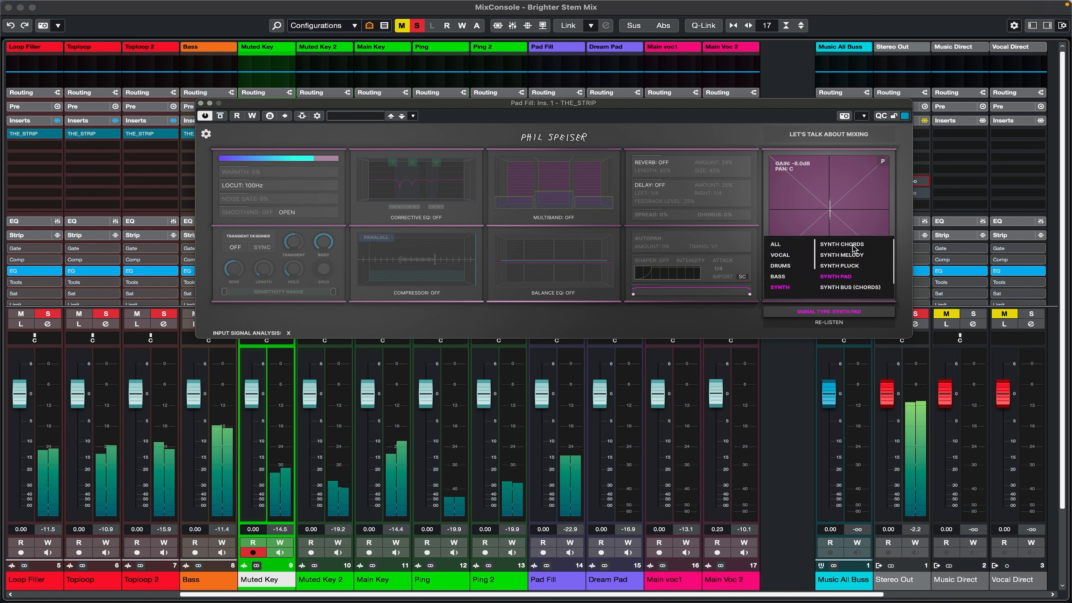
click(853, 245)
click(830, 323)
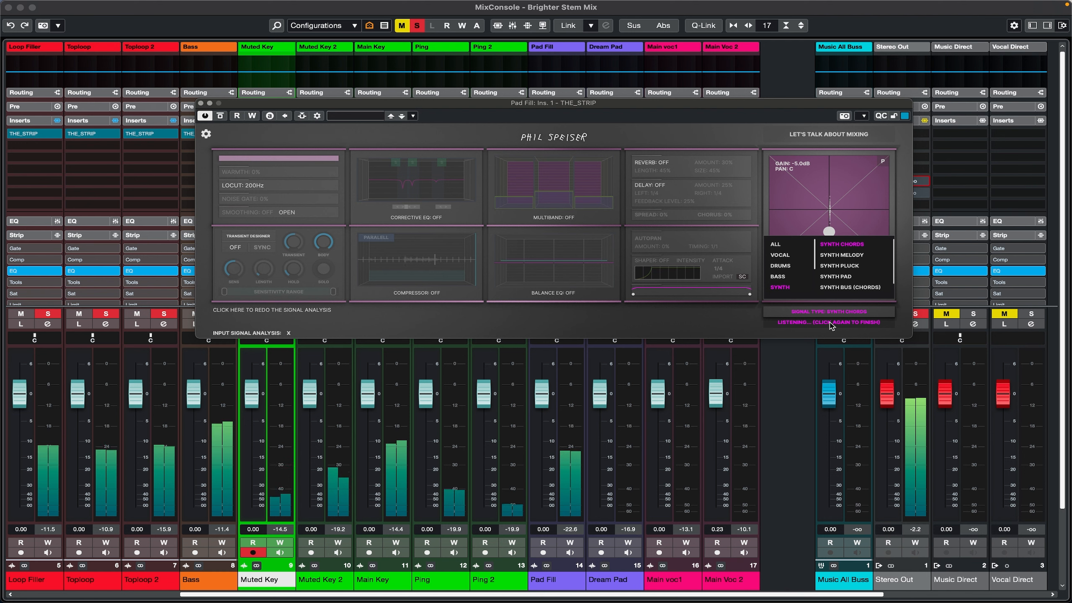
click(830, 322)
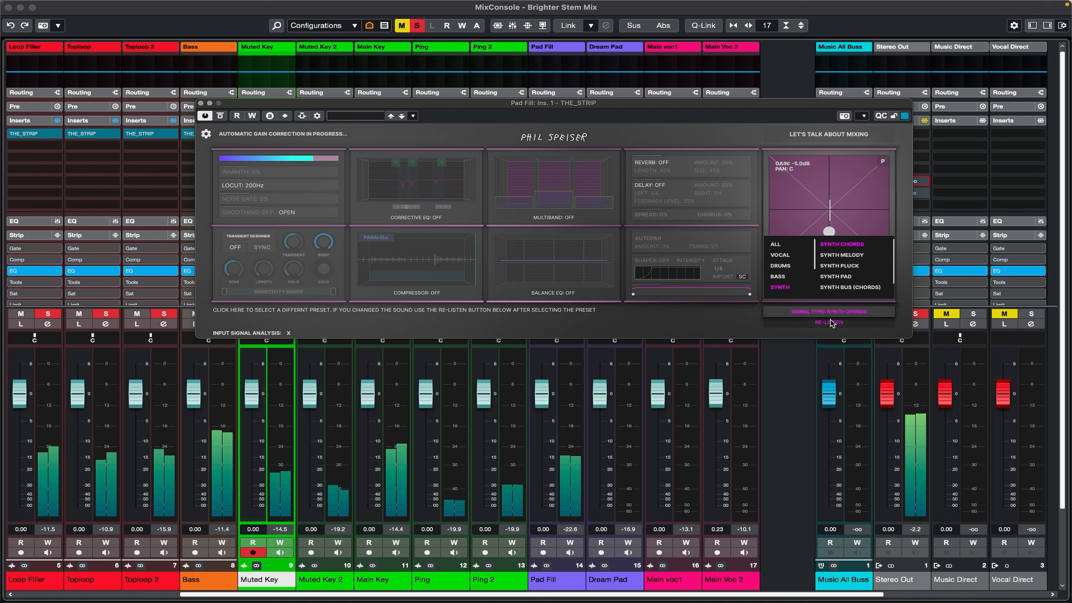
click(806, 135)
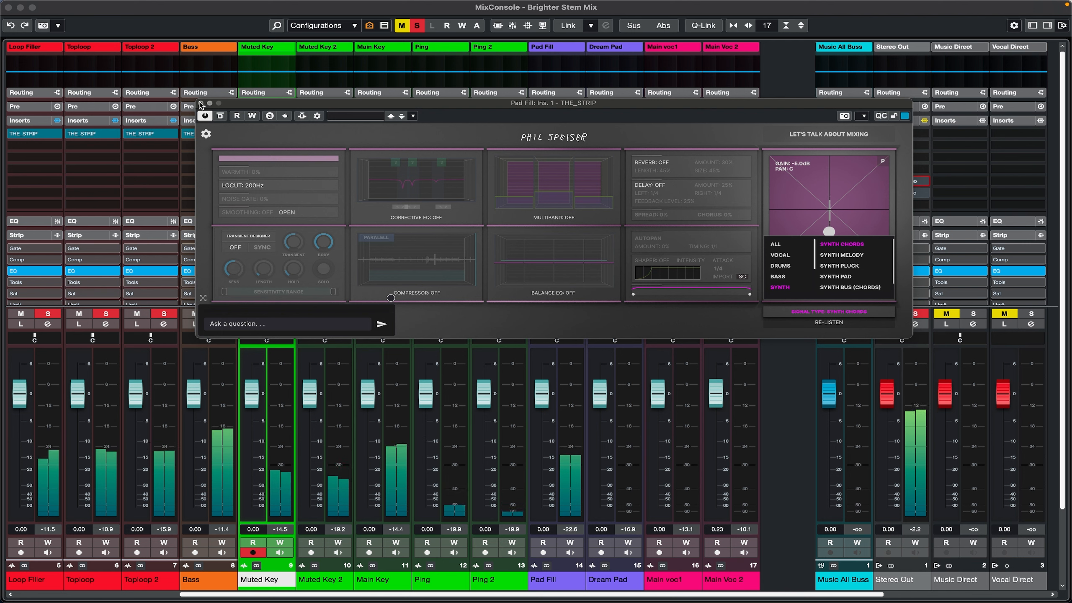
click(201, 103)
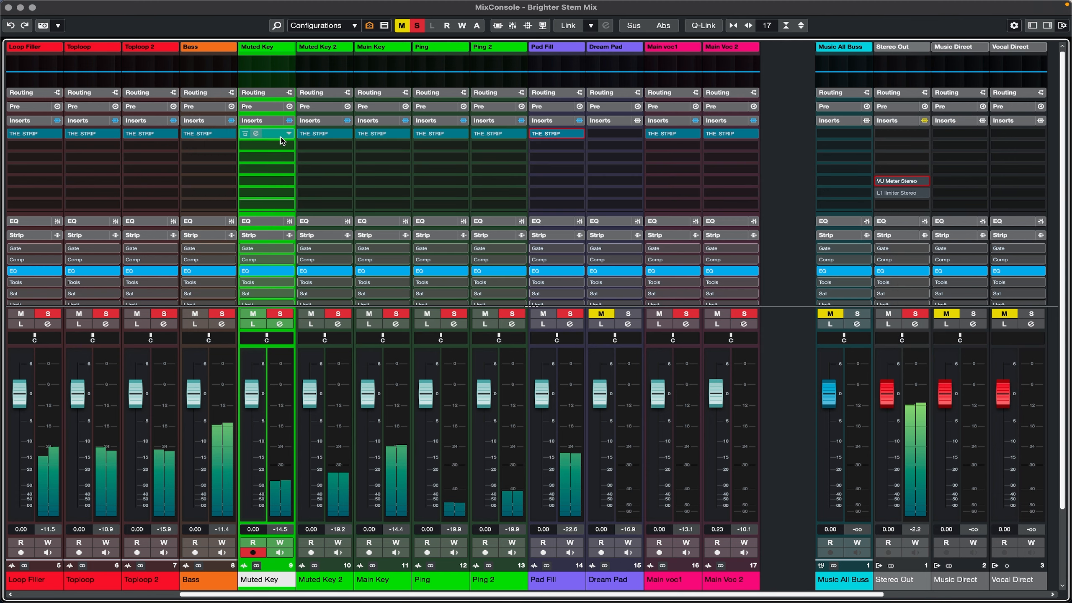
Remove THE_STRIP from Pad Fill's first insert slot by choosing No Effect
click(587, 134)
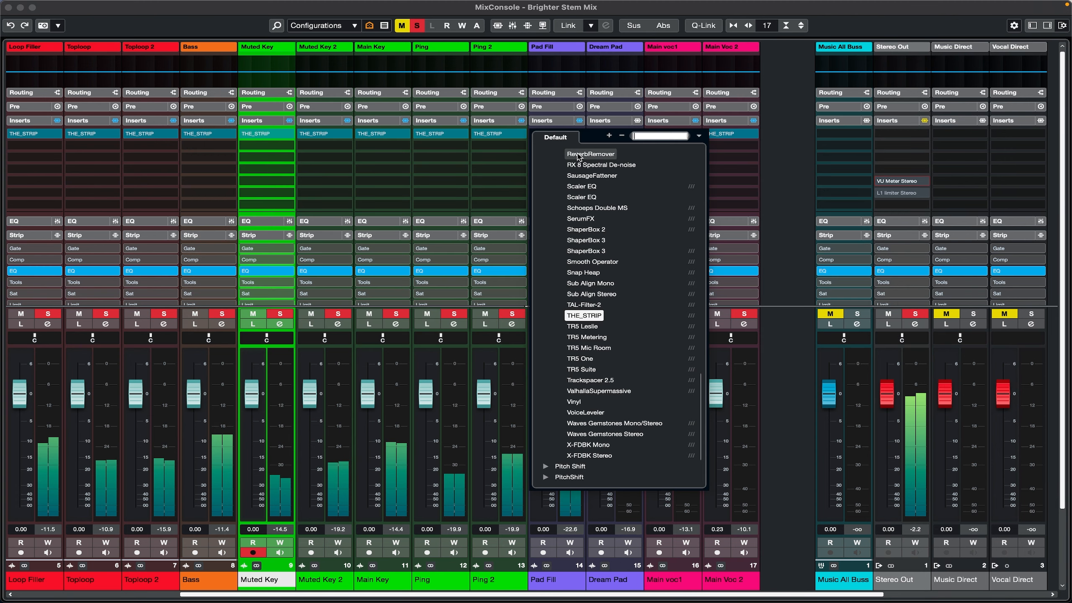
scroll(577, 154, up, 3)
click(577, 156)
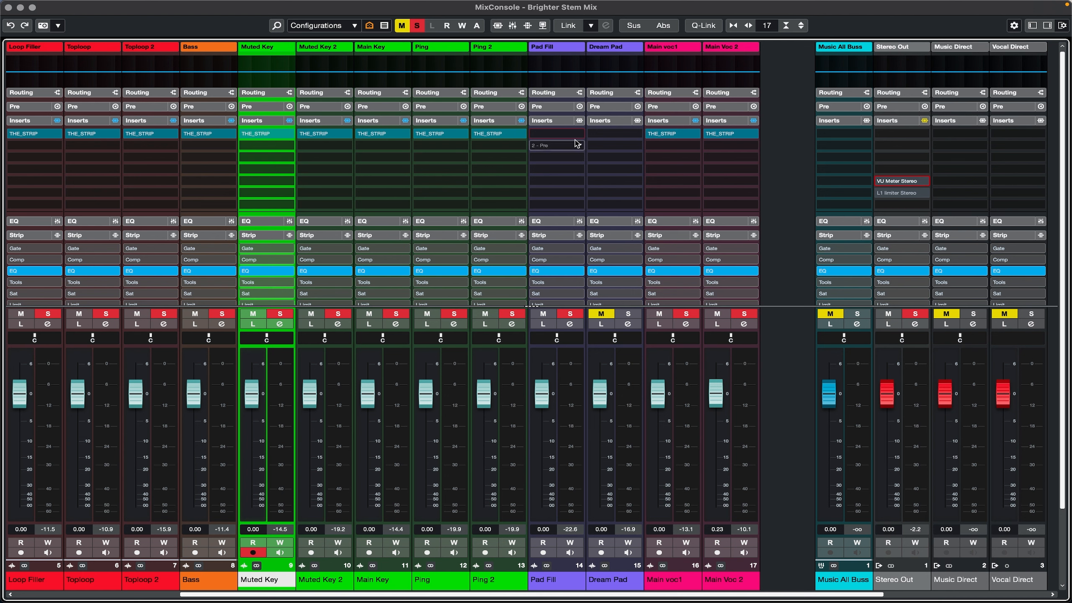
Insert THE_STRIP again in Pad Fill's first insert slot and move its window clear of the lower mixer section
click(575, 135)
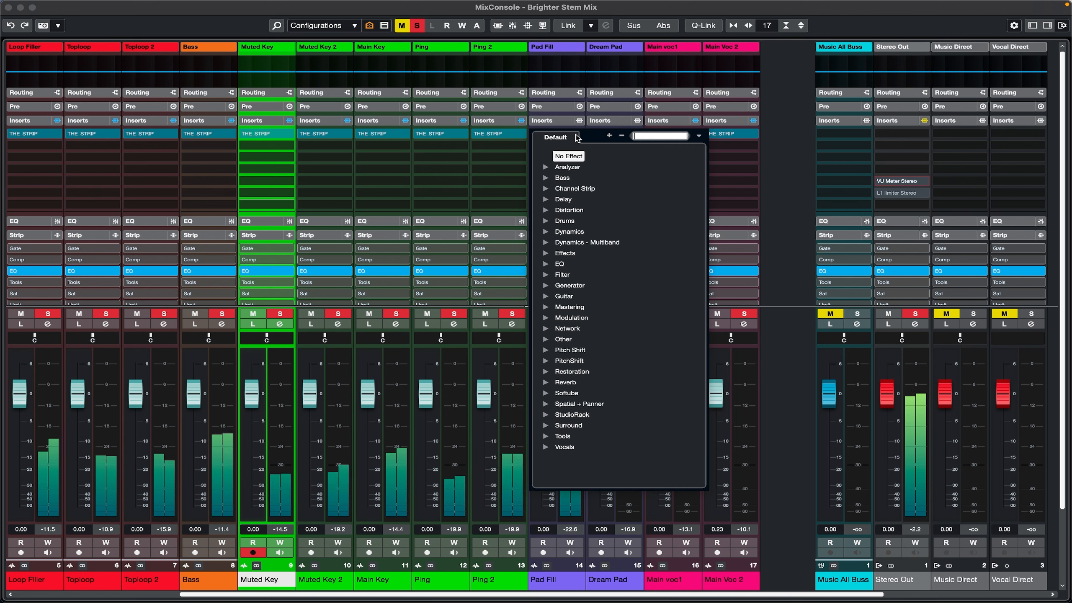
text(the_)
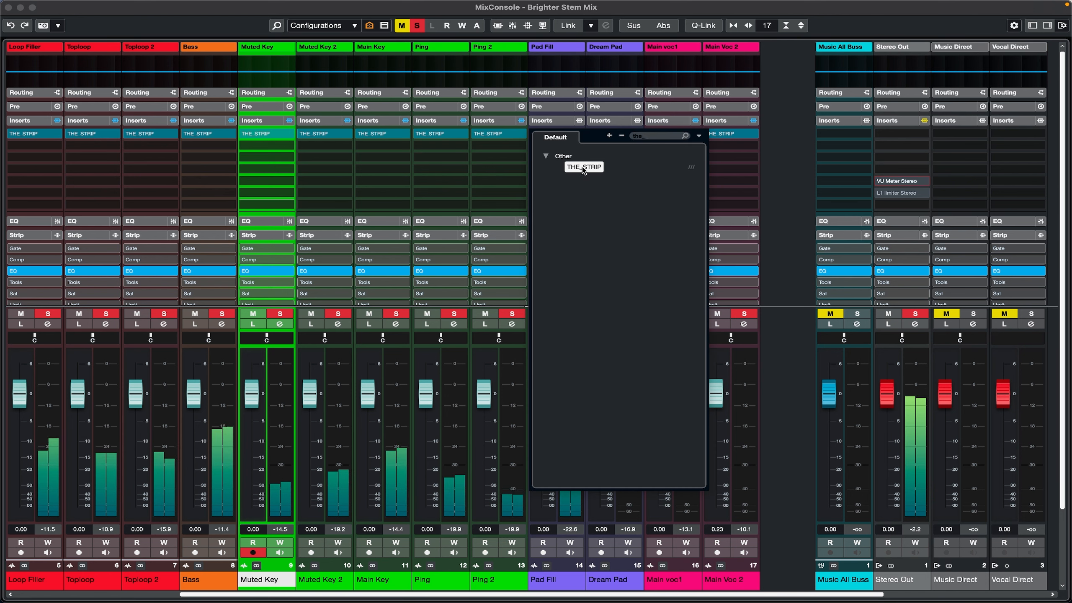
click(583, 168)
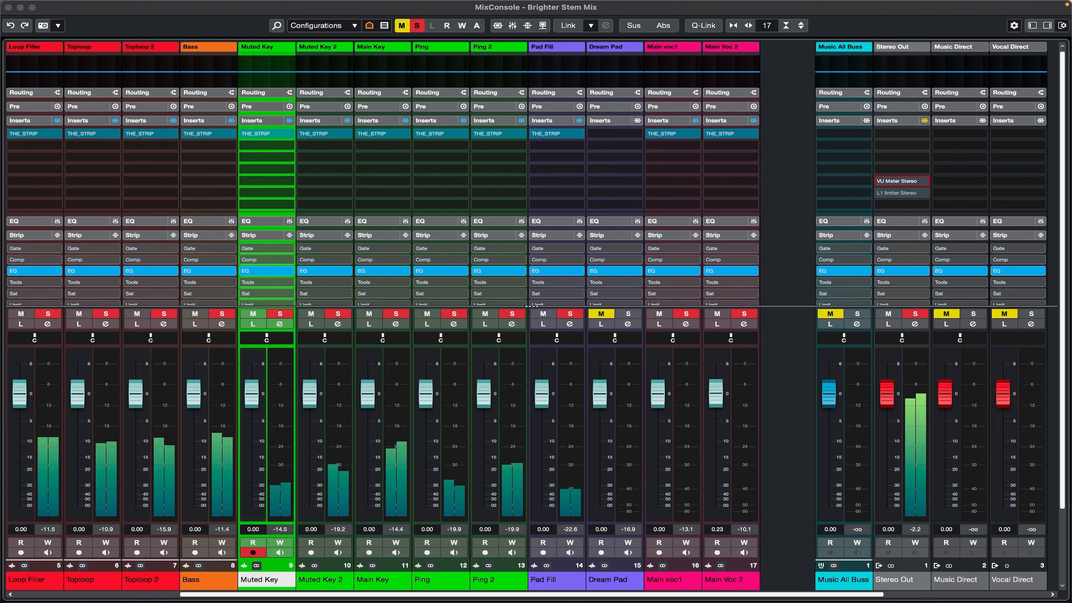
drag(357, 108, 367, 91)
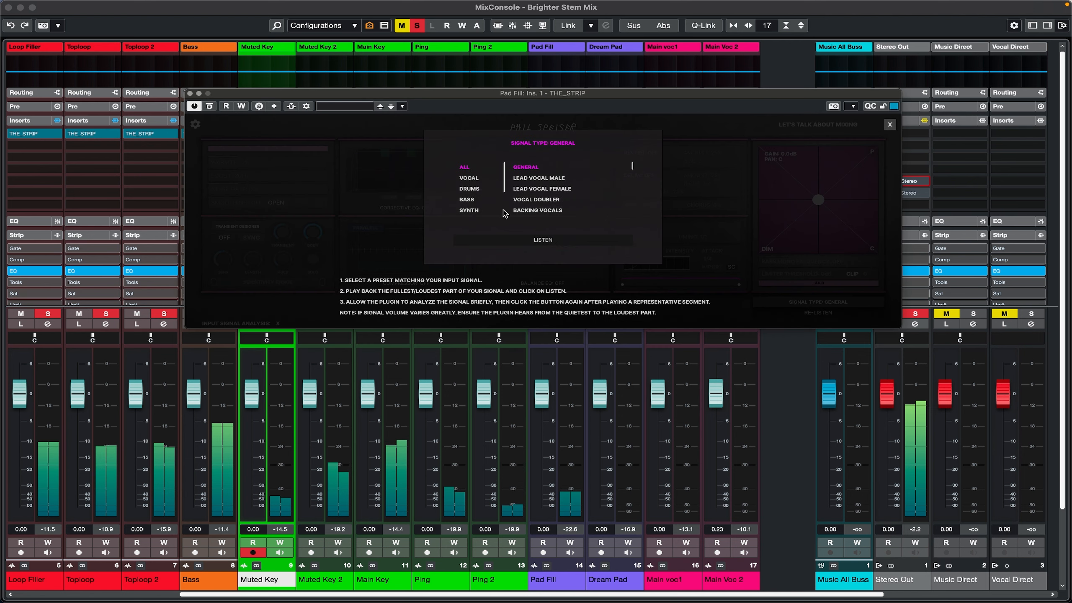
Set Pad Fill's signal type to Synth Chords and run THE_STRIP's listening analysis through to its end
click(470, 211)
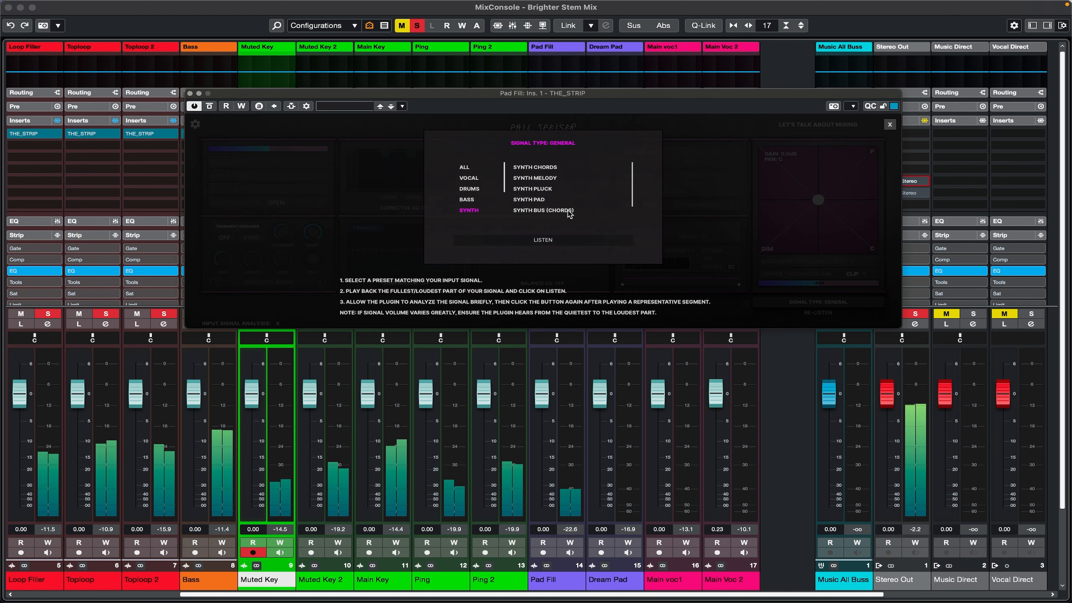
click(552, 168)
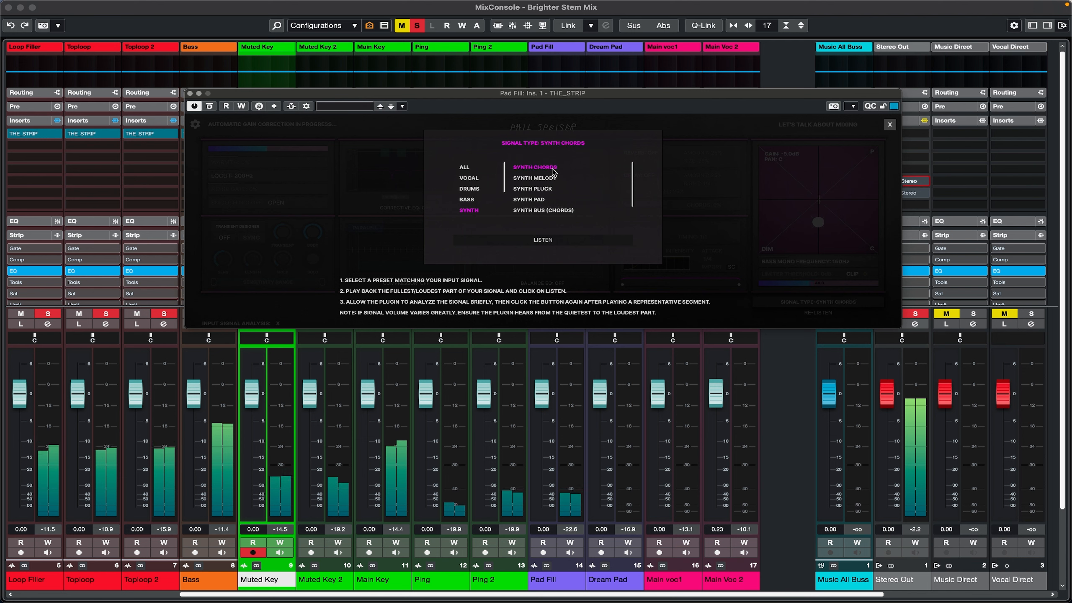
click(547, 243)
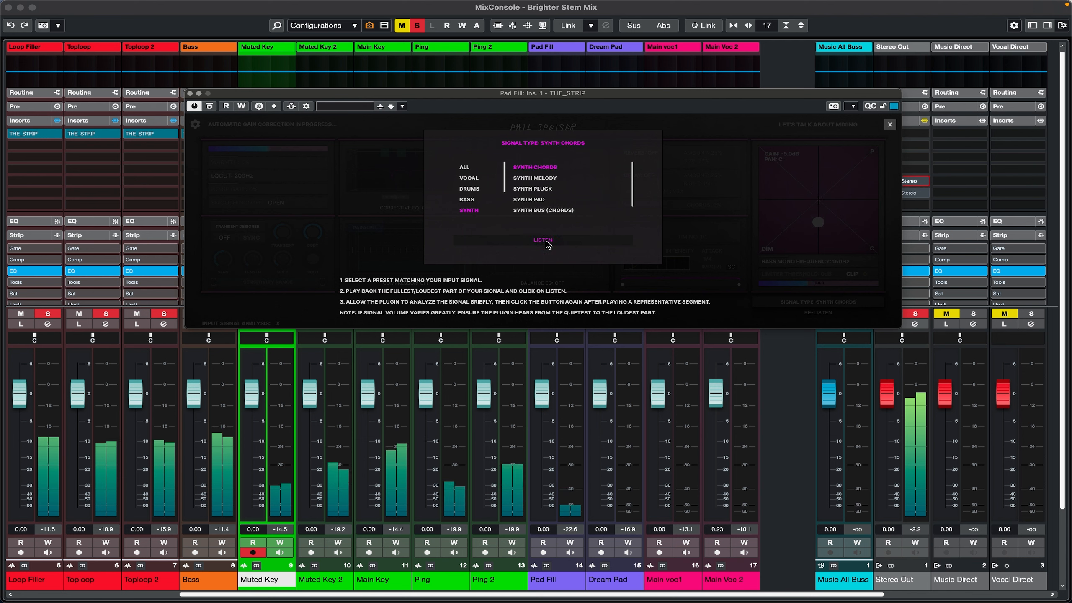
click(546, 243)
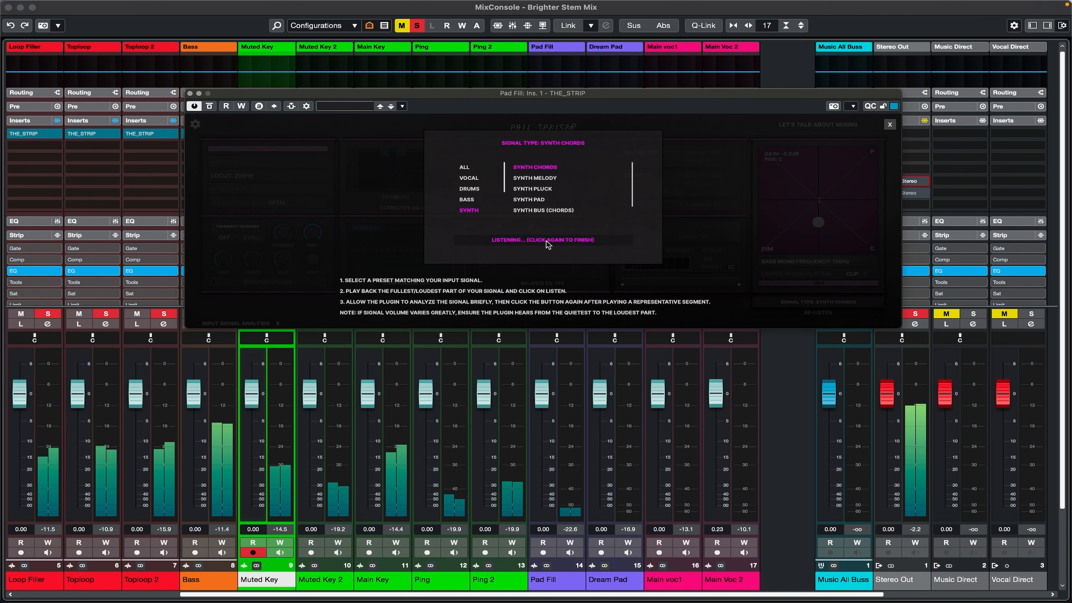
click(548, 240)
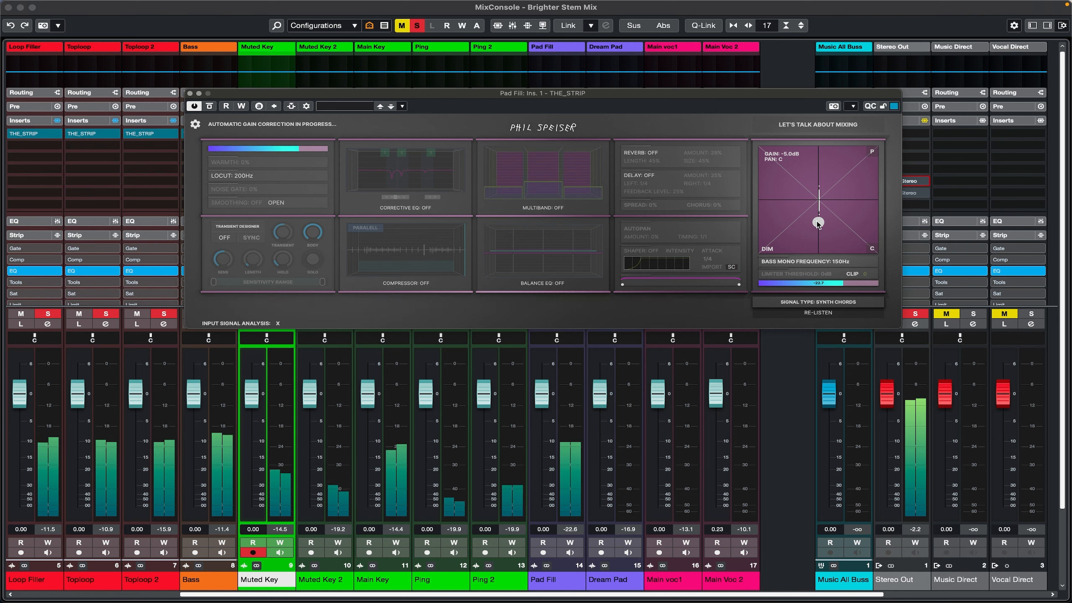
Centre Pad Fill's pan, try the Shaper on and off, and set the output gain to -6.2 dB
drag(818, 222, 822, 216)
click(872, 248)
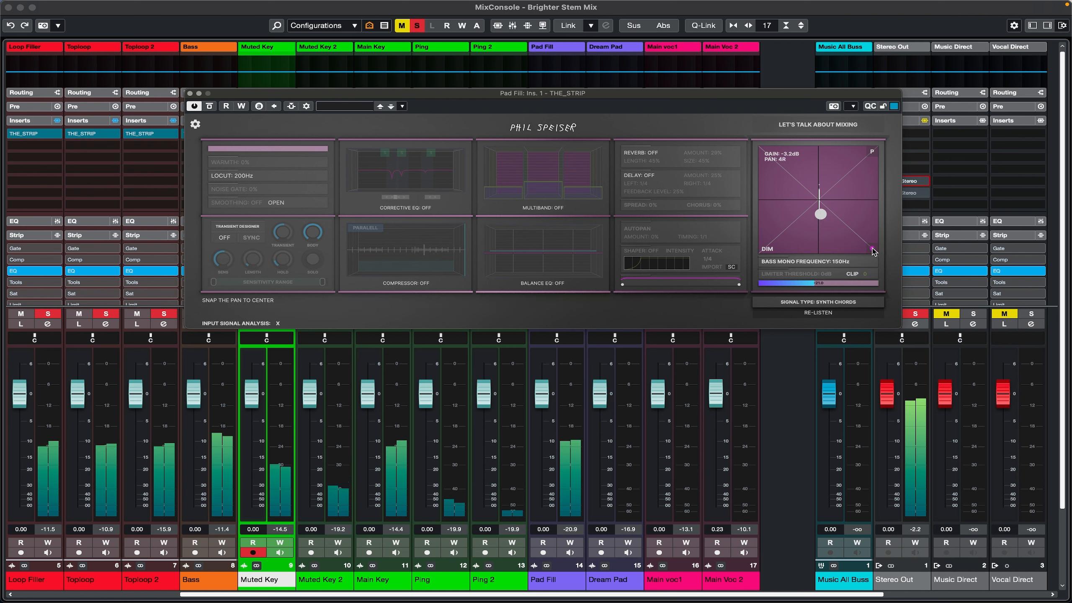
click(637, 252)
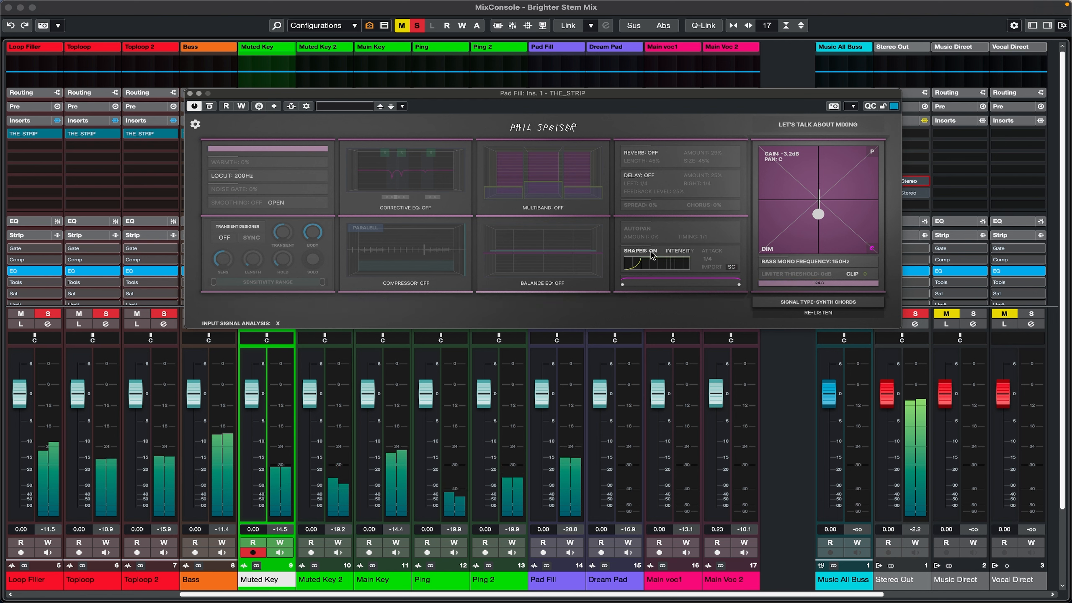
click(652, 253)
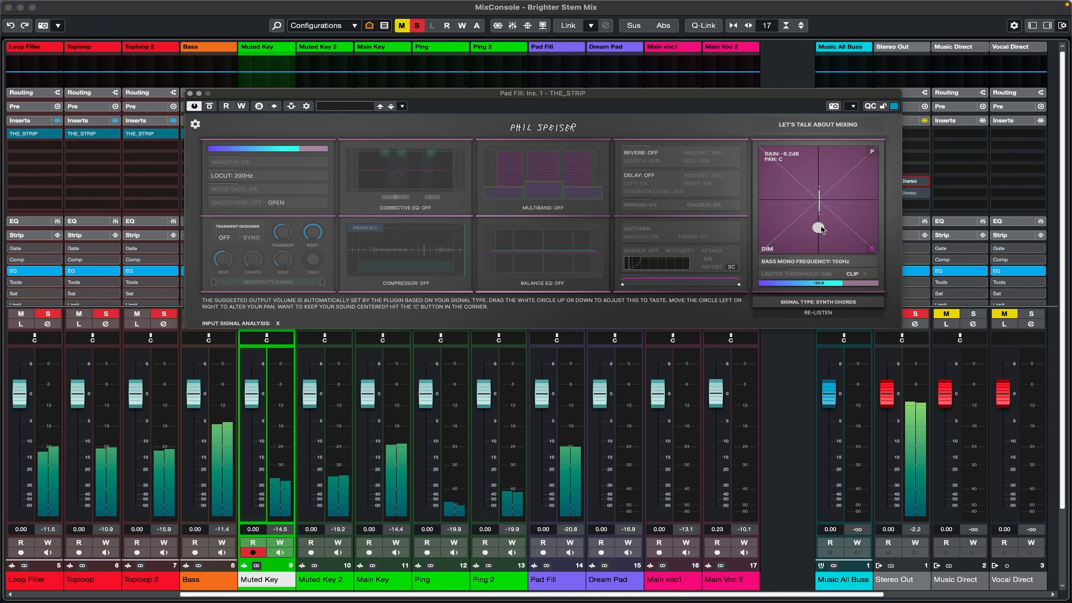
drag(818, 214, 819, 229)
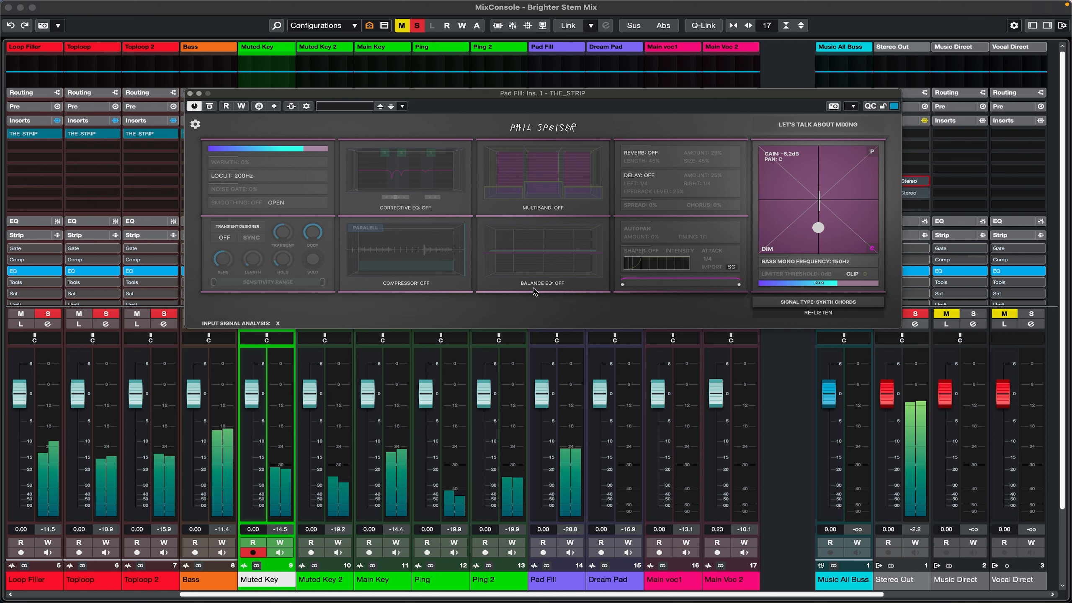
Turn on Pad Fill's Balance EQ, lower its low-mid band and set the output gain to about -5.6 dB
click(513, 262)
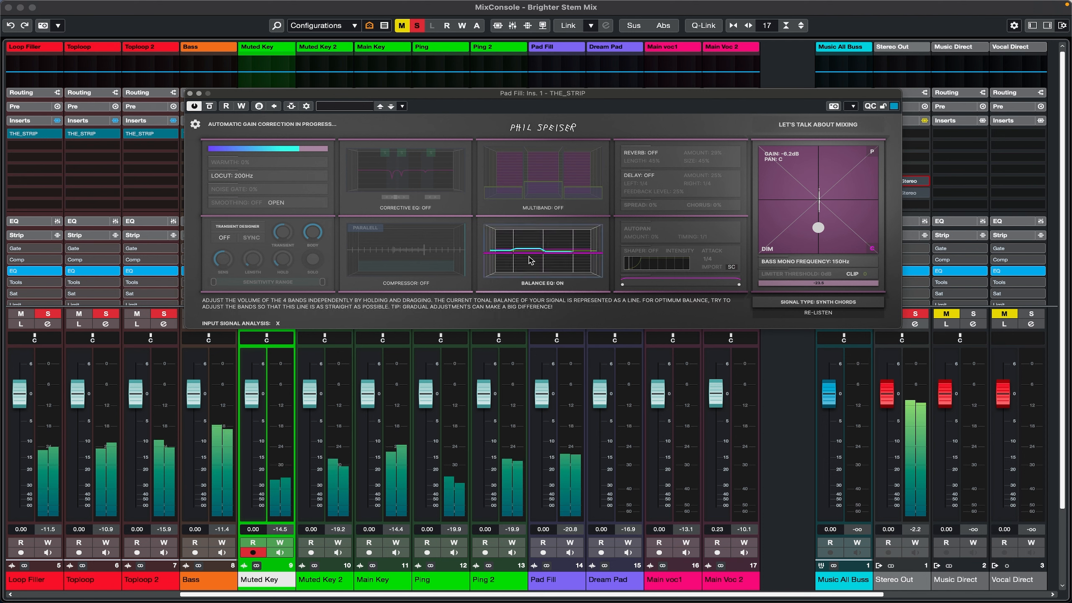
drag(529, 256, 529, 259)
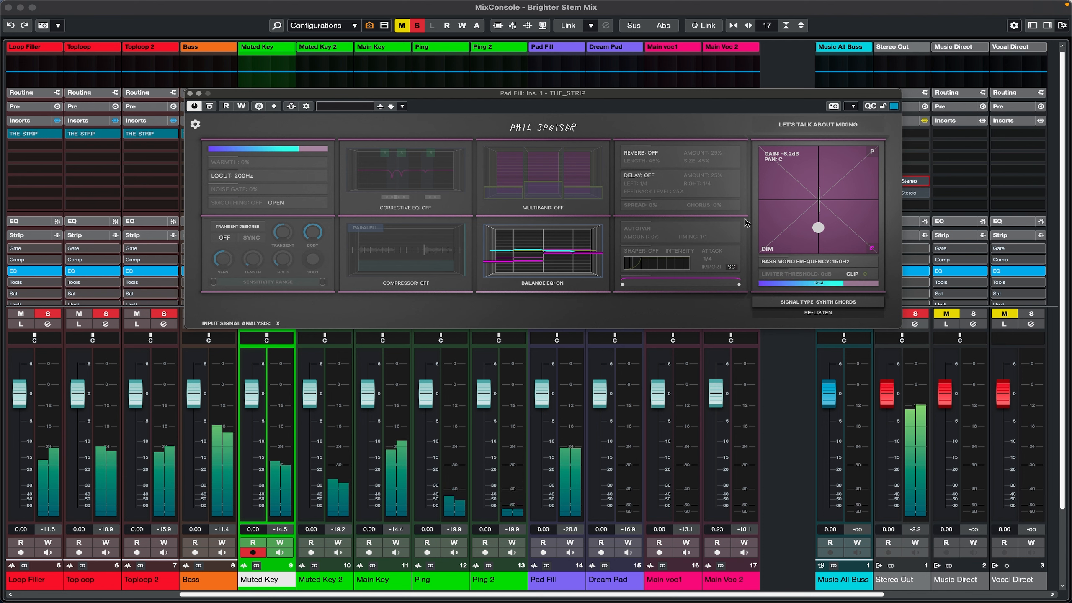
mouse_move(817, 228)
mouse_down()
mouse_move(819, 244)
mouse_move(819, 226)
mouse_up()
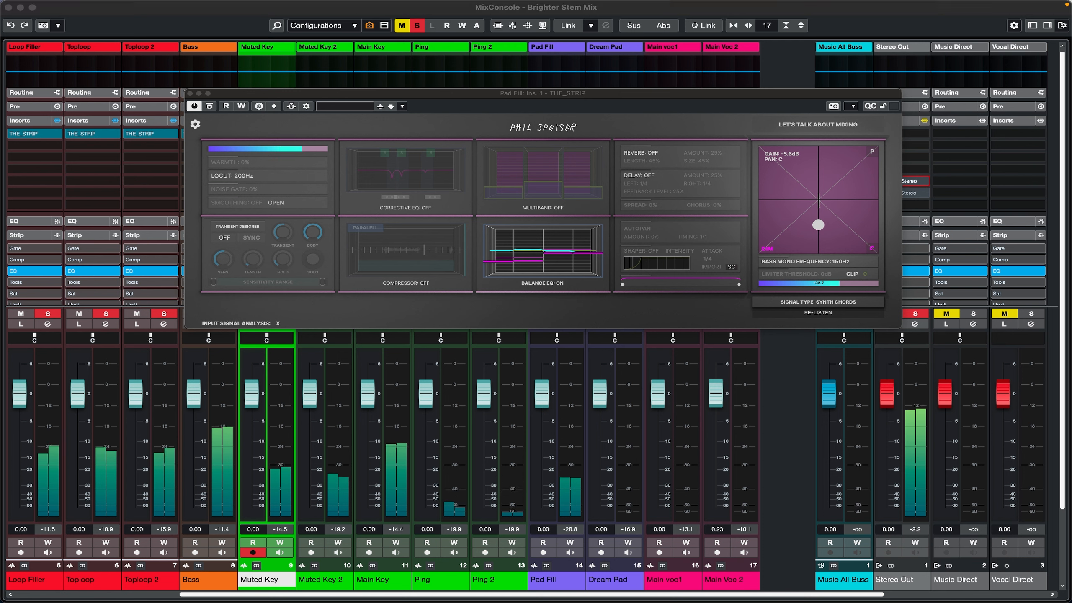
key(space)
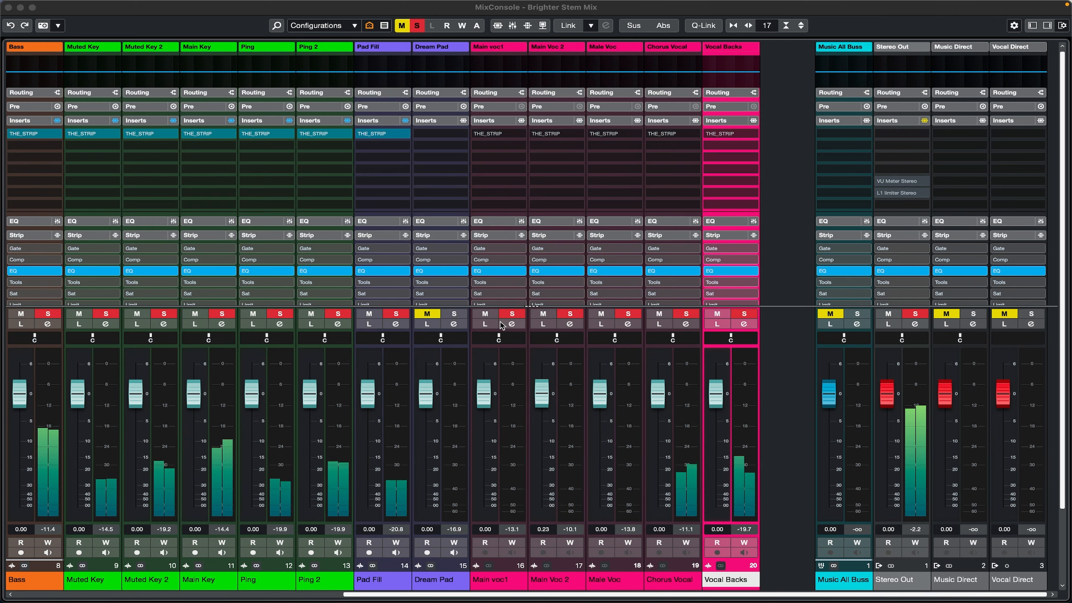
Unmute the Dream Pad channel and insert THE_STRIP in its first insert slot
click(431, 314)
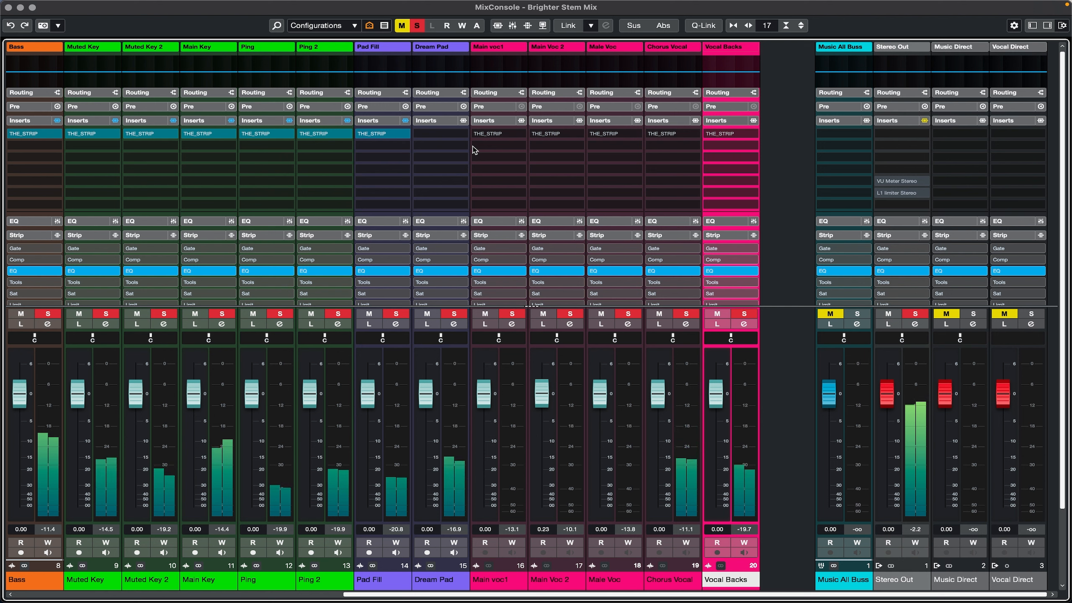
click(463, 134)
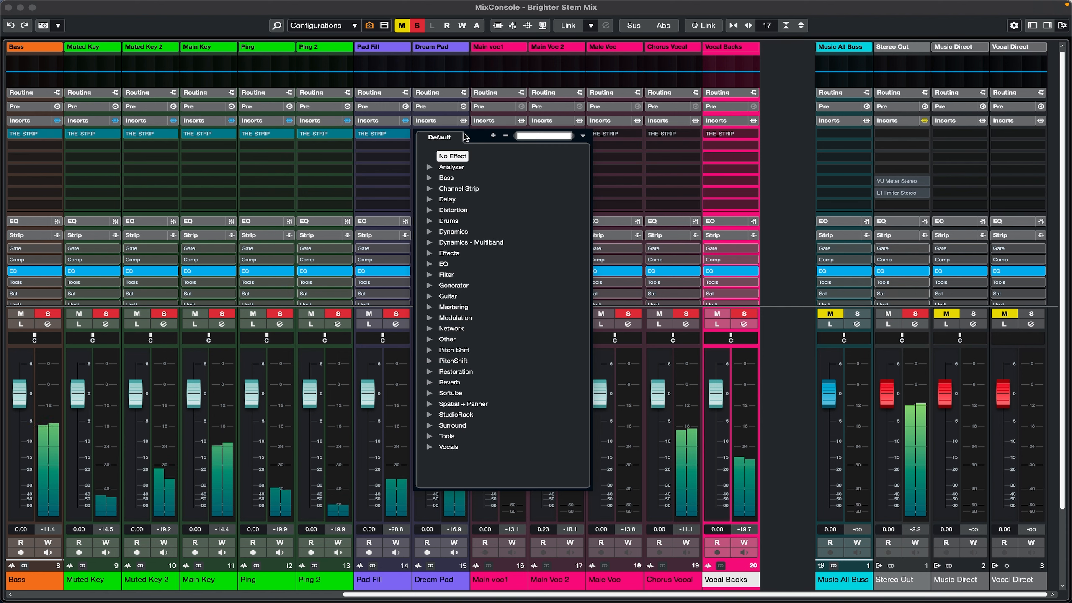
text(the_)
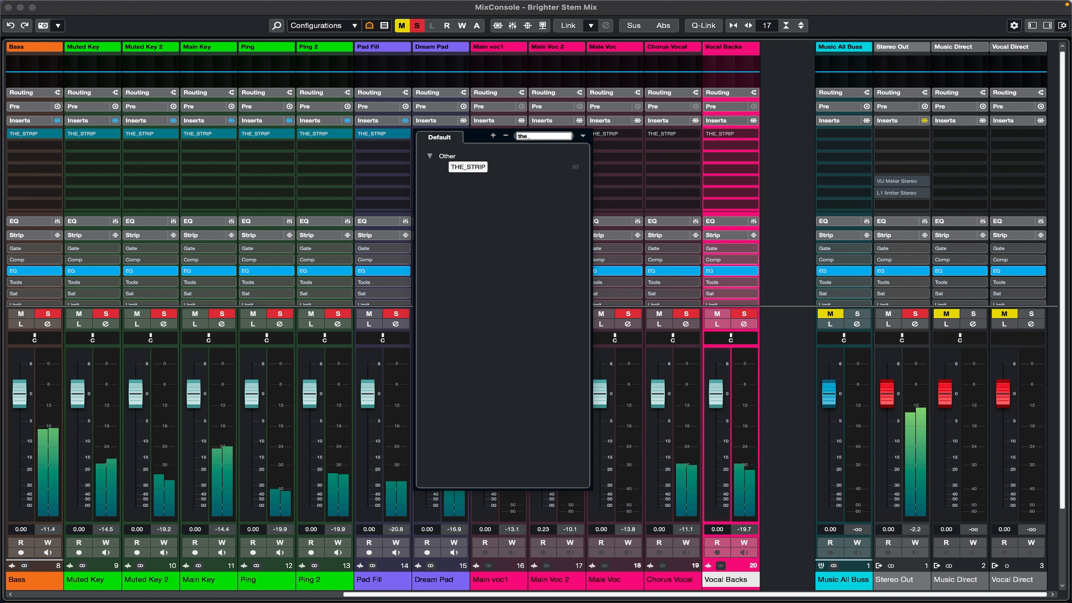
click(467, 166)
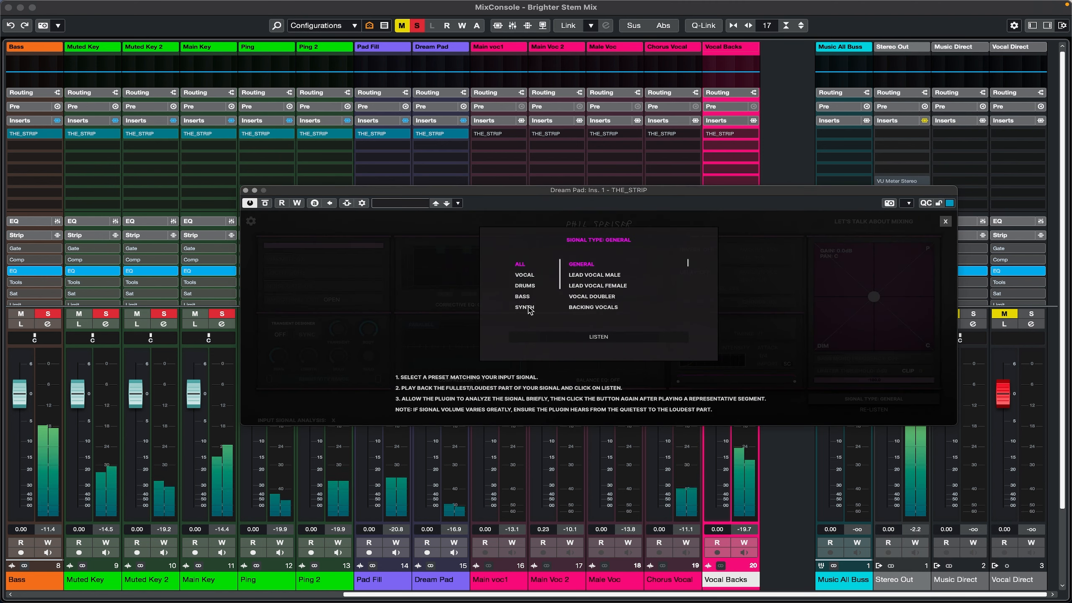
Set Dream Pad's signal type to Synth Pad and run THE_STRIP's listening analysis through to its end
click(528, 309)
click(578, 298)
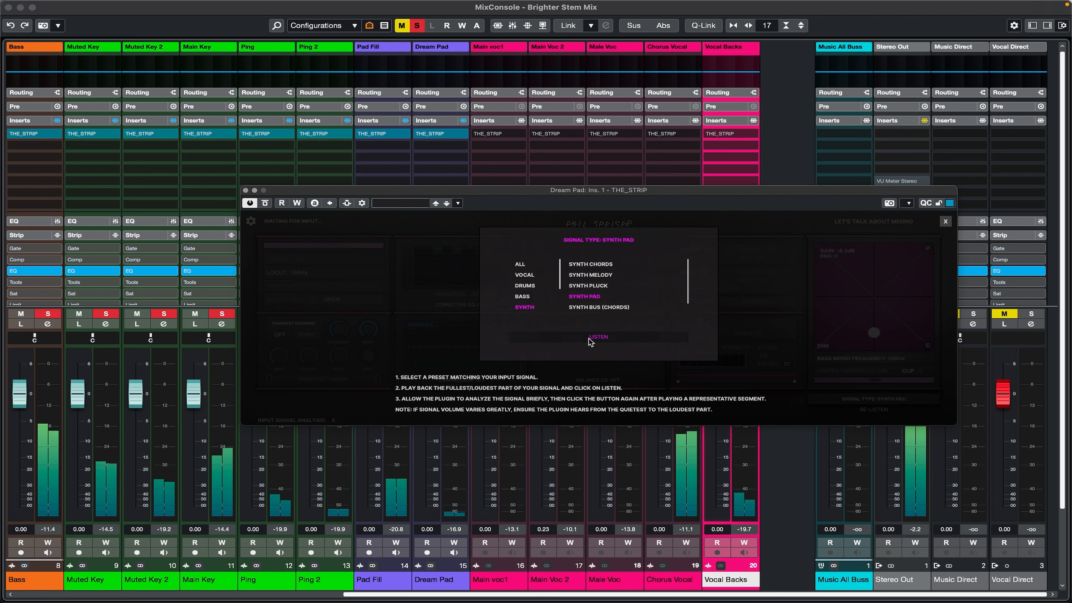
click(591, 338)
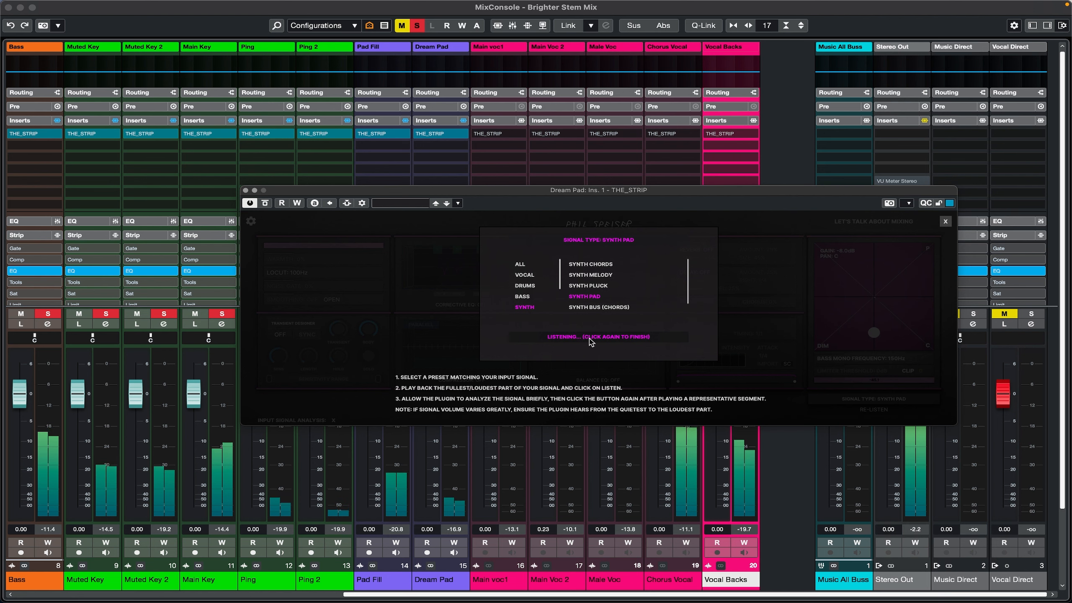
click(591, 340)
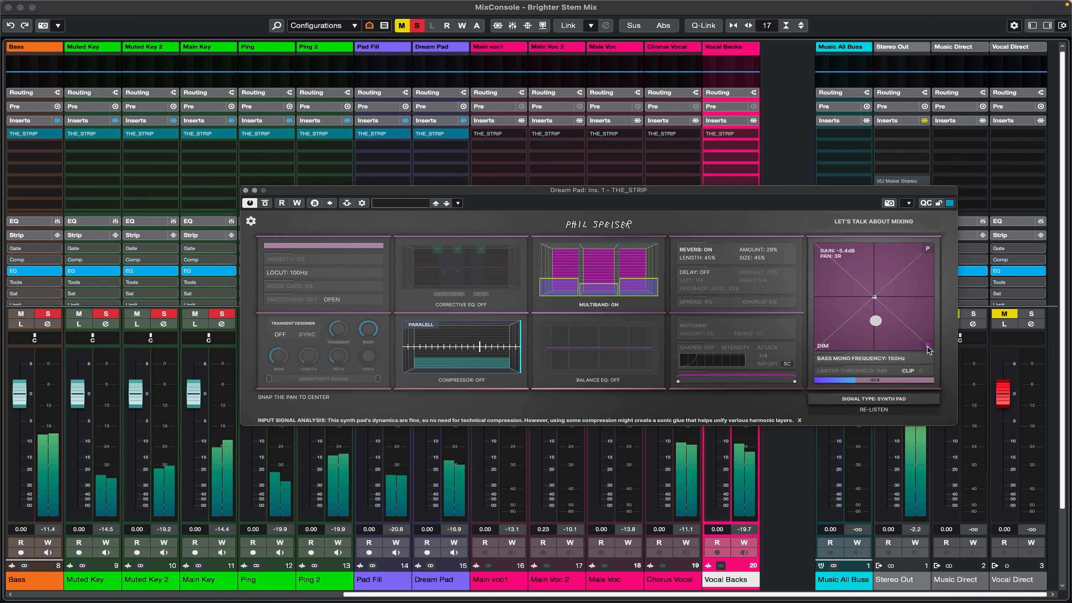
Centre Dream Pad's pan, turn on its Balance EQ and set the output gain to -2.5 dB
click(928, 346)
drag(877, 320, 877, 311)
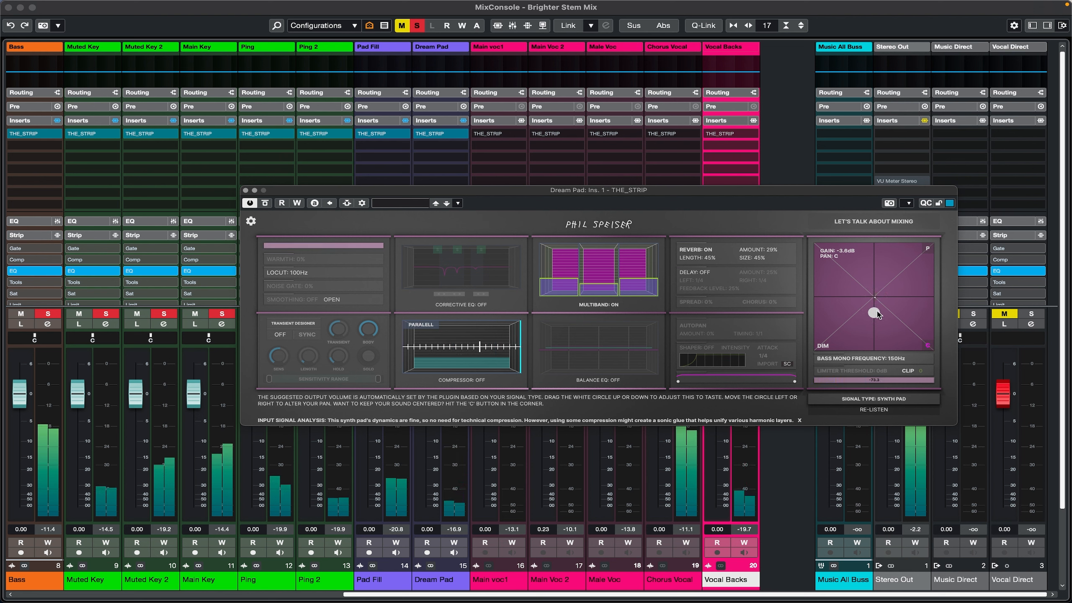
click(599, 381)
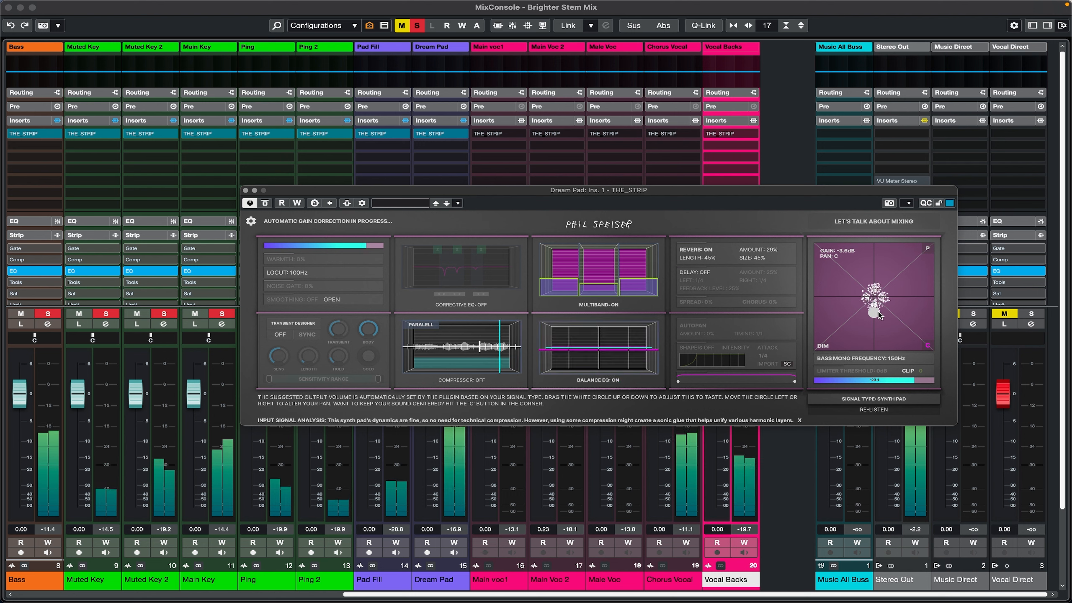
drag(878, 310, 878, 306)
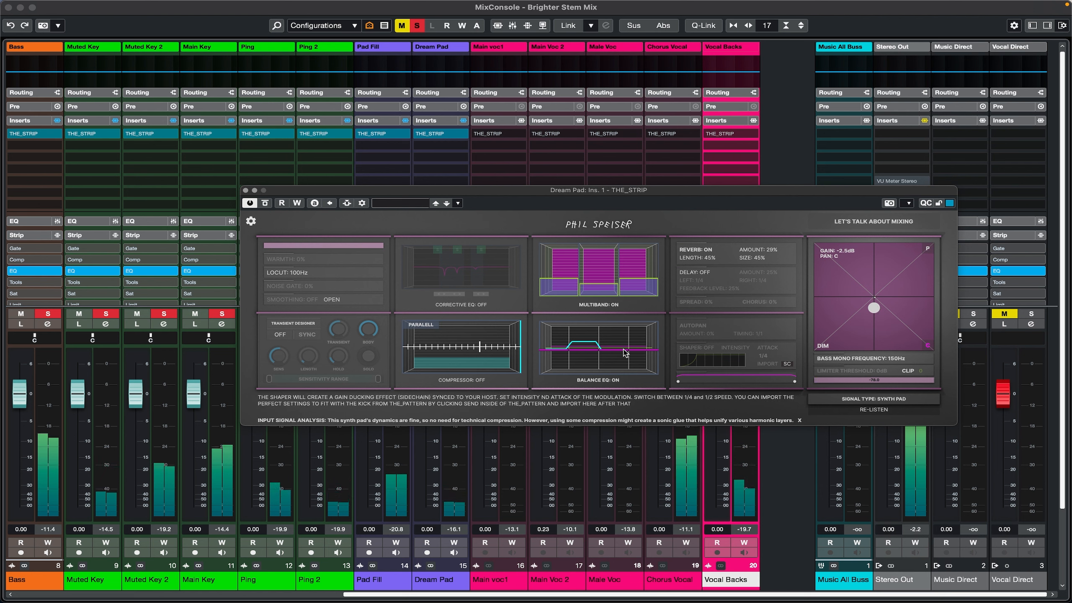
Lower Dream Pad's low-mid Balance EQ band, turn on the Corrective EQ and raise the middle Multiband level
drag(588, 353, 589, 360)
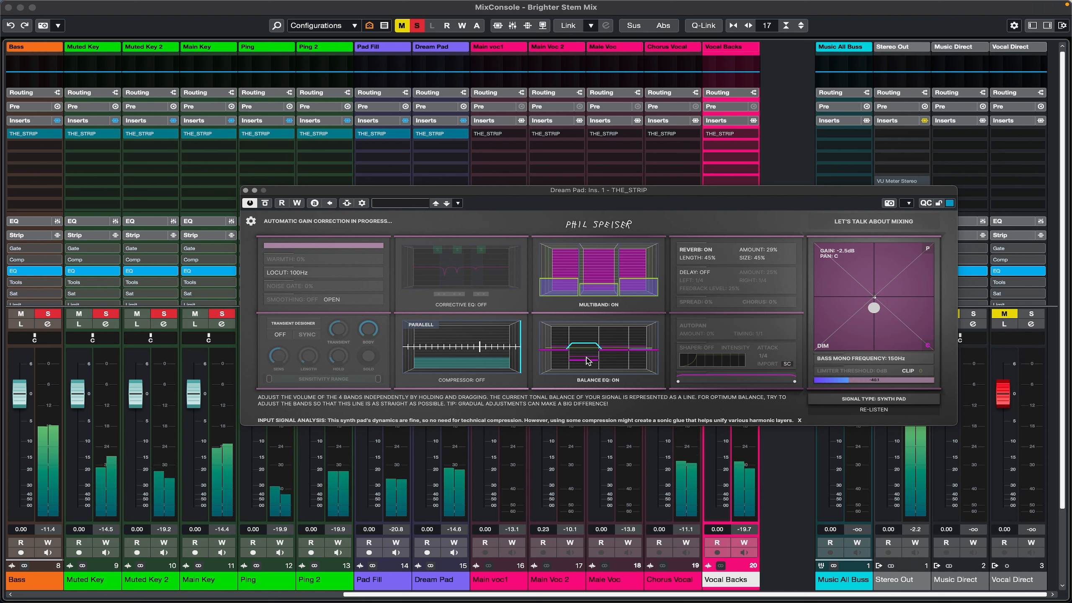
click(471, 305)
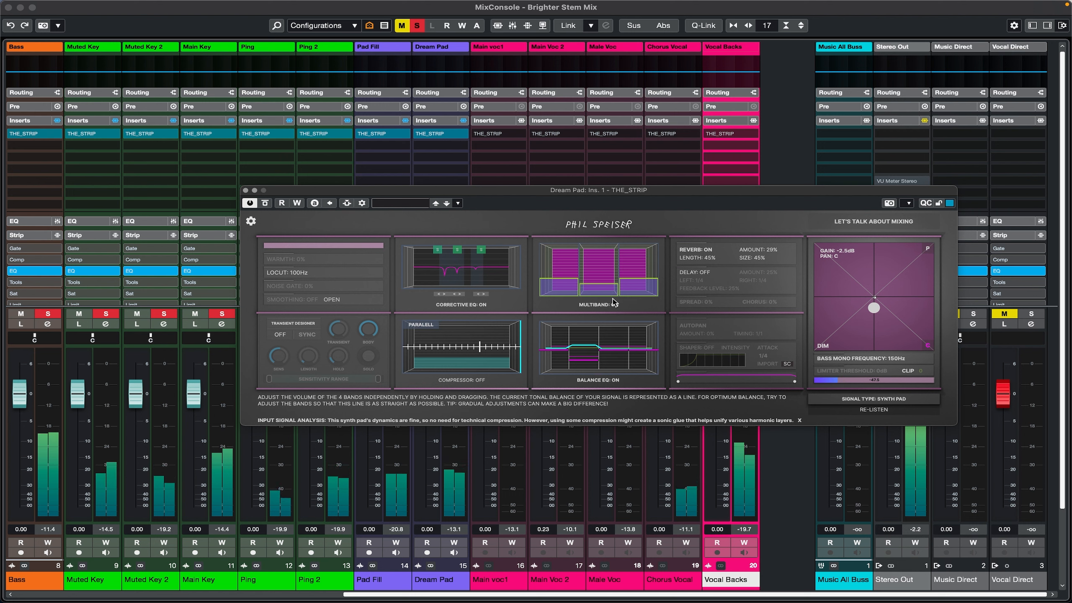
drag(611, 286, 609, 272)
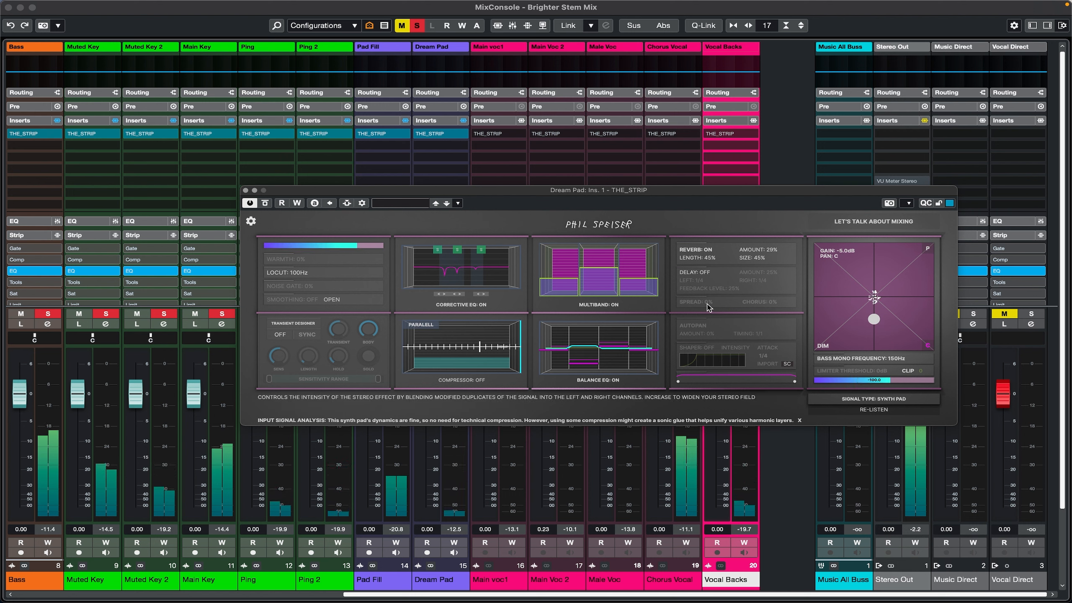
Set Dream Pad's Spread to 70% and its output gain to about -6.6 dB, closing THE_STRIP when done
drag(706, 303, 710, 267)
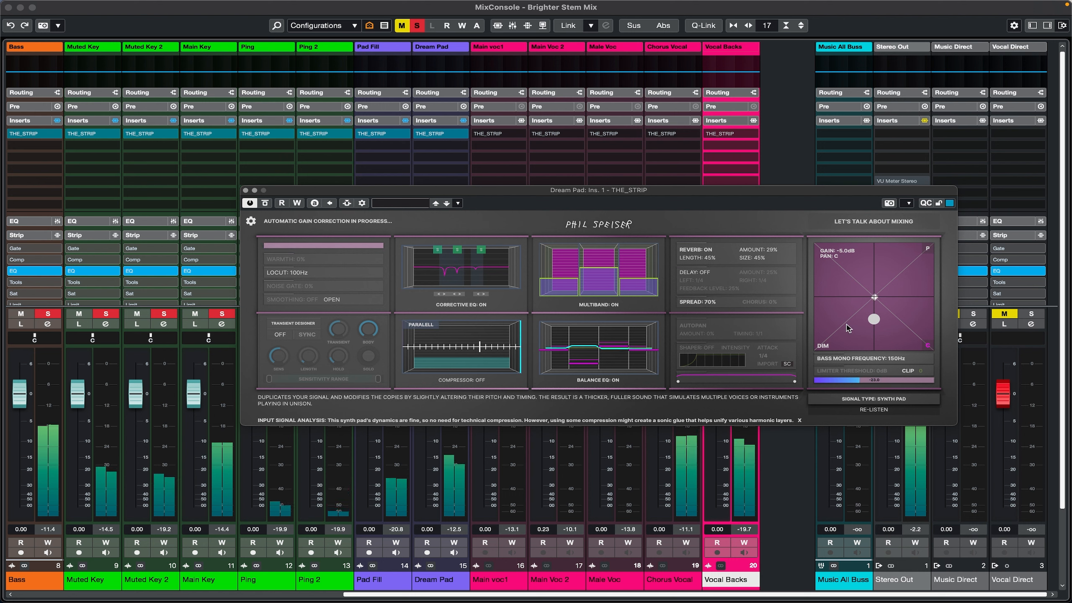
drag(875, 319, 875, 328)
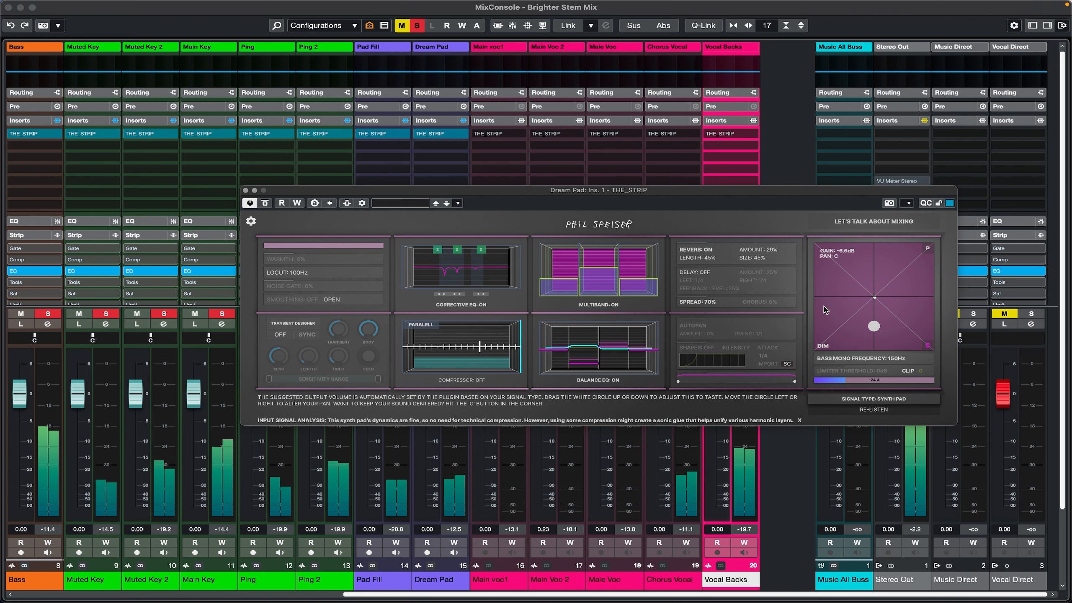
click(245, 190)
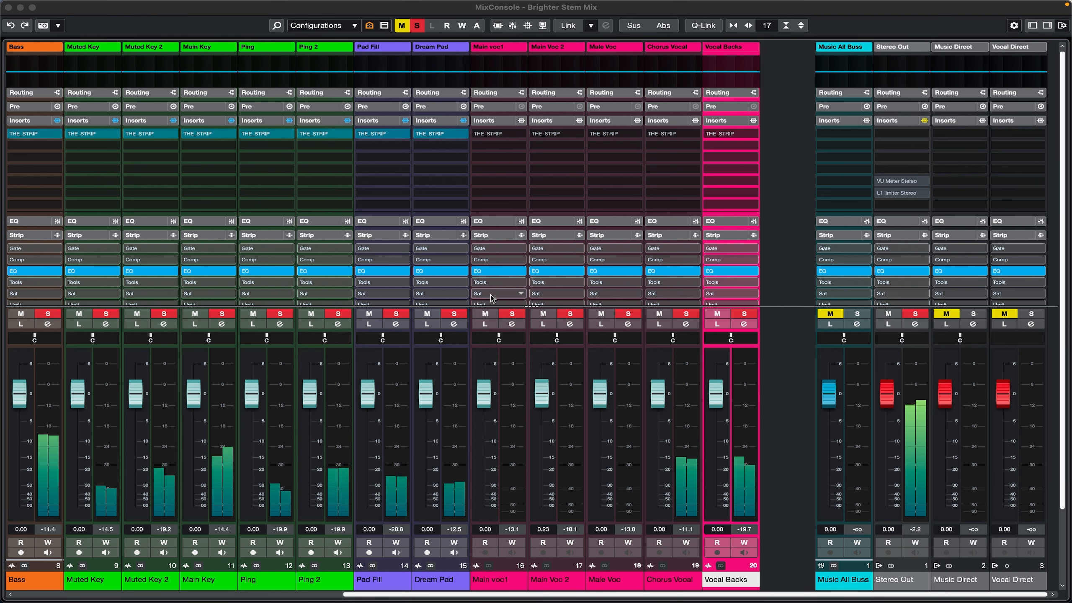
Reopen THE_STRIP on Dream Pad, turn on the Compressor and lower the output gain to -8.2 dB
click(431, 133)
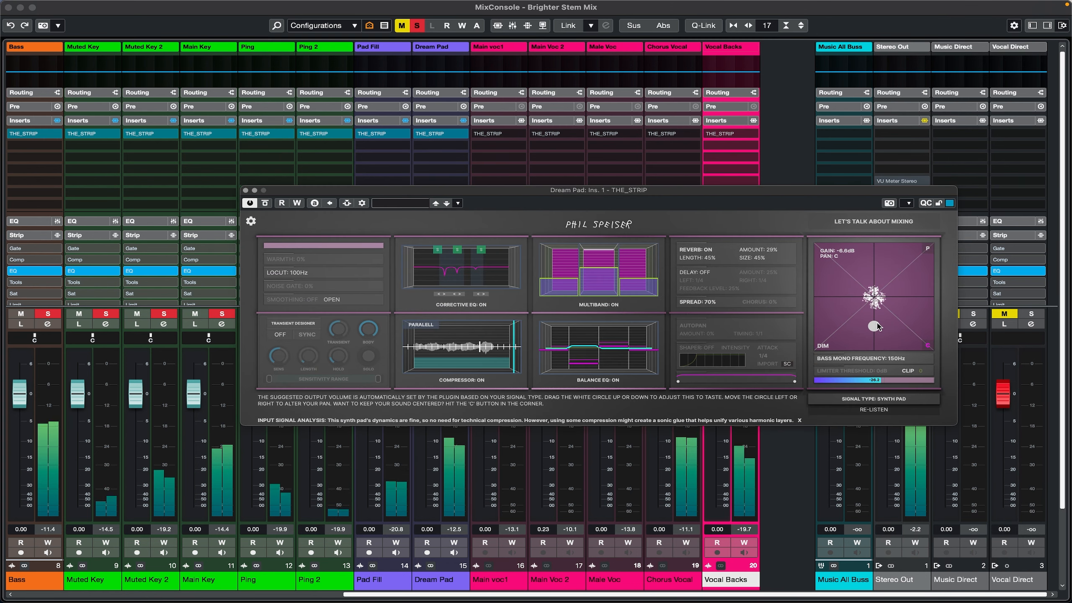
drag(874, 326, 875, 334)
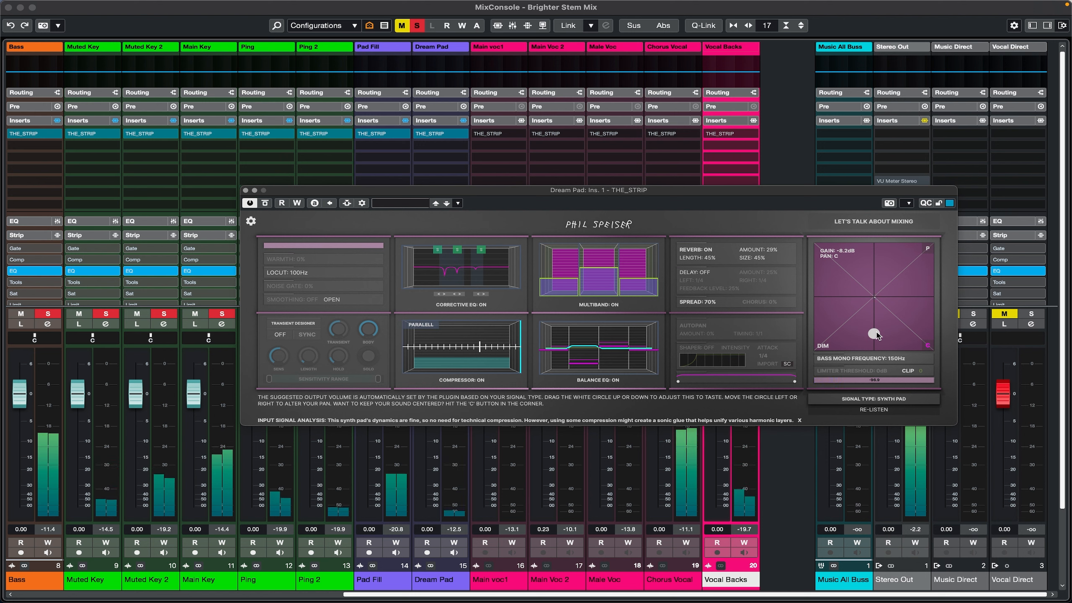
Set Dream Pad's output gain to about -6.8 dB and close its THE_STRIP window
drag(876, 332, 876, 335)
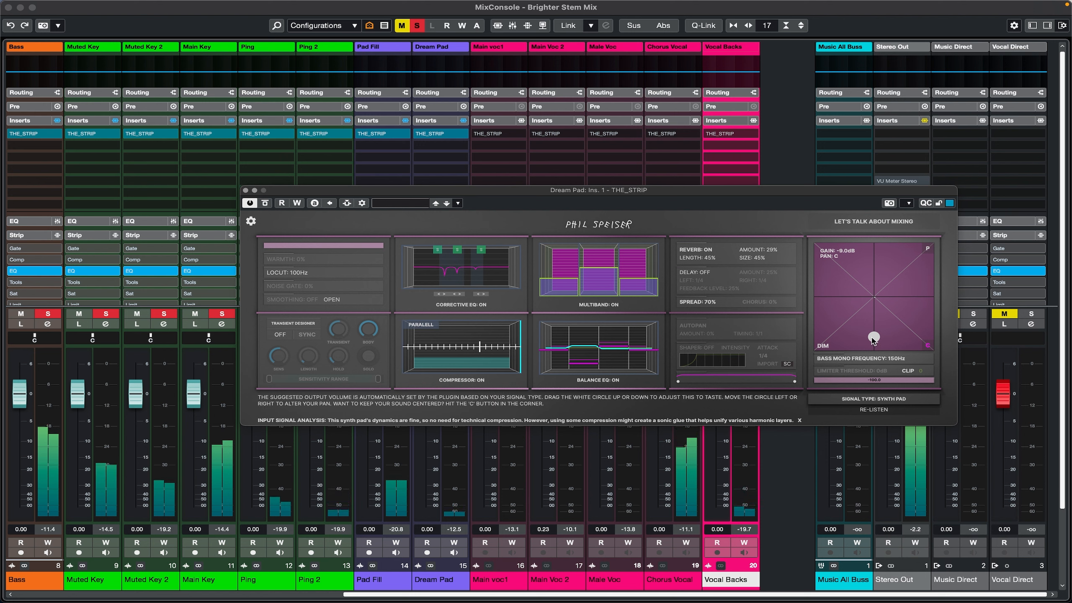
drag(873, 337, 873, 343)
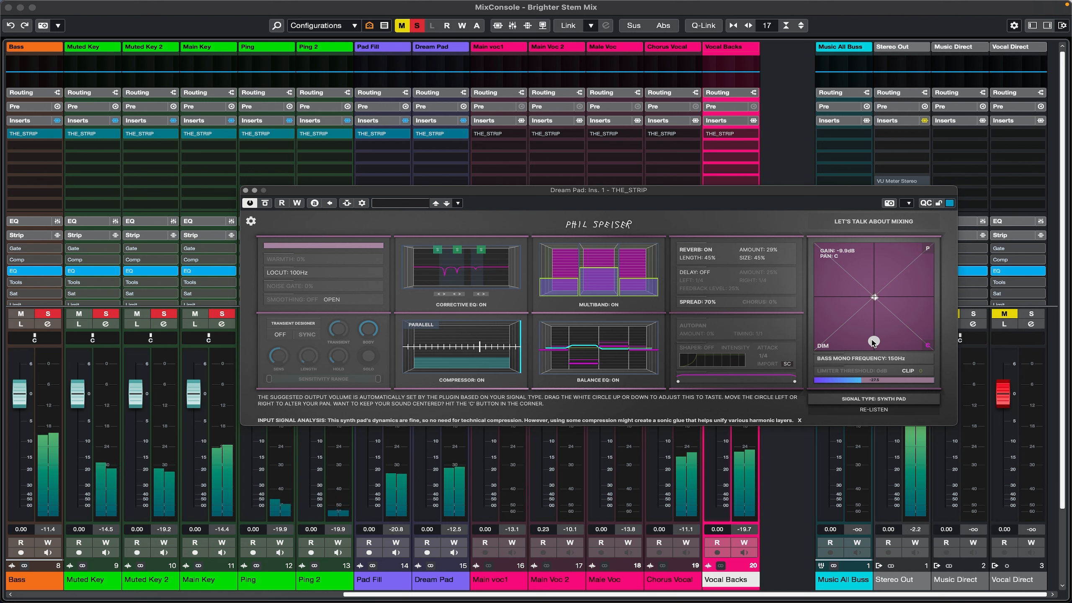
drag(875, 343, 876, 330)
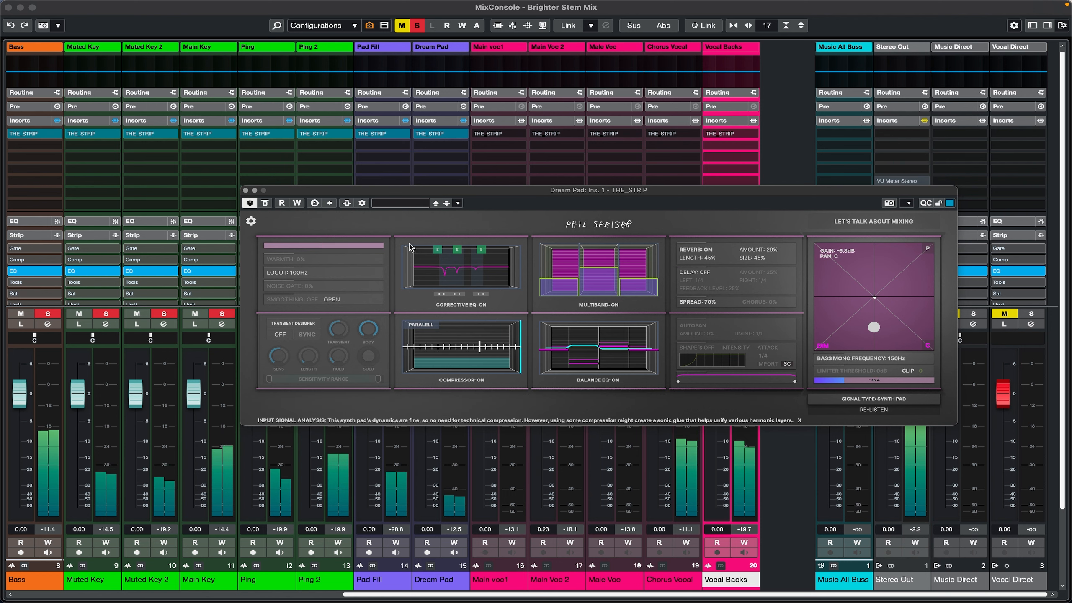
click(245, 190)
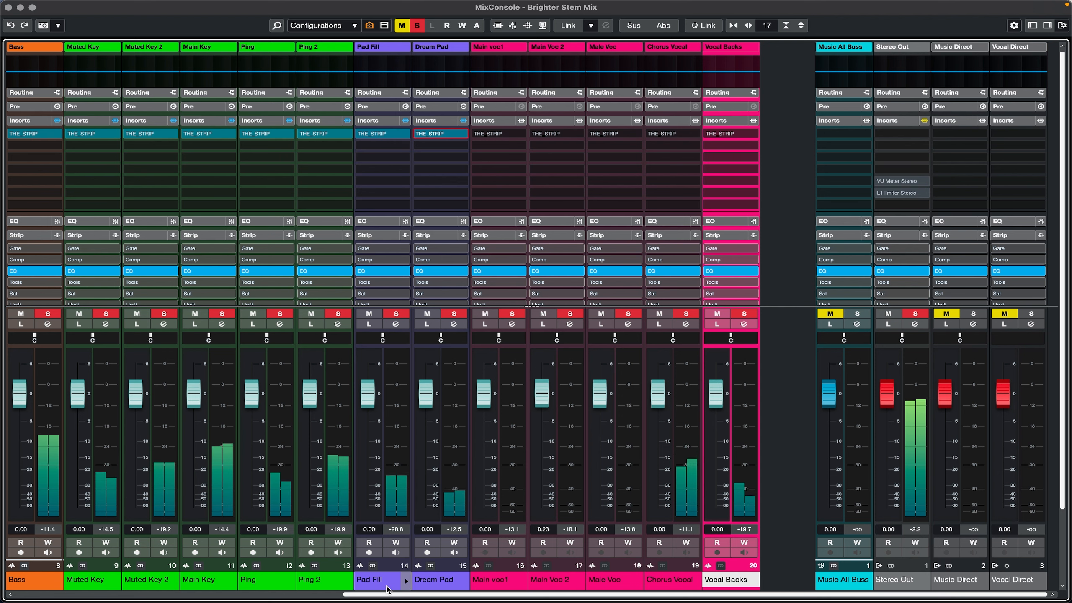
Add a stereo group channel named Beat Bus to the six drum channels from Kick to Toploop 2, output to Music All Buss, created inside the folder
scroll(46, 568, left, 3)
scroll(45, 568, left, 3)
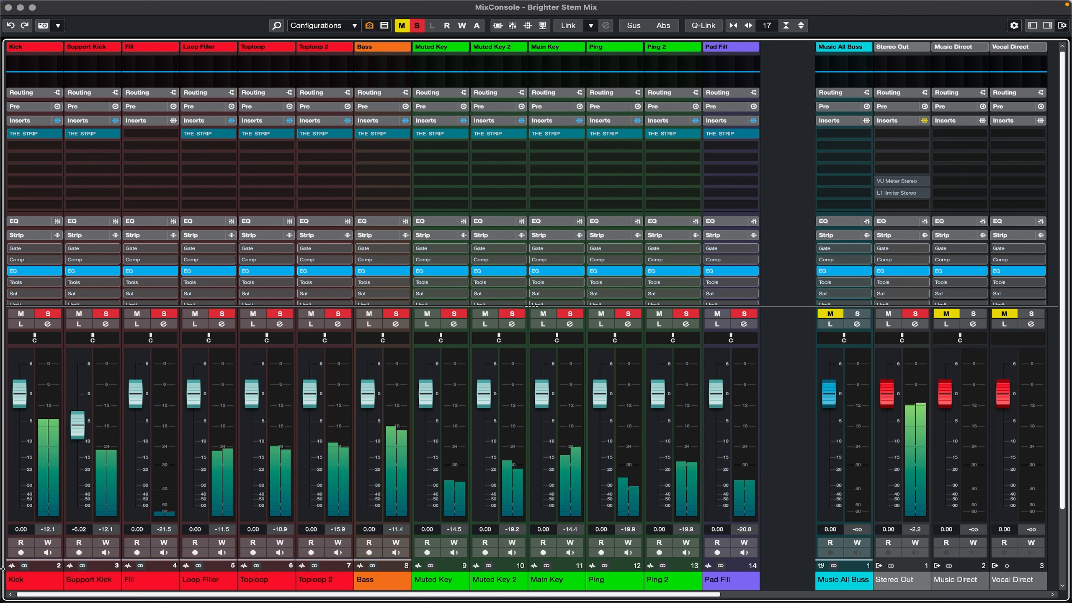
mouse_move(150, 600)
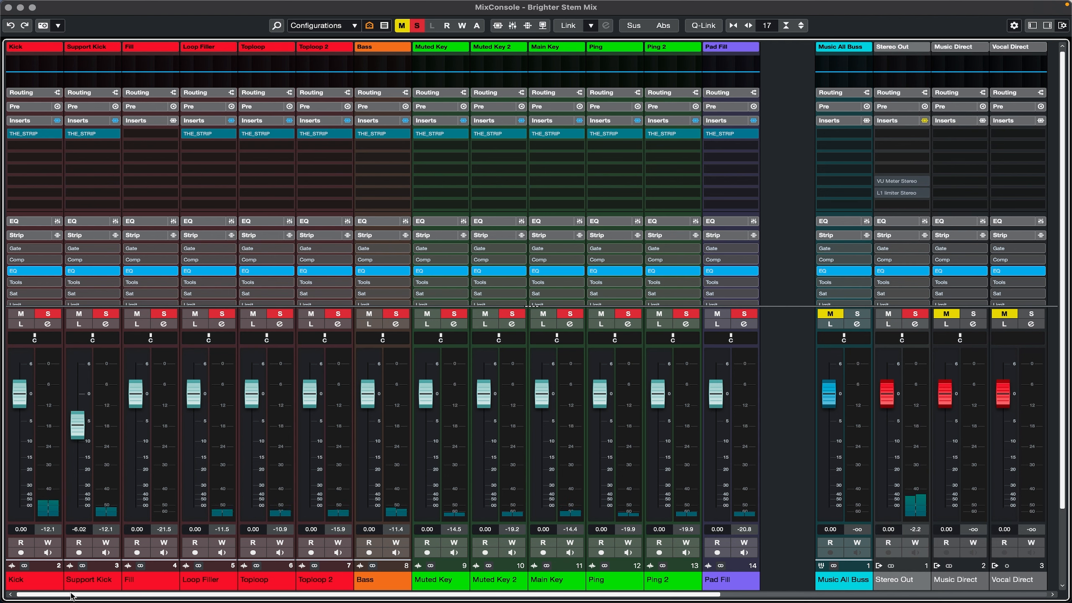
click(31, 581)
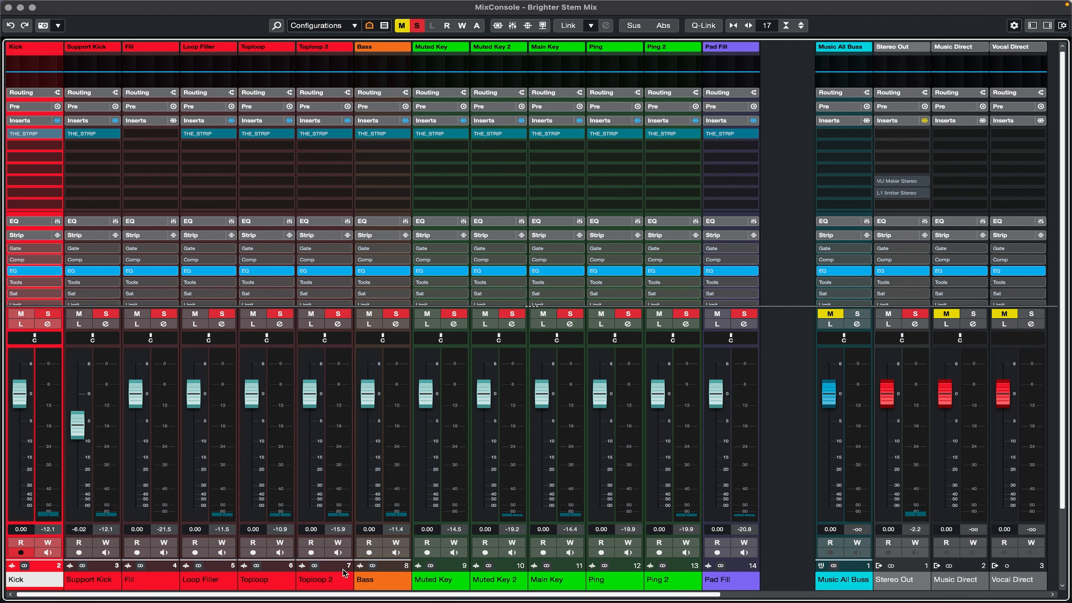
shift+click(314, 582)
right_click(314, 583)
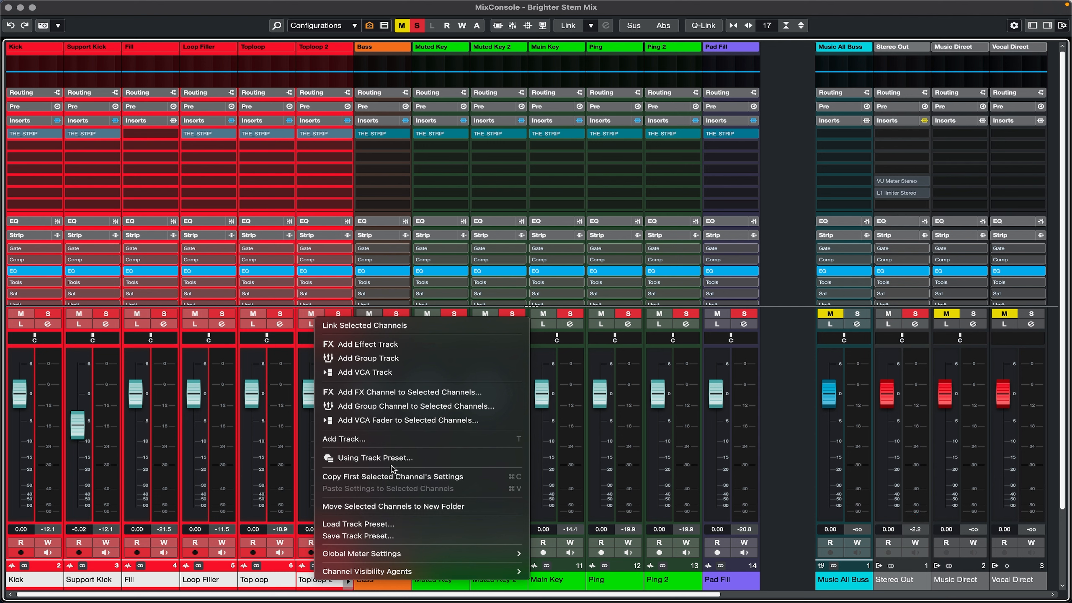
click(400, 407)
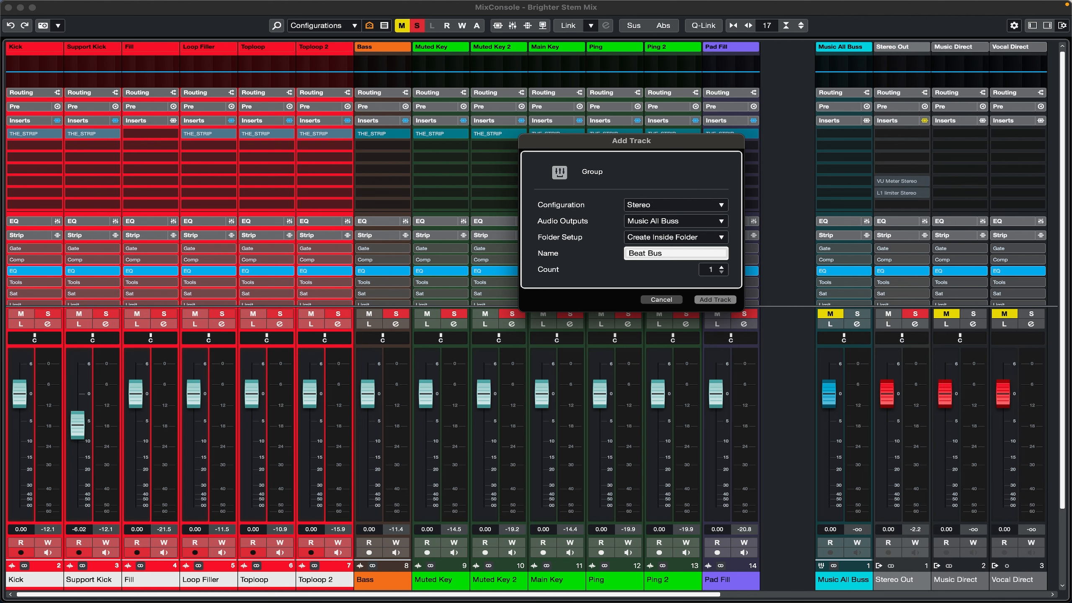
key(Return)
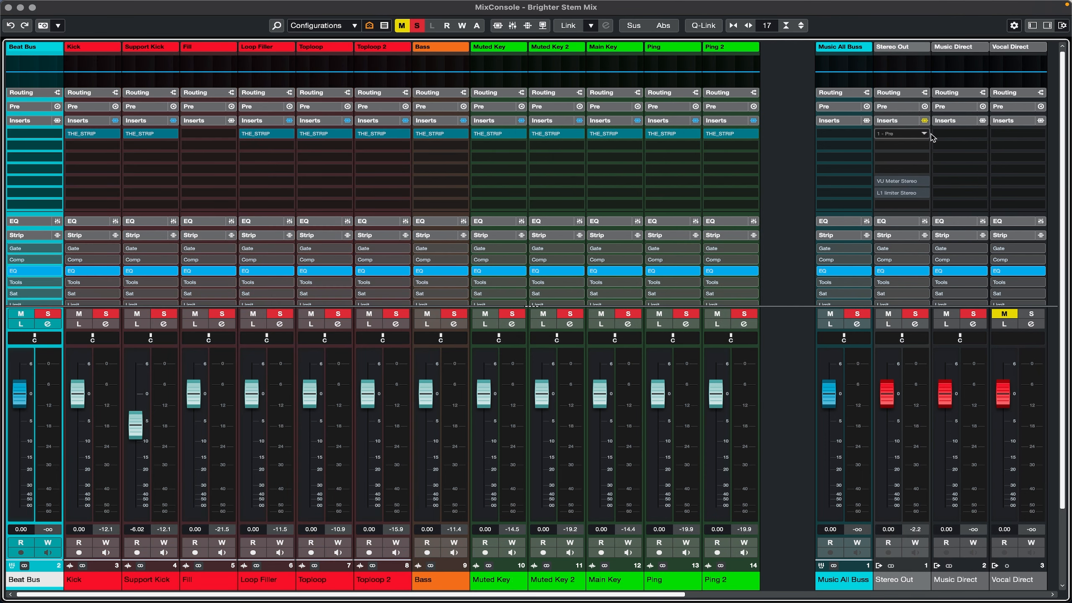
Lock the Beat Bus channel to the mixer's right zone beside Music All Buss and hide the zones list
click(1030, 26)
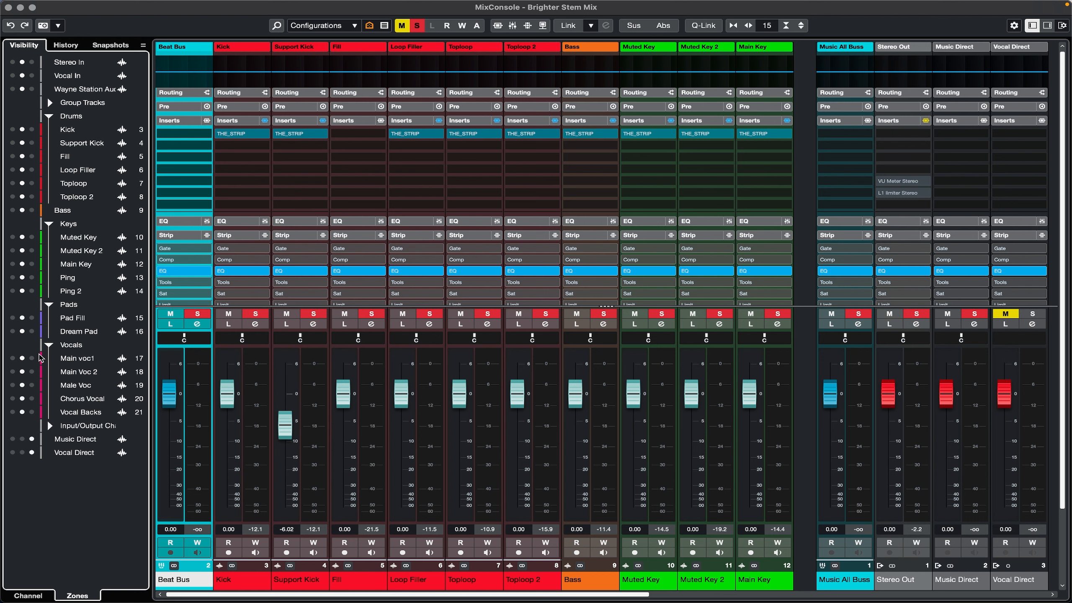
click(49, 102)
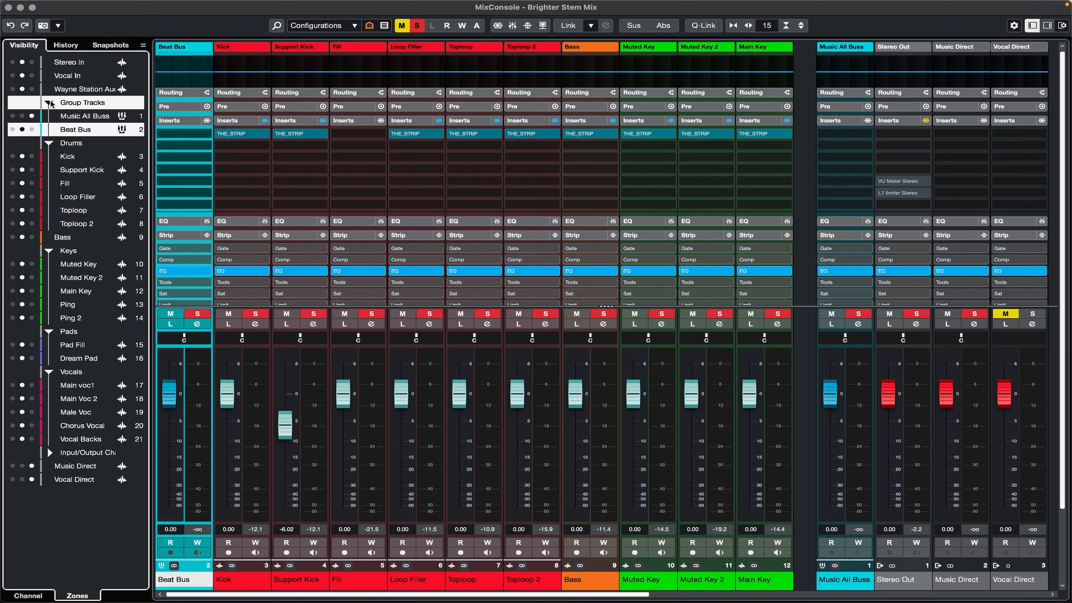
click(33, 130)
click(50, 103)
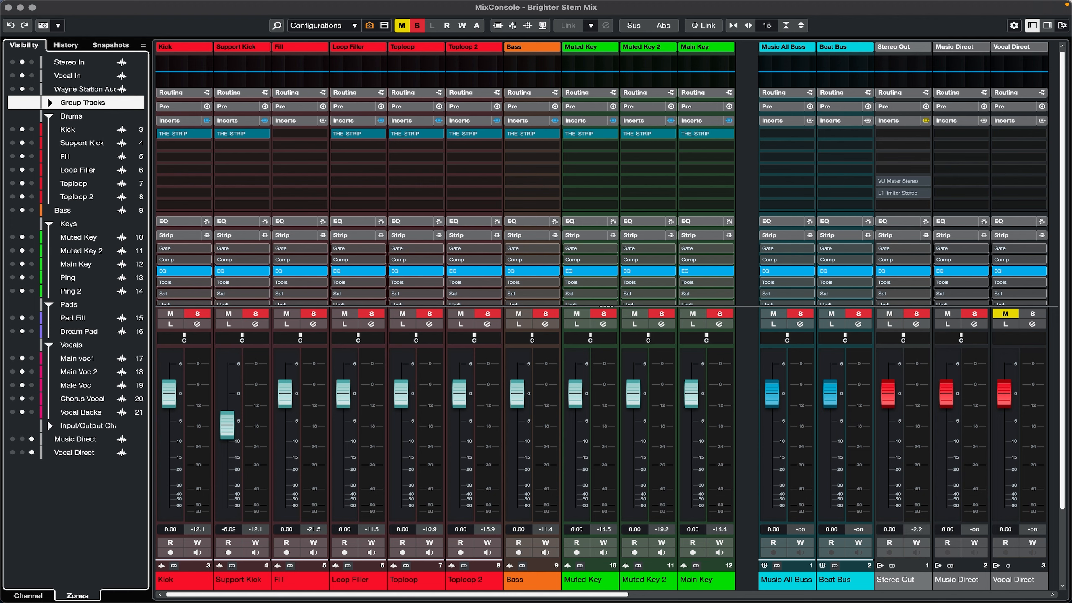
click(1032, 26)
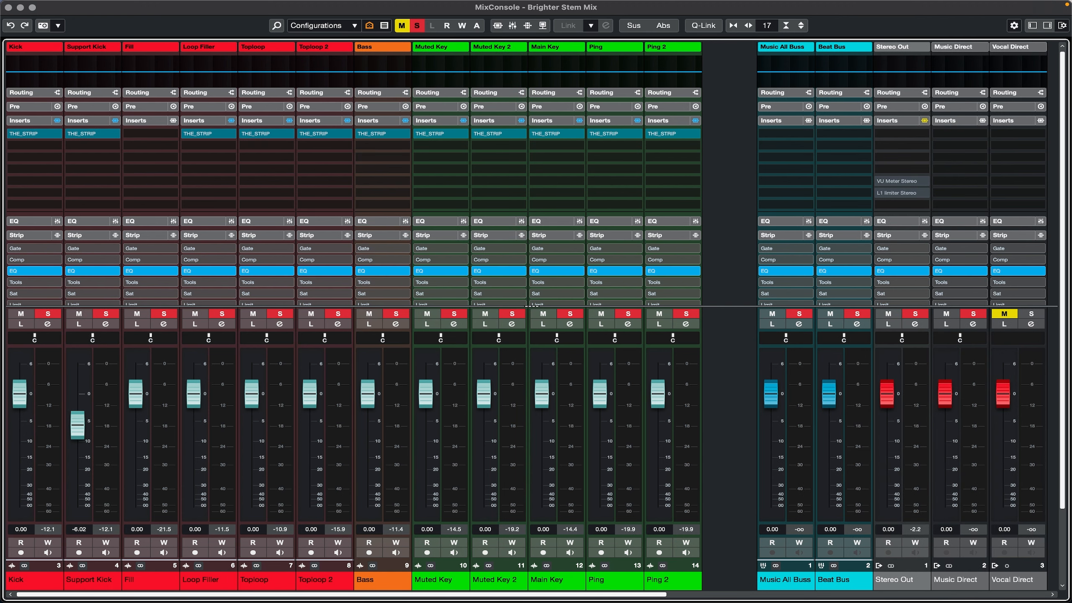
Start playback and route the Beat Bus output to Stereo Out
key(space)
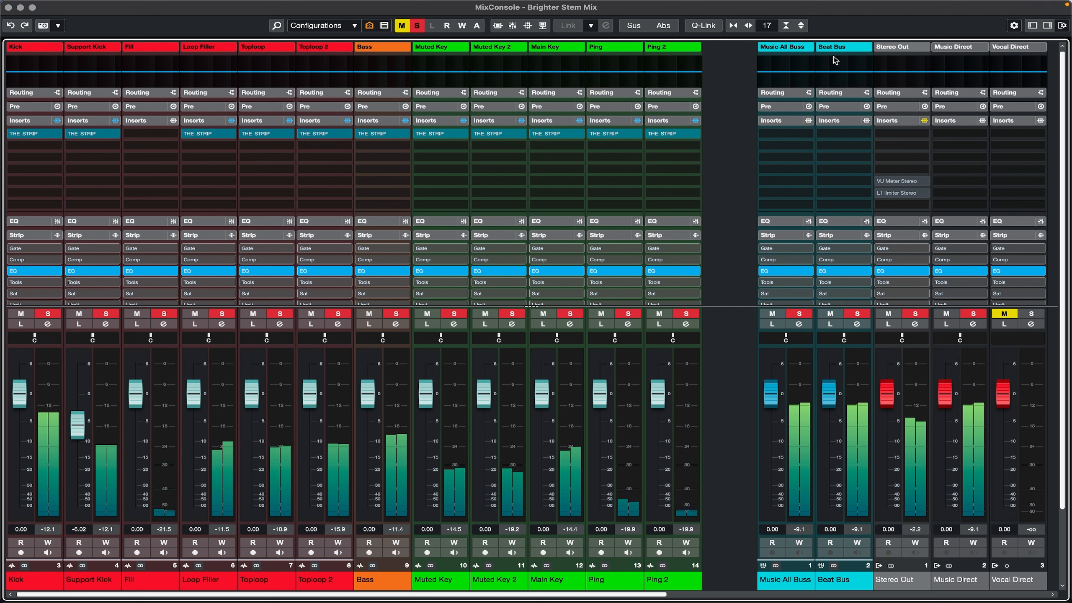
click(849, 49)
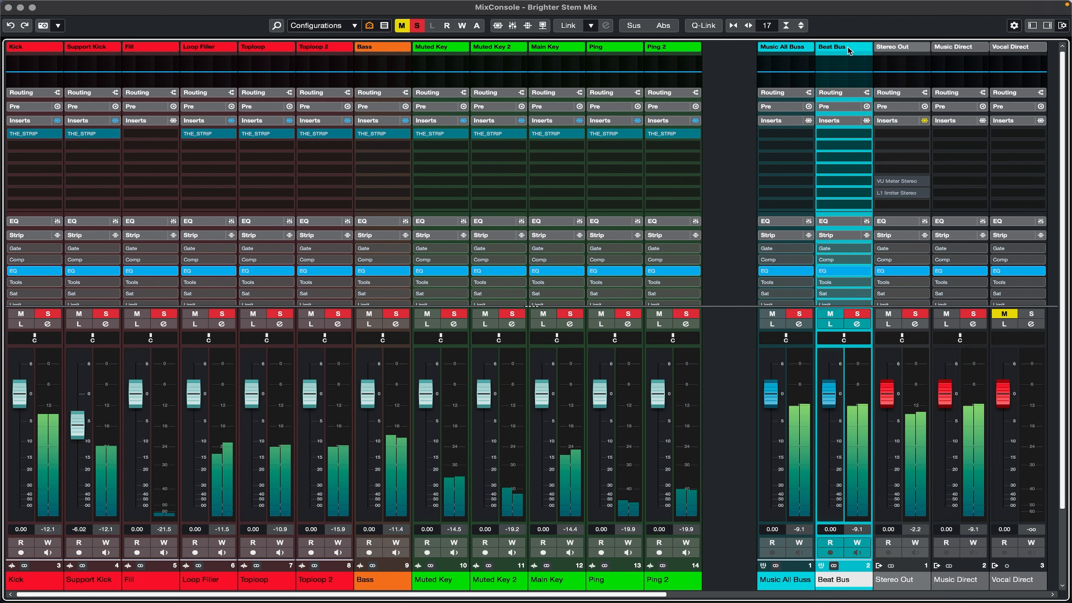
click(840, 93)
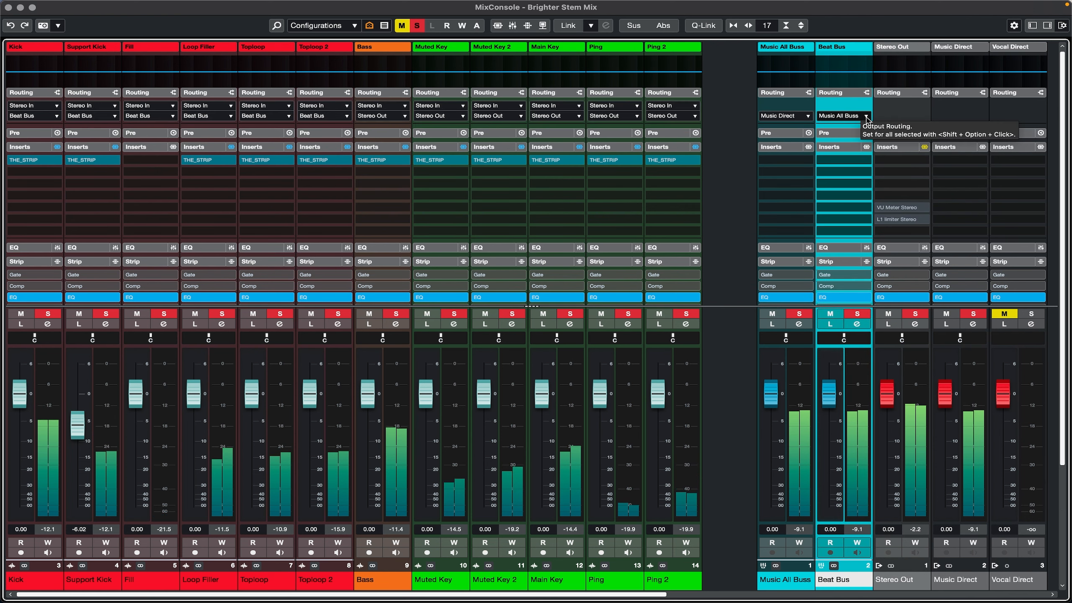
click(807, 116)
click(804, 196)
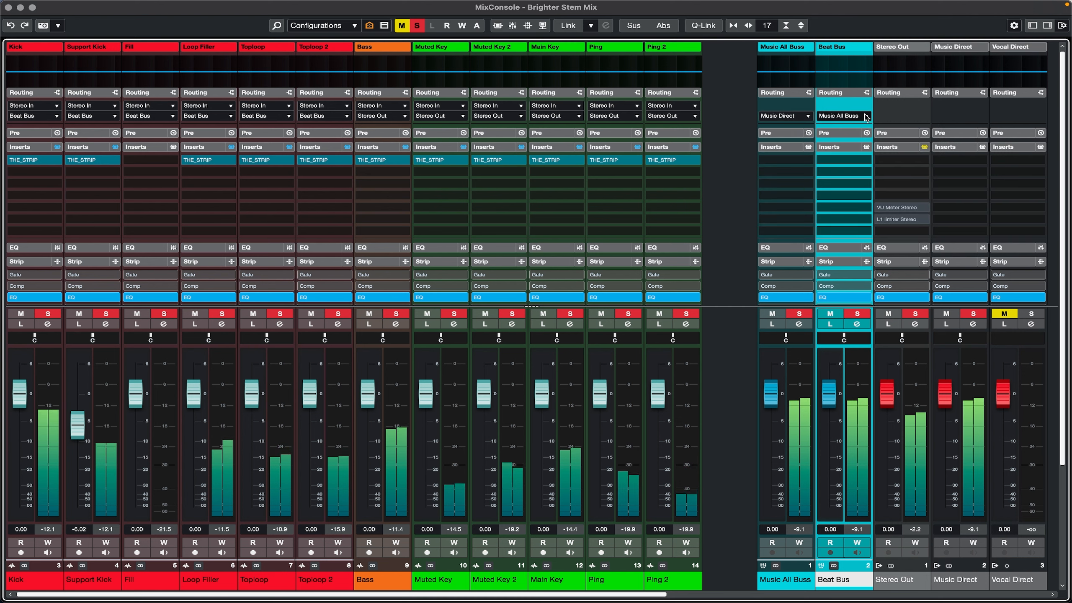
click(866, 116)
click(858, 164)
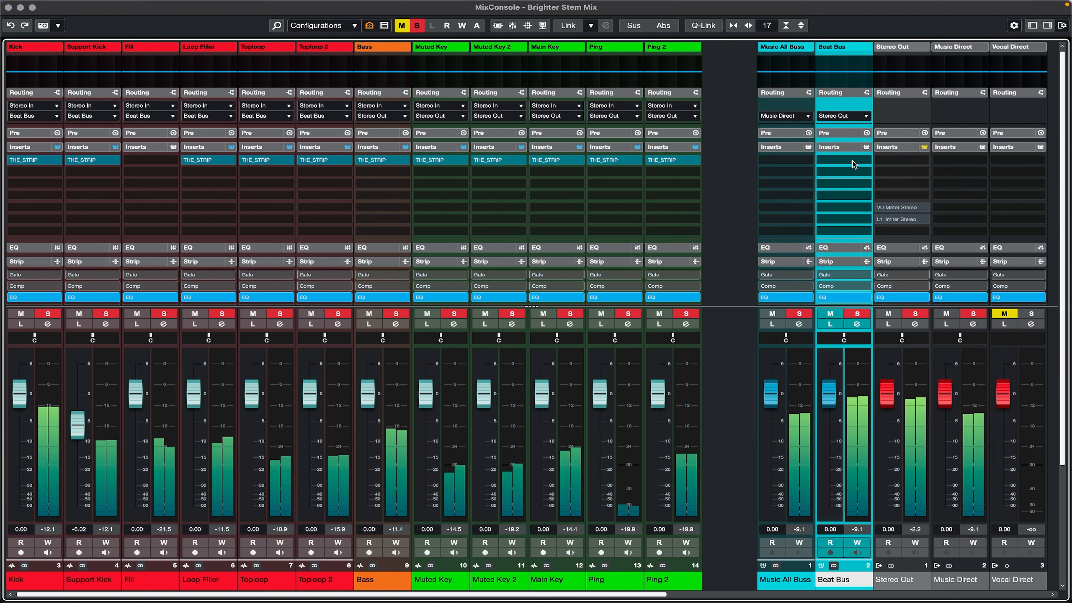
click(838, 93)
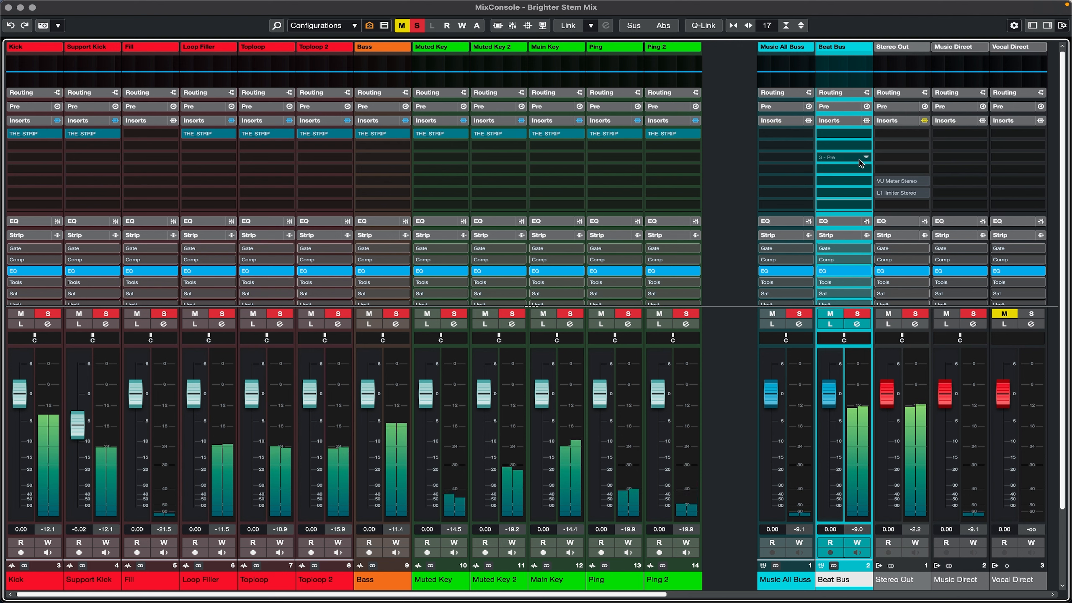
Insert THE_STRIP in the first insert slot of the Beat Bus channel
click(861, 135)
text(the)
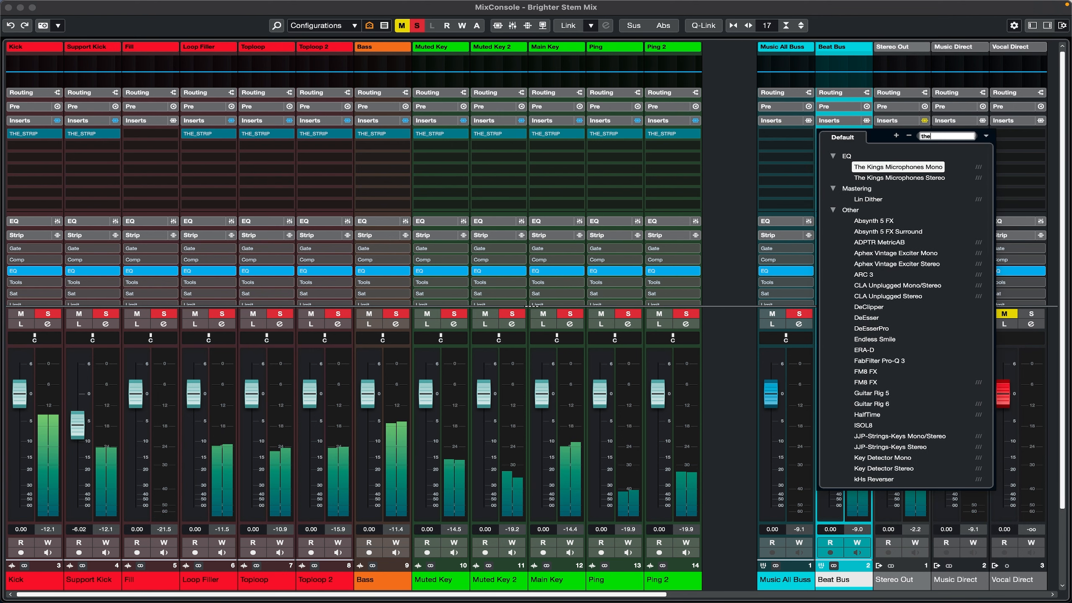
text(_)
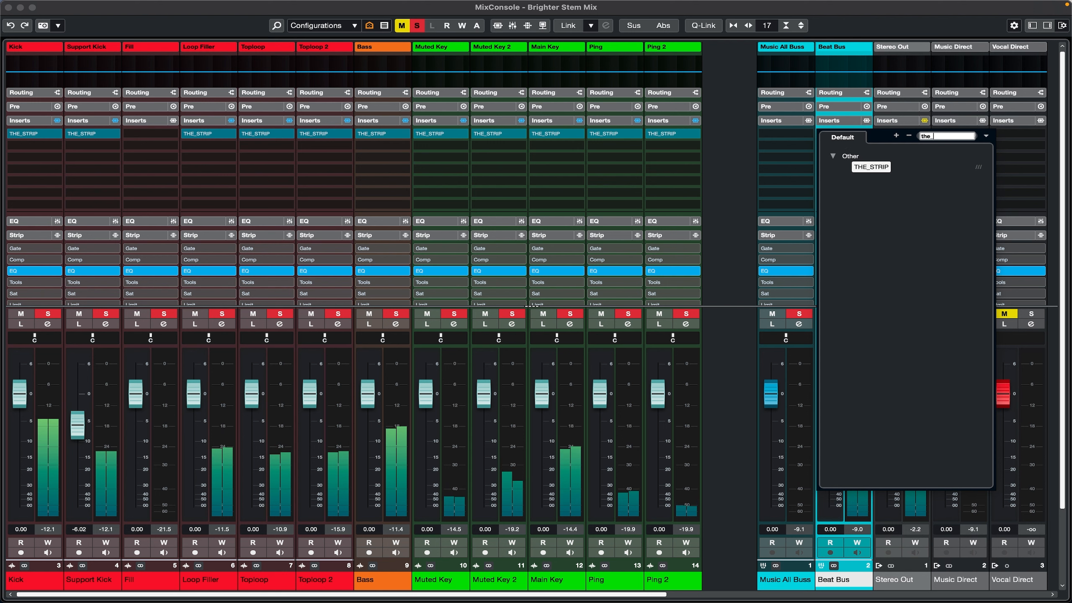
click(880, 171)
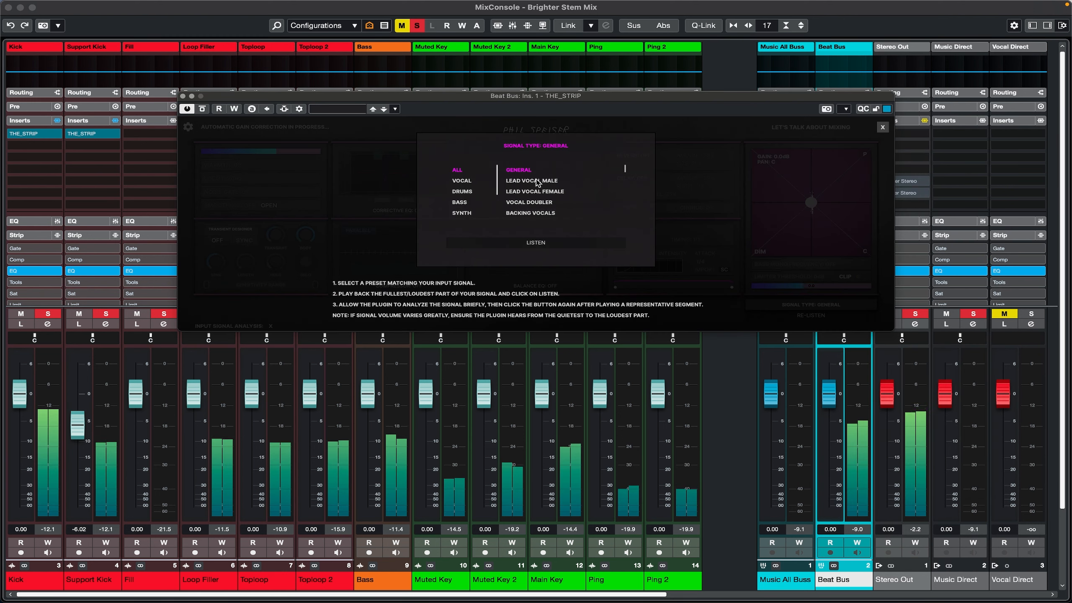
Choose the Drum Bus signal type from the Drums category and have THE_STRIP analyse the Beat Bus signal
click(463, 191)
scroll(520, 203, down, 3)
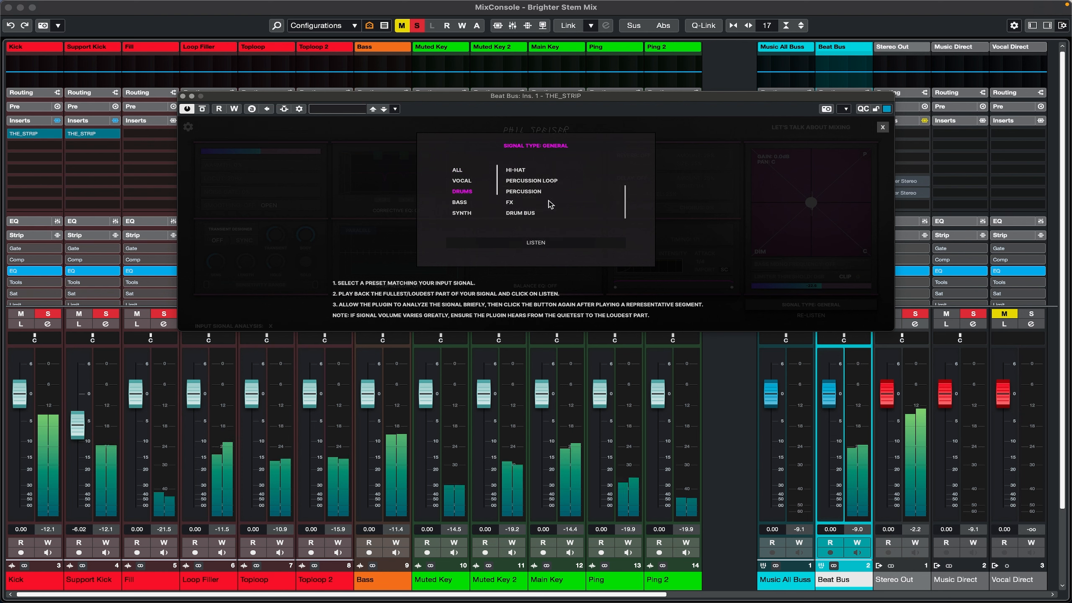
click(523, 213)
click(535, 244)
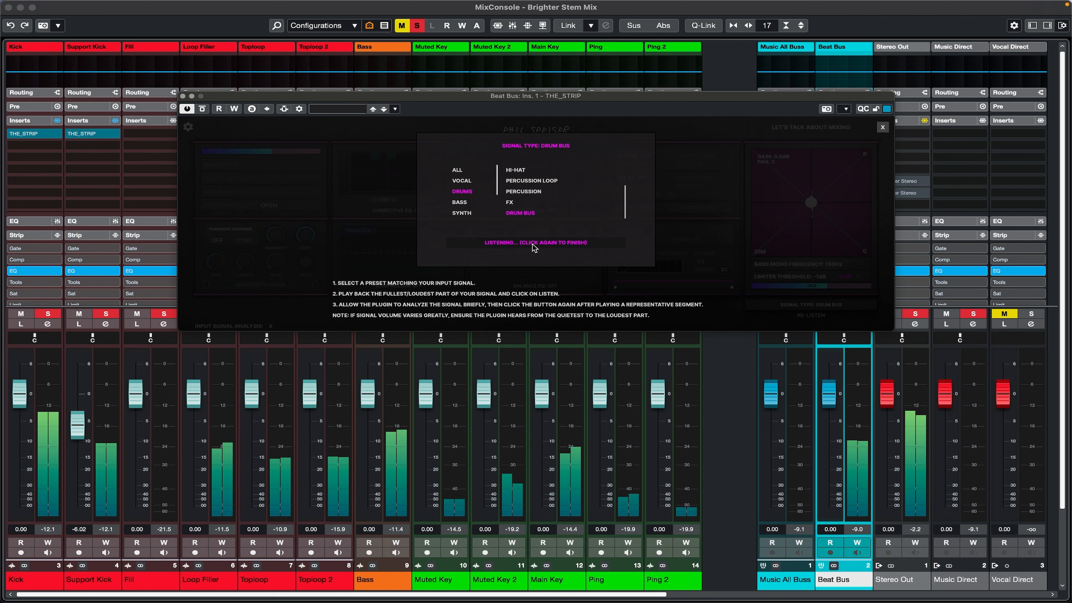
click(534, 245)
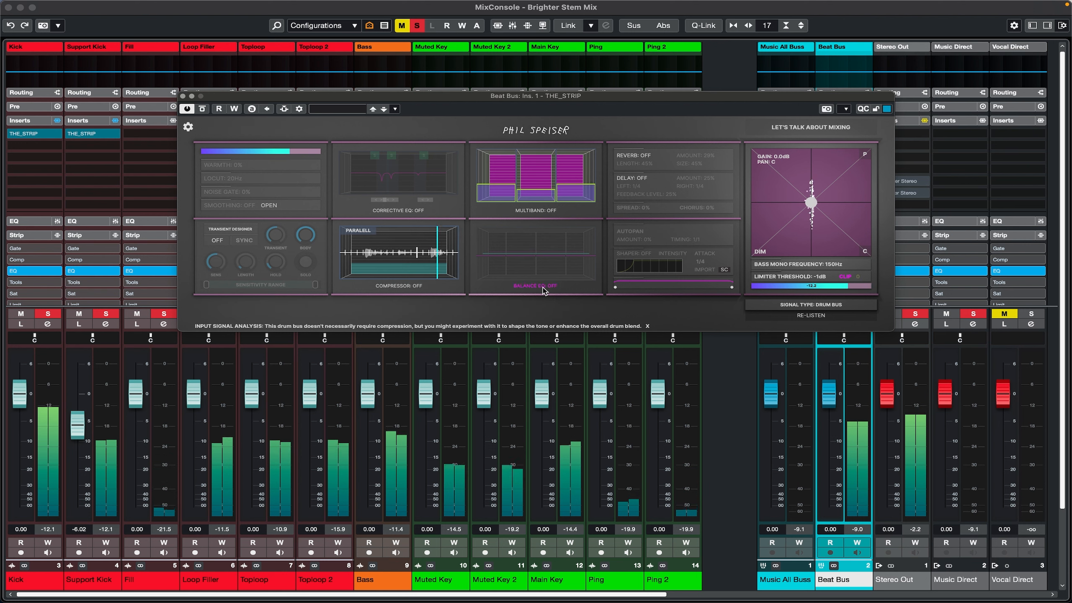
Turn on Beat Bus's Transient Designer with Sync and its Compressor, with the bus soloed
mouse_move(543, 290)
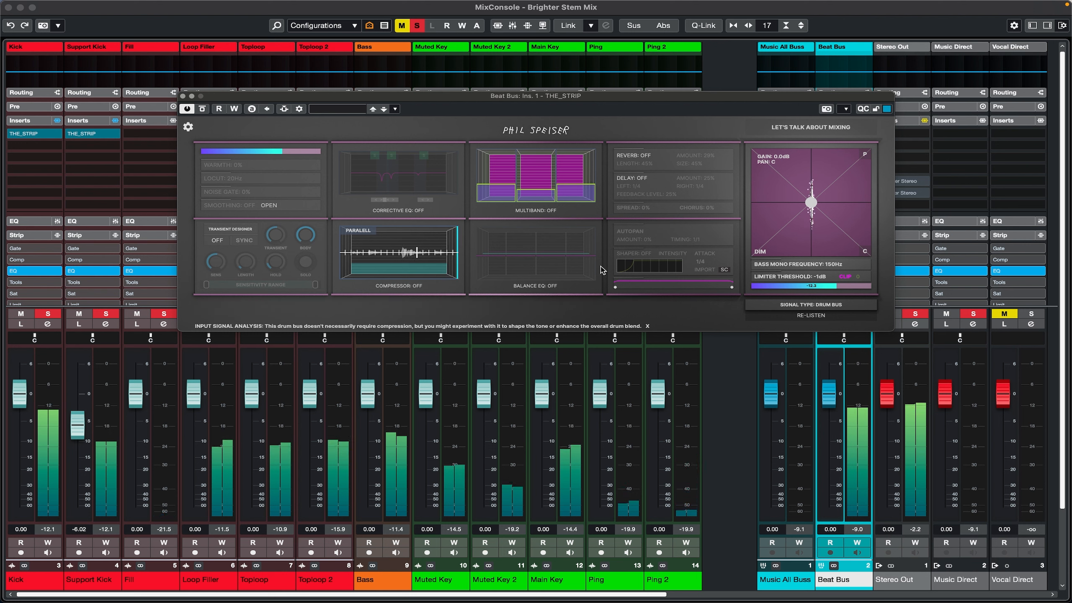
mouse_move(230, 232)
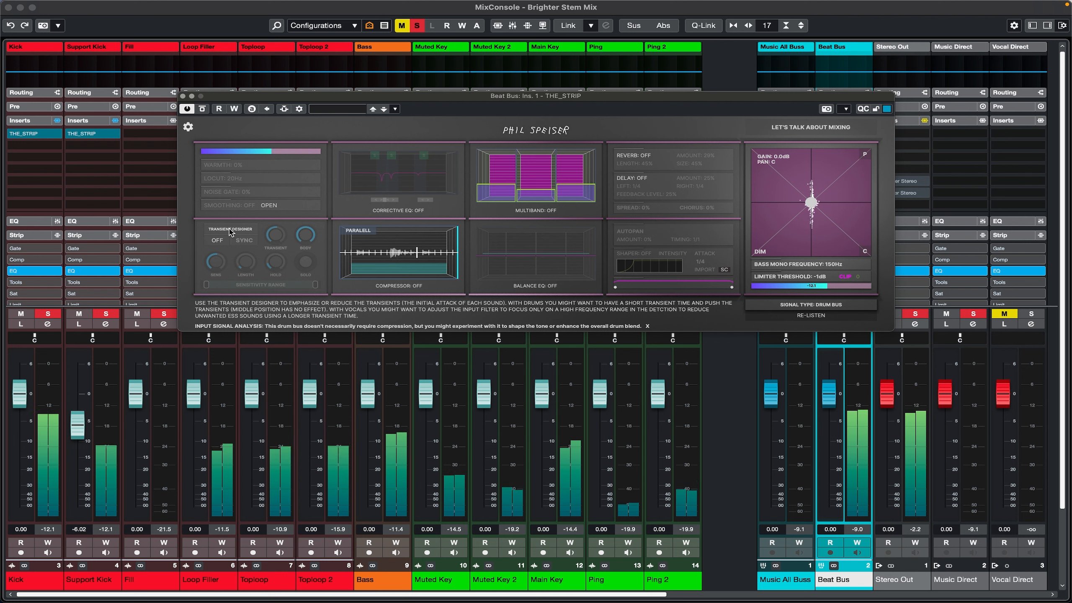
click(217, 240)
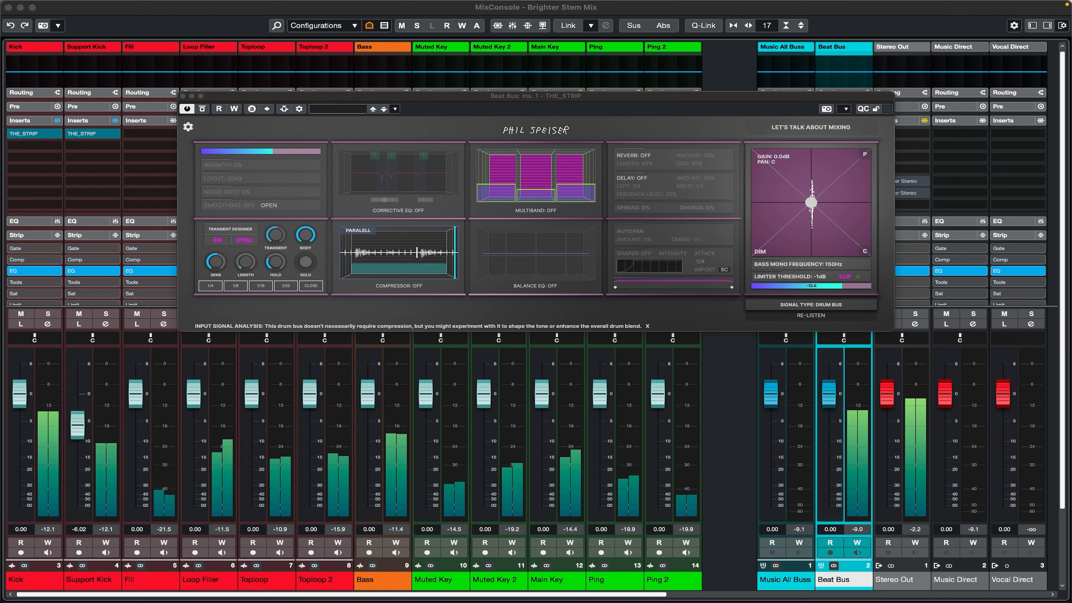
key(s)
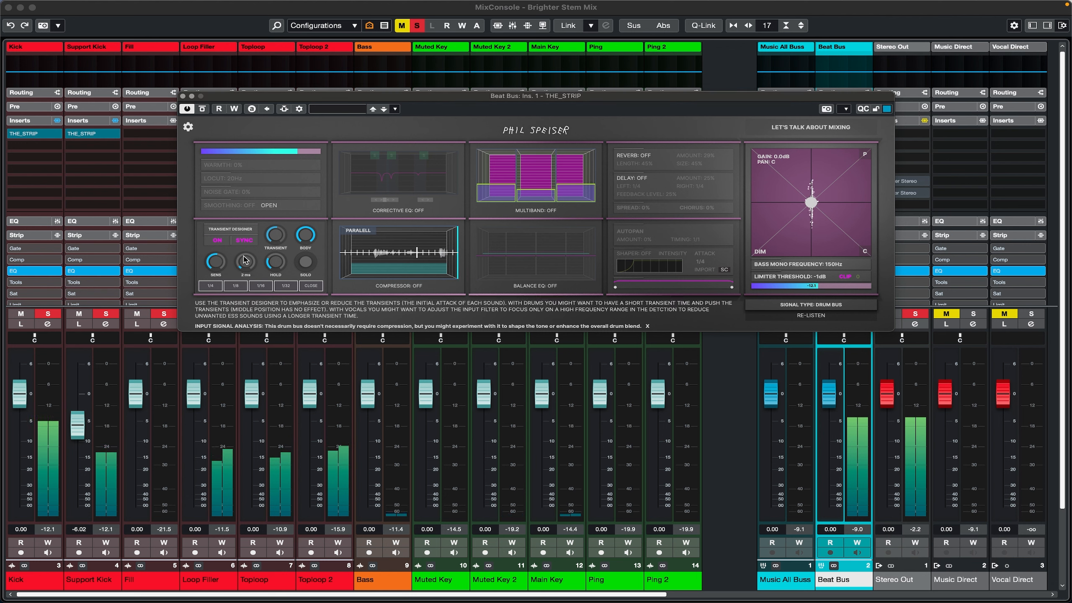
click(422, 289)
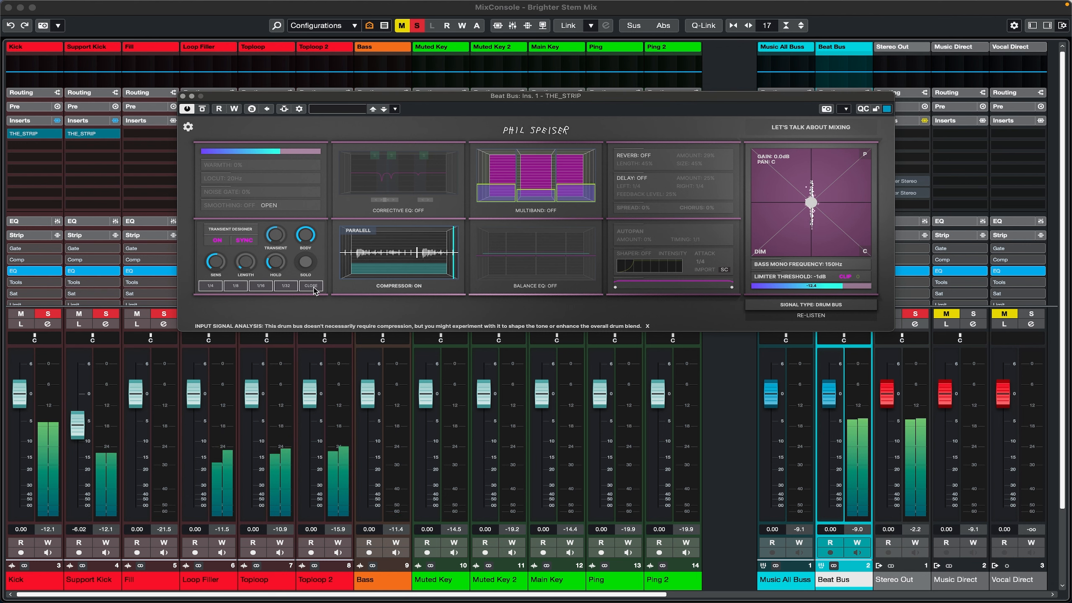
Solo the Transient Designer's signal on Beat Bus and raise its sensitivity and transient amount
click(306, 264)
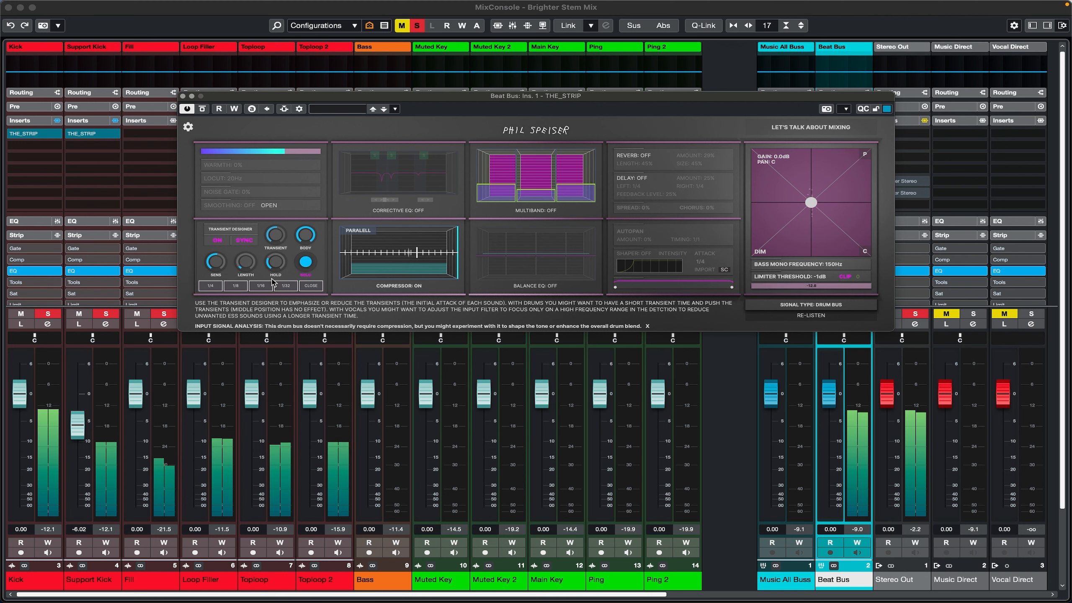
mouse_move(226, 263)
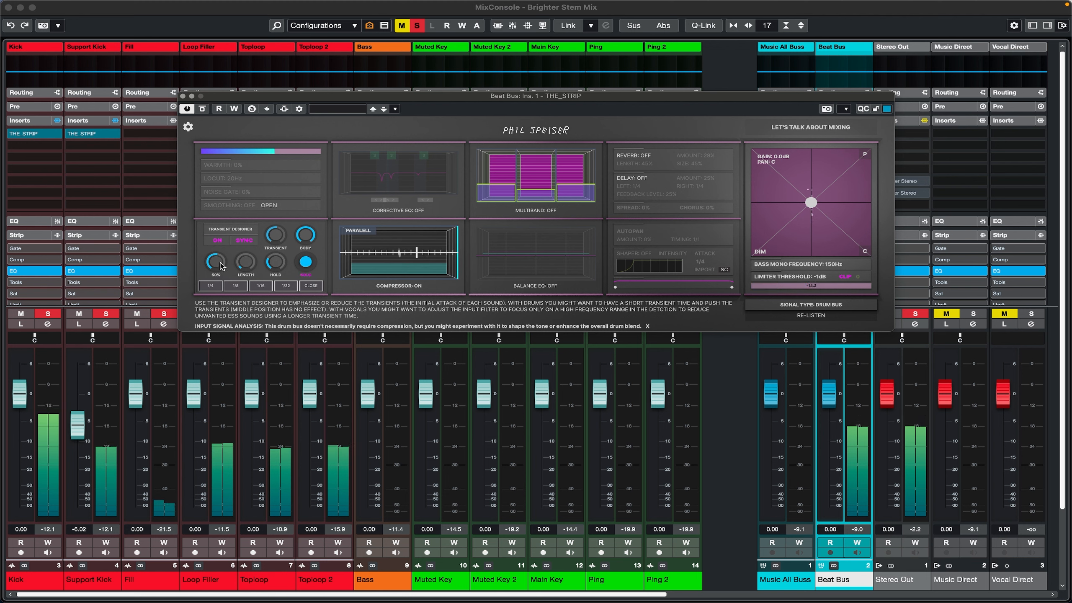
drag(221, 265, 186, 195)
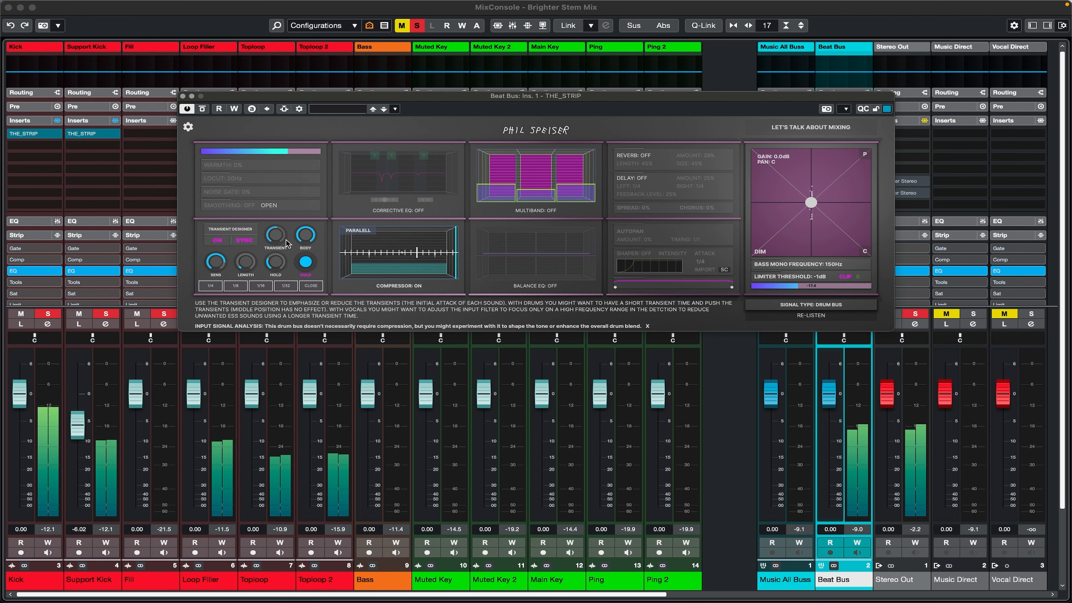
drag(278, 241, 275, 210)
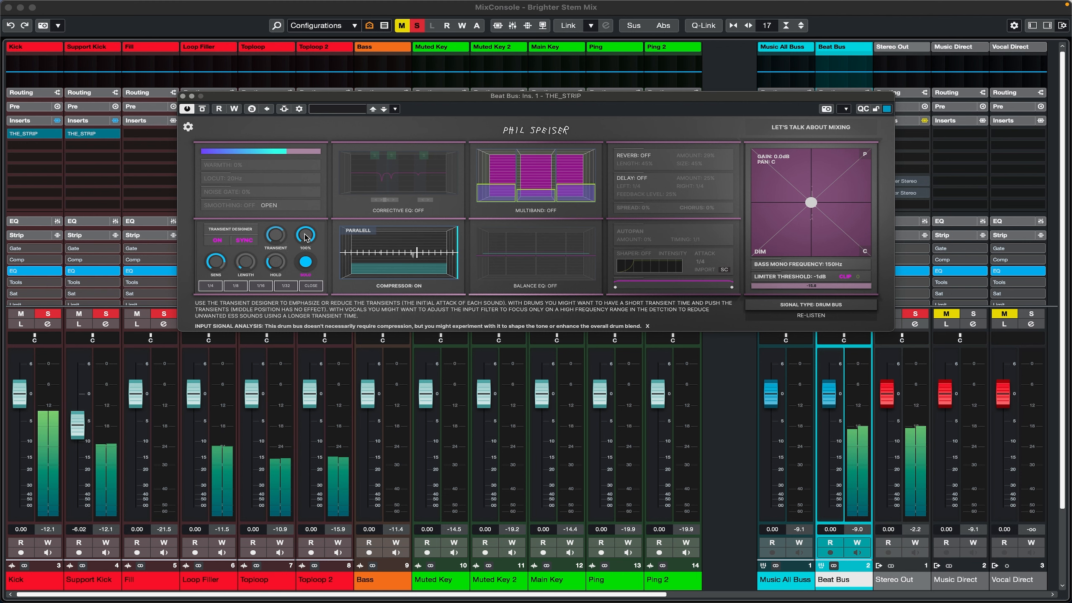
Turn off the Transient Designer's solo on Beat Bus and reduce its body amount
click(306, 262)
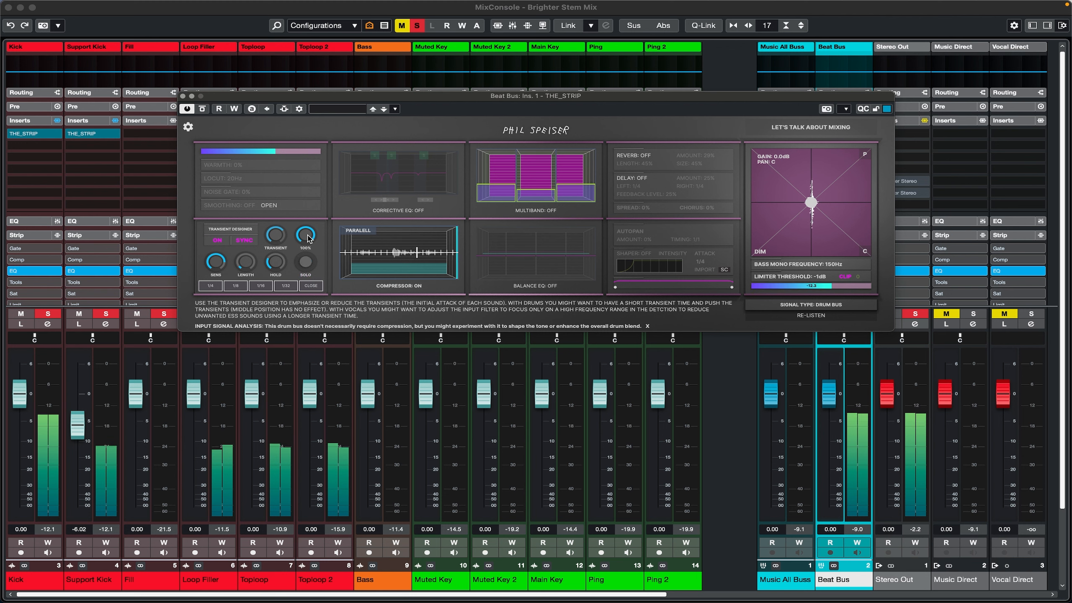
drag(309, 239, 308, 272)
drag(322, 338, 322, 338)
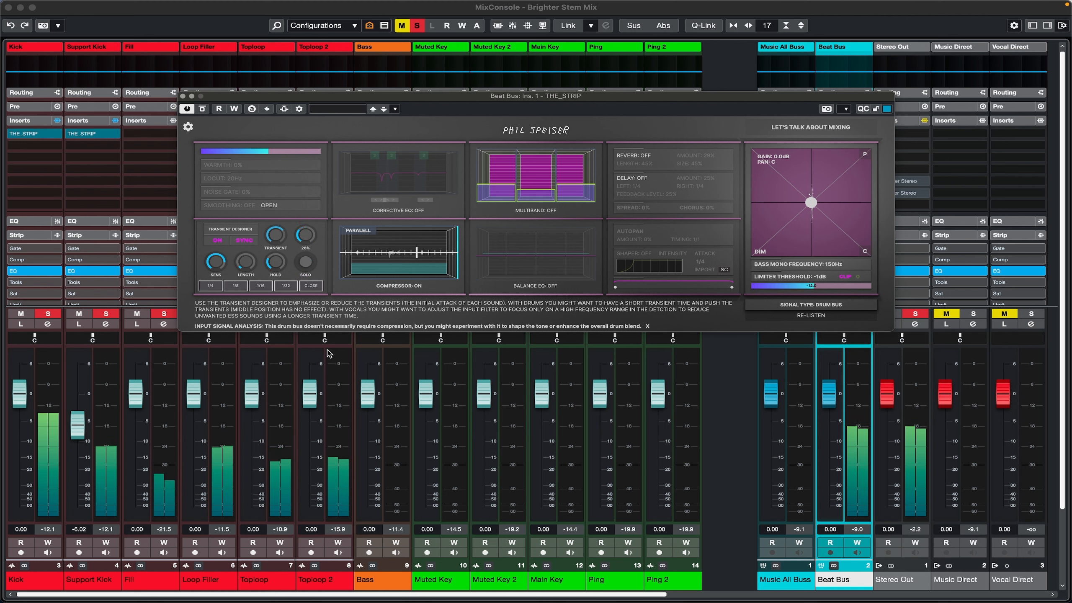
Compare the Beat Bus sound with the Transient Designer switched off and on
click(218, 242)
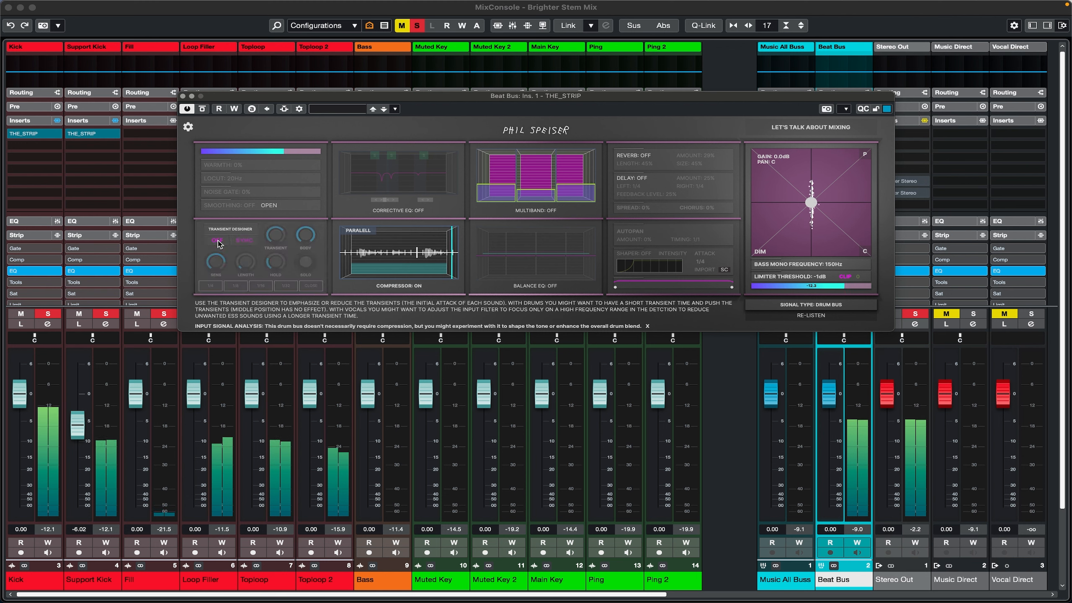
click(218, 241)
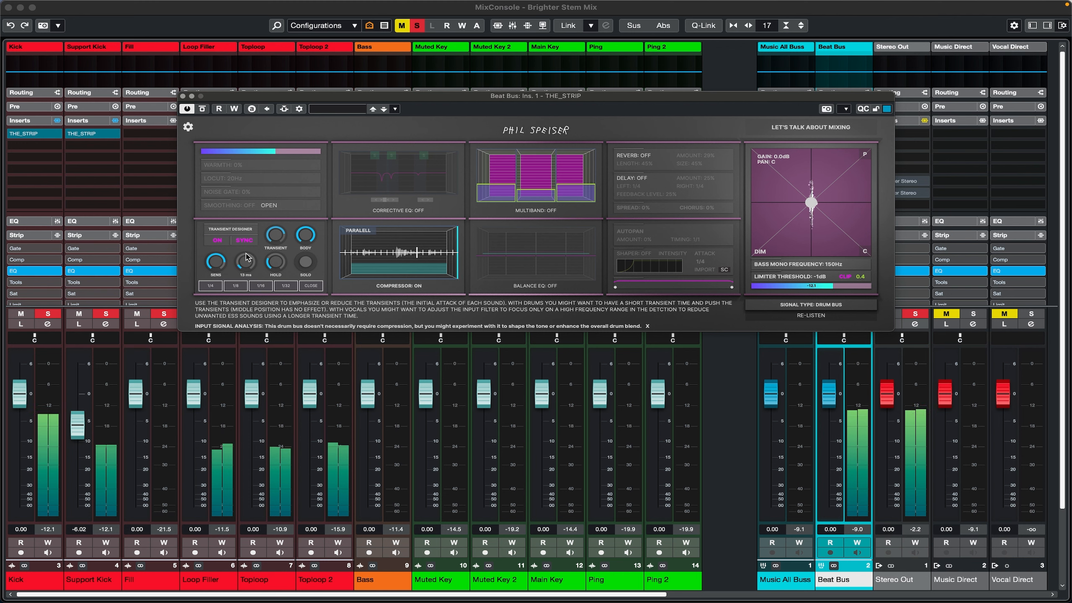
click(217, 241)
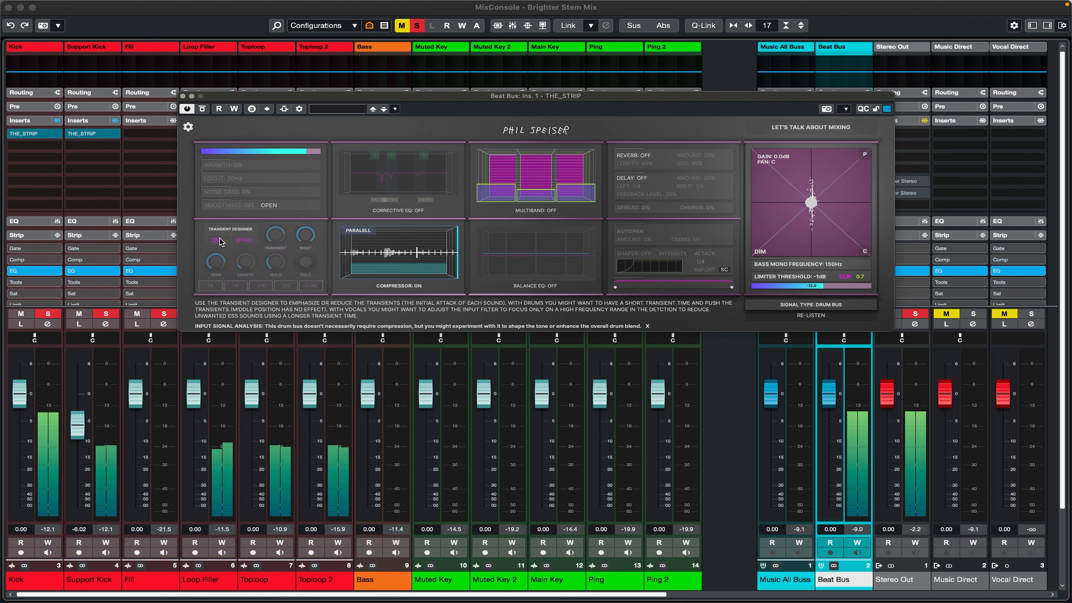
click(217, 241)
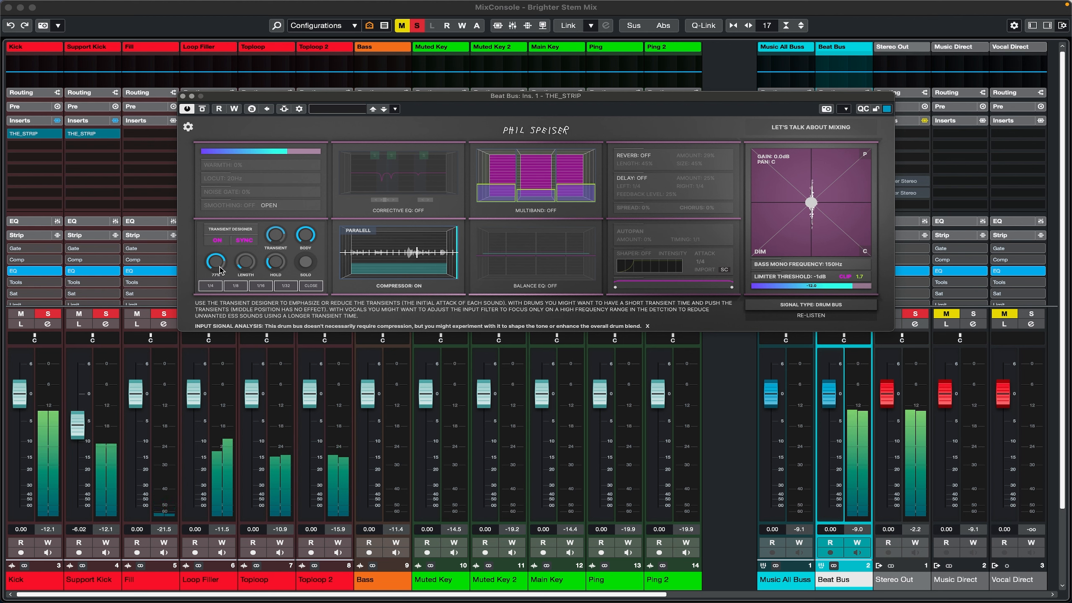
click(218, 241)
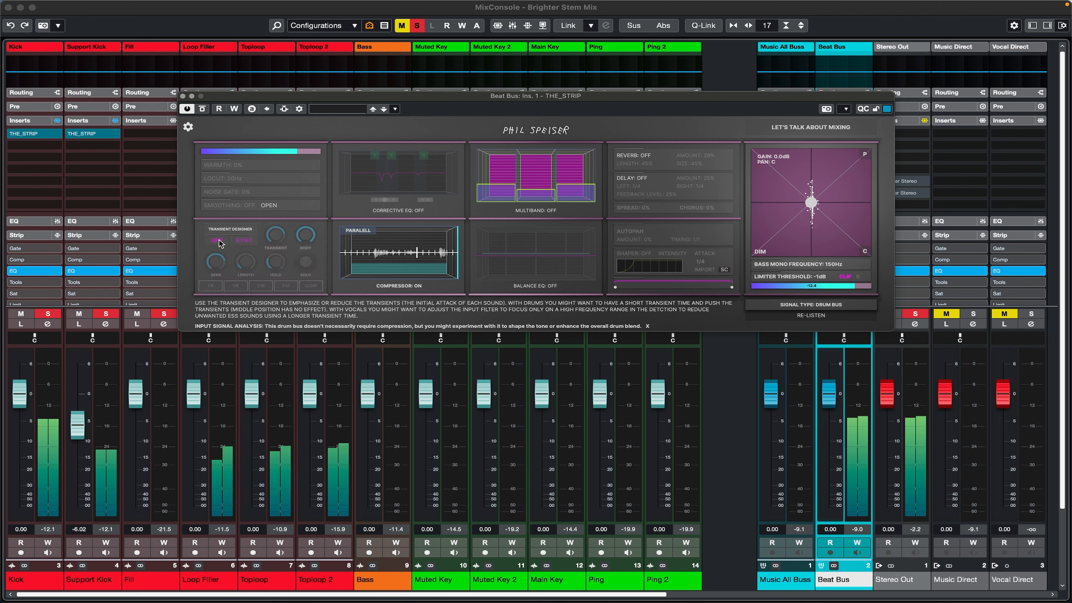
click(218, 242)
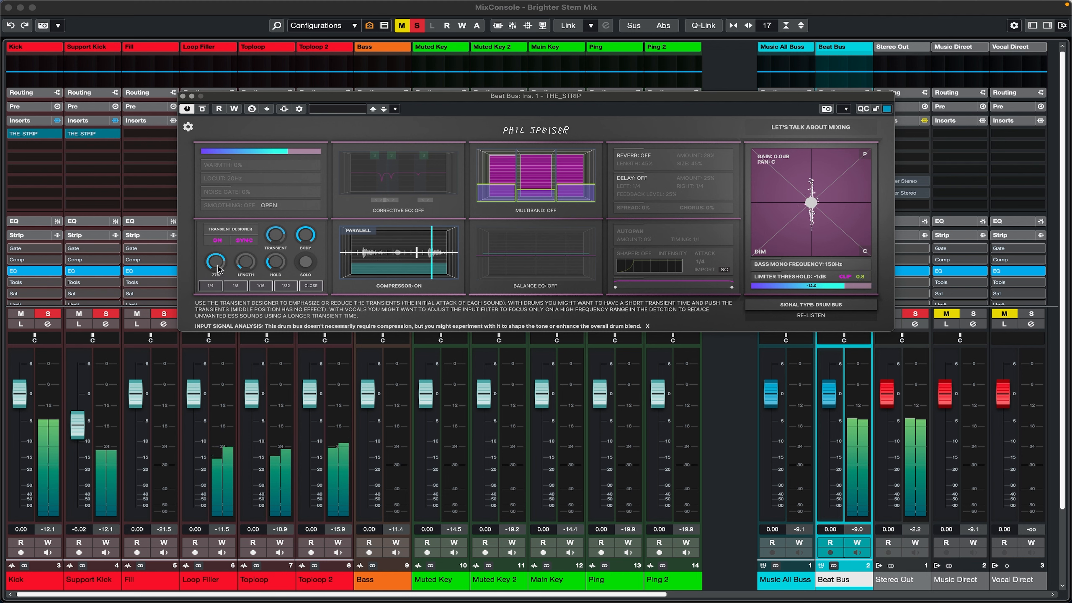
Fine-tune the Transient Designer's sensitivity on Beat Bus and recheck the sound with the processor off and on
drag(222, 278, 224, 284)
mouse_move(275, 239)
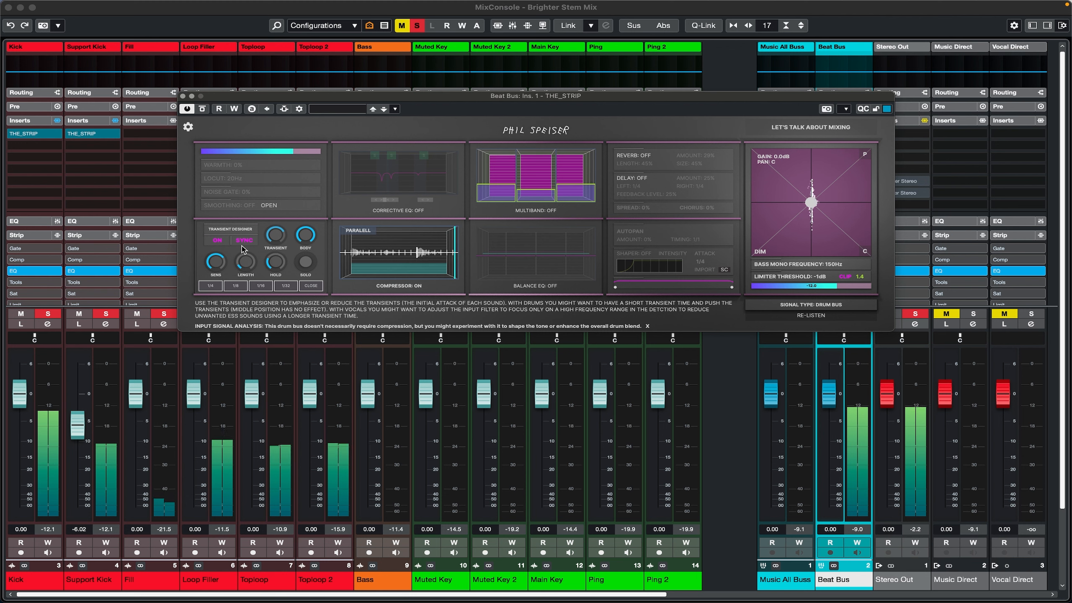
click(218, 241)
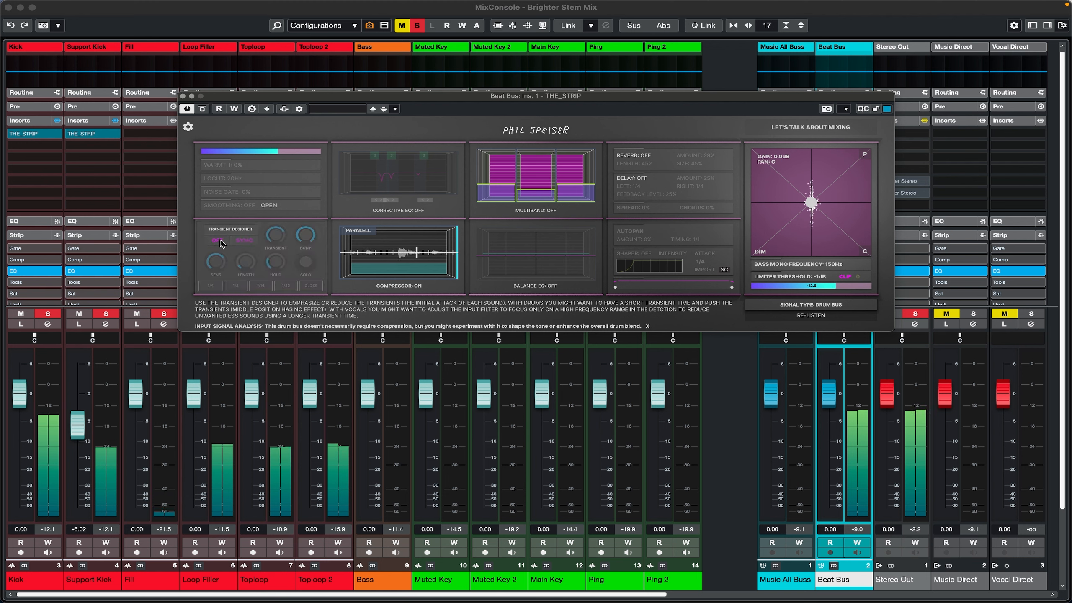
click(217, 240)
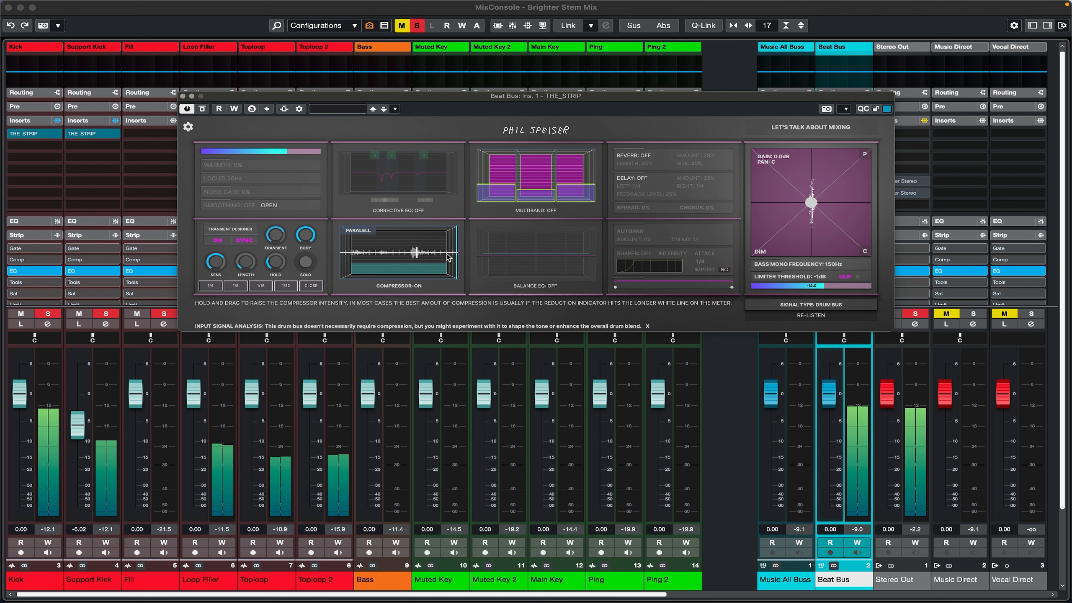
click(206, 109)
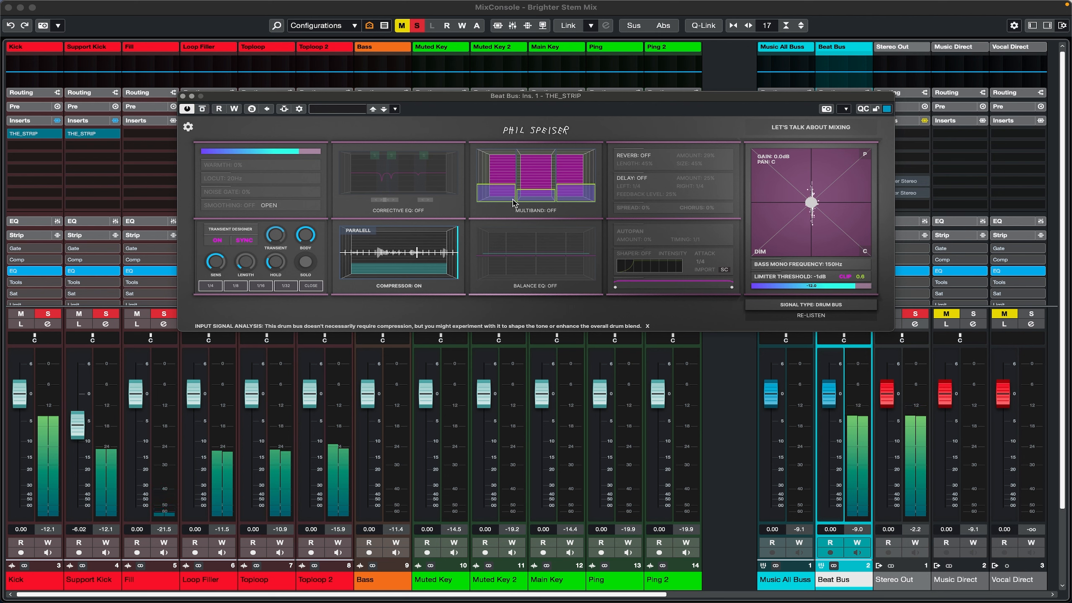
click(183, 97)
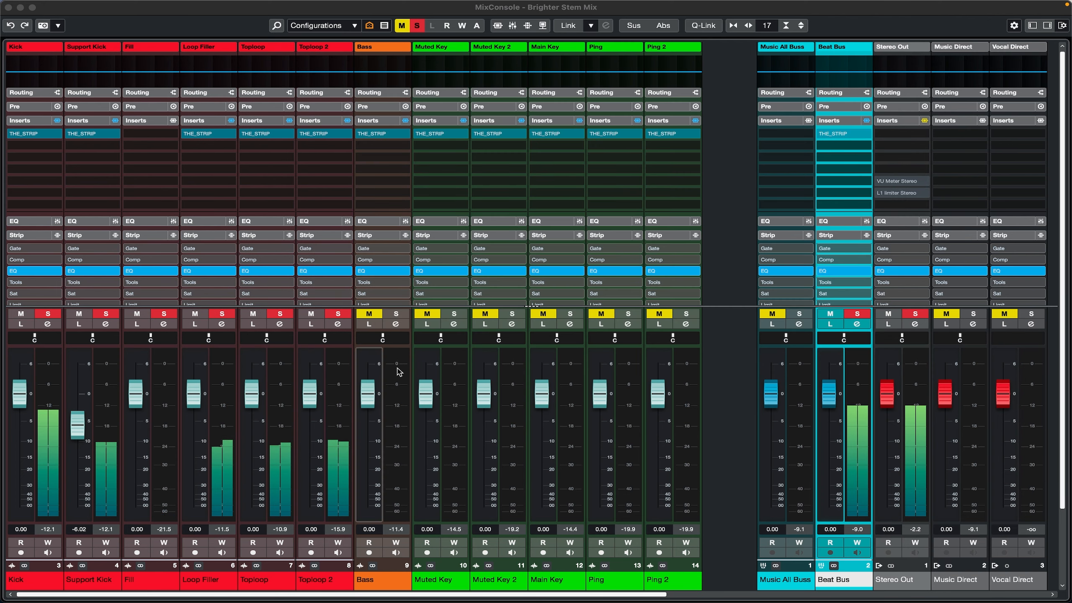
Solo the Bass channel along with the drums and open its THE_STRIP insert
click(396, 314)
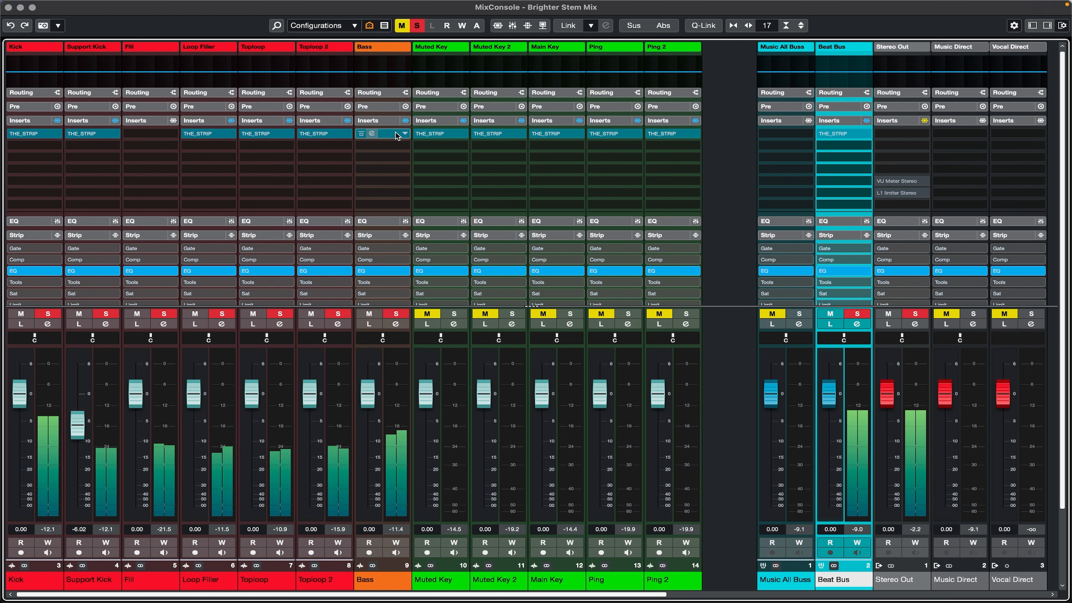
click(373, 134)
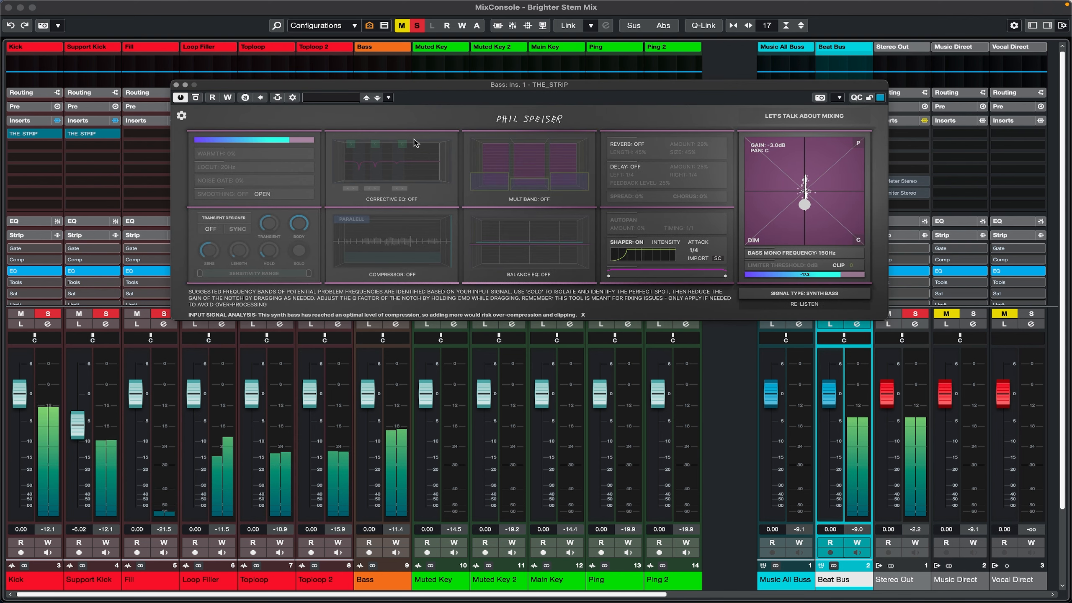
drag(448, 89, 431, 86)
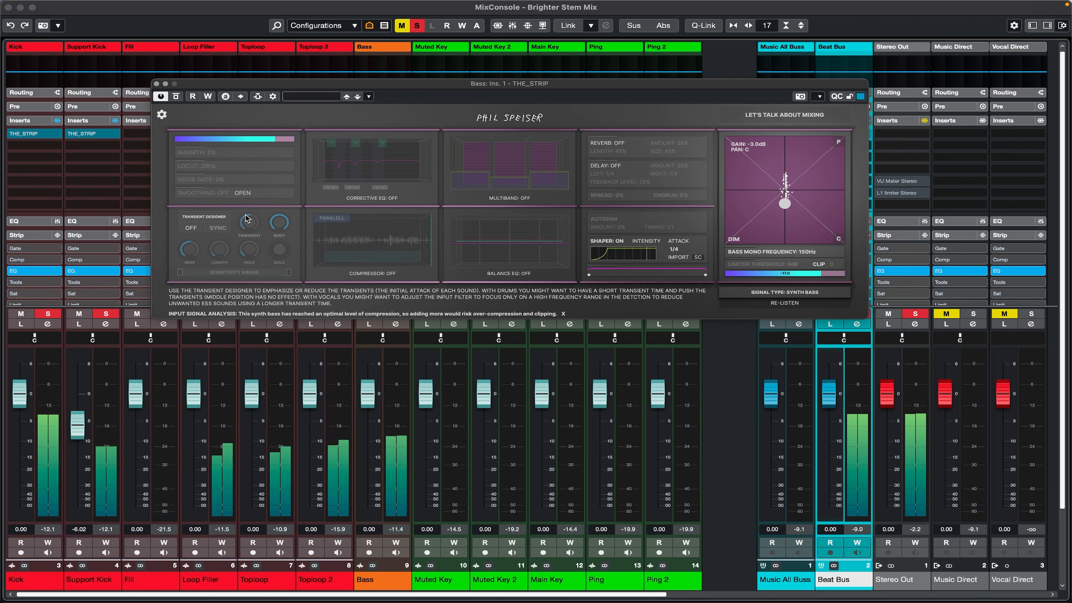
Turn on the Balance EQ in Bass's THE_STRIP and lower its two lowest bands slightly
click(488, 273)
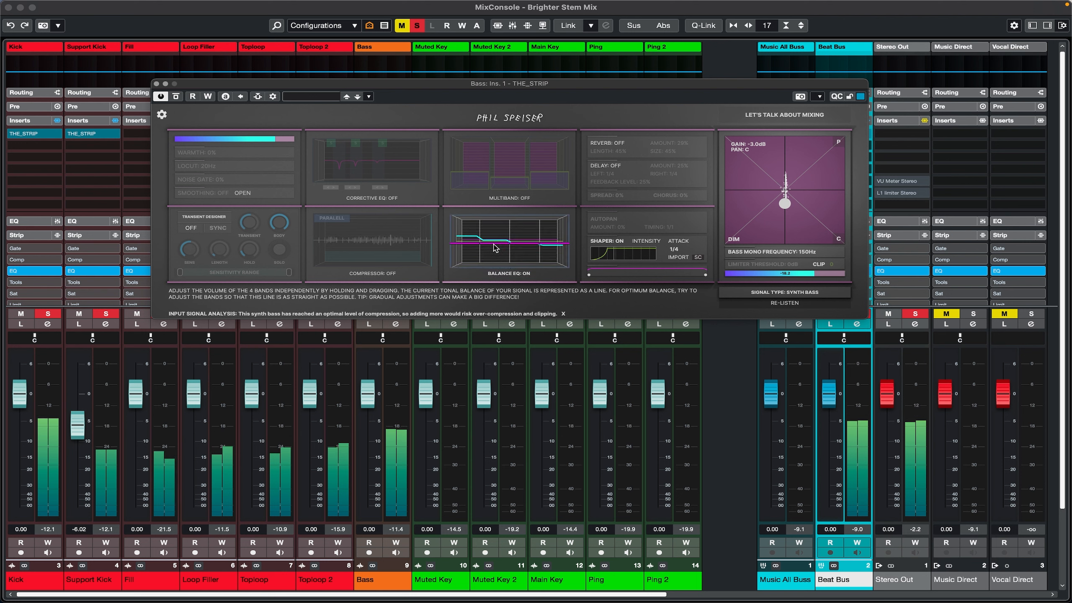
drag(494, 244, 493, 247)
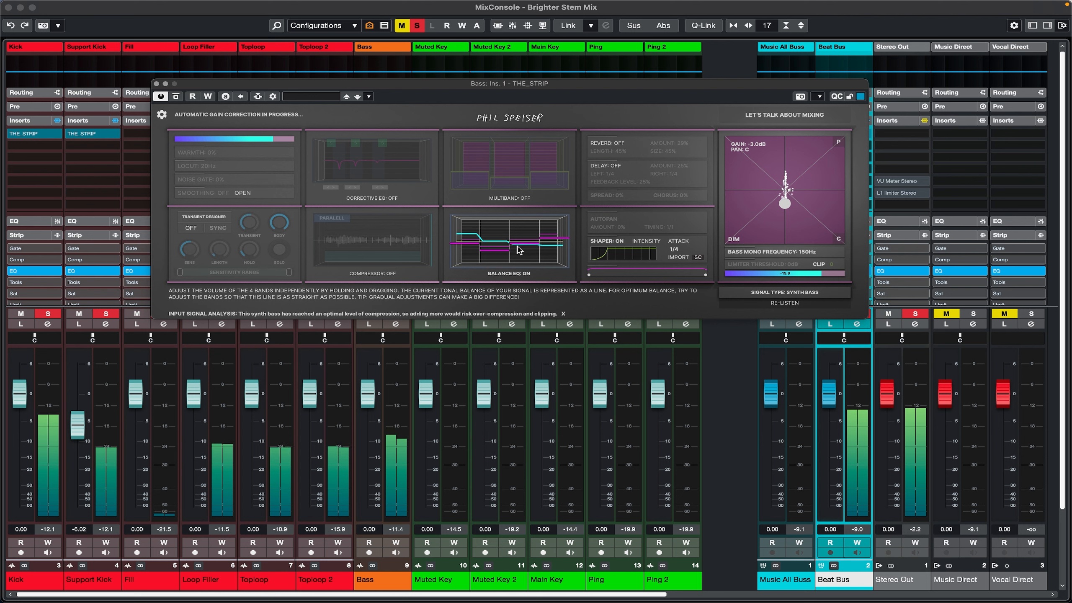
drag(473, 242, 473, 245)
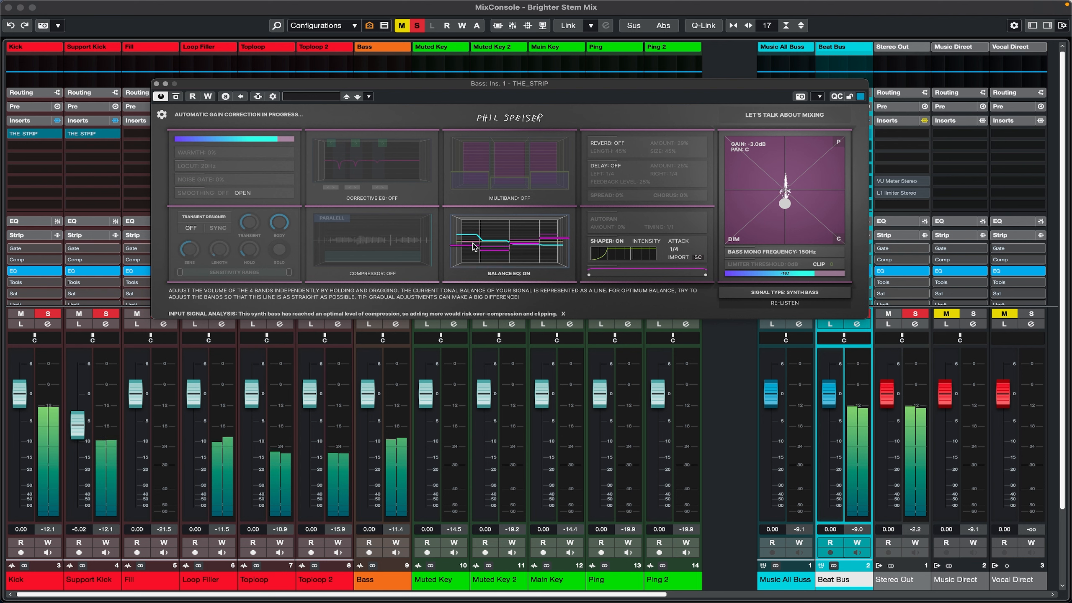
mouse_move(779, 265)
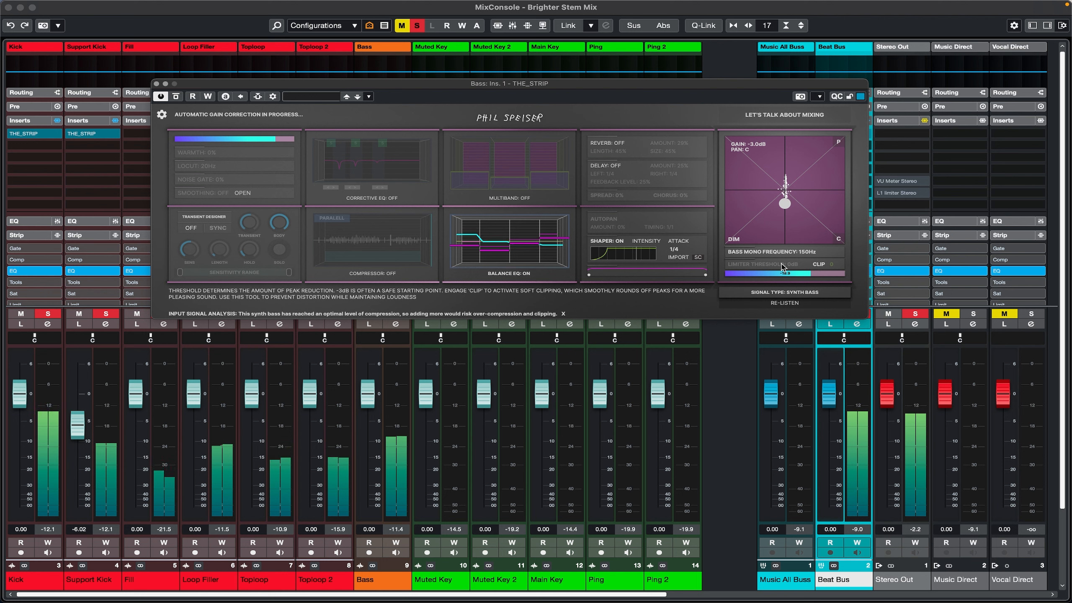
mouse_move(377, 244)
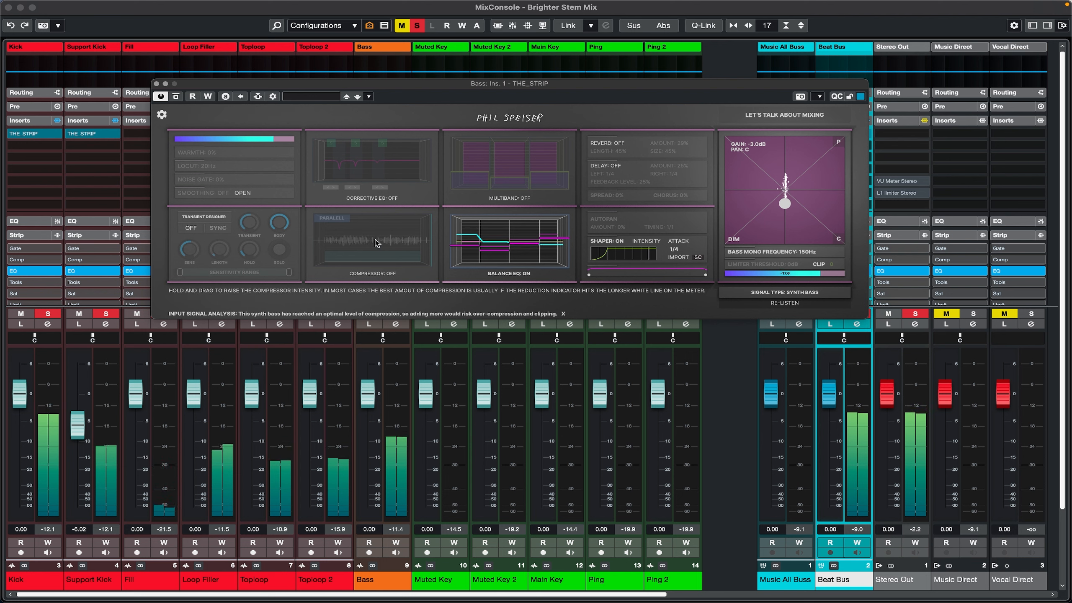
mouse_move(320, 192)
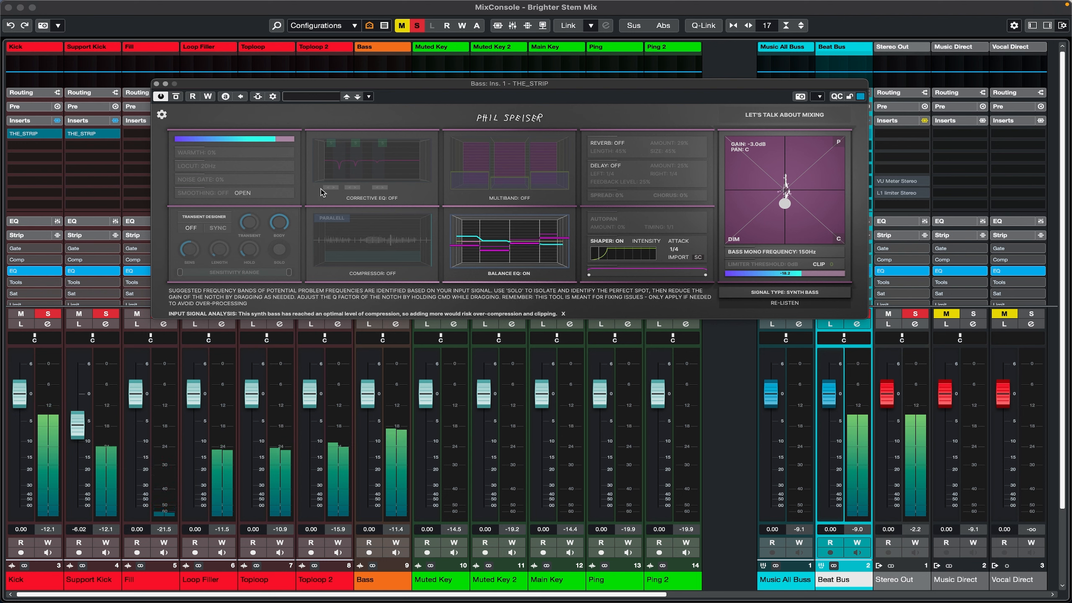
Close Bass's THE_STRIP and clear all channel solos so the full mix plays
click(157, 84)
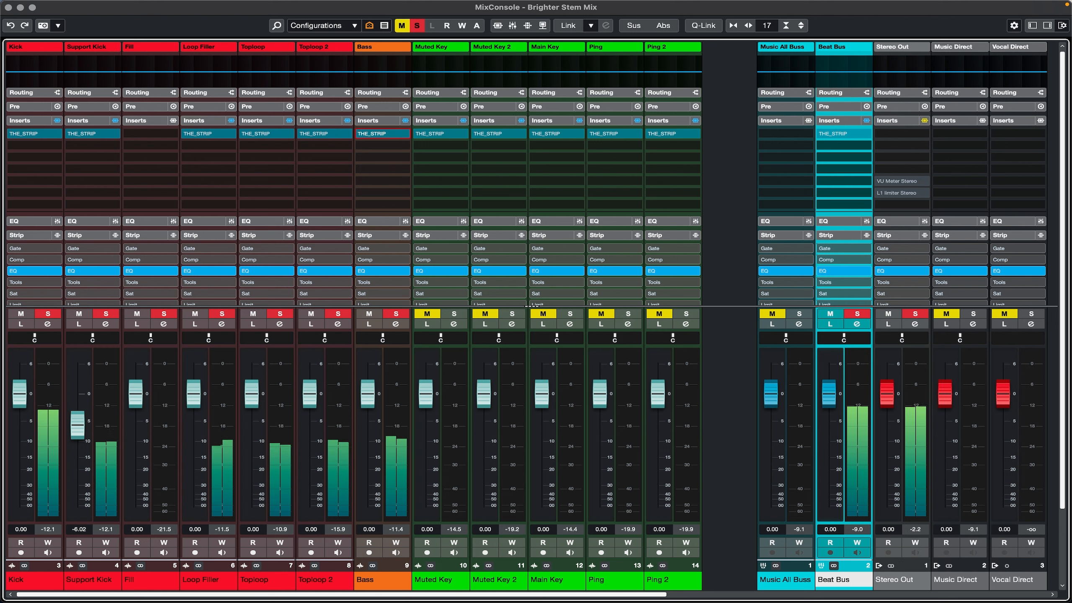
key(s)
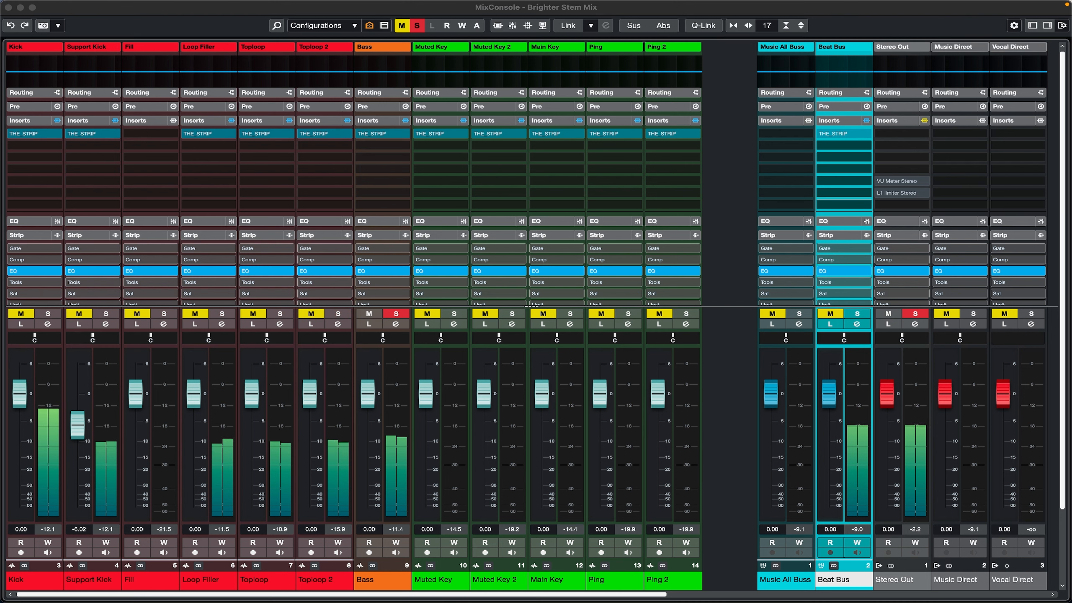
key(s)
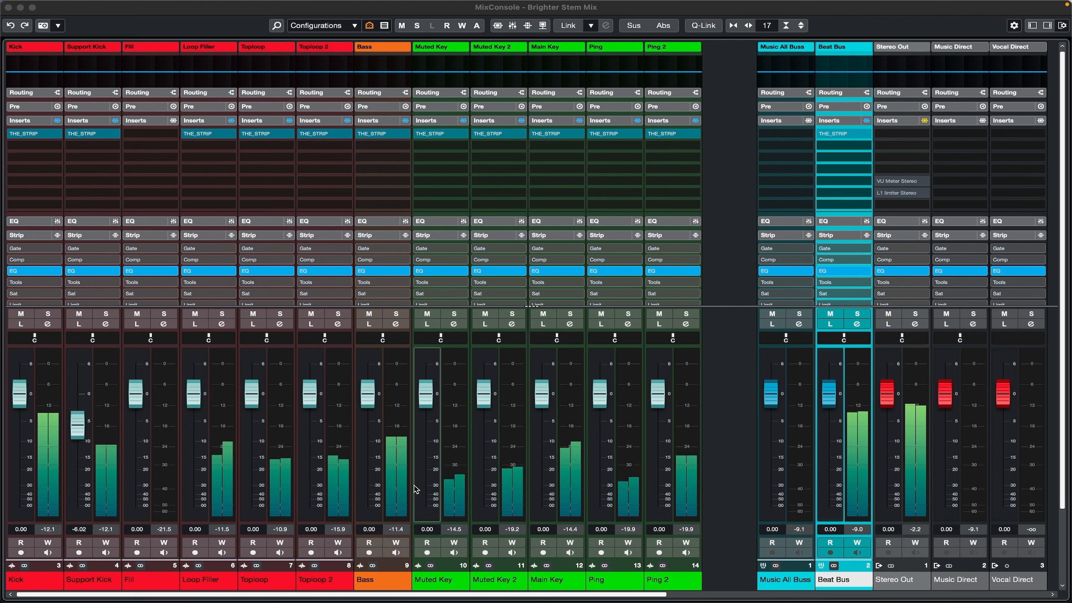
Q-Link the five vocal channels, Music All Buss and Beat Bus, lower their faders together by 0.89 dB, and unlink them with only Main voc1 selected
drag(429, 598, 951, 601)
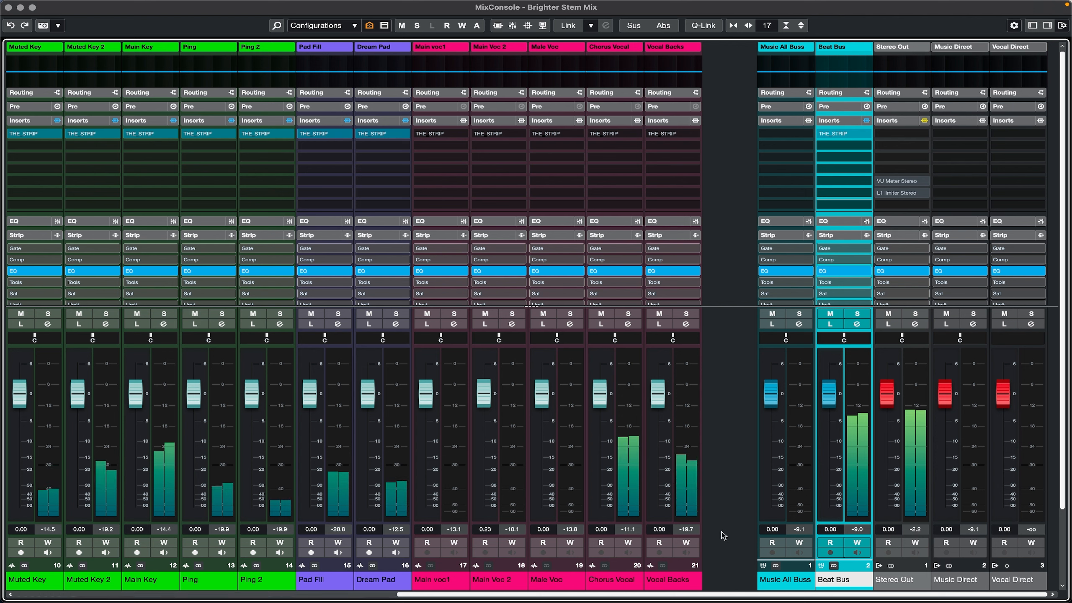
click(431, 587)
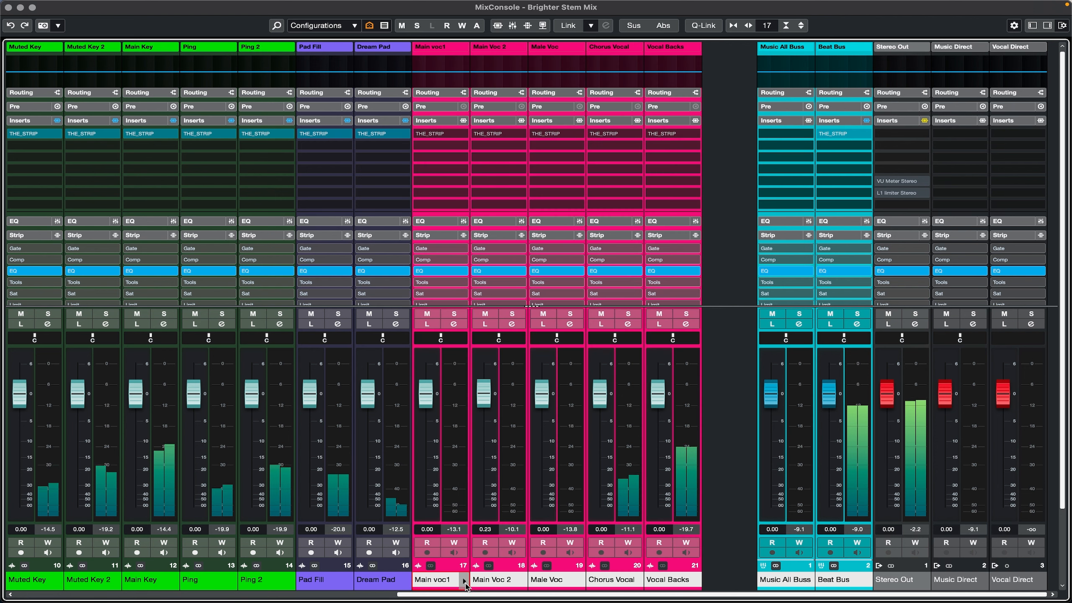
click(689, 27)
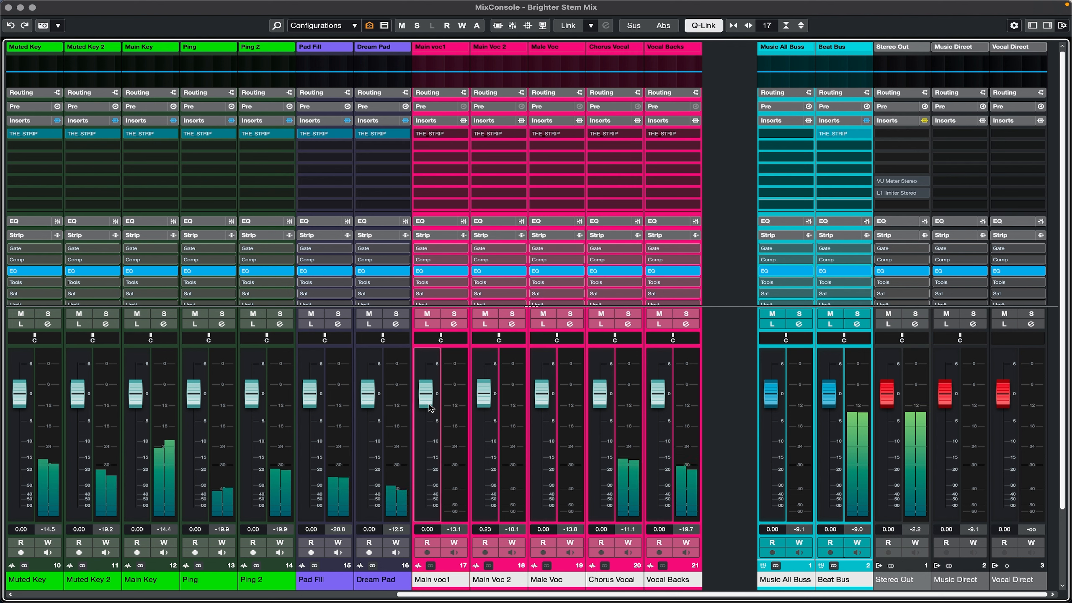
scroll(430, 407, down, 5)
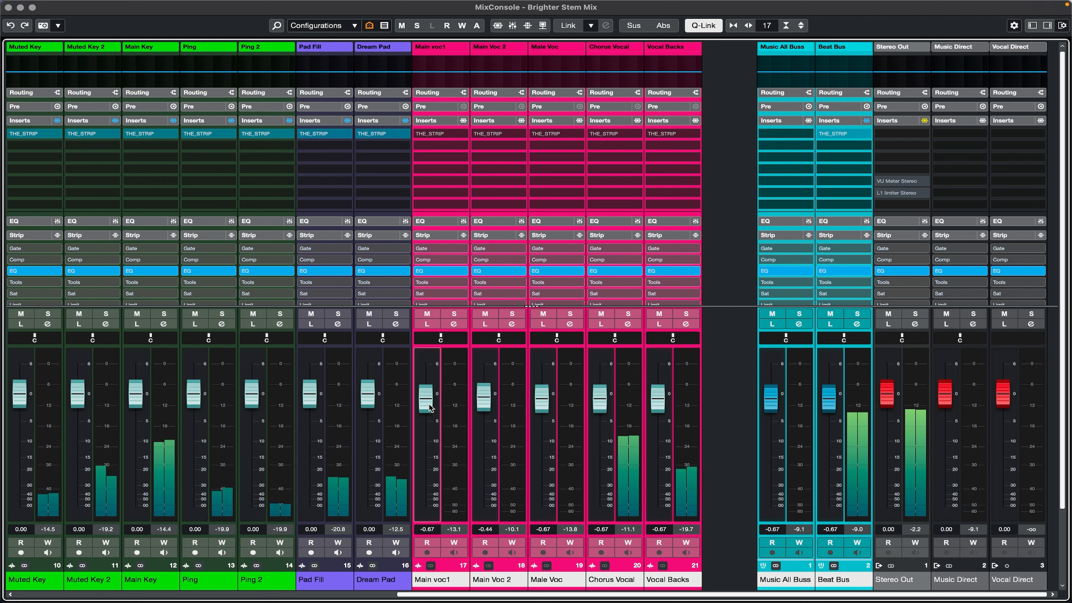
scroll(430, 407, down, 1)
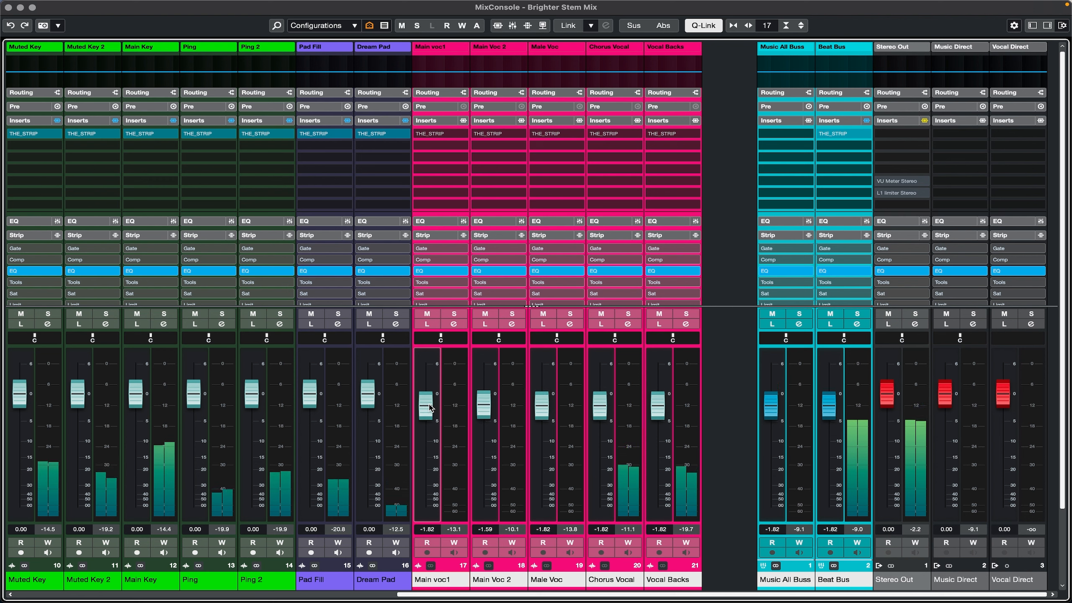
scroll(430, 408, up, 2)
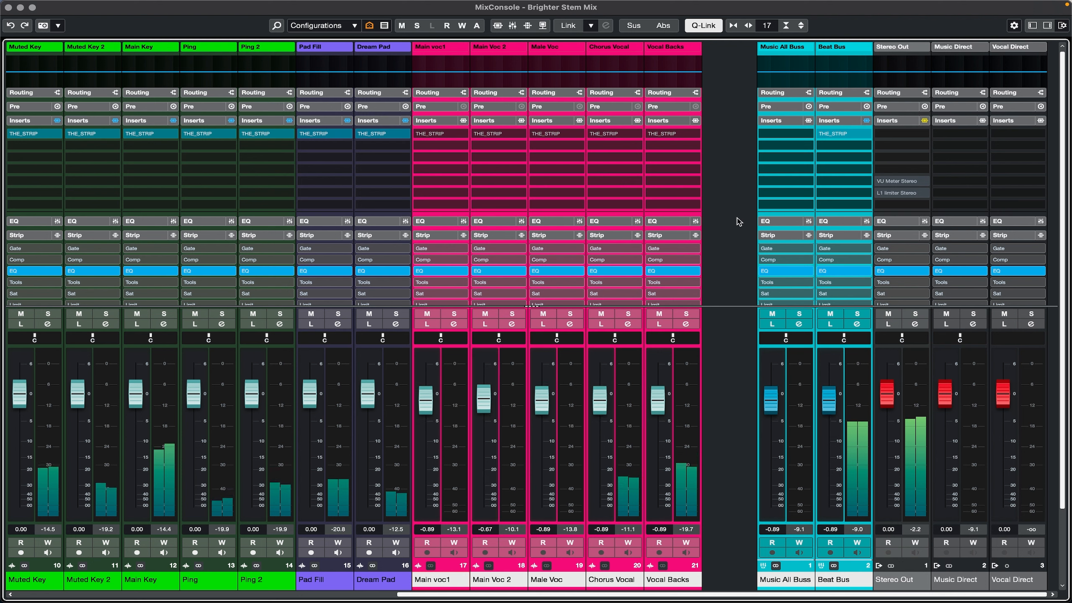
click(704, 27)
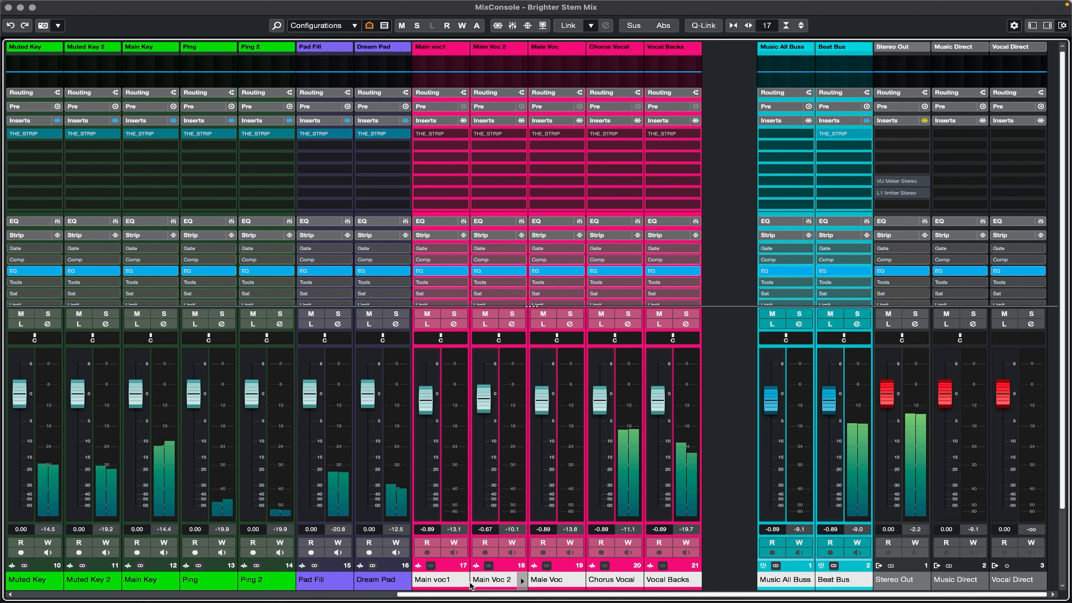
click(447, 580)
Add THE_STRIP as an insert on the Stereo Out channel
scroll(446, 580, left, 5)
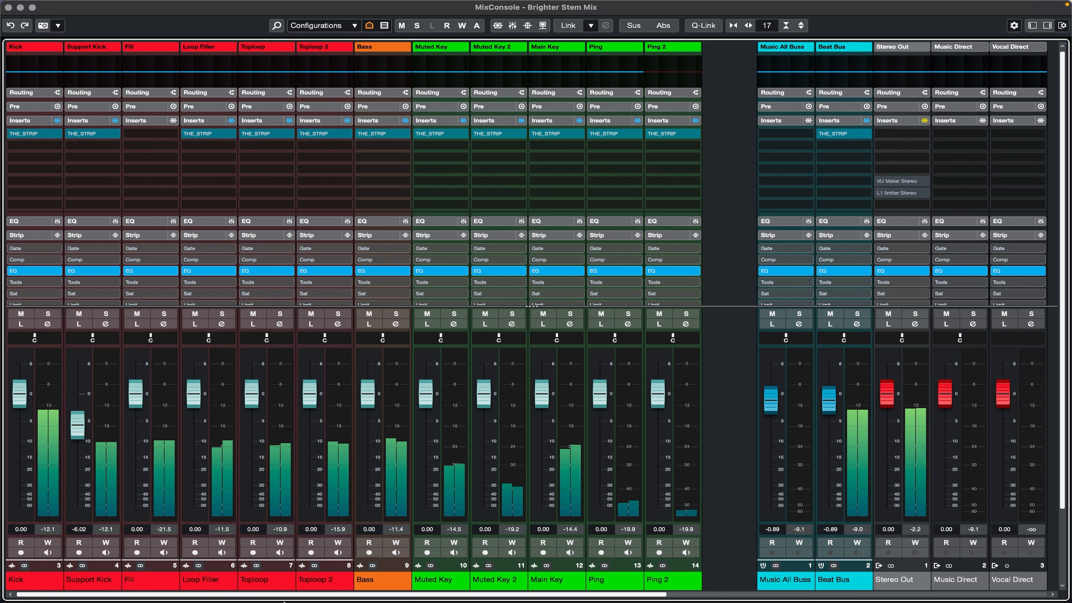
drag(2, 600, 821, 602)
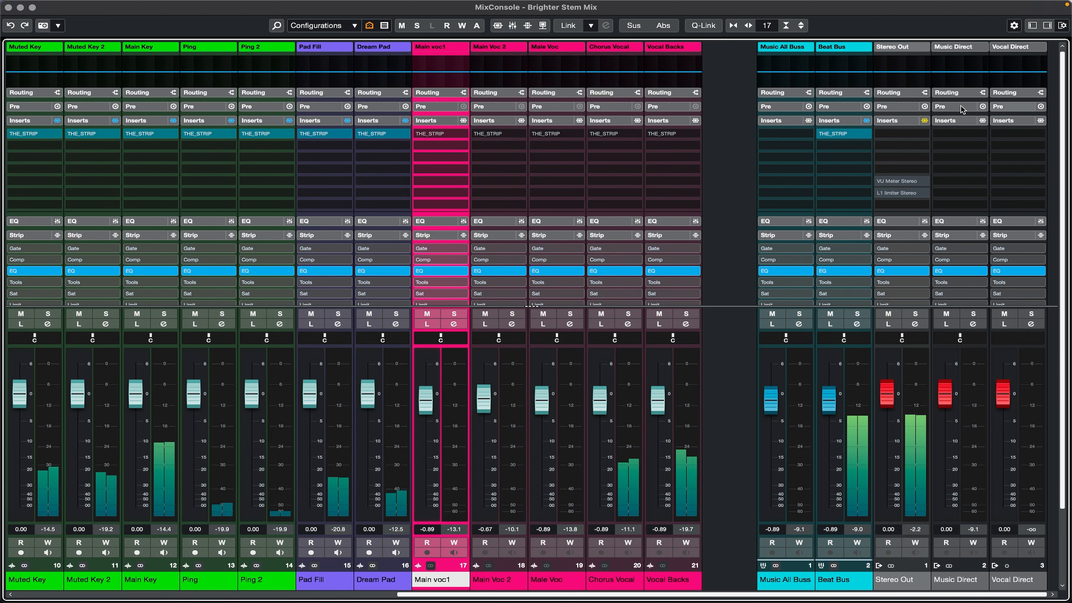
click(924, 135)
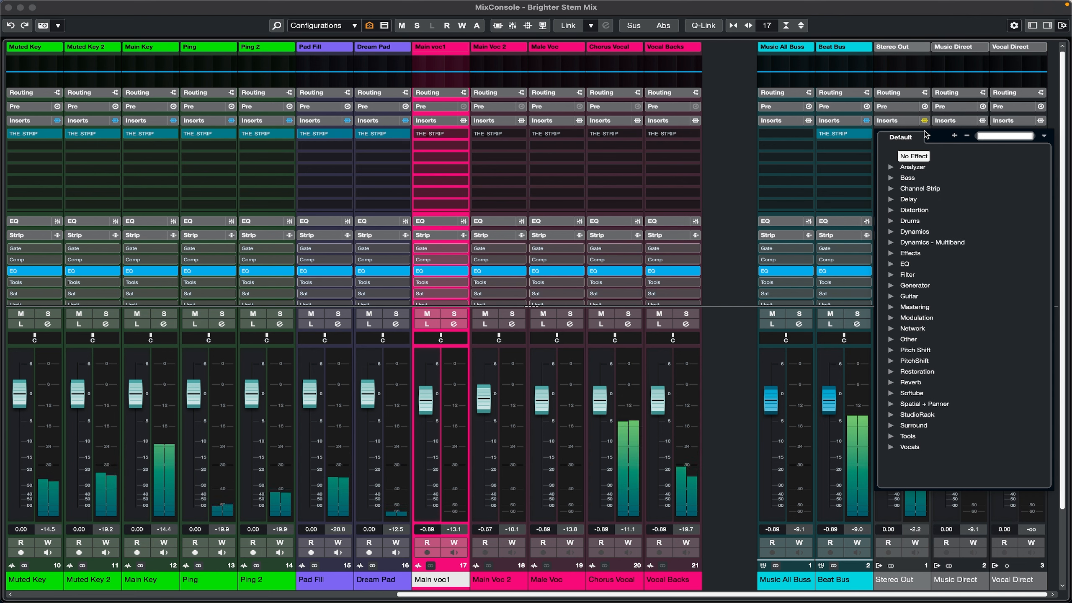
text(the_)
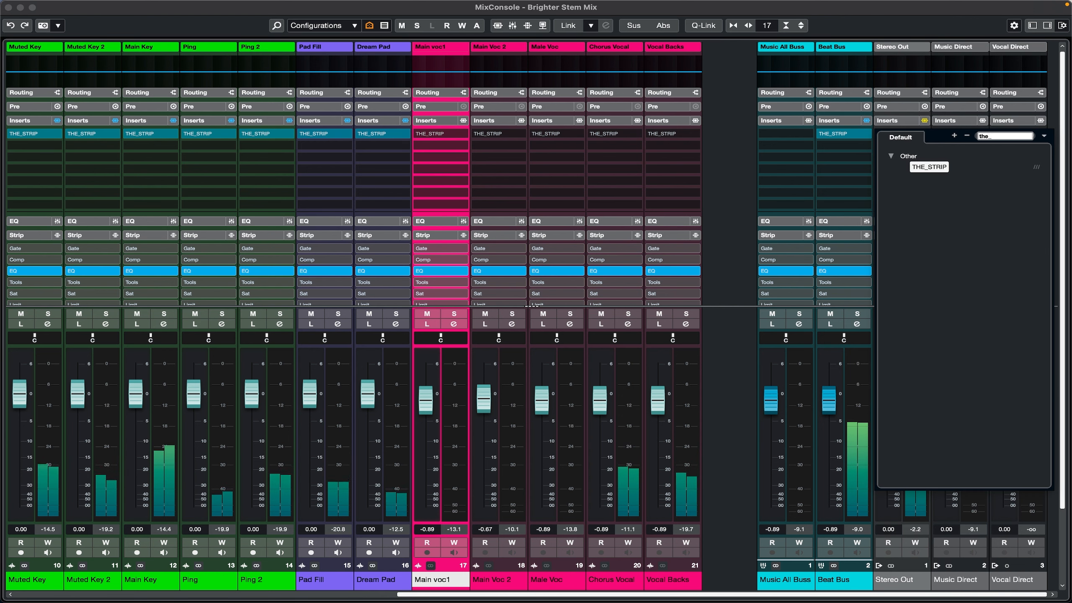
click(935, 167)
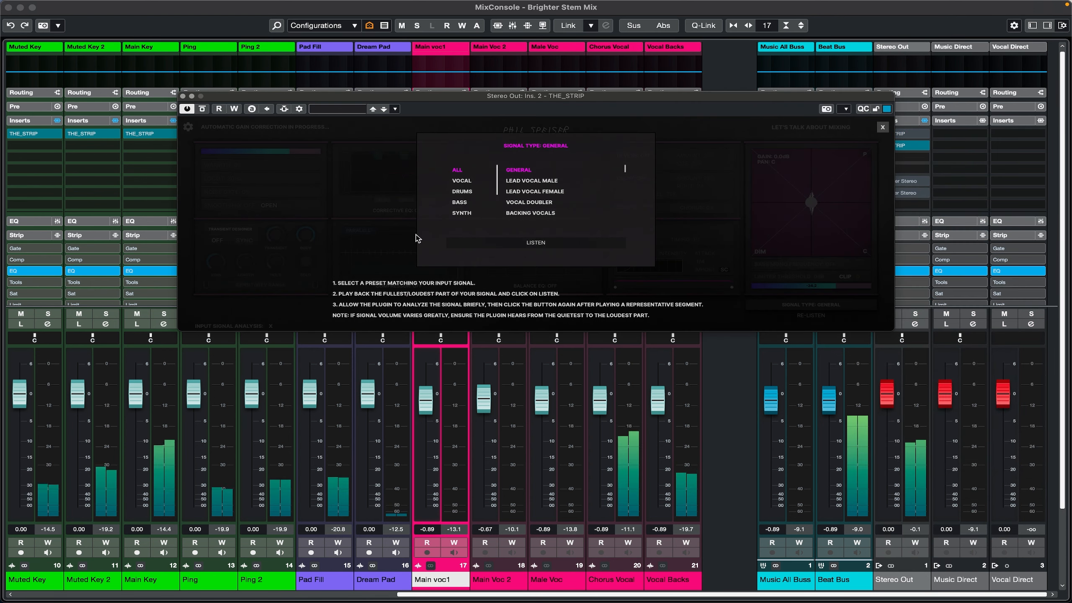
Set the signal type of Stereo Out's THE_STRIP to Mix Bus, let it analyze the playing mix, and close the plugin
scroll(452, 202, down, 4)
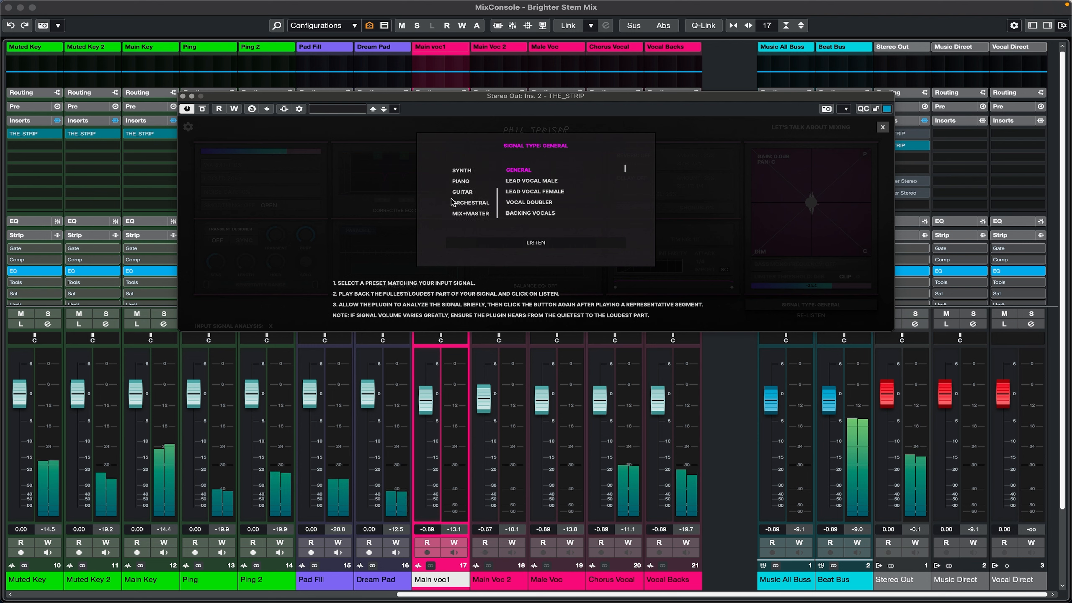
click(470, 213)
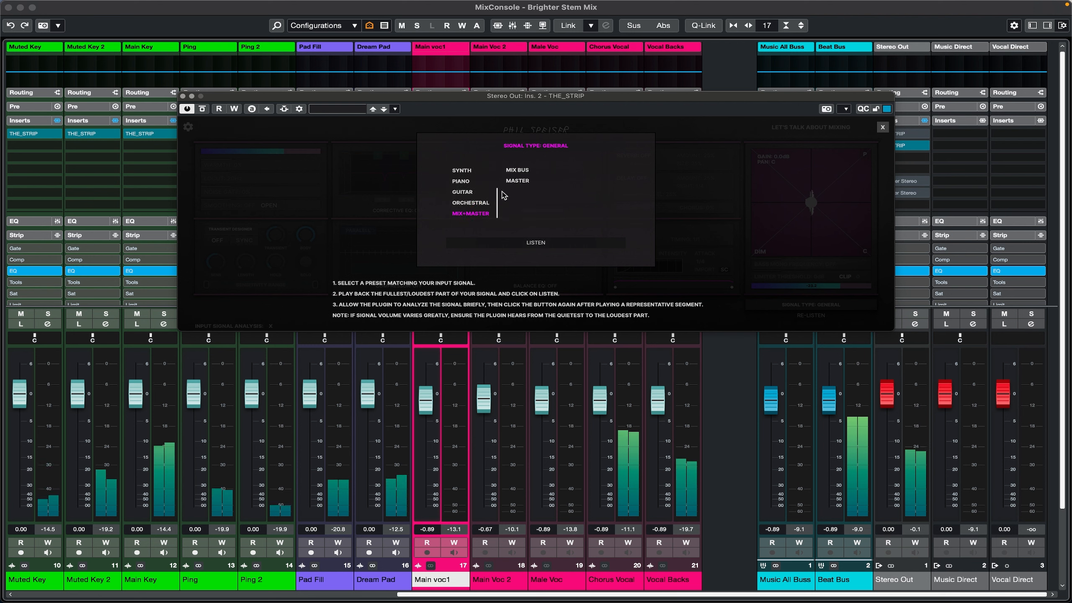
click(520, 171)
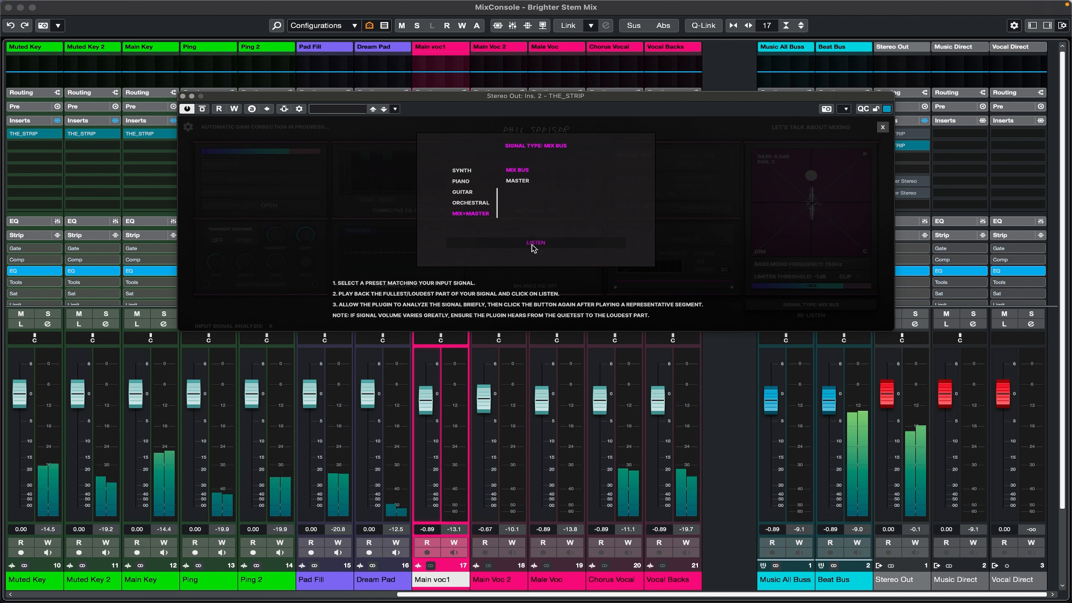
click(535, 243)
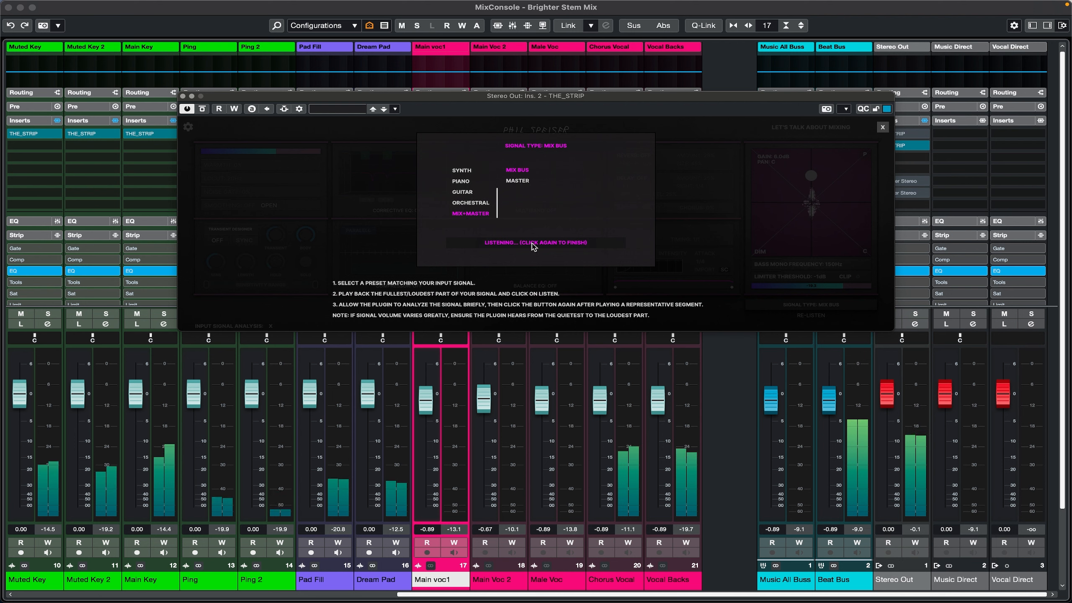
click(533, 247)
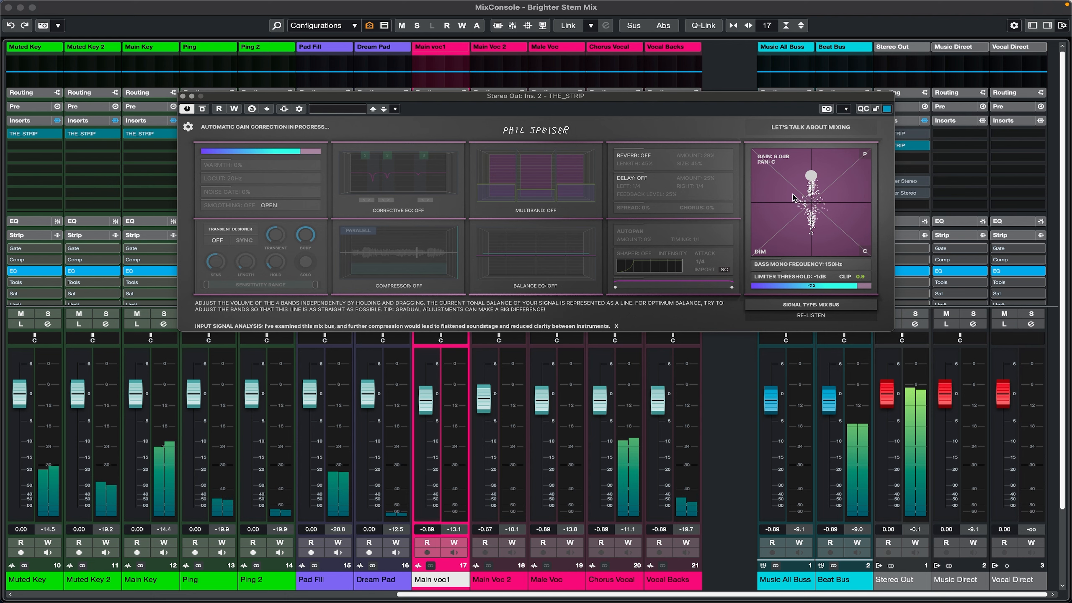
click(182, 96)
click(904, 146)
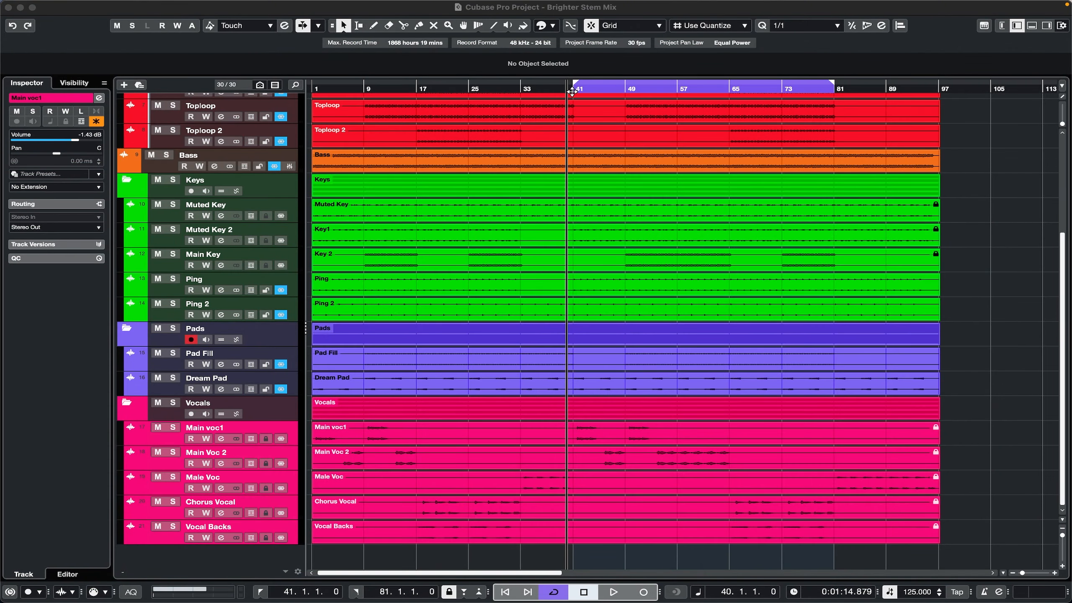
Move the playback position to bar 41, play the full mix from there, and stop playback
click(572, 90)
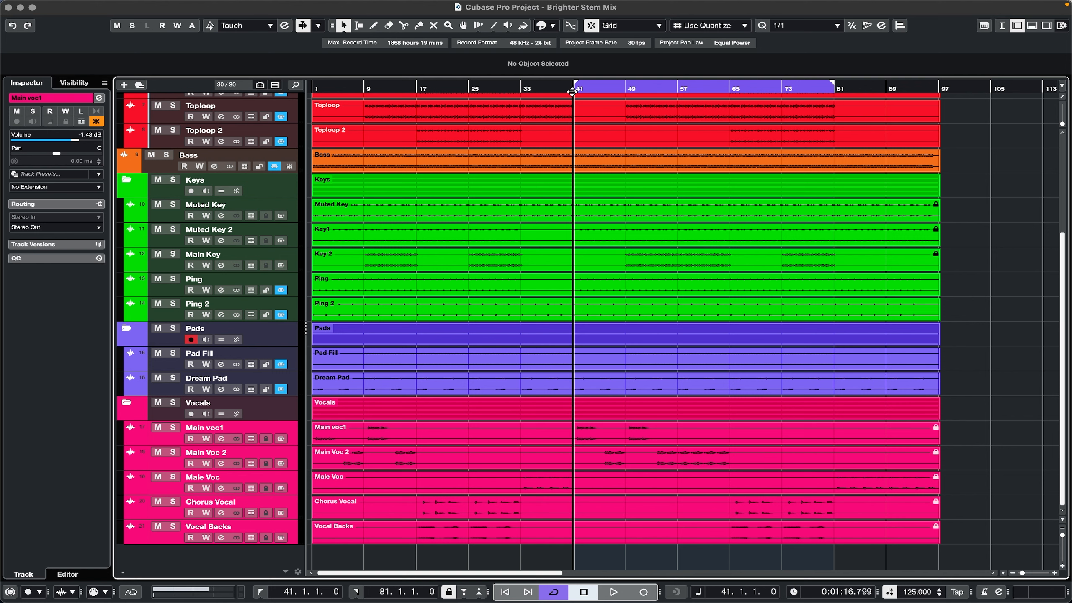
key(space)
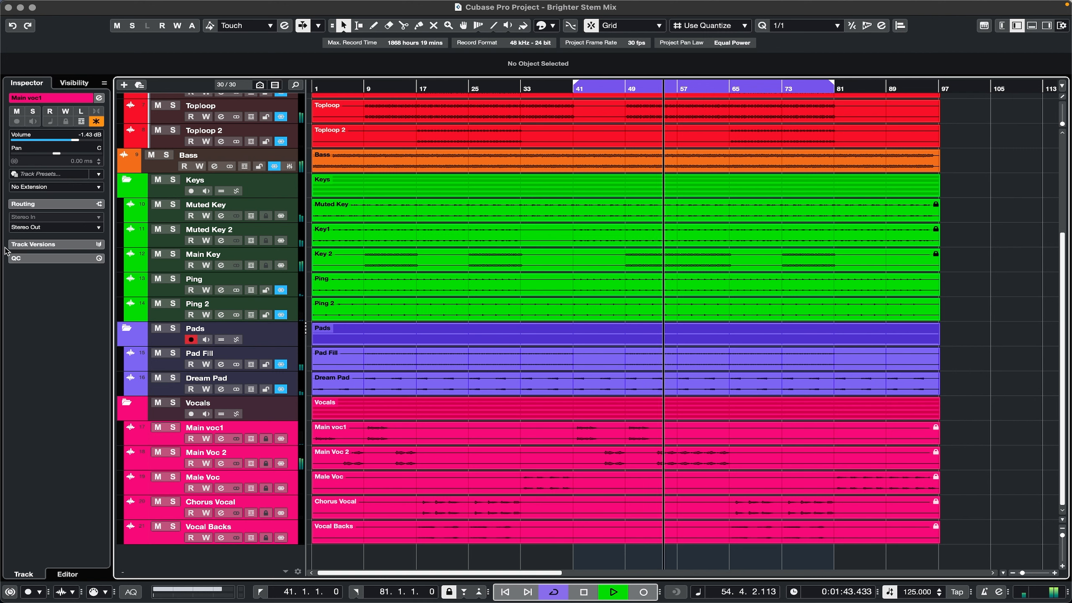
key(space)
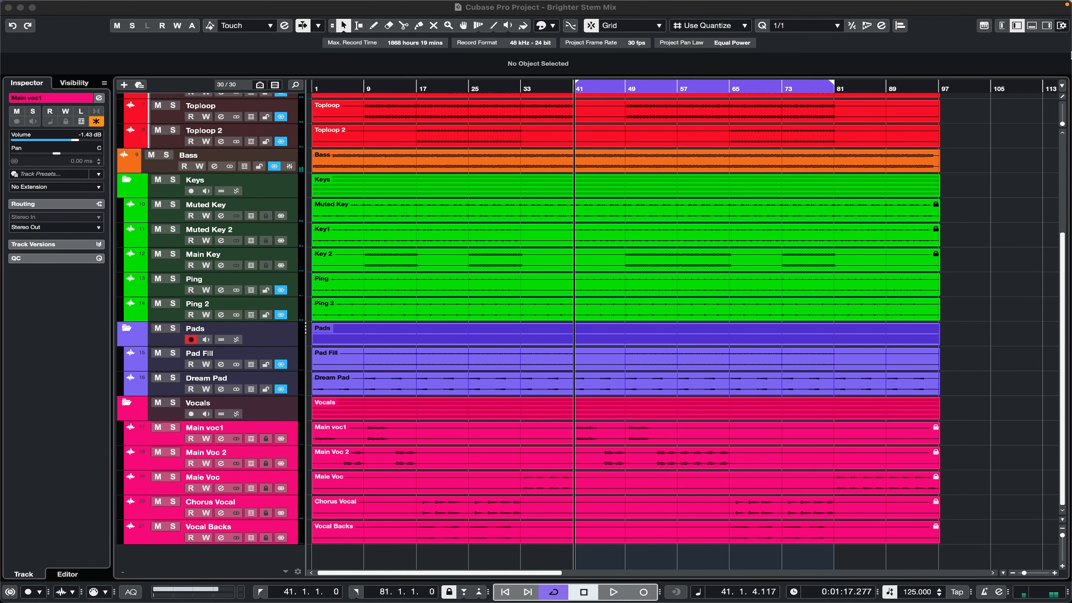